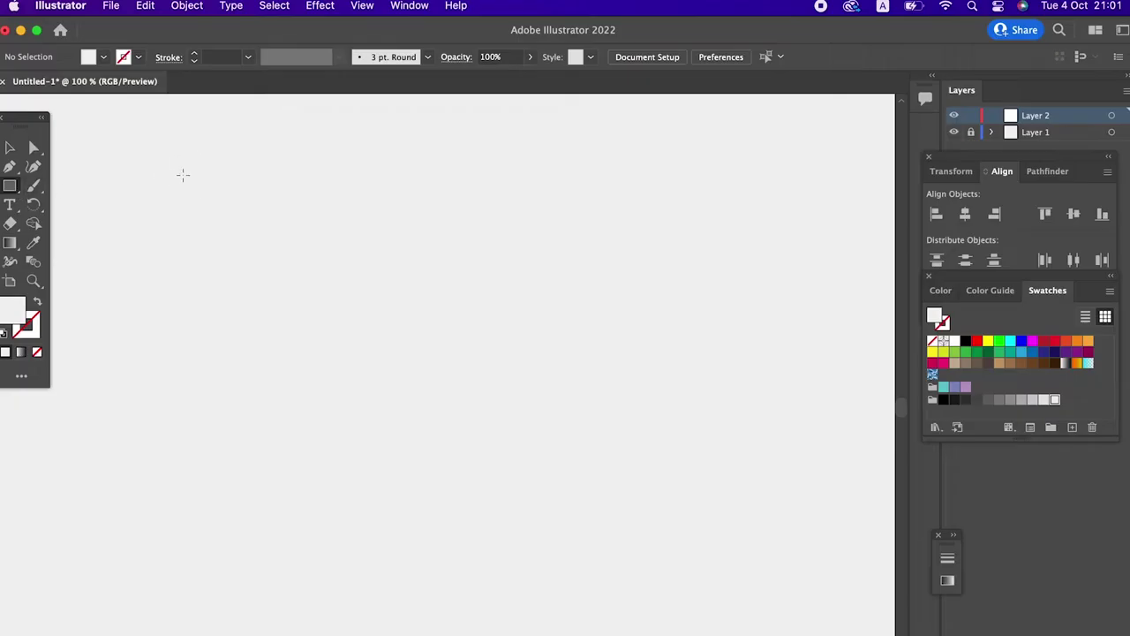
Step: Drag out a tall upright rectangle on the artboard as the washing machine body
{"action": "left_click_drag", "start_coordinate": [183, 174], "coordinate": [515, 595]}
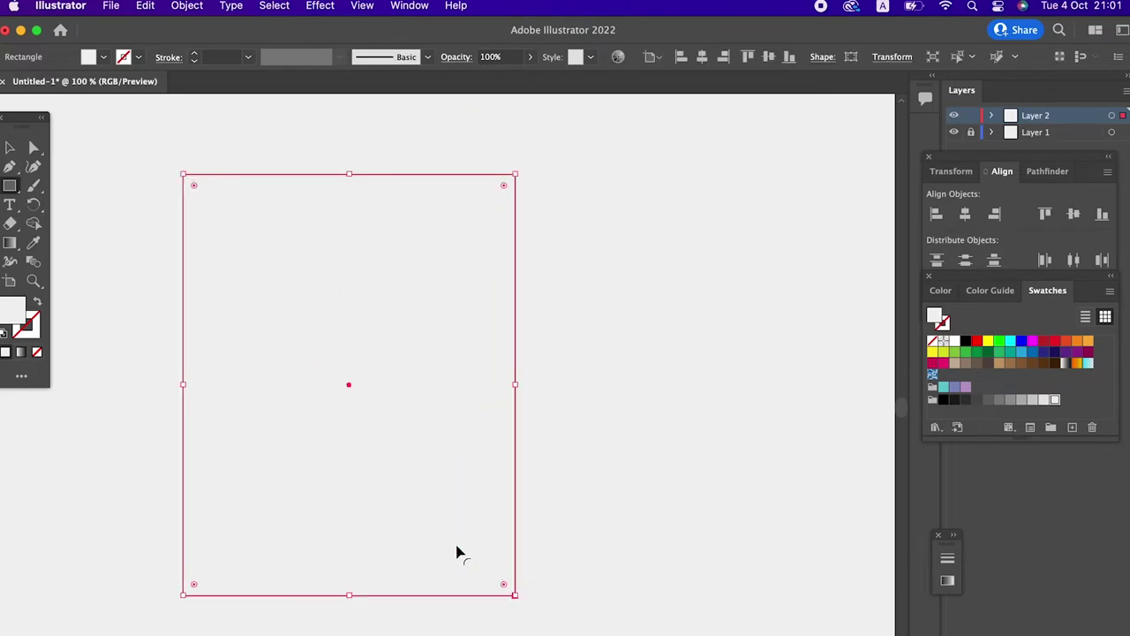
Step: Fill the body rectangle with a pale lavender from the Color Picker
{"action": "double_click", "coordinate": [7, 316]}
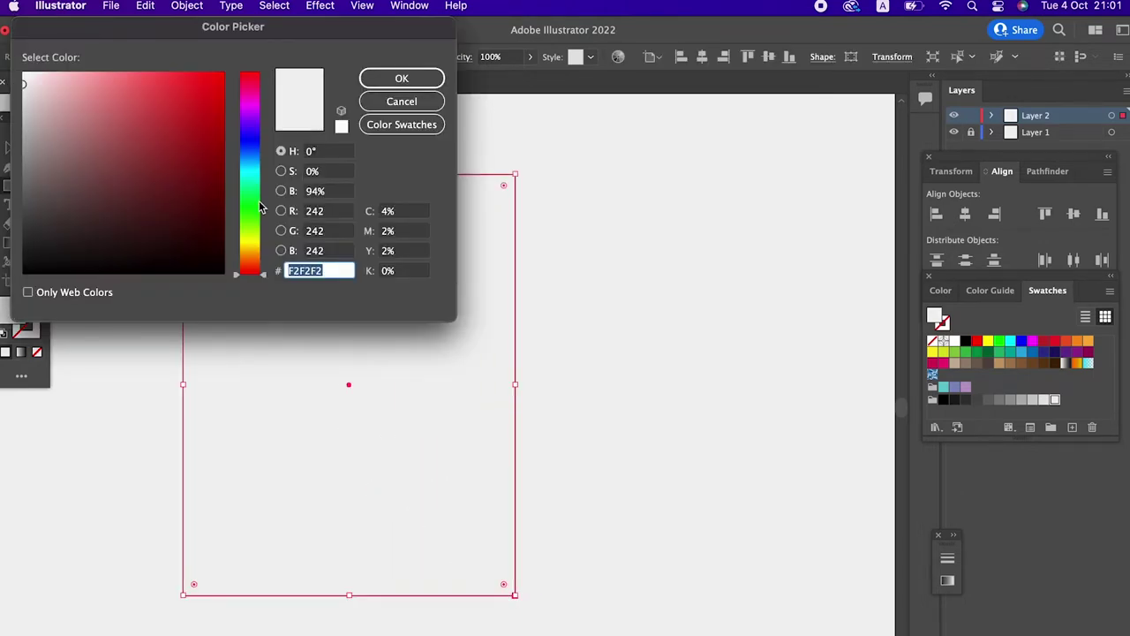
{"action": "left_click_drag", "start_coordinate": [258, 167], "coordinate": [253, 121]}
{"action": "left_click_drag", "start_coordinate": [27, 92], "coordinate": [47, 97]}
{"action": "left_click", "coordinate": [400, 79]}
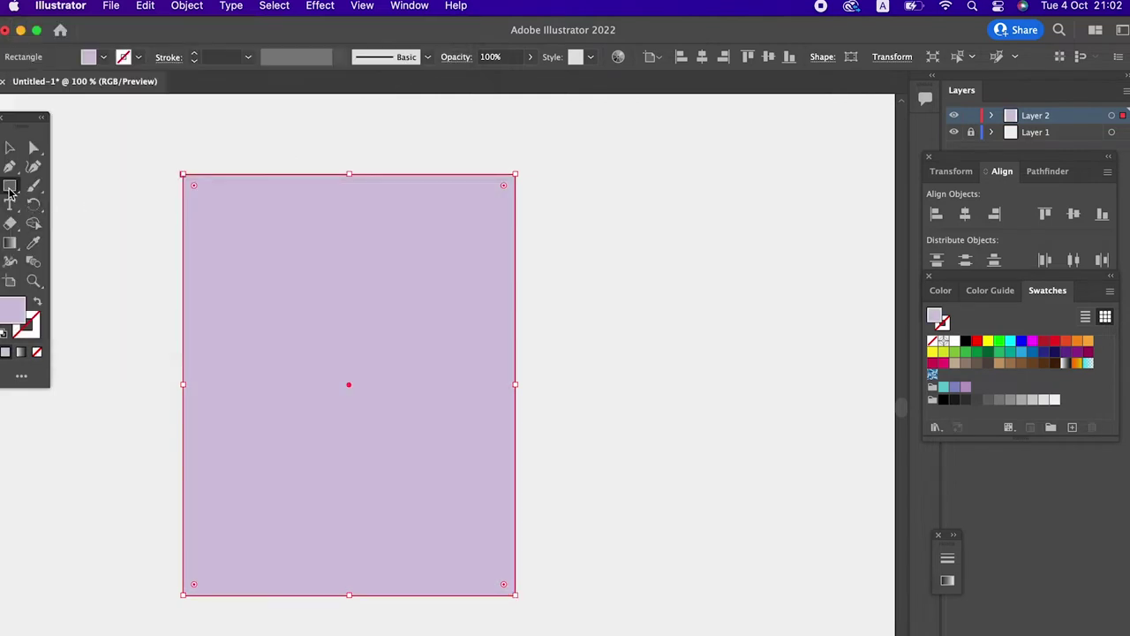
{"action": "double_click", "coordinate": [18, 306]}
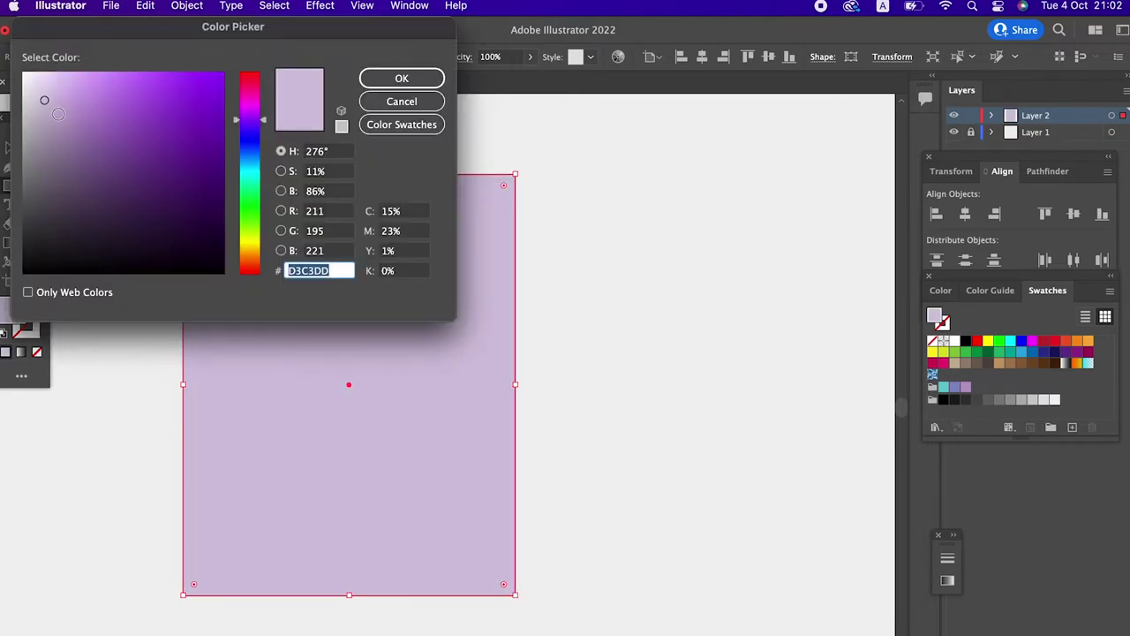
{"action": "left_click_drag", "start_coordinate": [42, 95], "coordinate": [33, 87]}
{"action": "left_click", "coordinate": [415, 81]}
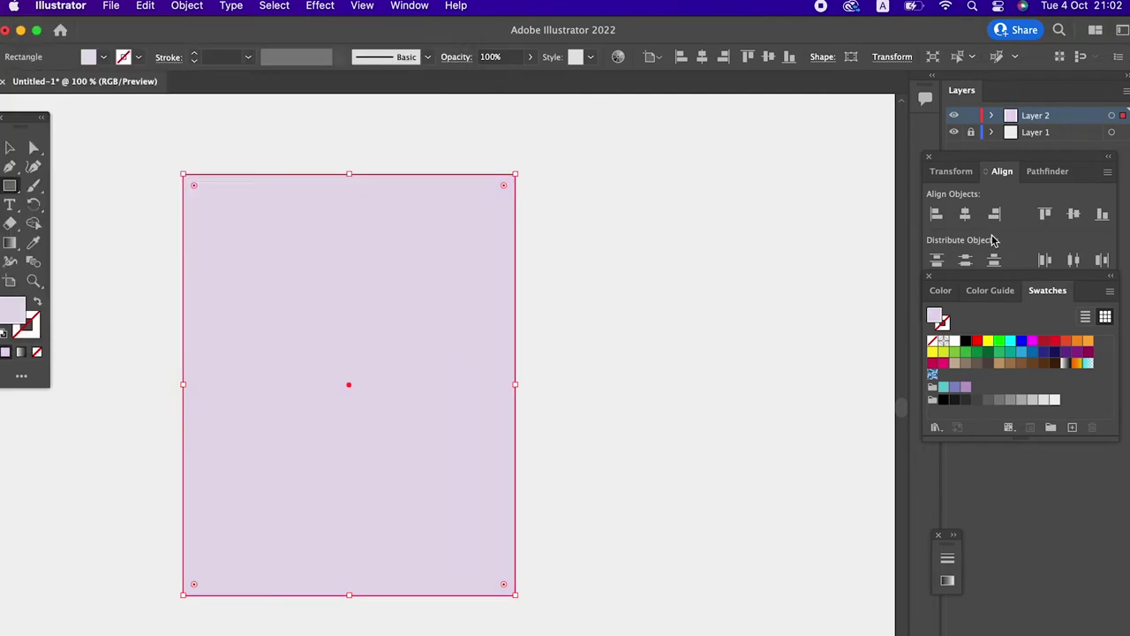
Step: Make the Layer 1 background shape white and lock Layer 1
{"action": "left_click", "coordinate": [1027, 137]}
{"action": "left_click", "coordinate": [700, 256]}
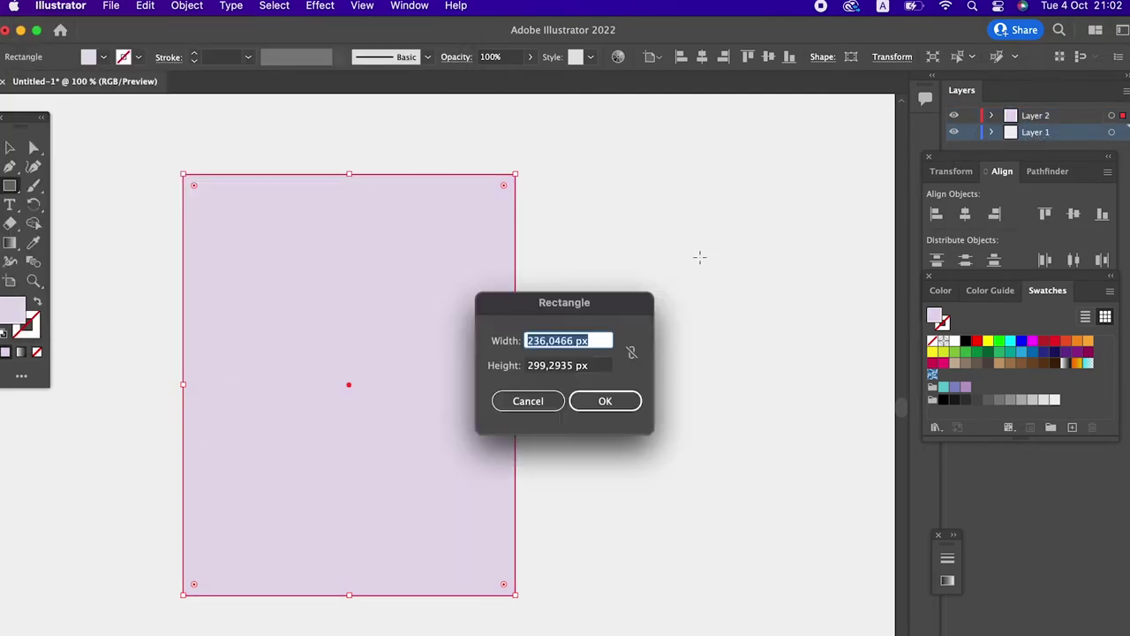
{"action": "left_click", "coordinate": [528, 401]}
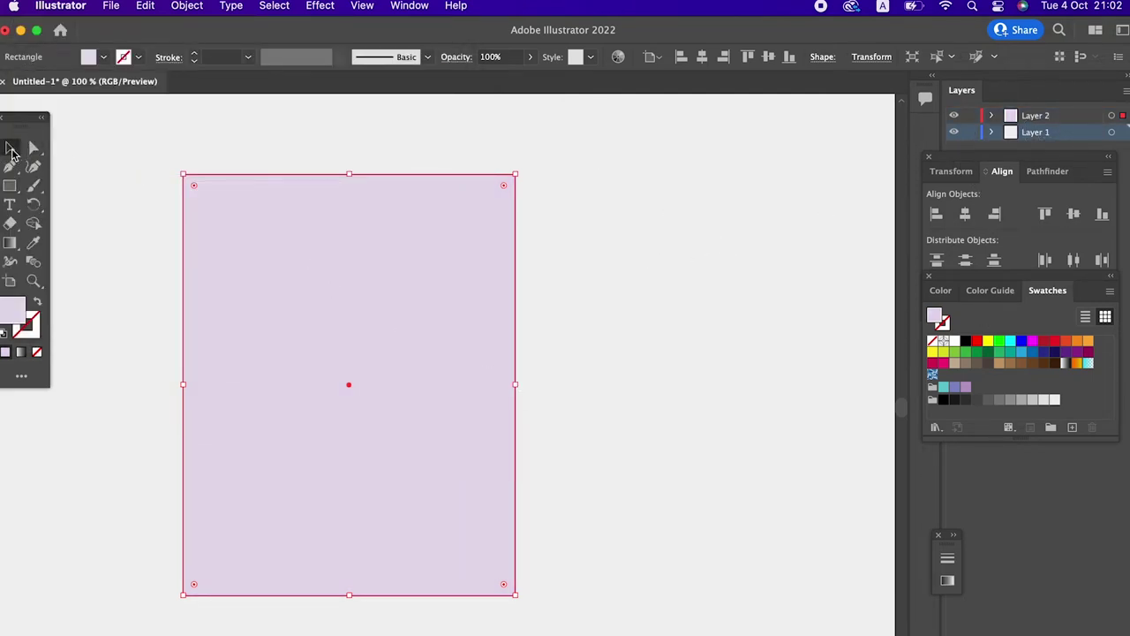
{"action": "left_click", "coordinate": [647, 247]}
{"action": "left_click", "coordinate": [954, 344]}
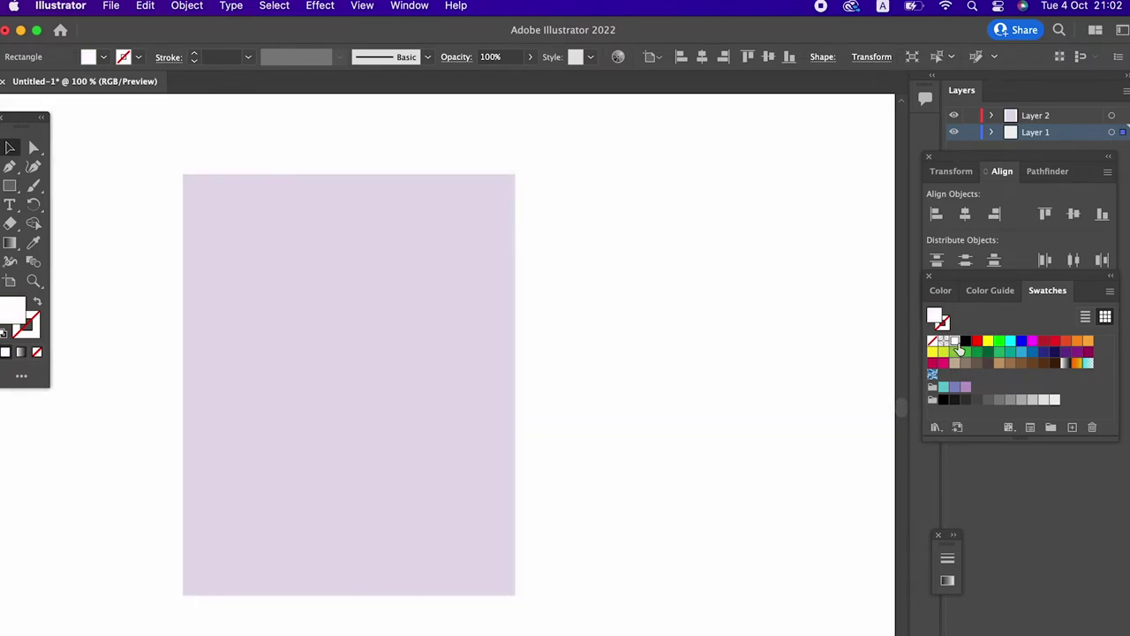
{"action": "left_click", "coordinate": [970, 133]}
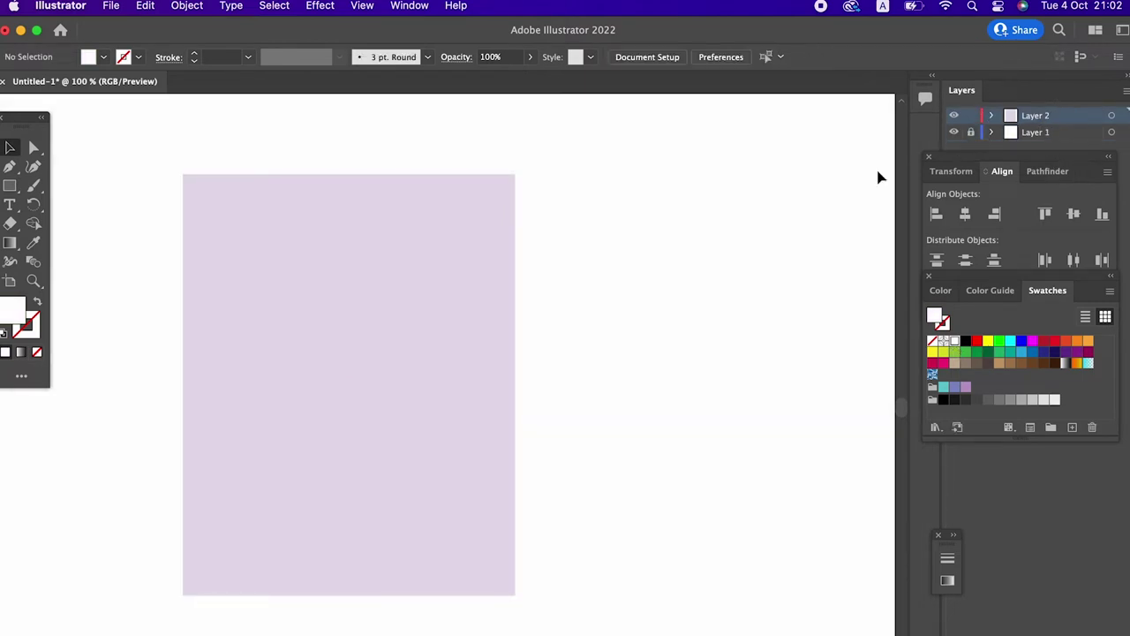
Step: Centre the lavender body horizontally and align it toward the top of the artboard
{"action": "key", "text": "super+a"}
{"action": "left_click", "coordinate": [702, 56]}
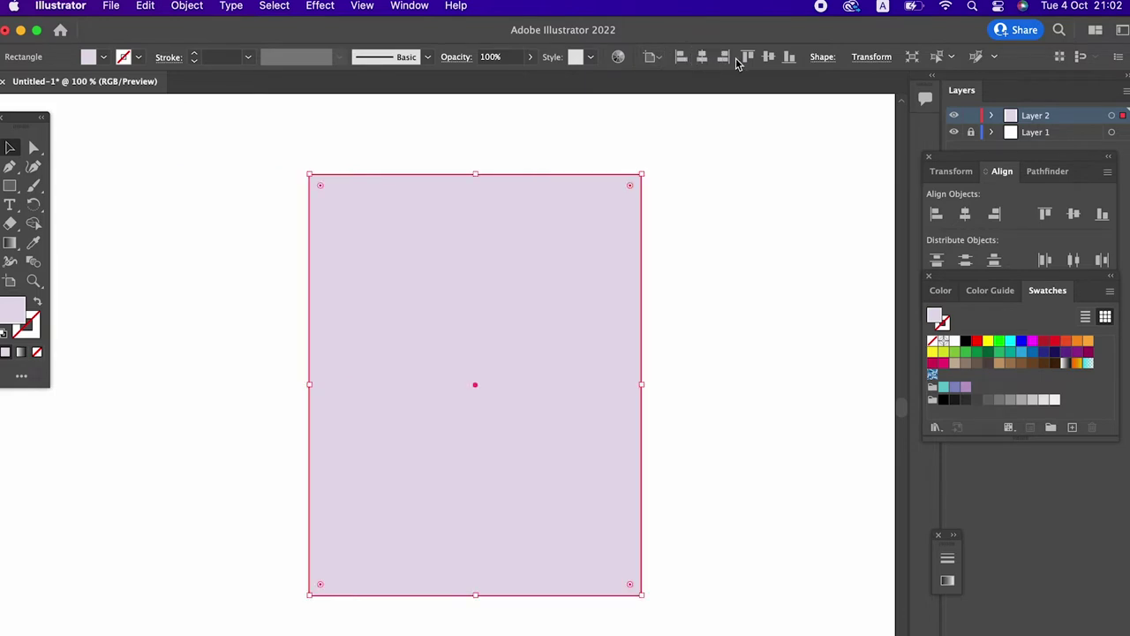
{"action": "left_click", "coordinate": [767, 58]}
{"action": "left_click_drag", "start_coordinate": [698, 219], "coordinate": [697, 623]}
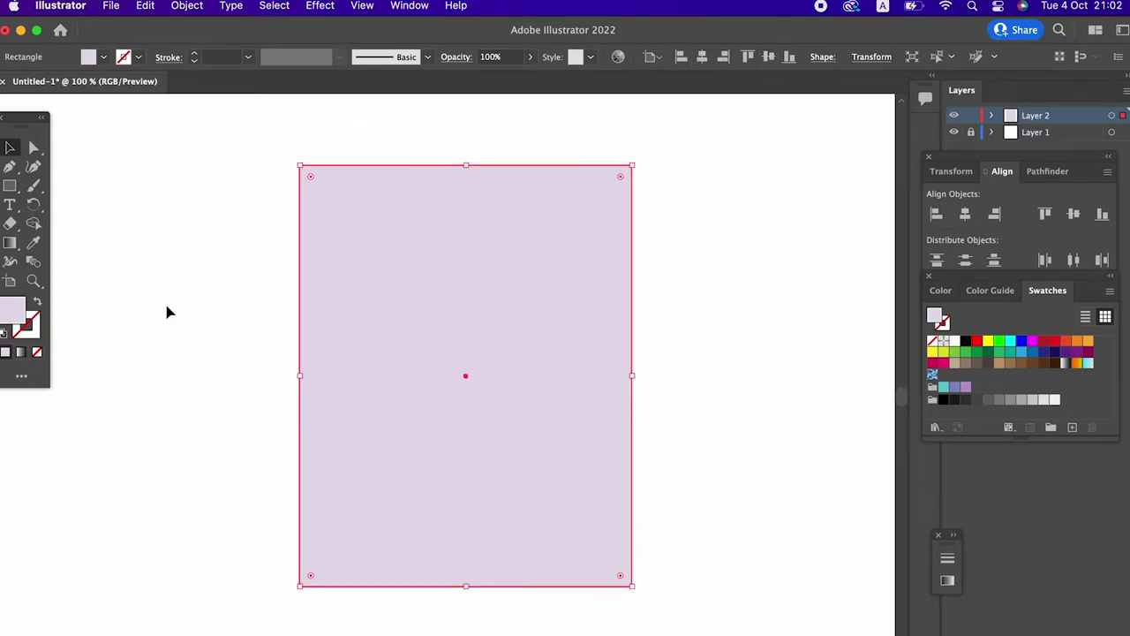
Step: Round the body's corners to about 12.28 px using the live corner widgets
{"action": "key", "text": "a"}
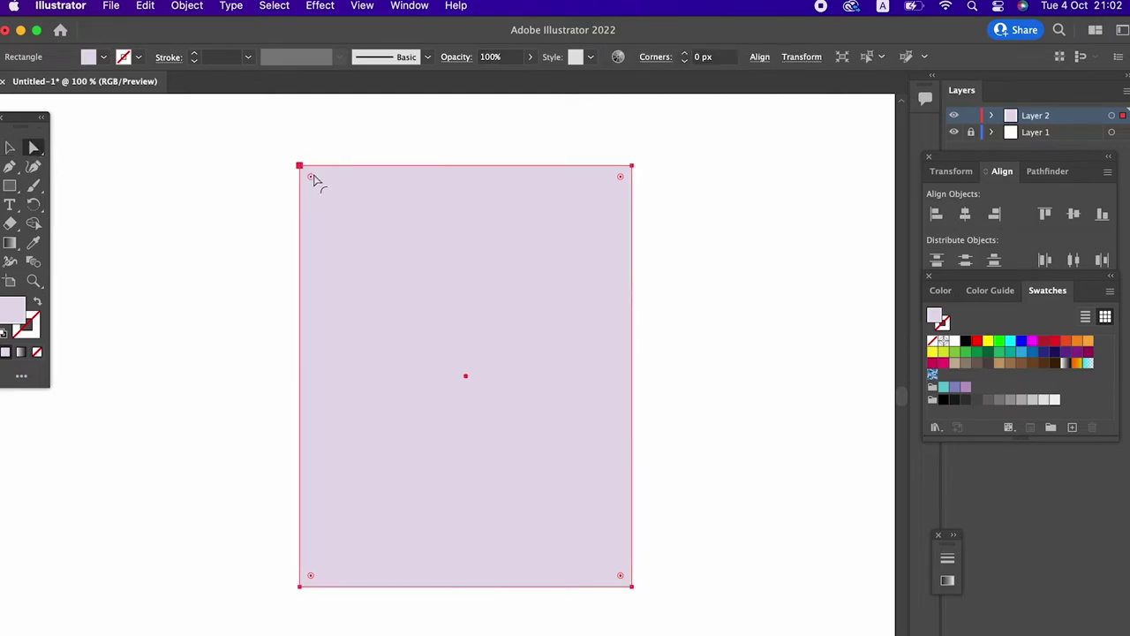
{"action": "left_click_drag", "start_coordinate": [316, 181], "coordinate": [316, 188]}
{"action": "key", "text": "super+z"}
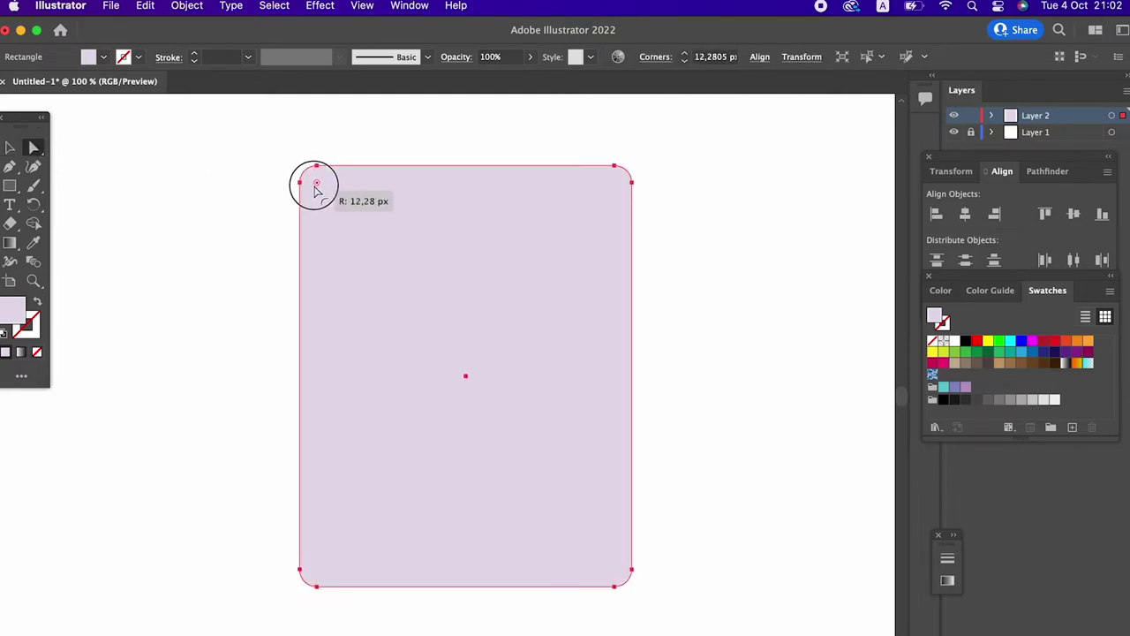
{"action": "left_click", "coordinate": [10, 147]}
{"action": "left_click", "coordinate": [264, 351]}
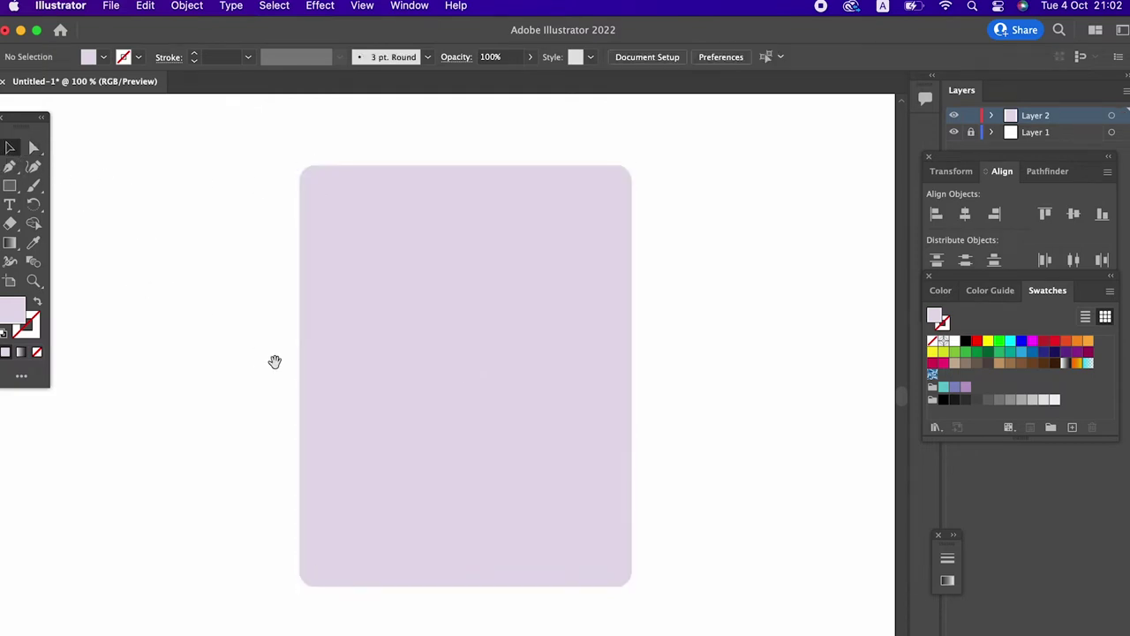
{"action": "left_click_drag", "start_coordinate": [263, 351], "coordinate": [228, 355]}
{"action": "left_click", "coordinate": [8, 185]}
{"action": "left_click", "coordinate": [10, 148]}
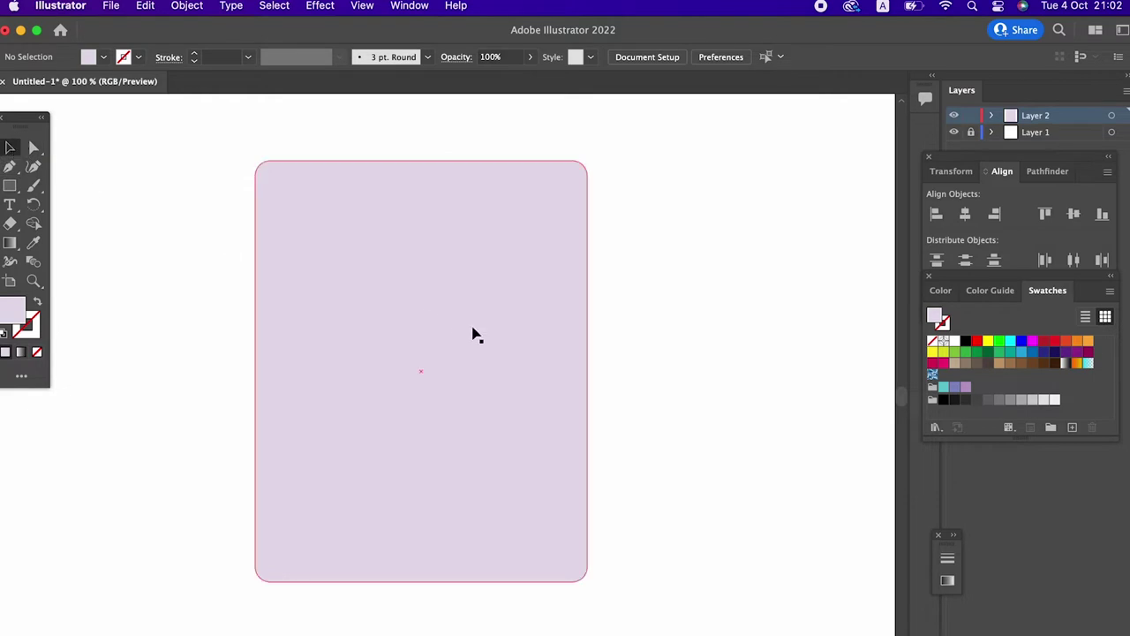
{"action": "left_click", "coordinate": [415, 348]}
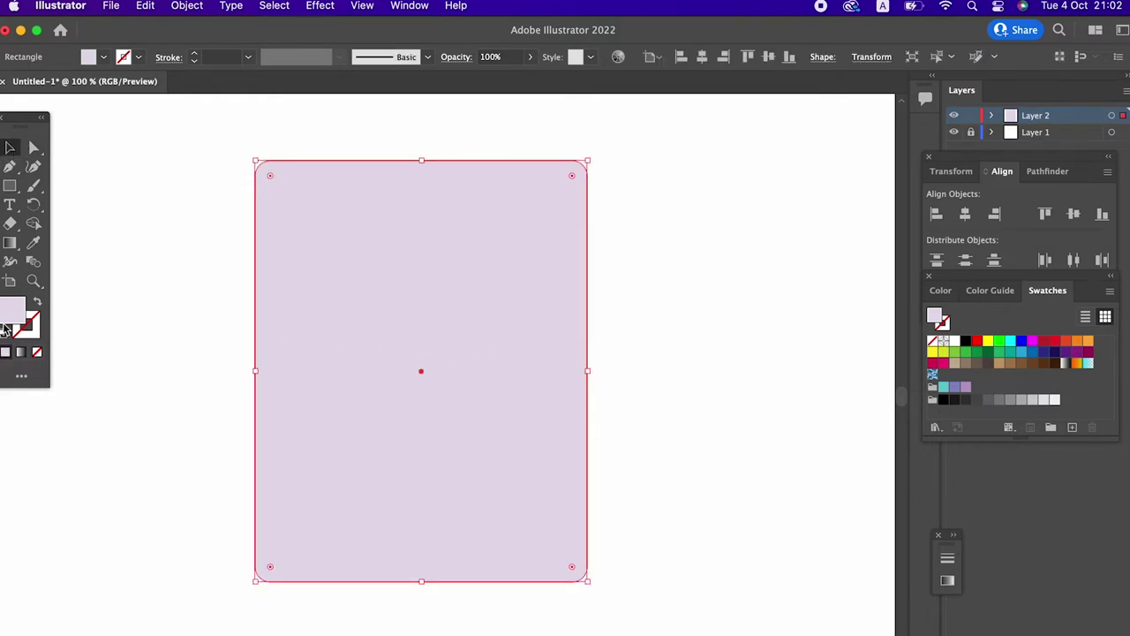
Step: Shift the body fill to a cooler bluish lavender and begin a thin tall bar beside it
{"action": "double_click", "coordinate": [20, 312]}
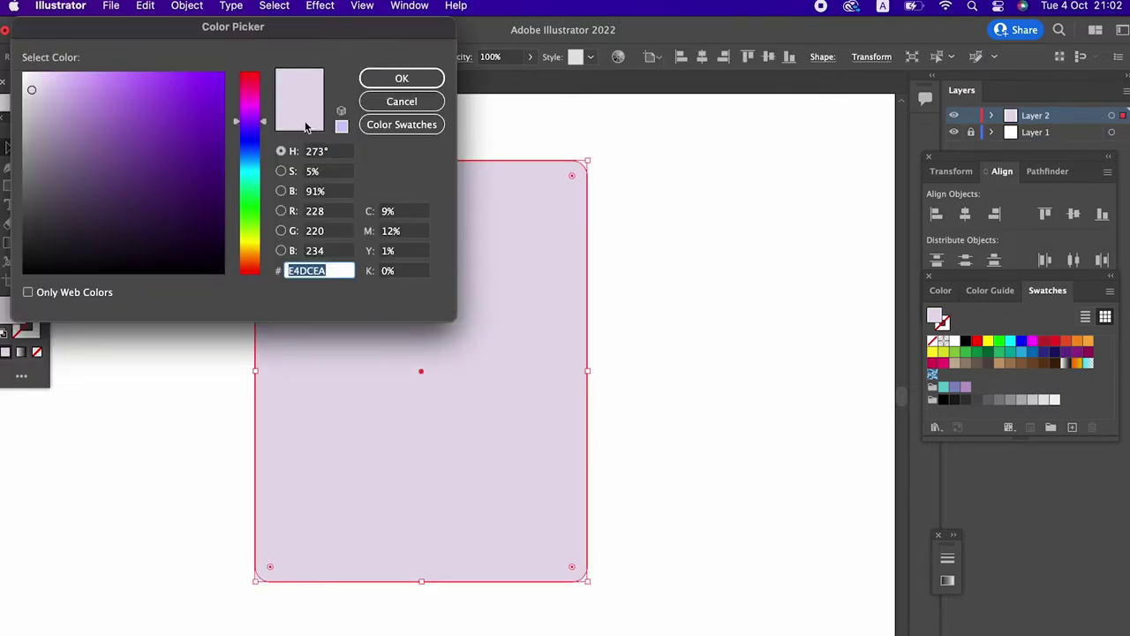
{"action": "left_click_drag", "start_coordinate": [253, 133], "coordinate": [253, 137]}
{"action": "left_click", "coordinate": [402, 78]}
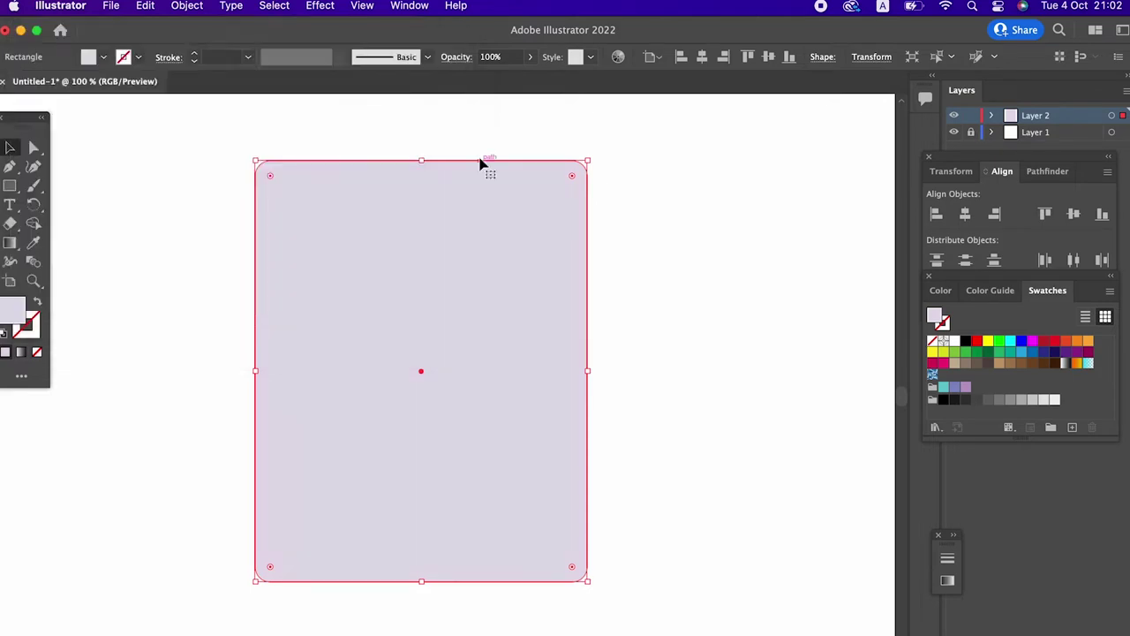
{"action": "left_click", "coordinate": [691, 366]}
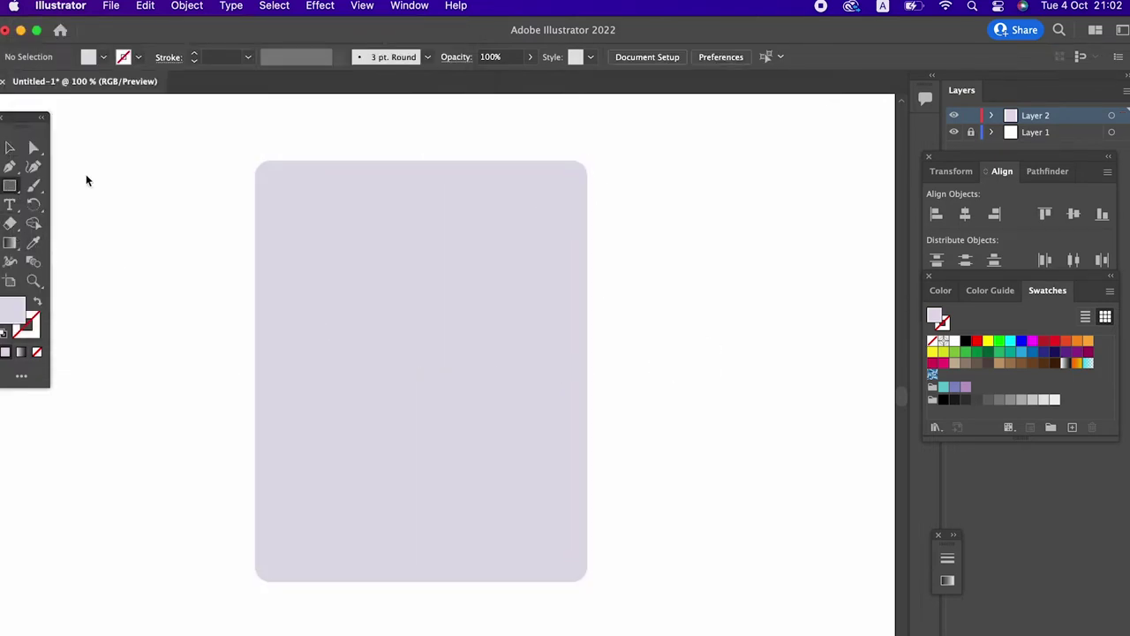
{"action": "left_click_drag", "start_coordinate": [256, 136], "coordinate": [262, 590]}
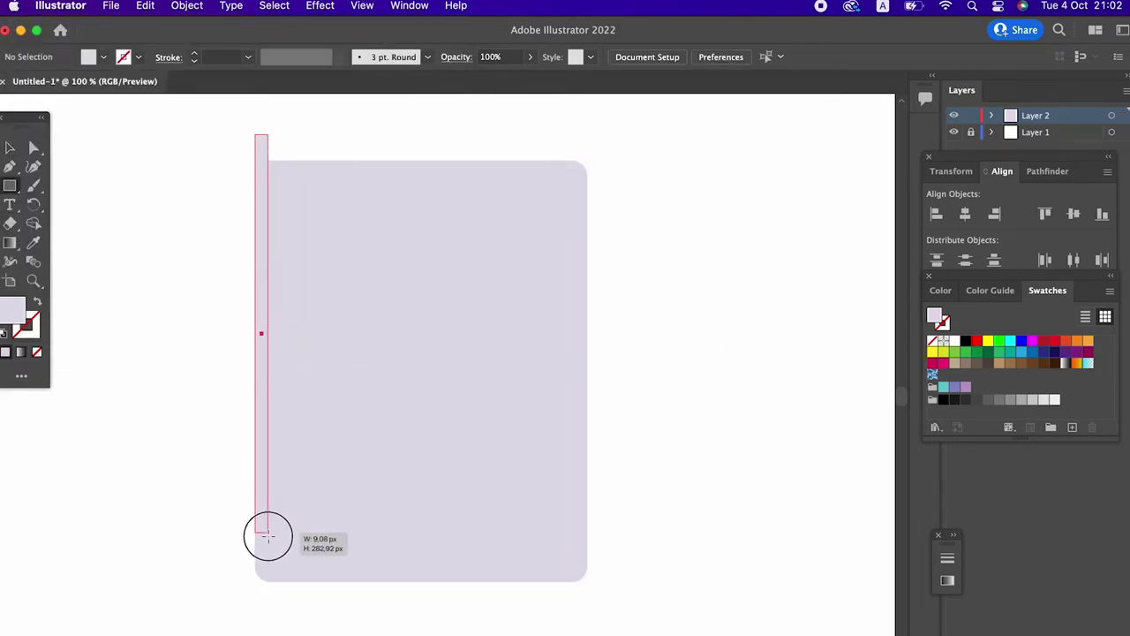
Step: Finish the thin bar slightly taller than the body and move it left of the body
{"action": "left_click_drag", "start_coordinate": [262, 590], "coordinate": [266, 601]}
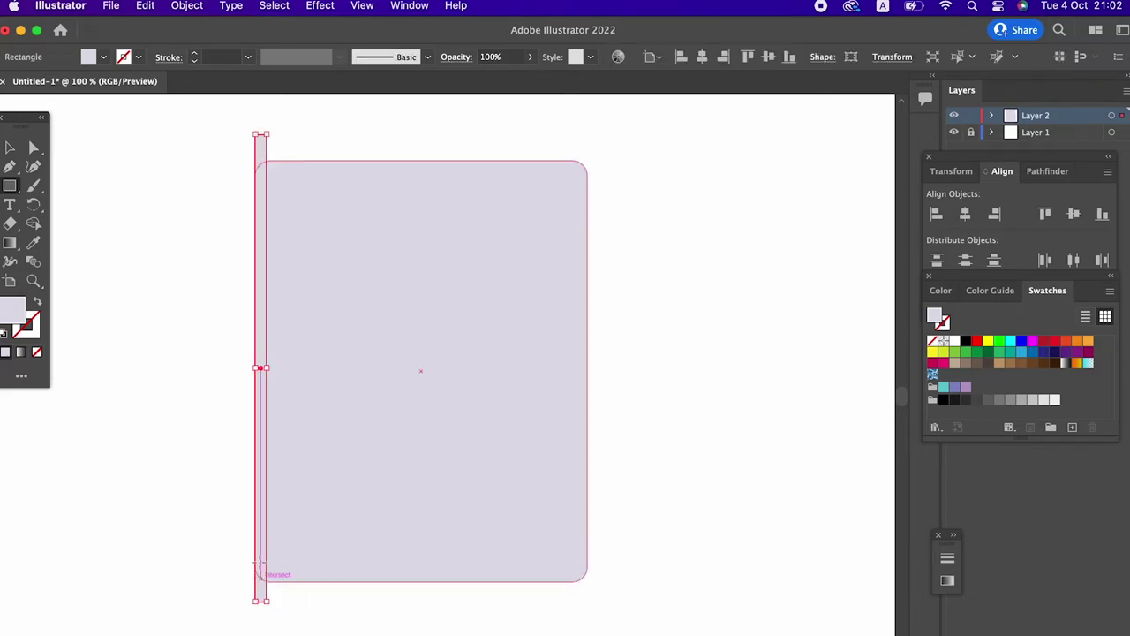
{"action": "double_click", "coordinate": [15, 322]}
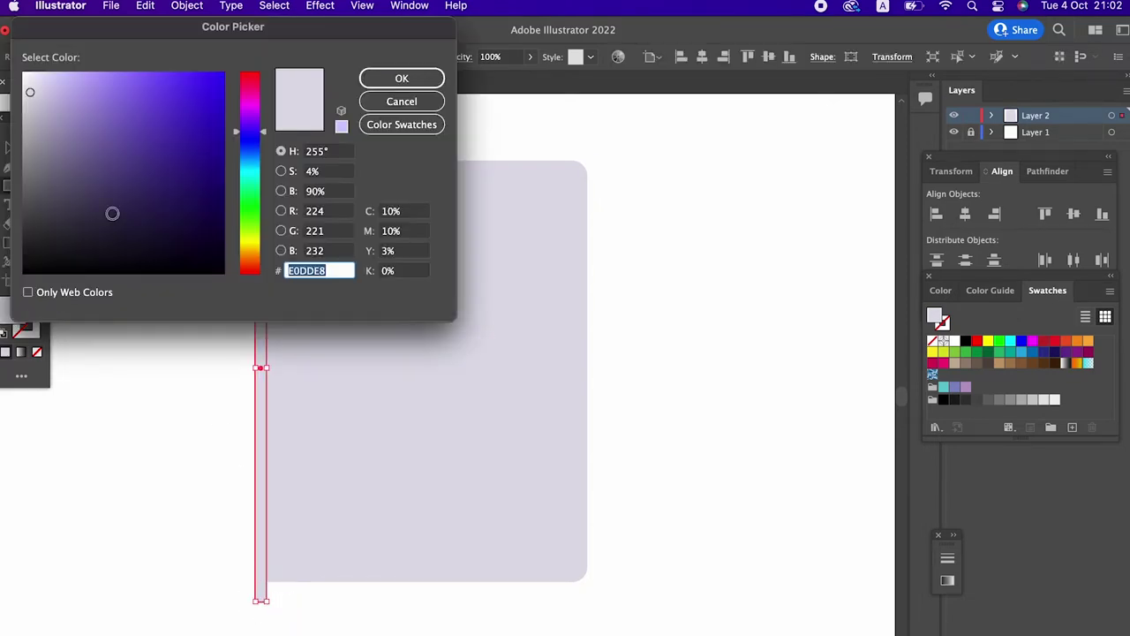
{"action": "left_click", "coordinate": [401, 78]}
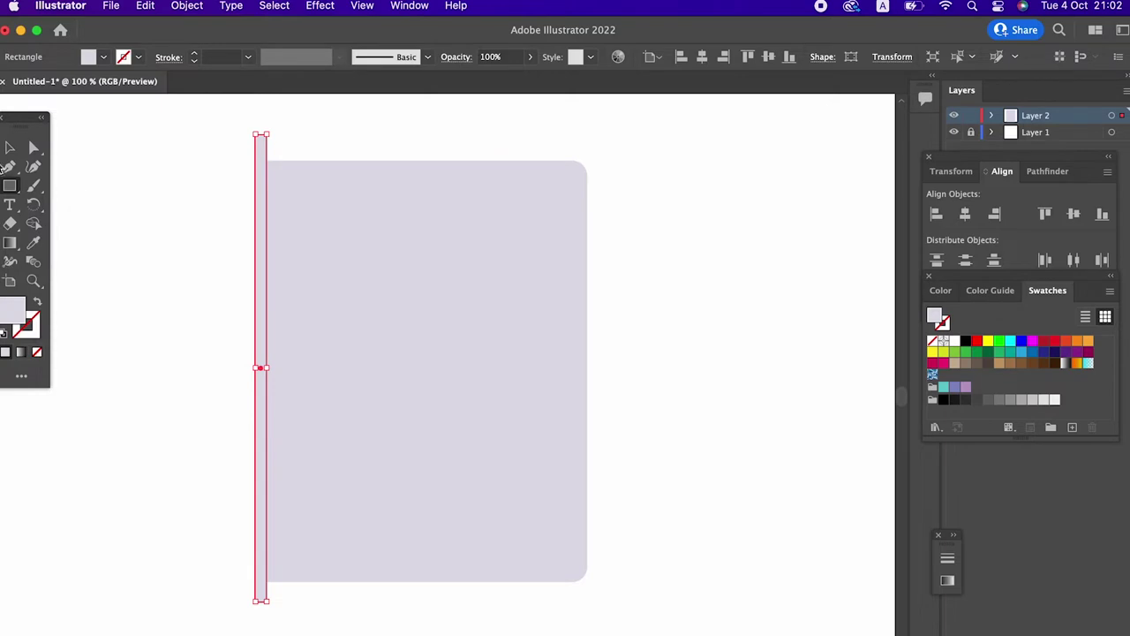
{"action": "left_click", "coordinate": [10, 147]}
{"action": "left_click", "coordinate": [136, 259]}
{"action": "left_click_drag", "start_coordinate": [262, 277], "coordinate": [197, 278]}
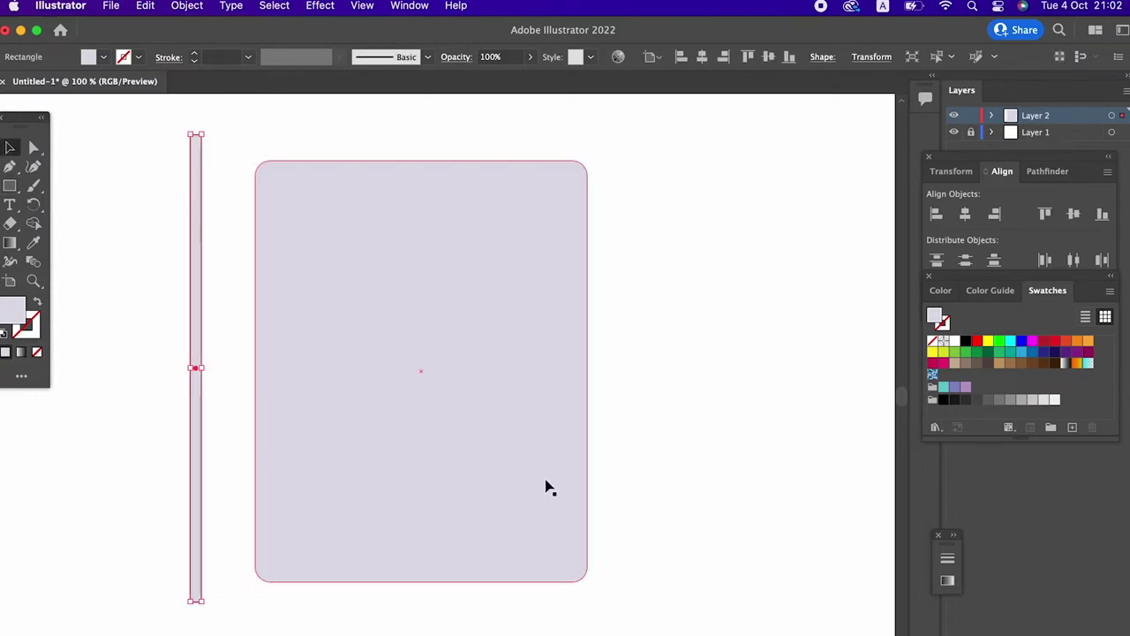
Step: Reselect the rounded body for editing its individual corner points
{"action": "left_click", "coordinate": [512, 336]}
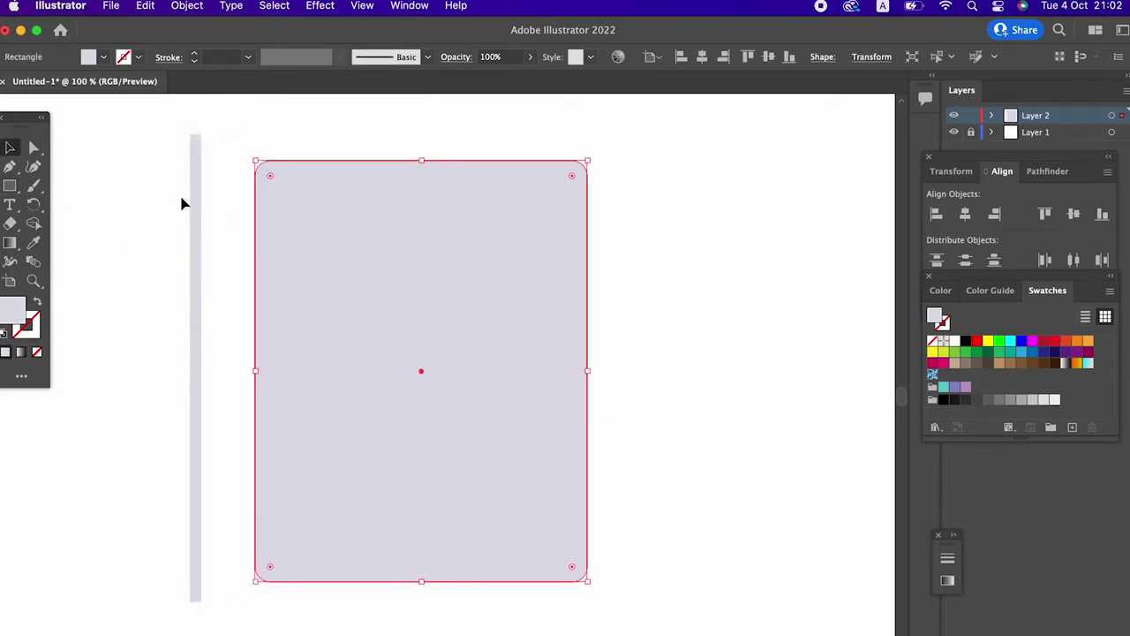
{"action": "left_click", "coordinate": [12, 185]}
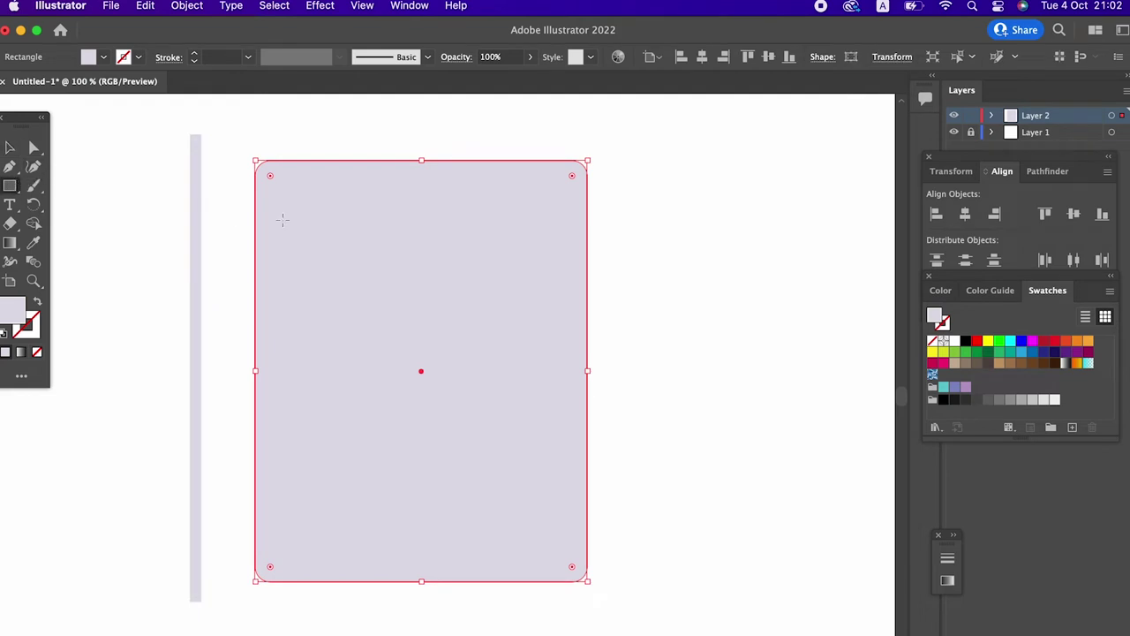
{"action": "left_click", "coordinate": [10, 147]}
{"action": "left_click", "coordinate": [695, 333]}
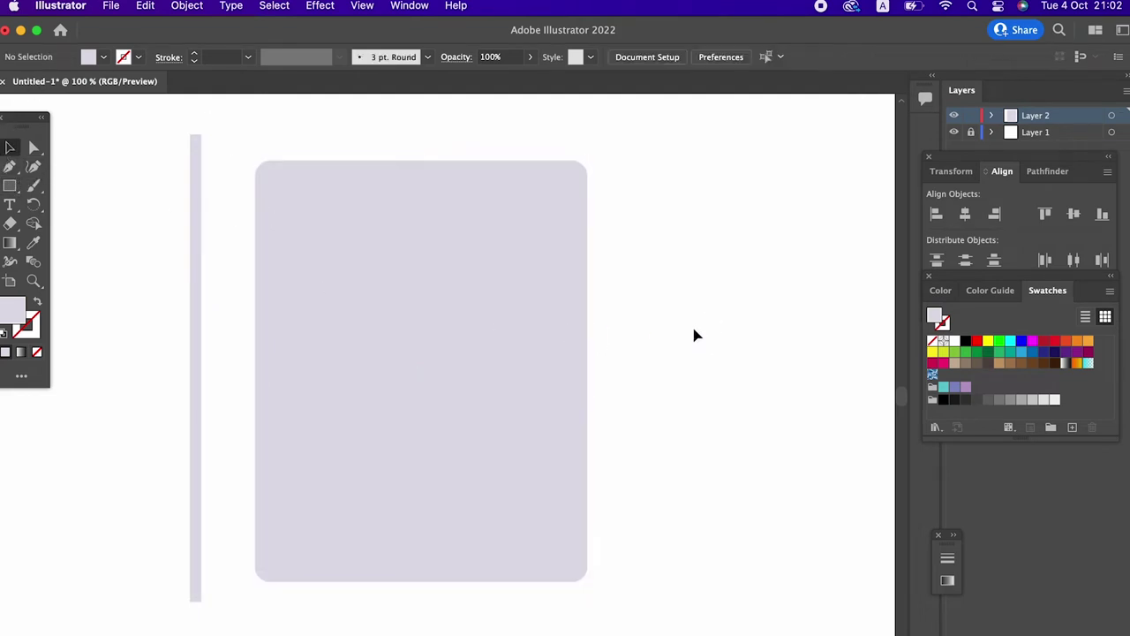
{"action": "left_click", "coordinate": [516, 285]}
{"action": "left_click", "coordinate": [36, 148]}
Step: Draw a band about 66 px tall across the top of the body
{"action": "left_click_drag", "start_coordinate": [697, 221], "coordinate": [253, 151]}
{"action": "left_click", "coordinate": [8, 149]}
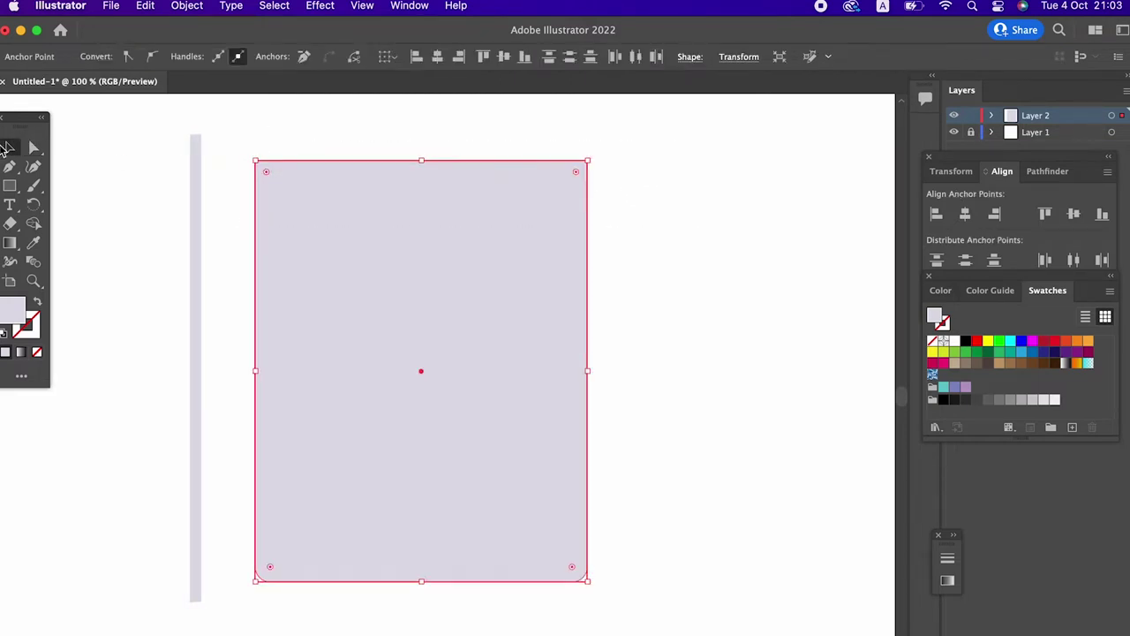
{"action": "left_click", "coordinate": [225, 264]}
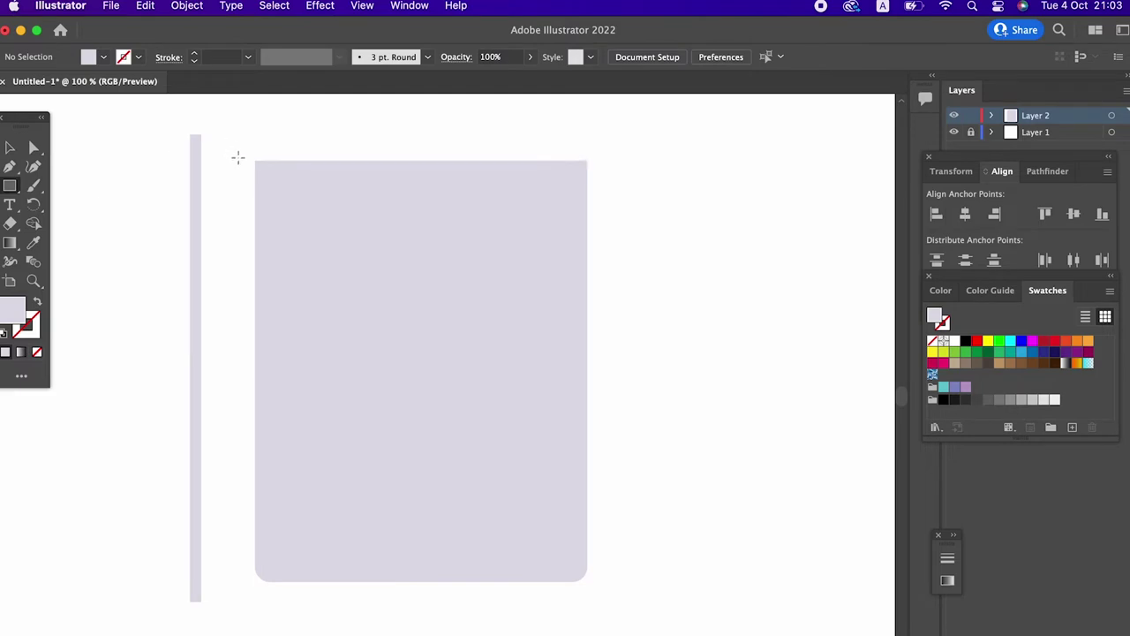
{"action": "left_click_drag", "start_coordinate": [255, 161], "coordinate": [588, 254]}
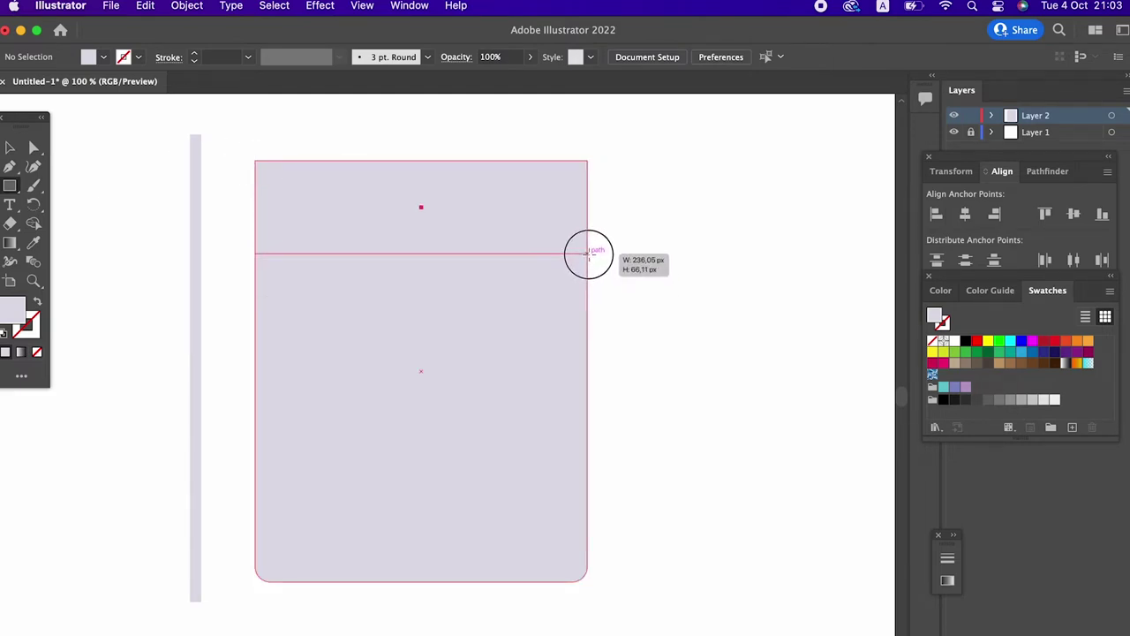
{"action": "left_click_drag", "start_coordinate": [588, 254], "coordinate": [588, 253]}
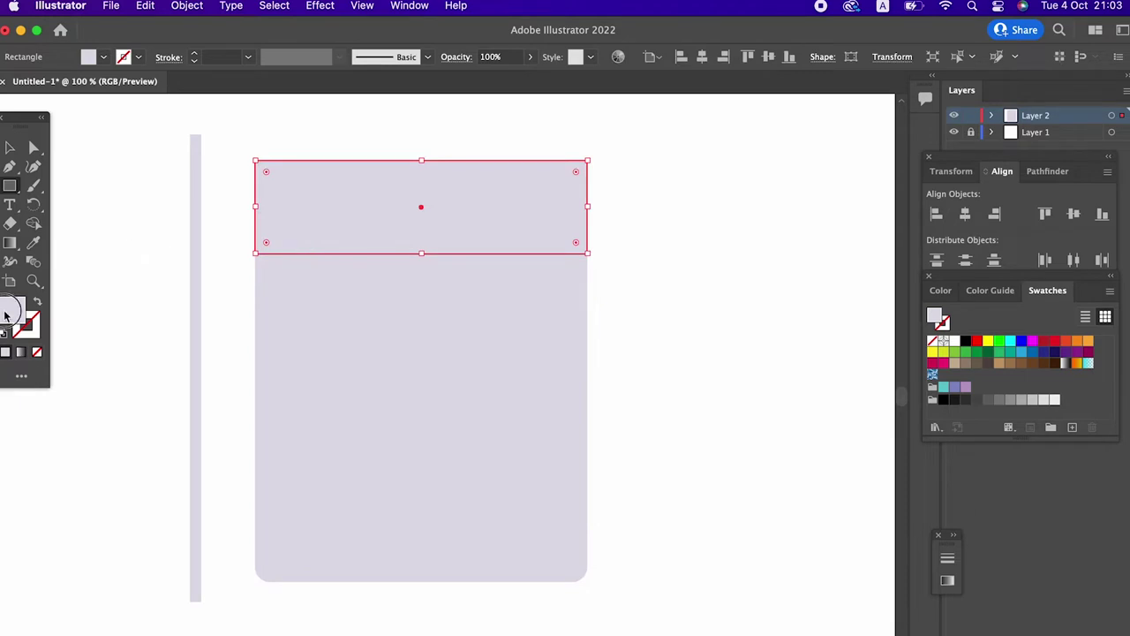
Step: Fill the top band a dark greyish-lavender and reselect it
{"action": "double_click", "coordinate": [7, 313]}
{"action": "left_click_drag", "start_coordinate": [36, 111], "coordinate": [49, 124]}
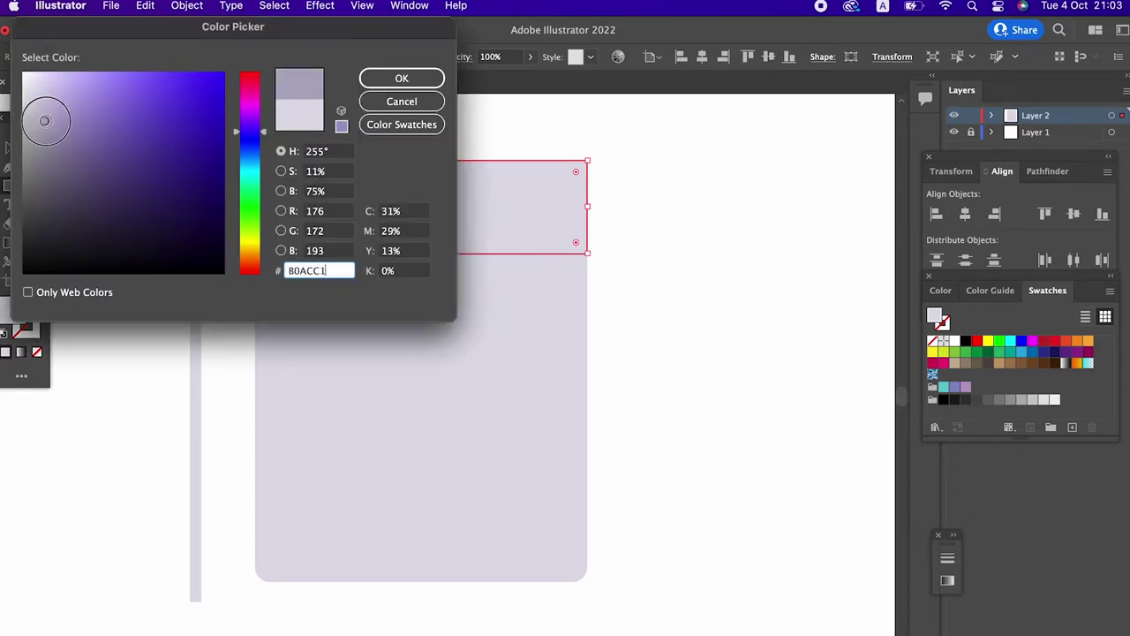
{"action": "left_click", "coordinate": [402, 80]}
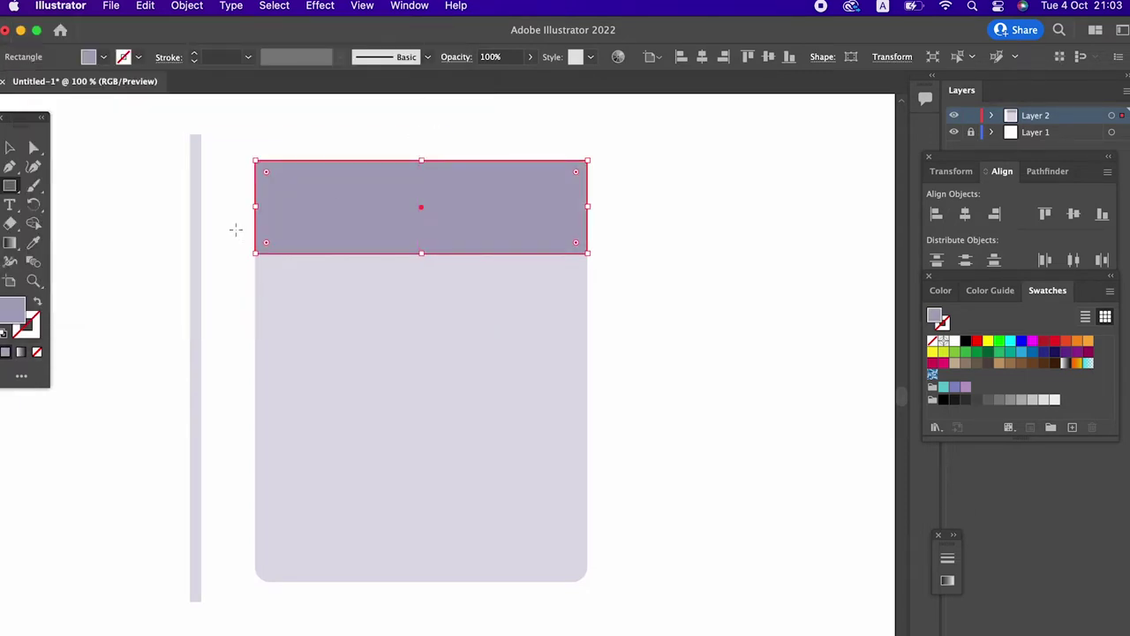
{"action": "double_click", "coordinate": [17, 311]}
{"action": "left_click_drag", "start_coordinate": [45, 138], "coordinate": [44, 148]}
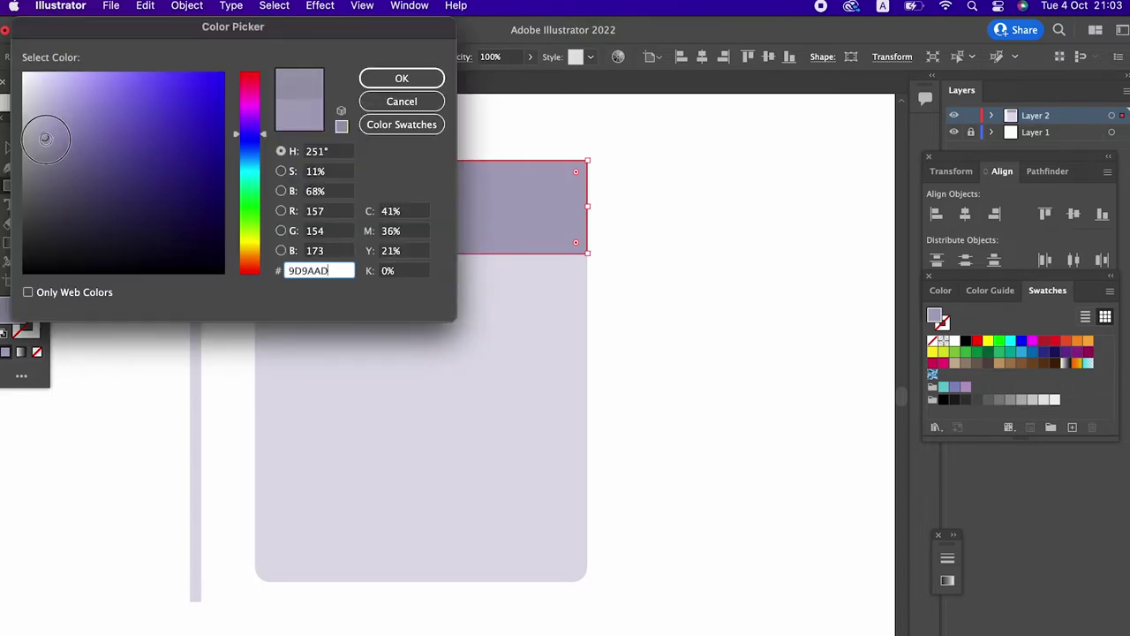
{"action": "left_click", "coordinate": [402, 79]}
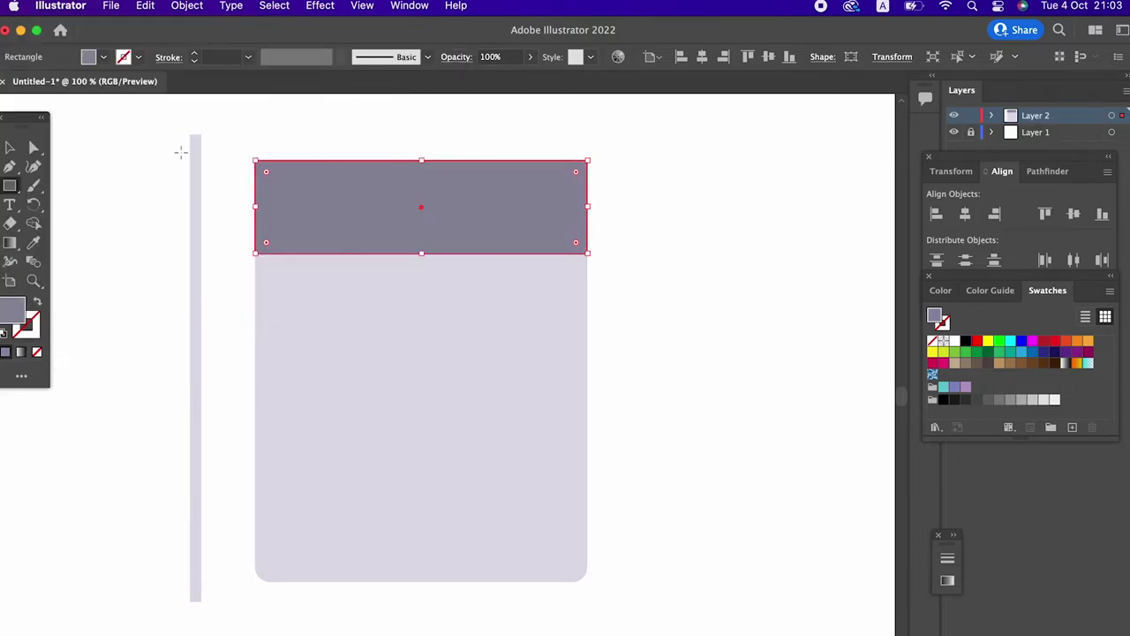
{"action": "left_click", "coordinate": [10, 147]}
{"action": "left_click", "coordinate": [651, 356]}
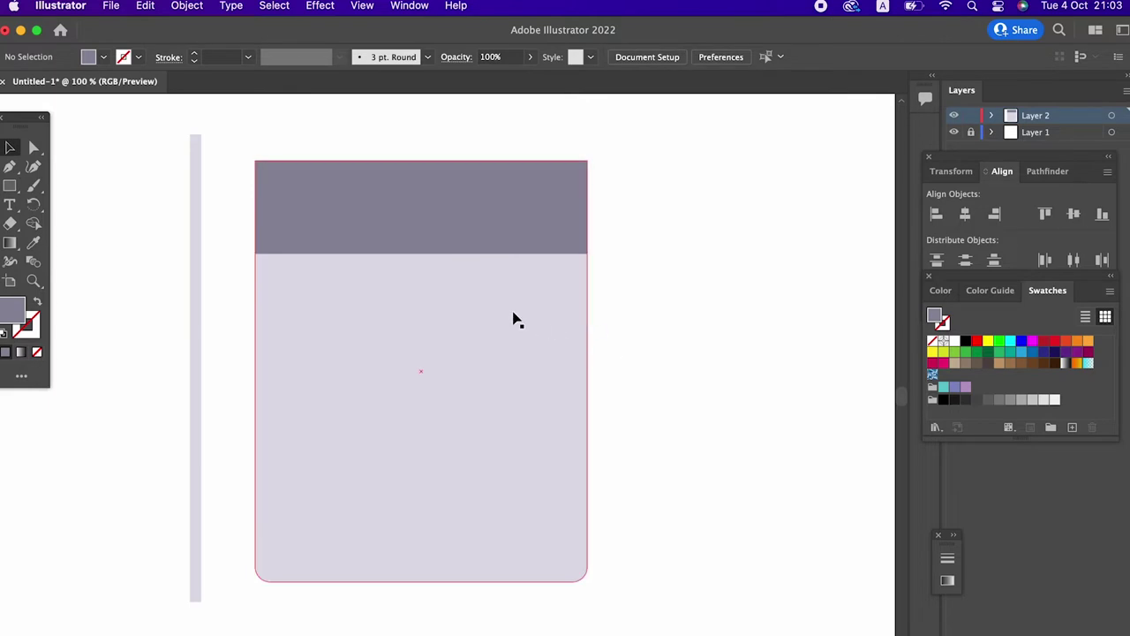
{"action": "left_click", "coordinate": [479, 230]}
Step: Copy the top band, paste it in front, and shrink it into a thin strip below the band
{"action": "left_click", "coordinate": [144, 6]}
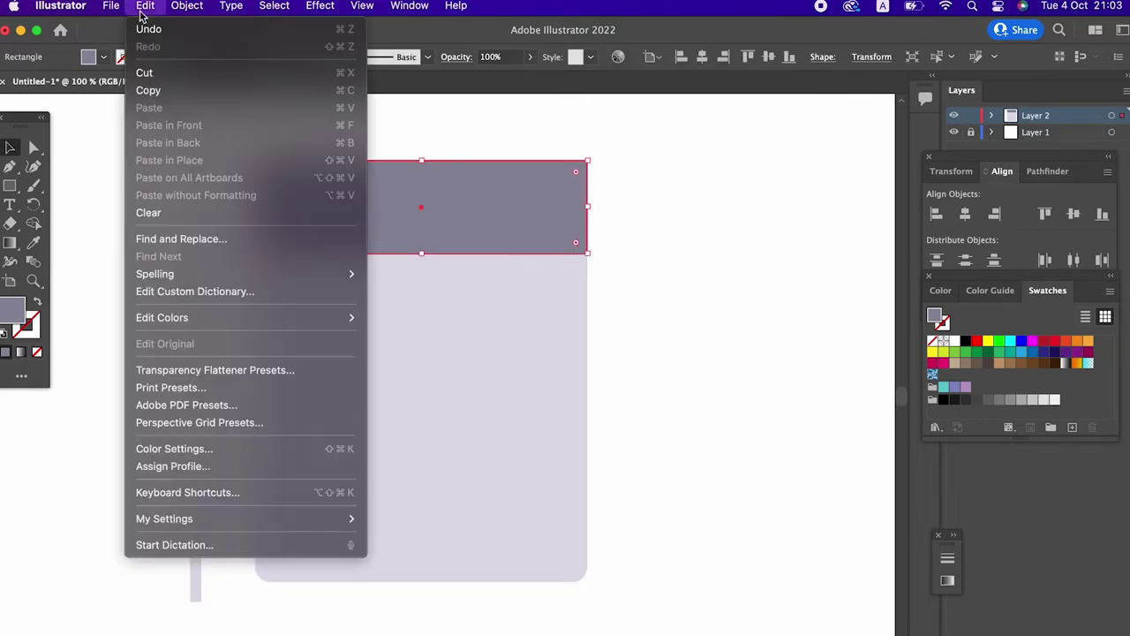
{"action": "left_click", "coordinate": [147, 90]}
{"action": "left_click", "coordinate": [145, 5]}
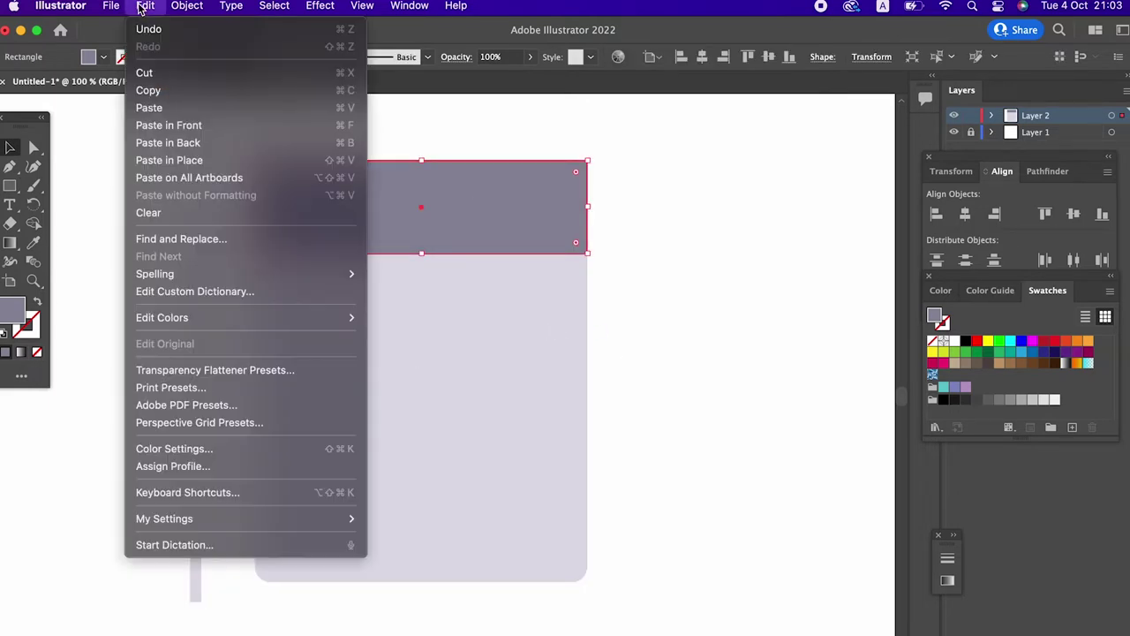
{"action": "left_click", "coordinate": [209, 127]}
{"action": "left_click_drag", "start_coordinate": [422, 162], "coordinate": [433, 261]}
Step: Recolour the thin strip a pale grey
{"action": "double_click", "coordinate": [10, 313]}
{"action": "left_click", "coordinate": [401, 78]}
{"action": "left_click", "coordinate": [34, 242]}
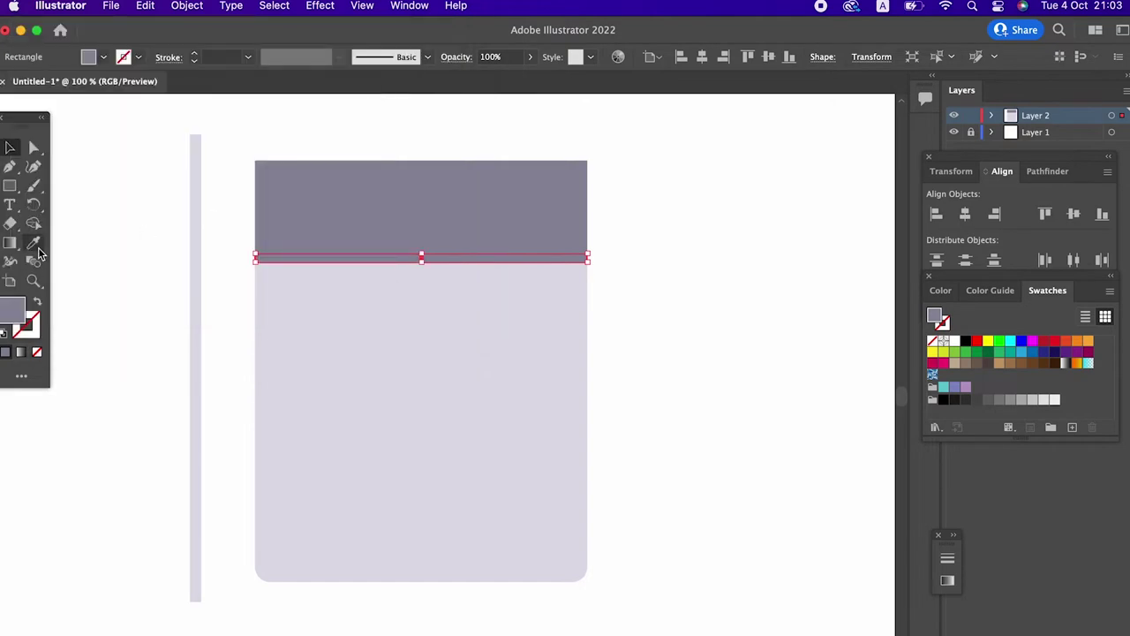
{"action": "left_click", "coordinate": [459, 376]}
{"action": "double_click", "coordinate": [14, 309]}
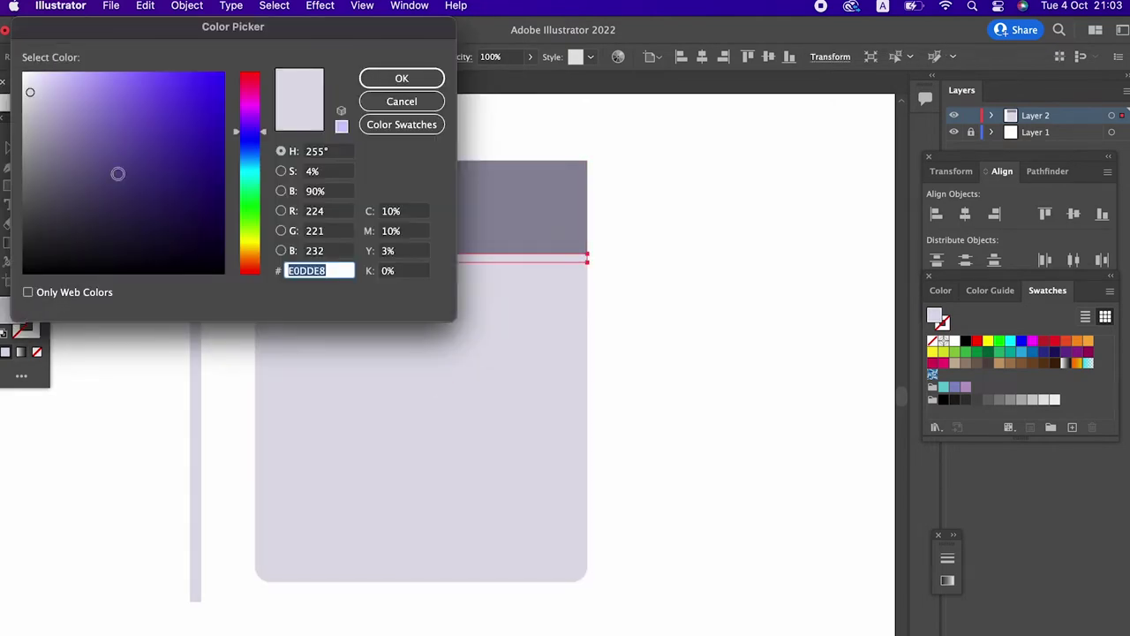
{"action": "left_click", "coordinate": [39, 107]}
{"action": "left_click", "coordinate": [402, 78]}
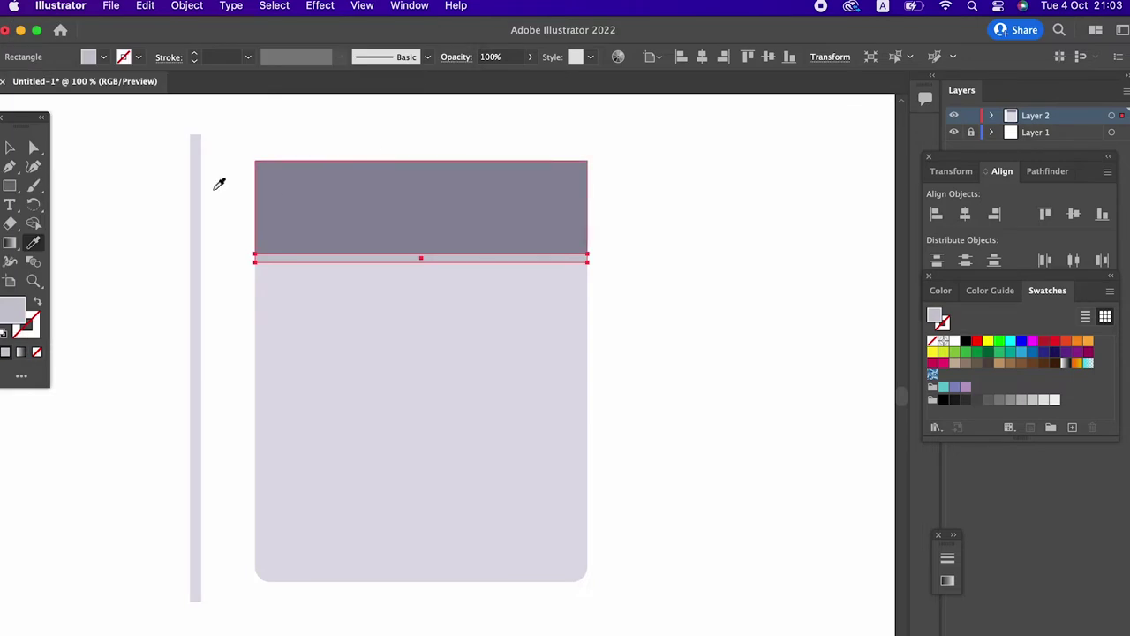
{"action": "left_click", "coordinate": [8, 148]}
{"action": "left_click", "coordinate": [658, 457]}
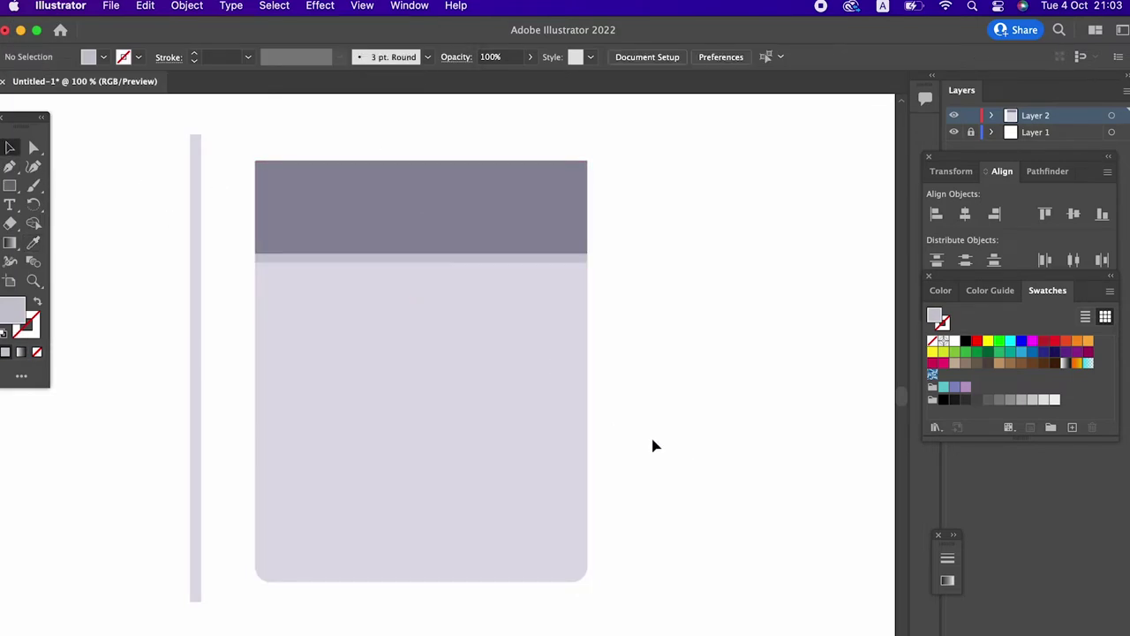
{"action": "left_click", "coordinate": [522, 259]}
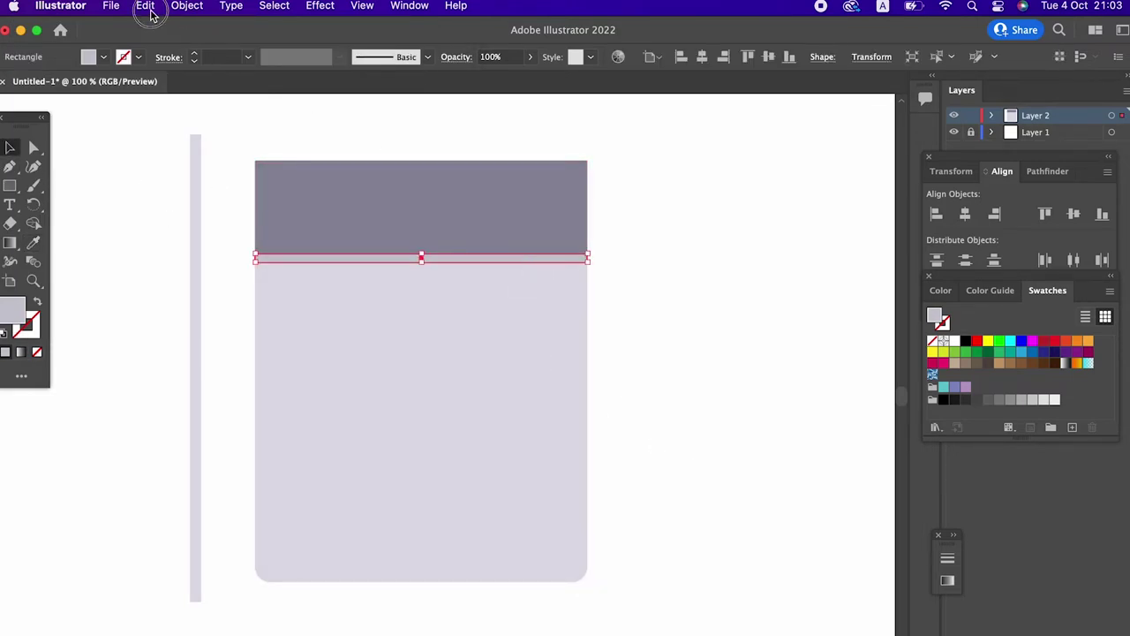
Step: Paste a copy of the strip in front and move it down near the body's bottom
{"action": "left_click", "coordinate": [146, 6]}
{"action": "left_click", "coordinate": [176, 90]}
{"action": "left_click", "coordinate": [145, 5]}
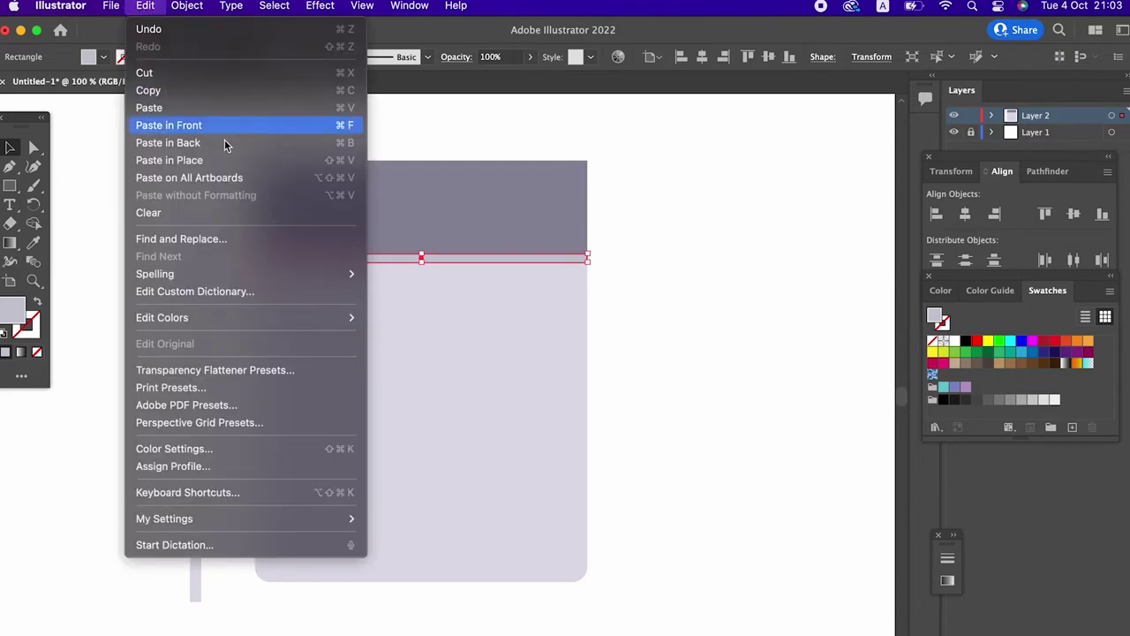
{"action": "left_click", "coordinate": [228, 128]}
{"action": "left_click_drag", "start_coordinate": [556, 270], "coordinate": [550, 531]}
Step: Draw a grey circle and centre it horizontally and vertically on the body
{"action": "left_click", "coordinate": [695, 494]}
{"action": "scroll", "coordinate": [699, 347], "scroll_direction": "left", "scroll_amount": 1}
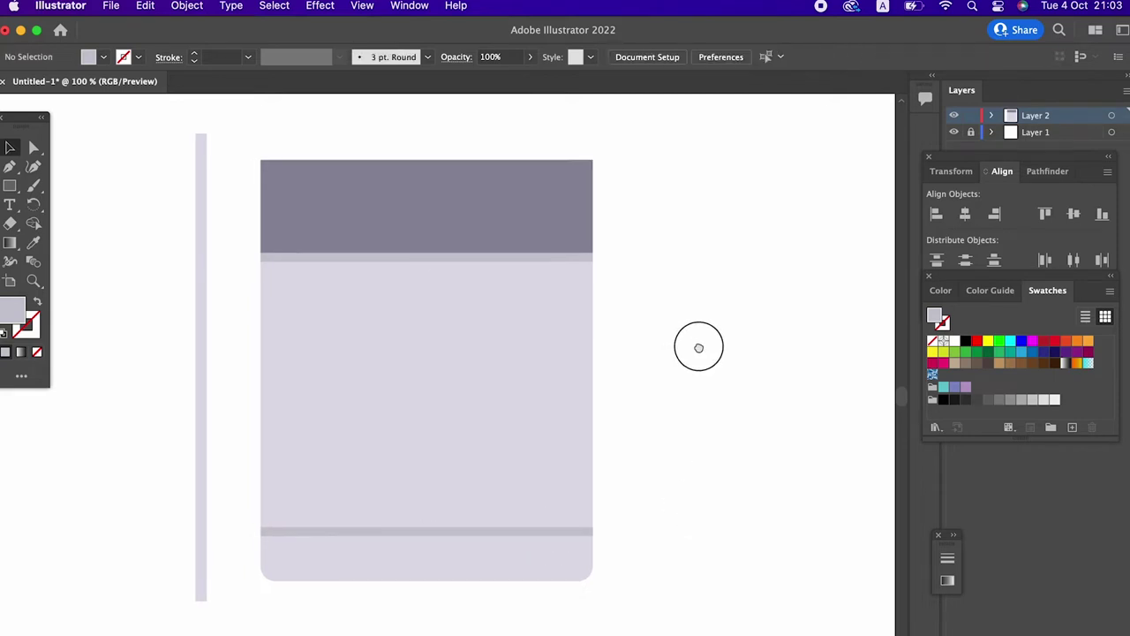
{"action": "left_click_drag", "start_coordinate": [9, 185], "coordinate": [97, 204]}
{"action": "left_click_drag", "start_coordinate": [275, 320], "coordinate": [450, 494]}
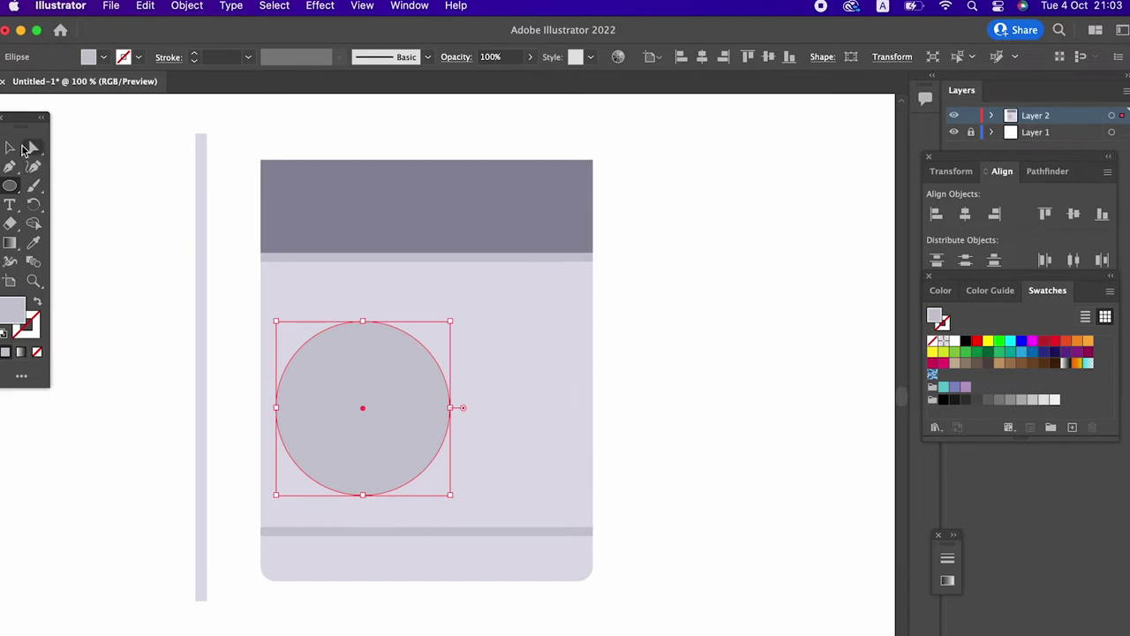
{"action": "key", "text": "v"}
{"action": "left_click", "coordinate": [702, 57]}
{"action": "left_click", "coordinate": [769, 56]}
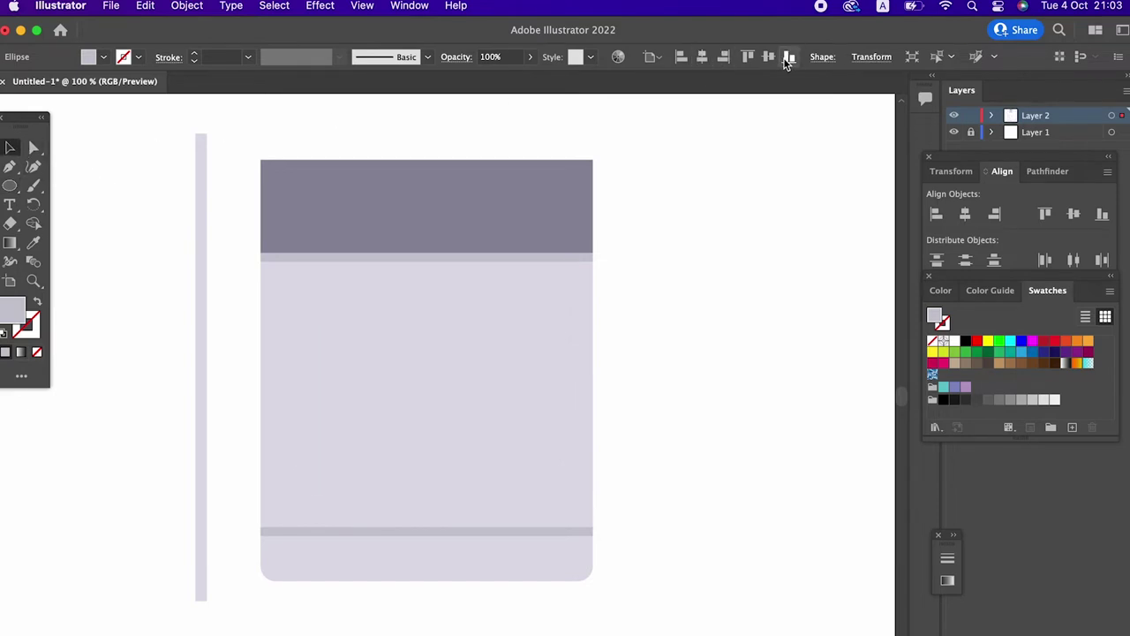
{"action": "left_click", "coordinate": [753, 338]}
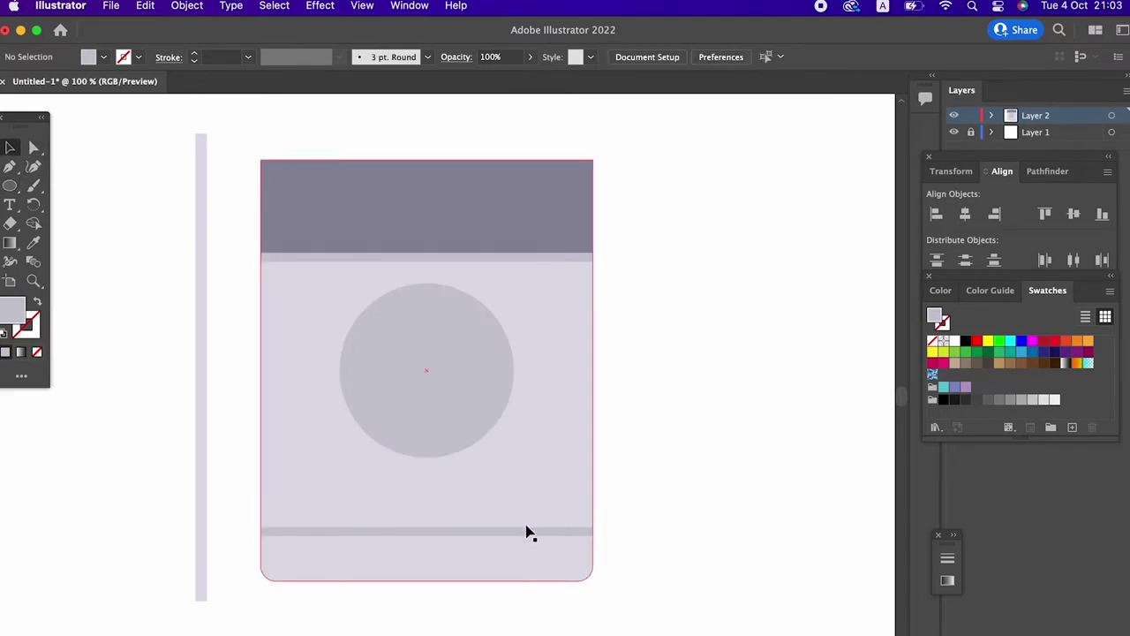
Step: Raise the lower stripe slightly and reselect the circle
{"action": "scroll", "coordinate": [749, 500], "scroll_direction": "up", "scroll_amount": 1}
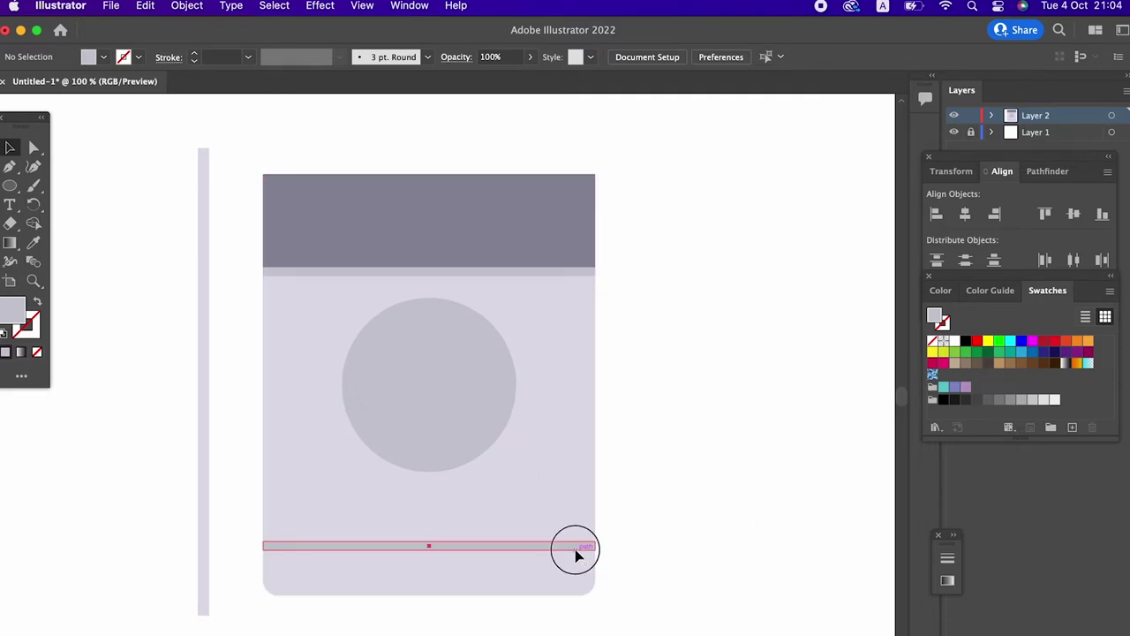
{"action": "left_click_drag", "start_coordinate": [575, 544], "coordinate": [574, 536]}
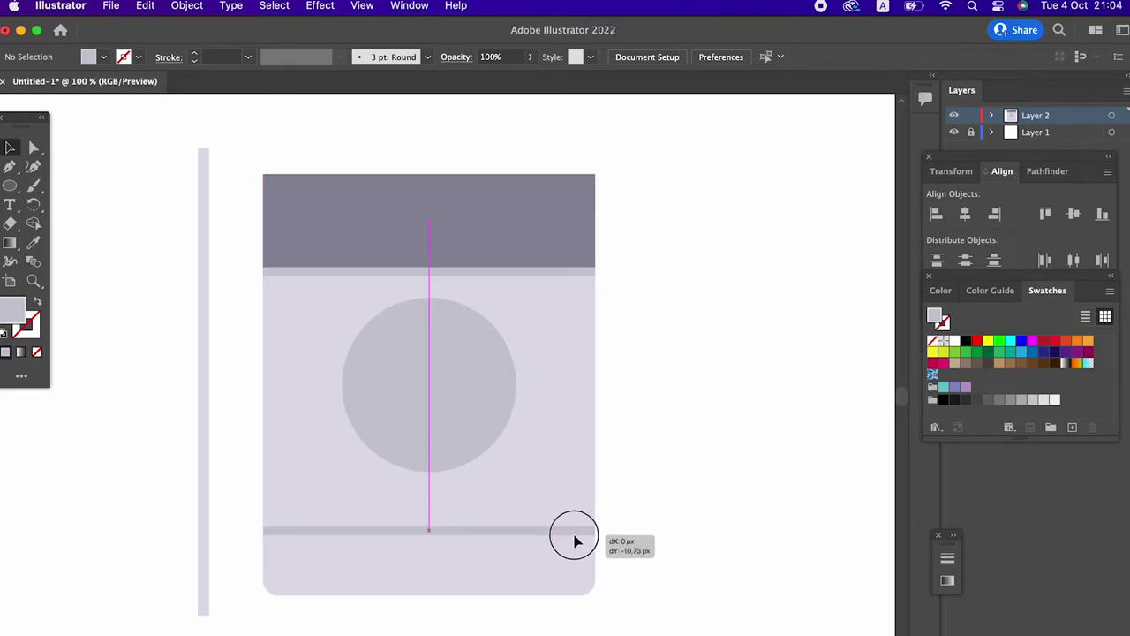
{"action": "left_click_drag", "start_coordinate": [574, 541], "coordinate": [575, 536]}
{"action": "left_click", "coordinate": [465, 394]}
{"action": "left_click", "coordinate": [768, 601]}
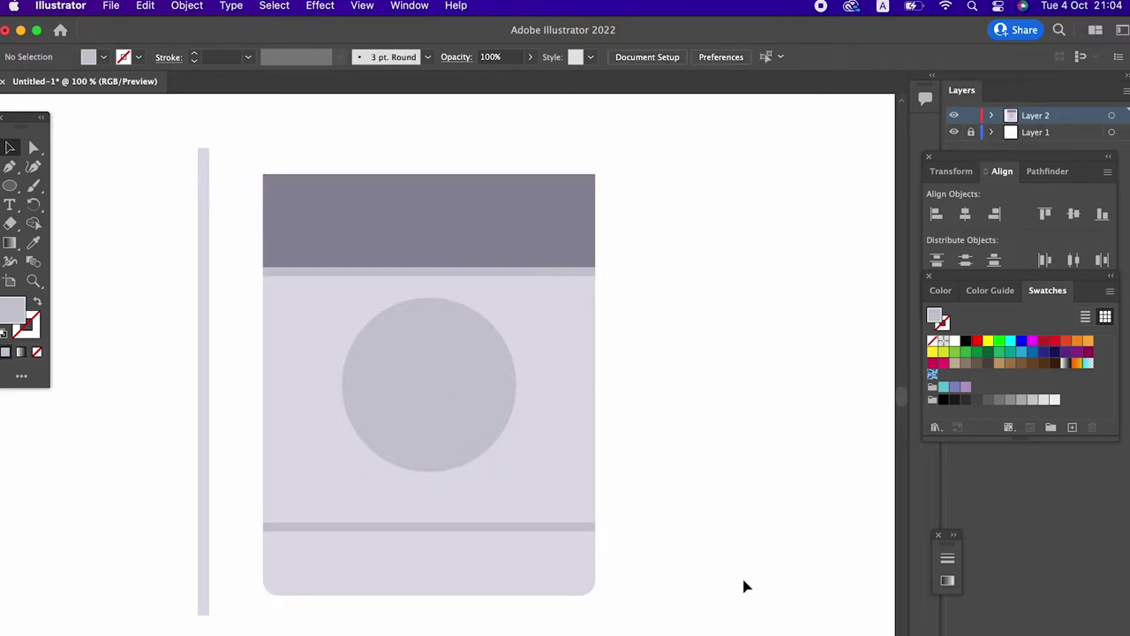
{"action": "left_click", "coordinate": [511, 370]}
{"action": "left_click", "coordinate": [583, 300]}
{"action": "left_click", "coordinate": [776, 57]}
{"action": "left_click", "coordinate": [740, 312]}
{"action": "left_click", "coordinate": [460, 416]}
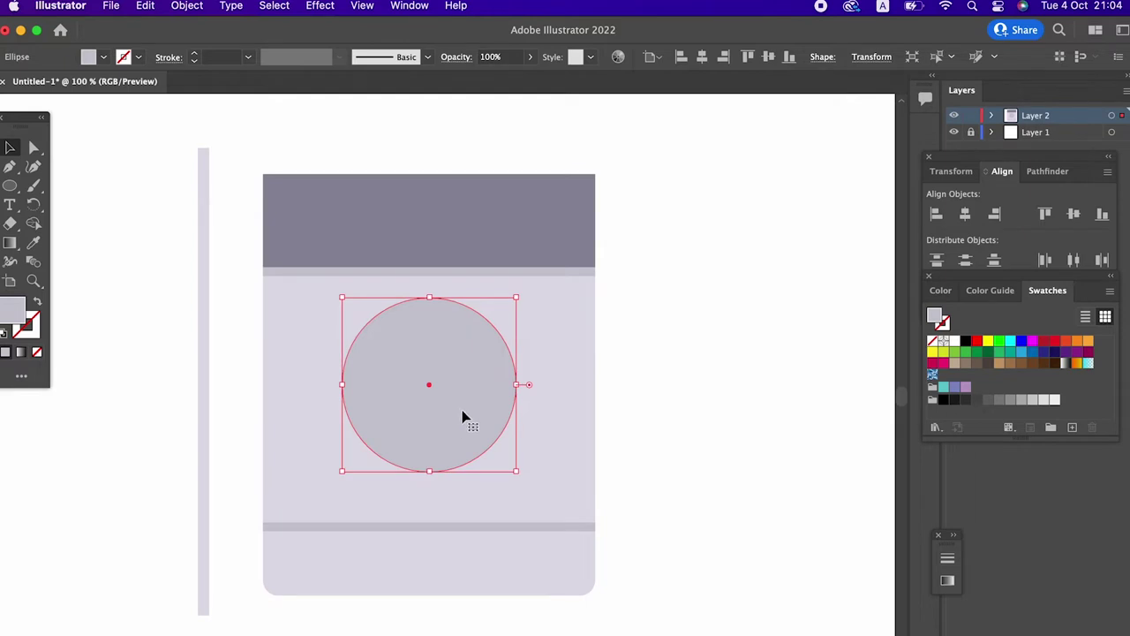
Step: Enlarge the circle to about 145 px, lower it slightly, and move the lower stripe back down
{"action": "left_click_drag", "start_coordinate": [518, 473], "coordinate": [531, 486]}
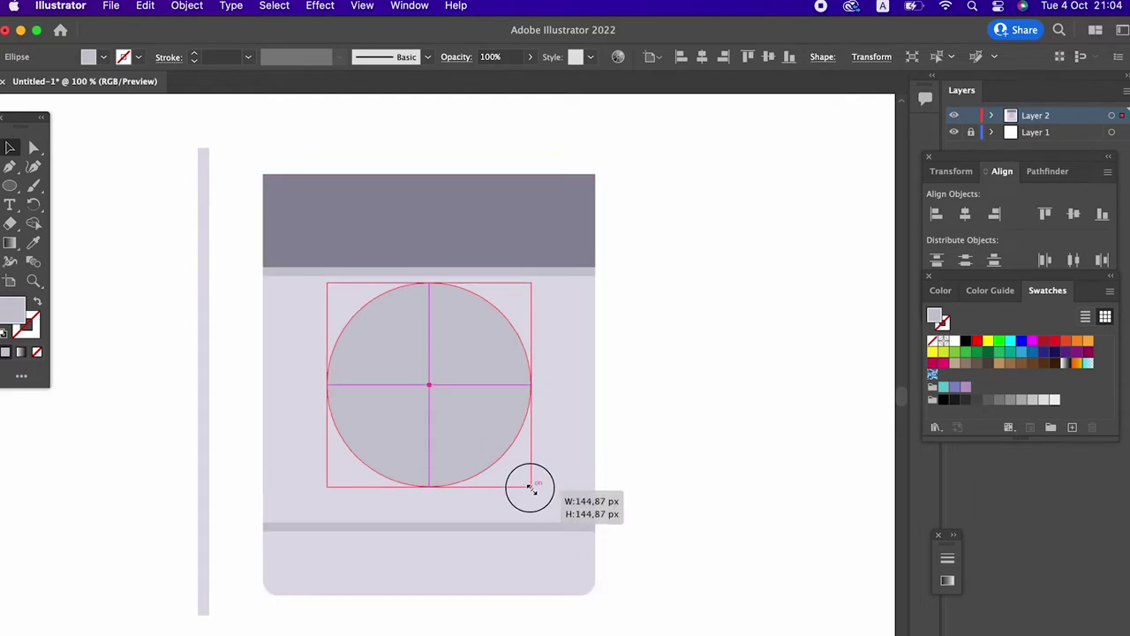
{"action": "left_click", "coordinate": [645, 504]}
{"action": "left_click_drag", "start_coordinate": [590, 526], "coordinate": [588, 547]}
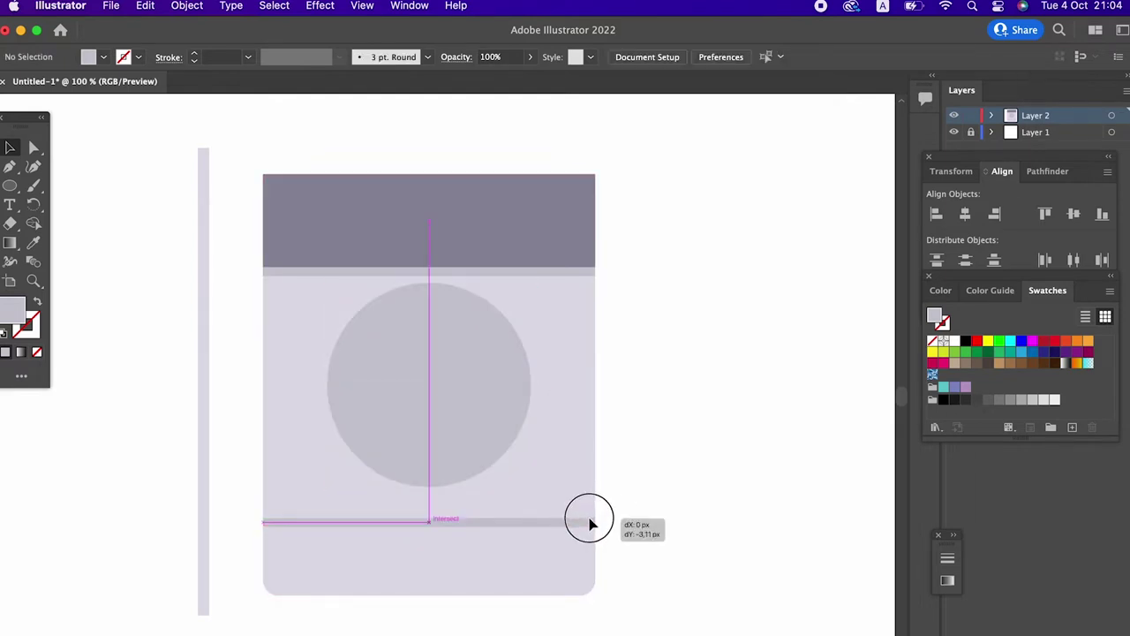
{"action": "left_click_drag", "start_coordinate": [458, 383], "coordinate": [458, 400]}
{"action": "left_click", "coordinate": [769, 447]}
{"action": "left_click", "coordinate": [497, 423]}
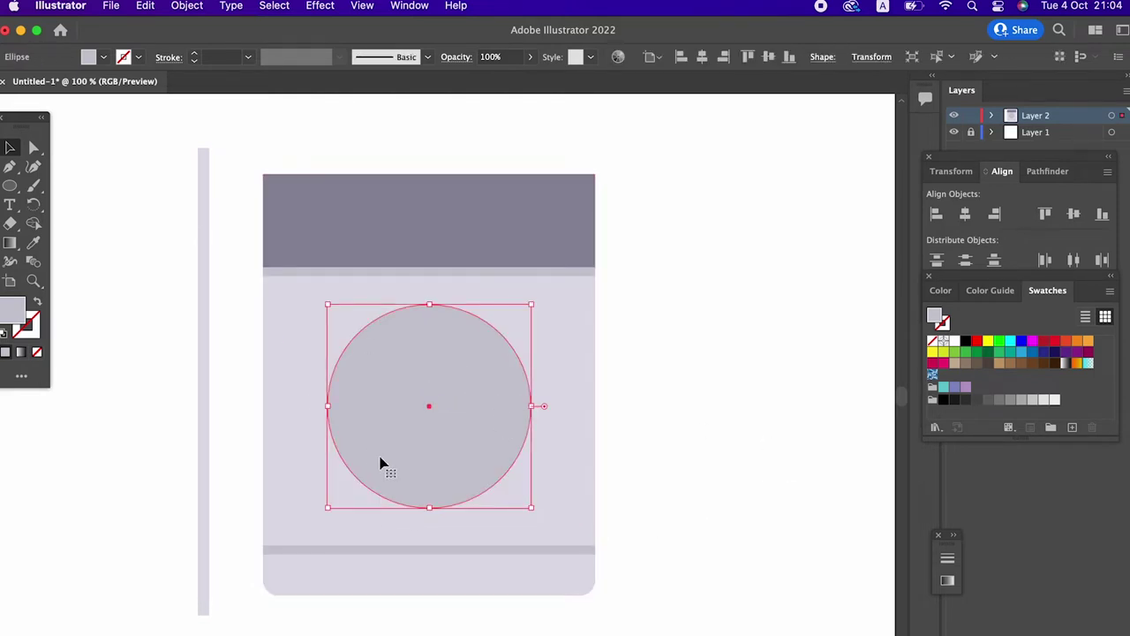
Step: Paste a copy of the circle in front and shrink it to about 109 px
{"action": "left_click", "coordinate": [146, 5]}
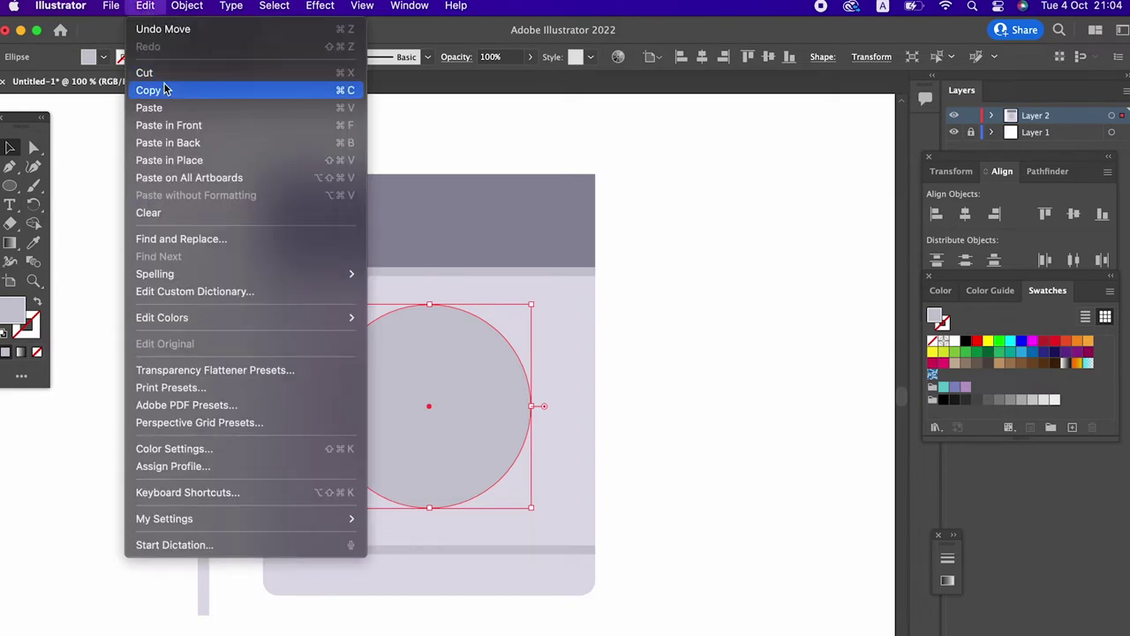
{"action": "left_click", "coordinate": [210, 124]}
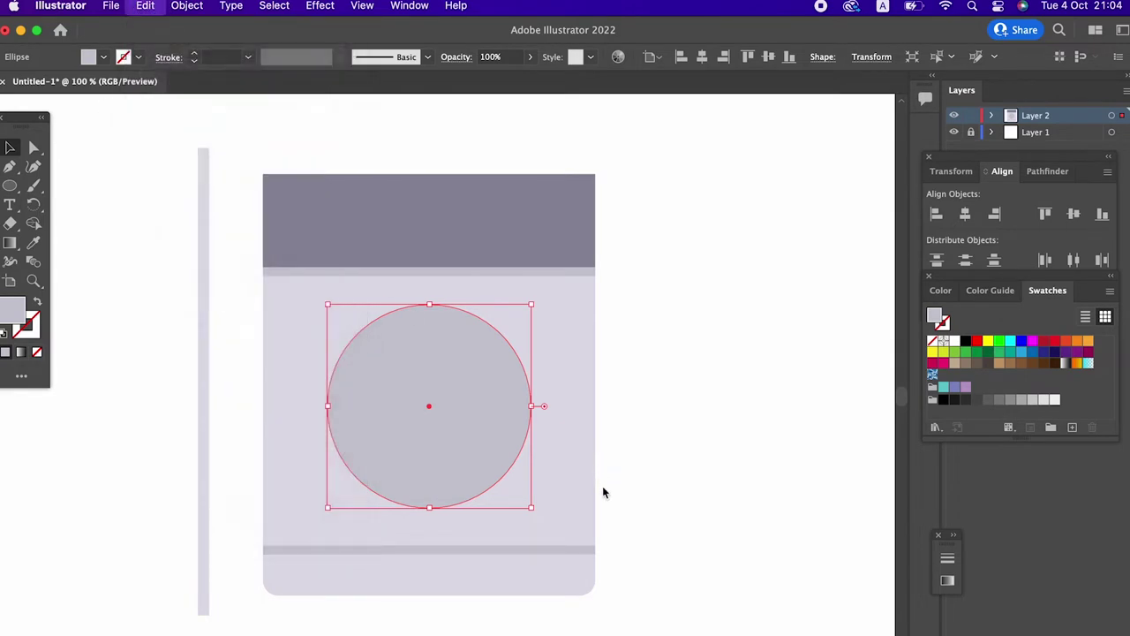
{"action": "left_click_drag", "start_coordinate": [533, 509], "coordinate": [506, 484]}
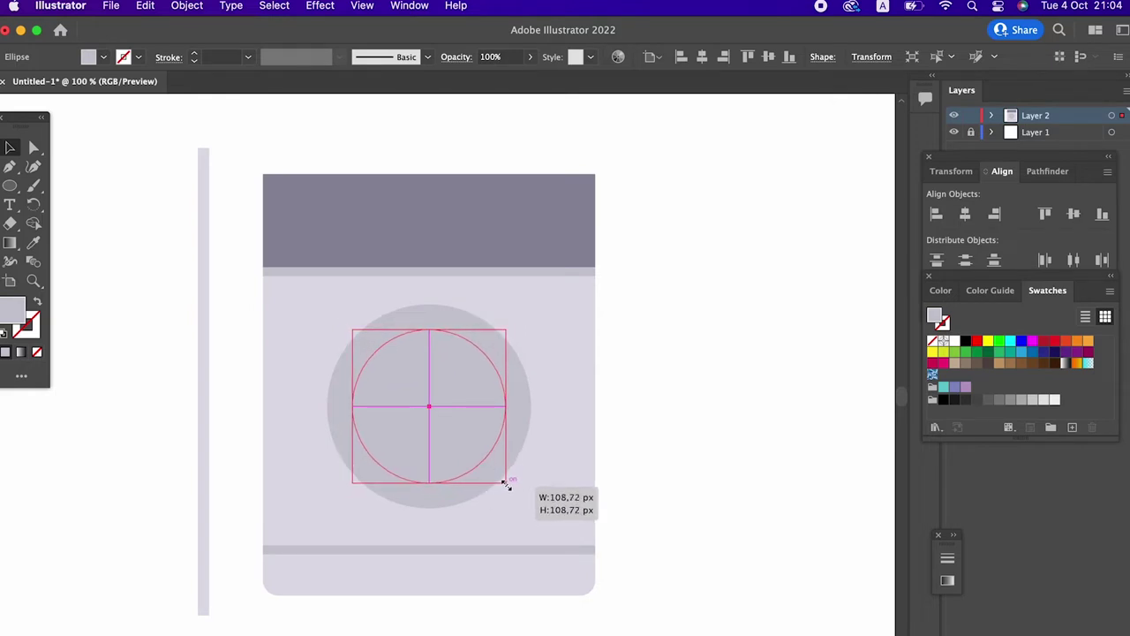
{"action": "left_click_drag", "start_coordinate": [506, 483], "coordinate": [506, 482]}
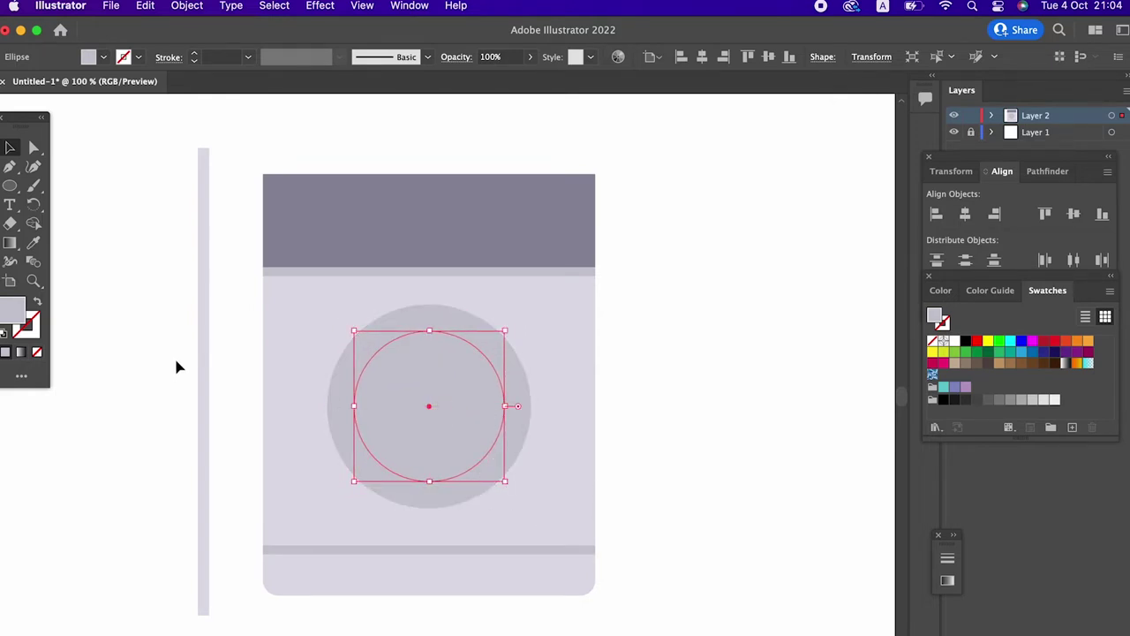
Step: Fill the inner circle a saturated blue and zoom in on the machine
{"action": "double_click", "coordinate": [14, 309]}
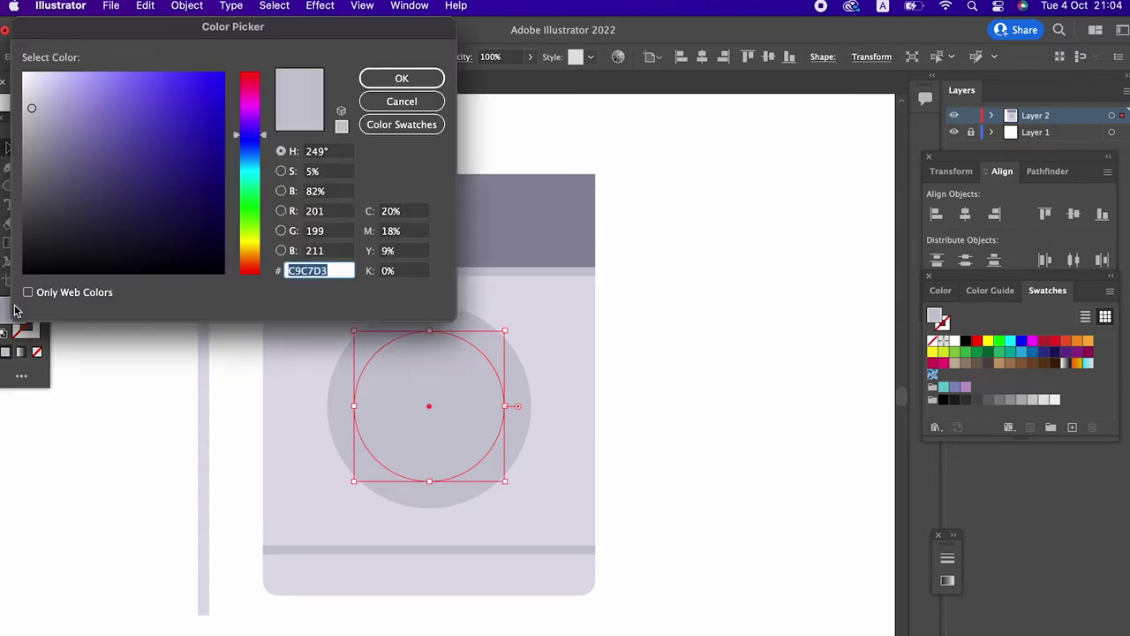
{"action": "left_click", "coordinate": [248, 155]}
{"action": "left_click_drag", "start_coordinate": [37, 118], "coordinate": [91, 114]}
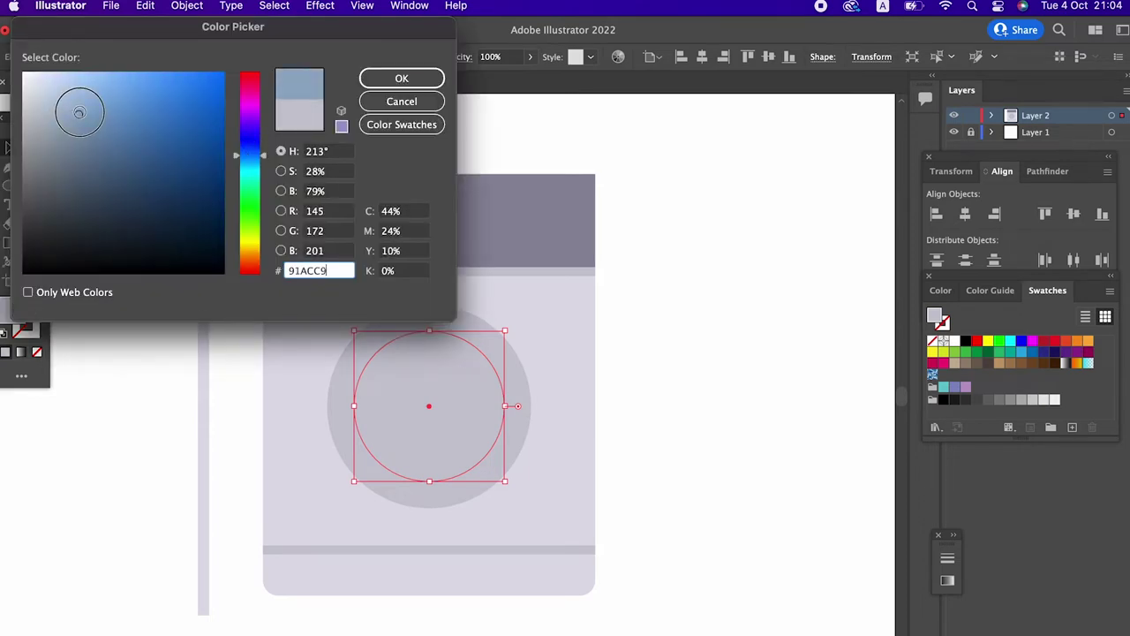
{"action": "left_click", "coordinate": [401, 76]}
{"action": "left_click", "coordinate": [734, 467]}
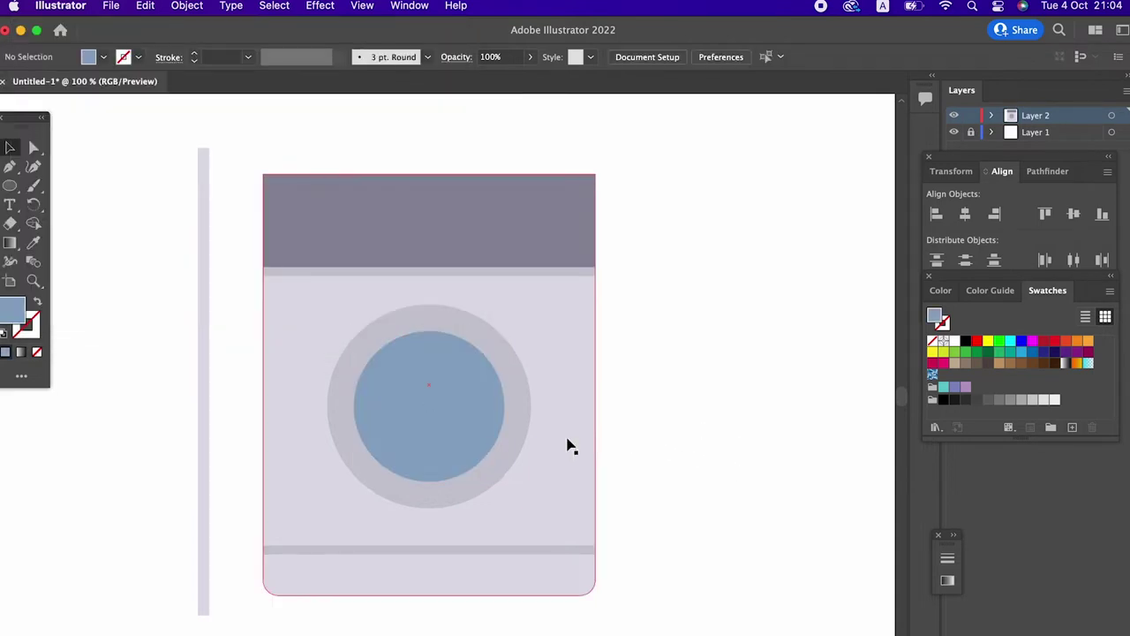
{"action": "key", "text": "z"}
{"action": "left_click", "coordinate": [480, 454]}
{"action": "left_click_drag", "start_coordinate": [475, 442], "coordinate": [503, 427]}
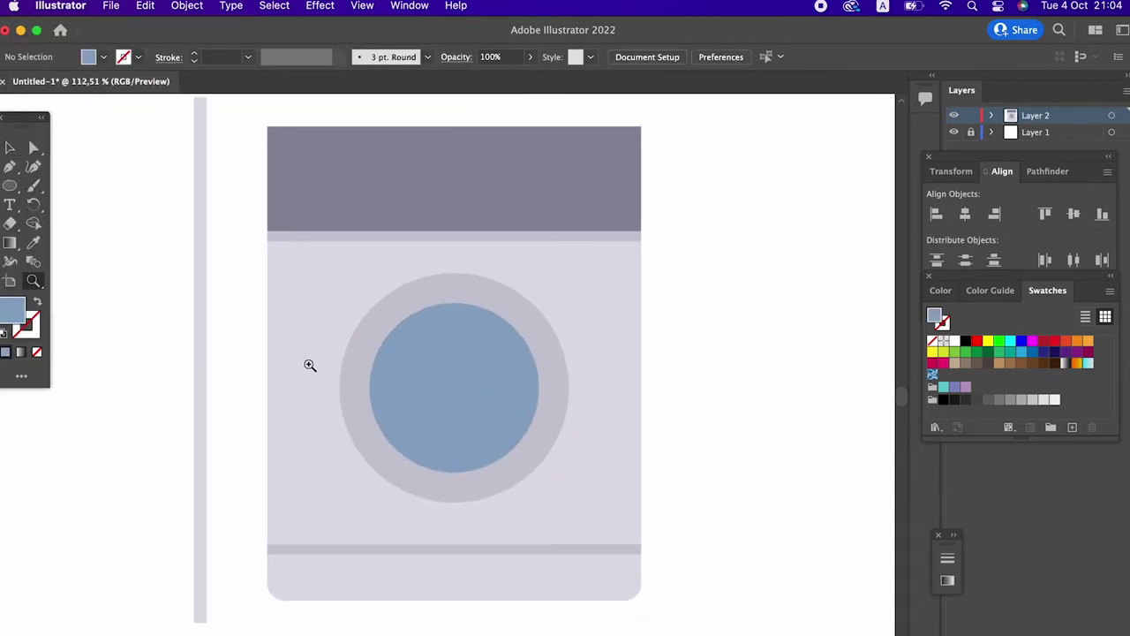
Step: Paste a copy of the blue circle in front and move it down about 60 px
{"action": "left_click", "coordinate": [8, 150]}
{"action": "left_click", "coordinate": [470, 403]}
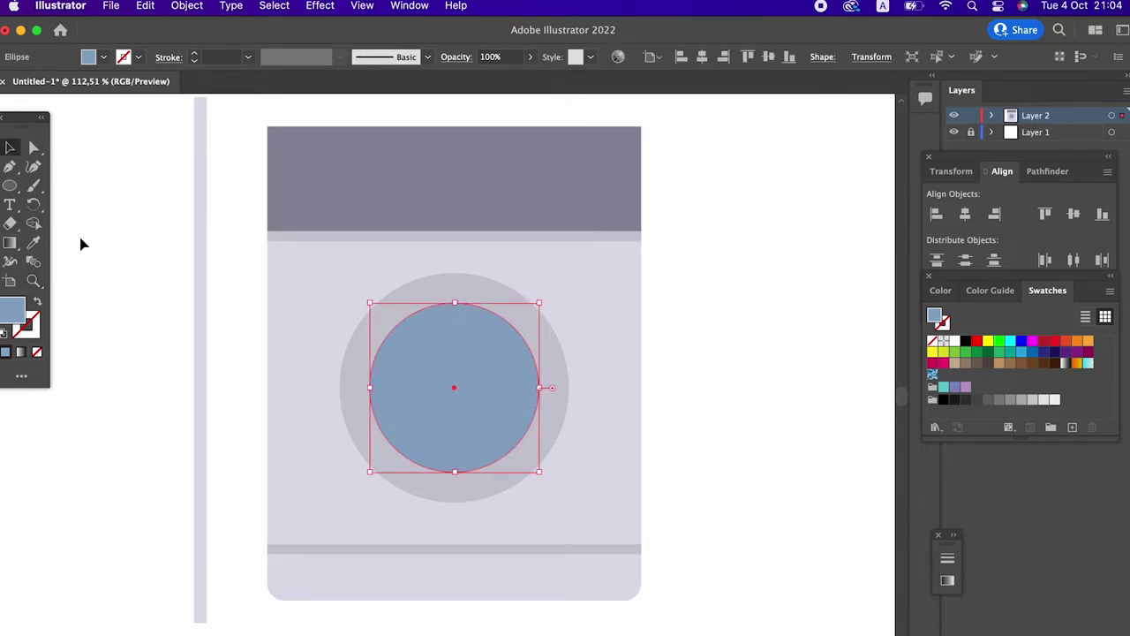
{"action": "left_click", "coordinate": [145, 6]}
{"action": "left_click", "coordinate": [149, 90]}
{"action": "left_click", "coordinate": [150, 7]}
{"action": "left_click", "coordinate": [250, 125]}
{"action": "left_click_drag", "start_coordinate": [480, 379], "coordinate": [484, 432]}
Step: Recolour the original porthole circle a darker blue, #6A86A0
{"action": "key", "text": "ctrl+z"}
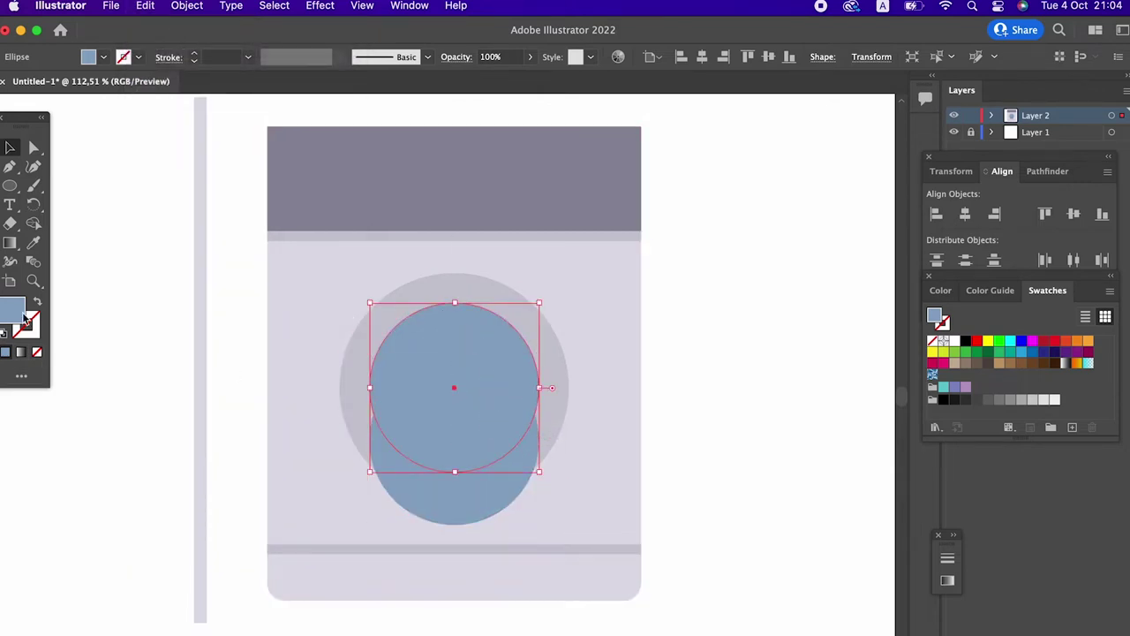
{"action": "double_click", "coordinate": [20, 309]}
{"action": "left_click_drag", "start_coordinate": [78, 116], "coordinate": [90, 147]}
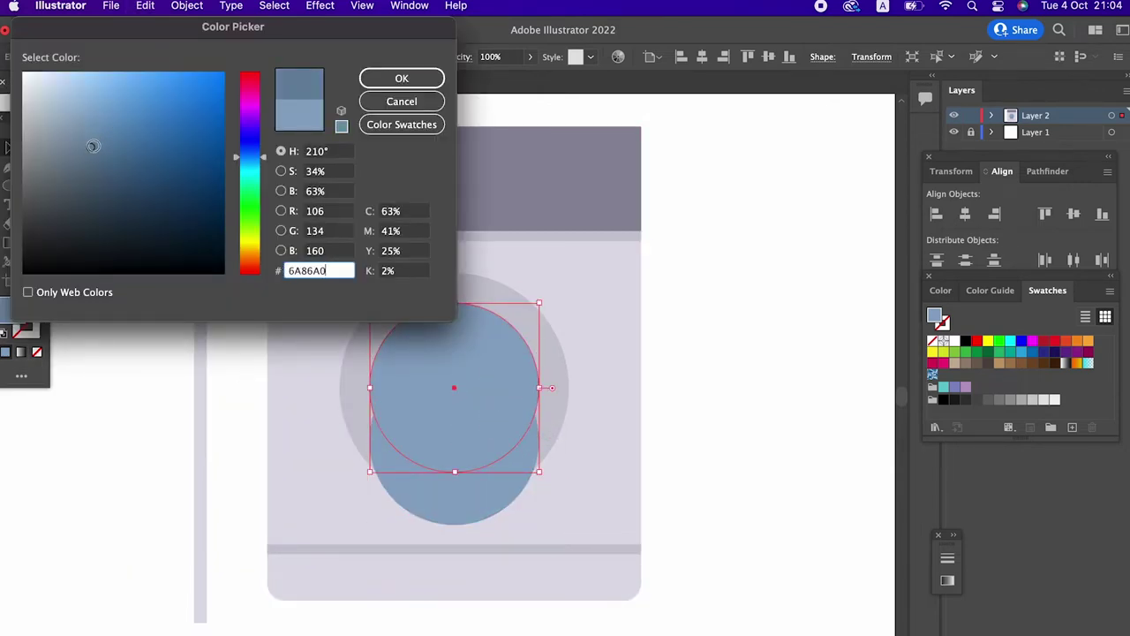
{"action": "left_click", "coordinate": [401, 79]}
{"action": "left_click", "coordinate": [723, 372]}
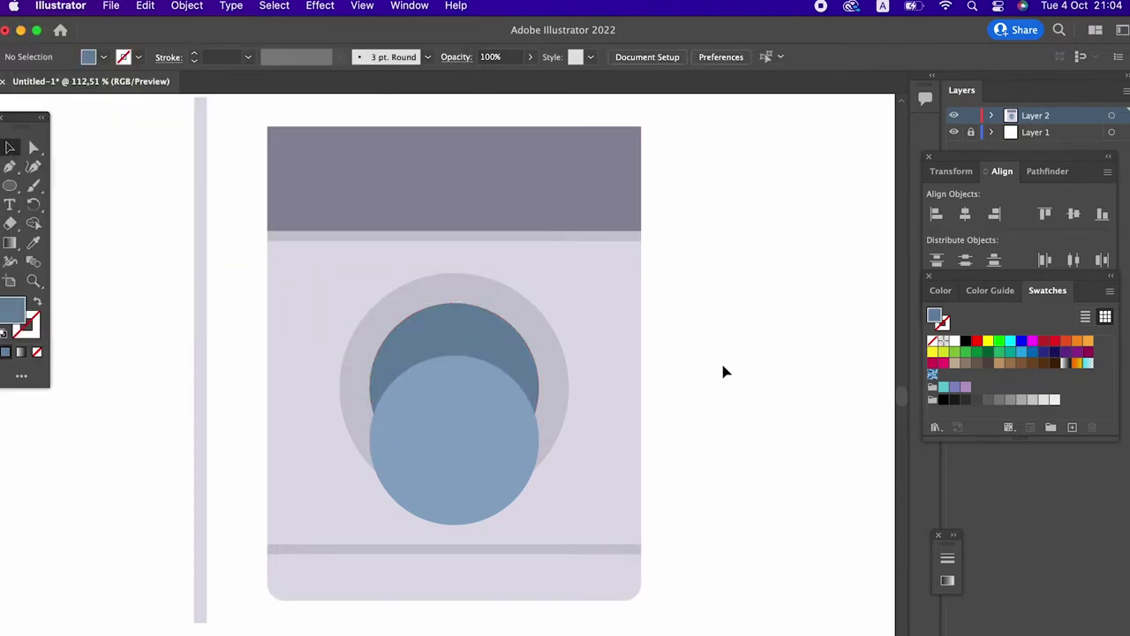
Step: Add a light grey circle on the porthole's right side and stretch it into a tall ellipse
{"action": "left_click", "coordinate": [10, 185]}
{"action": "left_click_drag", "start_coordinate": [518, 328], "coordinate": [565, 413]}
{"action": "left_click", "coordinate": [34, 243]}
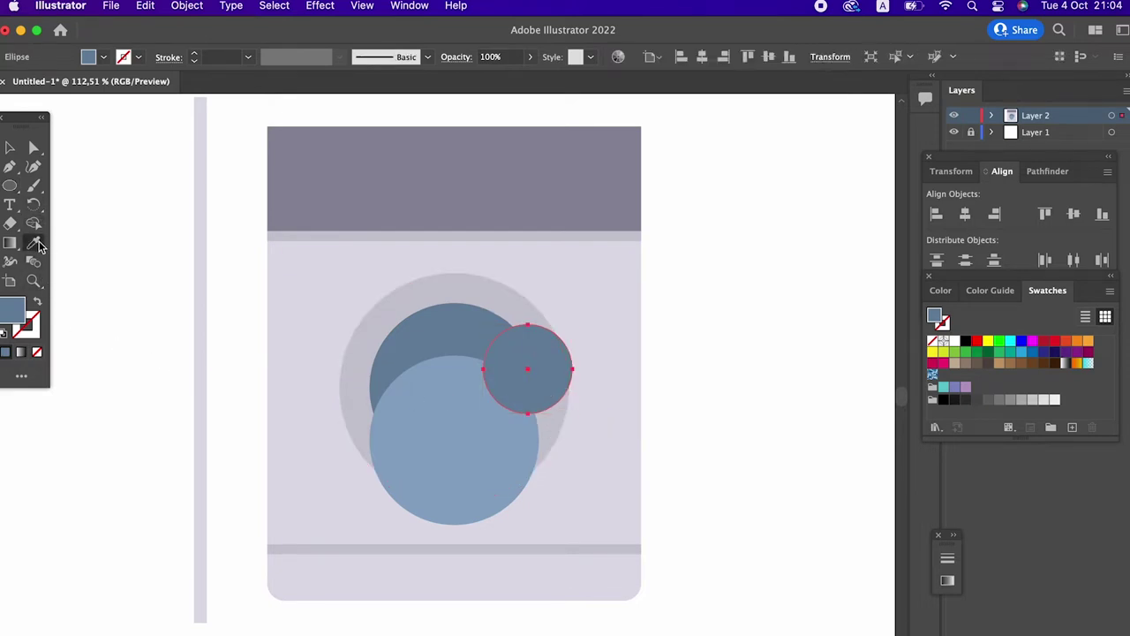
{"action": "left_click", "coordinate": [498, 287]}
{"action": "left_click", "coordinate": [10, 147]}
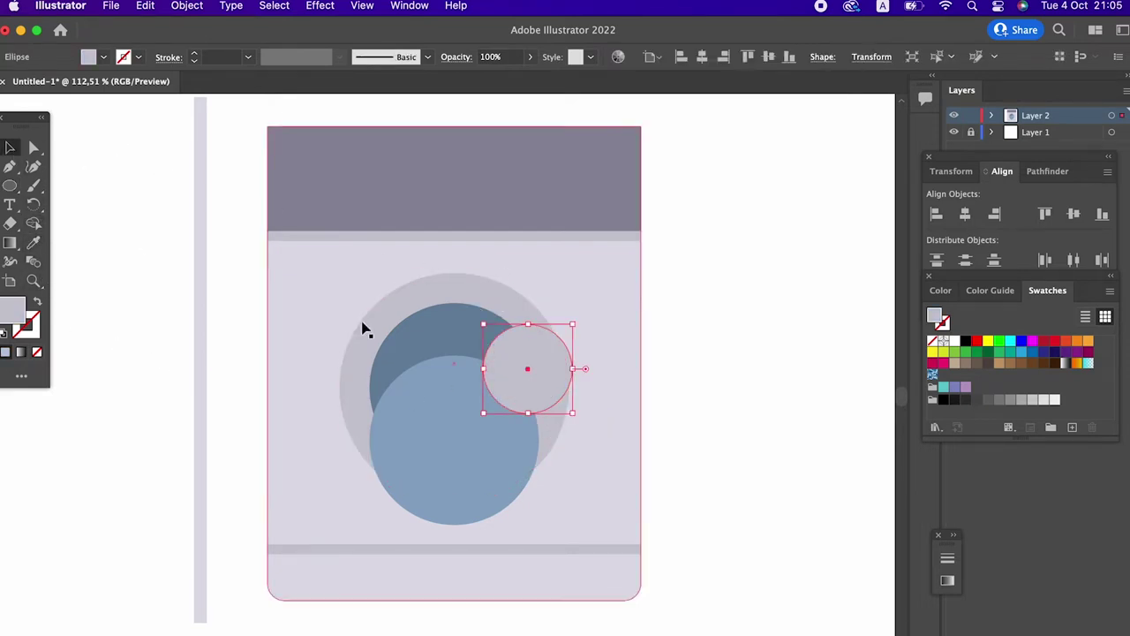
{"action": "left_click_drag", "start_coordinate": [557, 371], "coordinate": [563, 386]}
{"action": "left_click", "coordinate": [730, 455]}
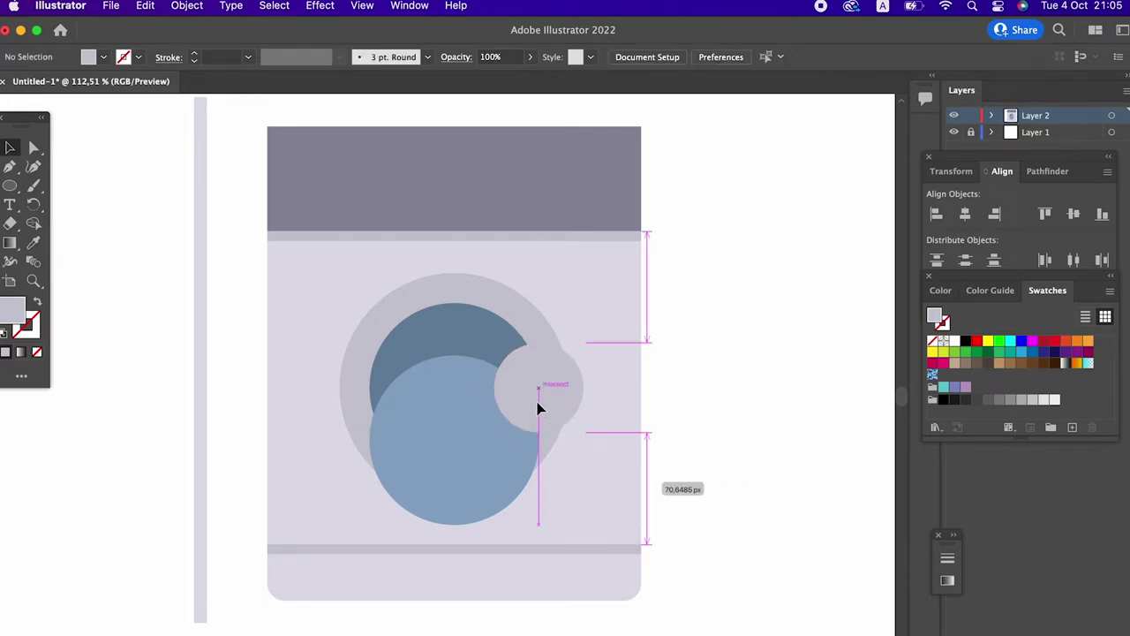
{"action": "left_click_drag", "start_coordinate": [539, 408], "coordinate": [545, 385]}
{"action": "left_click_drag", "start_coordinate": [543, 346], "coordinate": [542, 321]}
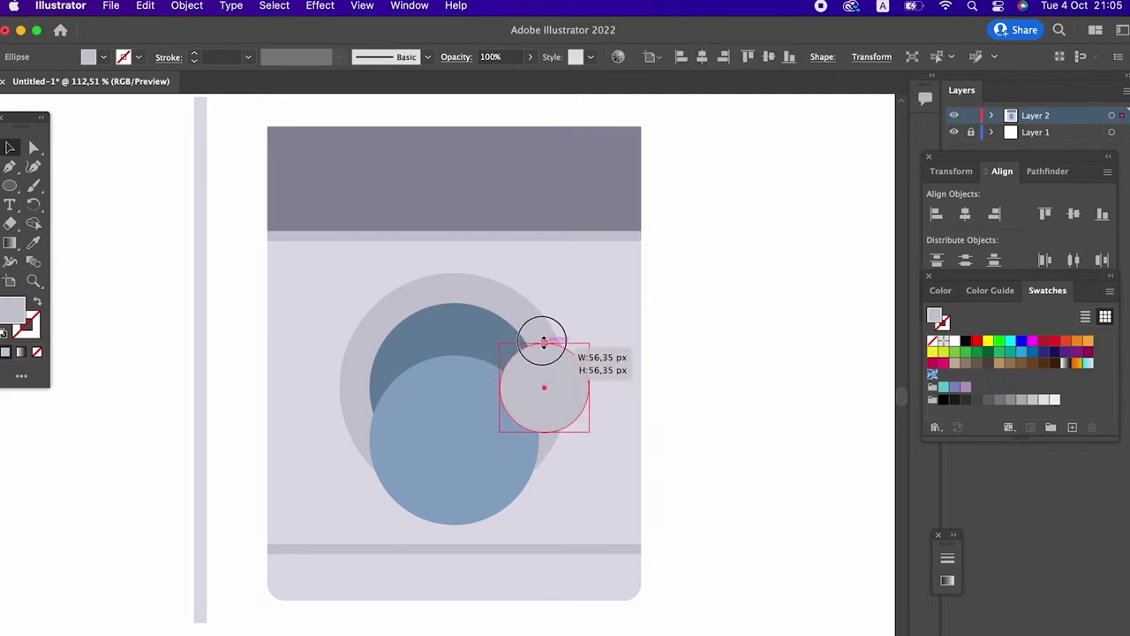
Step: Divide the ellipse and both circles, then delete the outside light blue, ellipse and leftover pieces
{"action": "left_click", "coordinate": [464, 429], "text": "shift"}
{"action": "left_click", "coordinate": [444, 333], "text": "shift"}
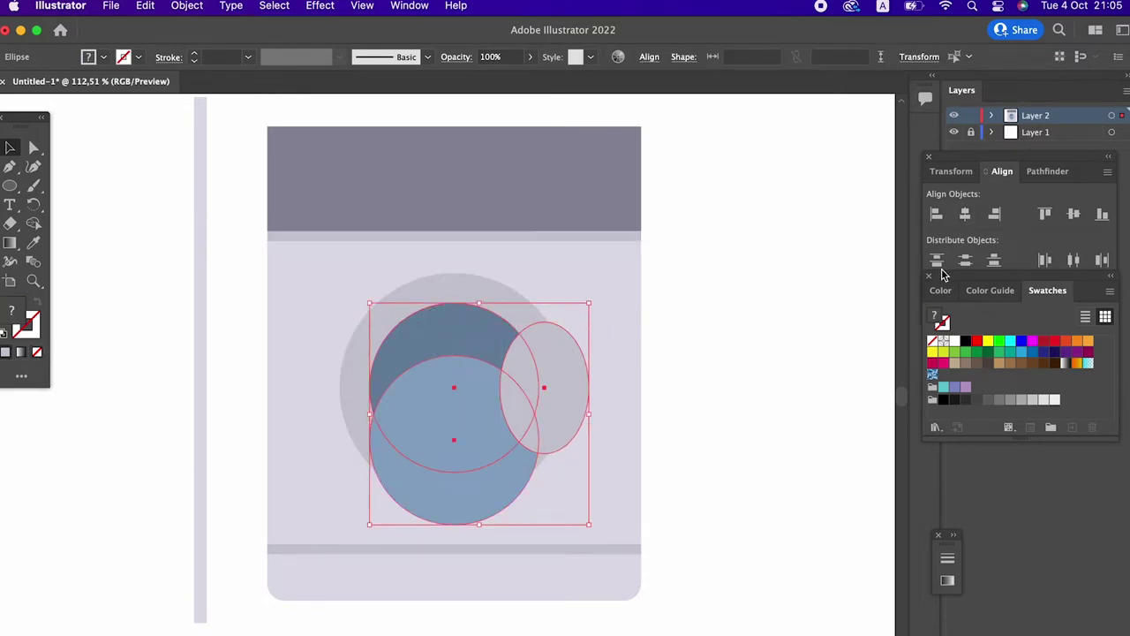
{"action": "left_click", "coordinate": [1045, 170]}
{"action": "left_click", "coordinate": [939, 254]}
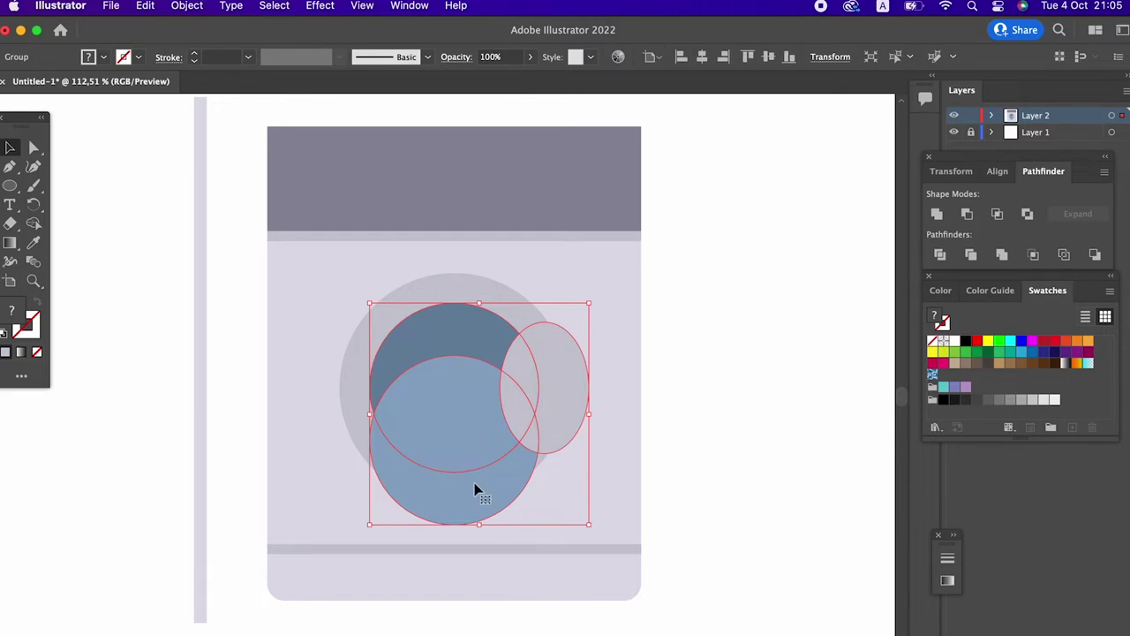
{"action": "double_click", "coordinate": [484, 512]}
{"action": "left_click", "coordinate": [477, 502]}
{"action": "key", "text": "Delete"}
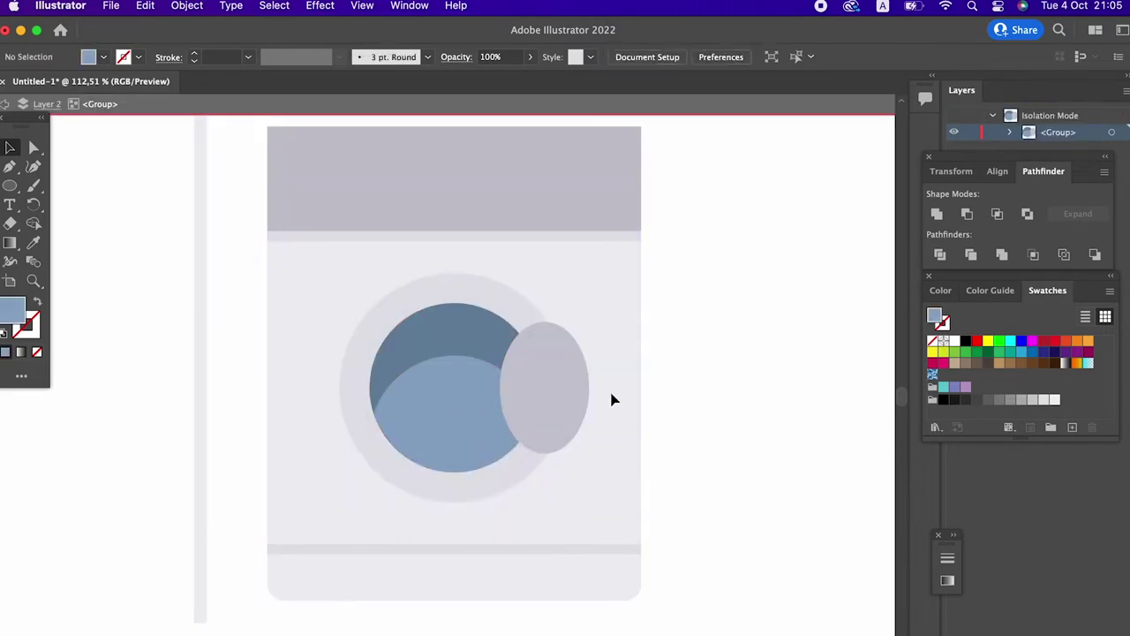
{"action": "left_click", "coordinate": [574, 402]}
{"action": "key", "text": "Delete"}
{"action": "left_click", "coordinate": [536, 442]}
{"action": "key", "text": "Delete"}
{"action": "double_click", "coordinate": [717, 446]}
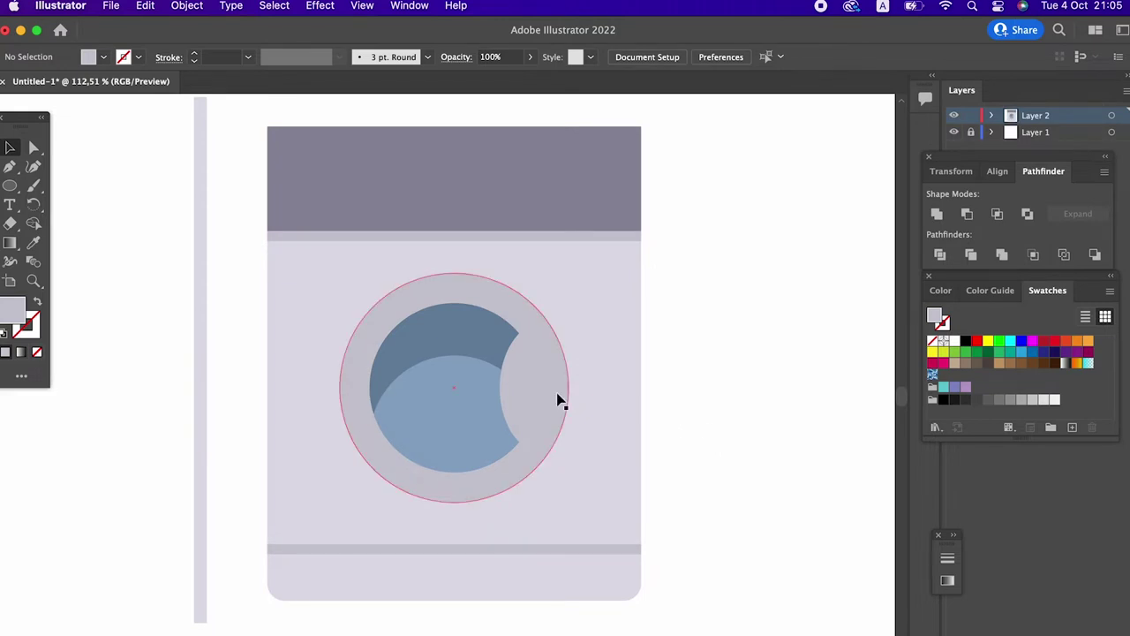
Step: Unite the two lens pieces inside the porthole group into one crescent
{"action": "left_click", "coordinate": [522, 392]}
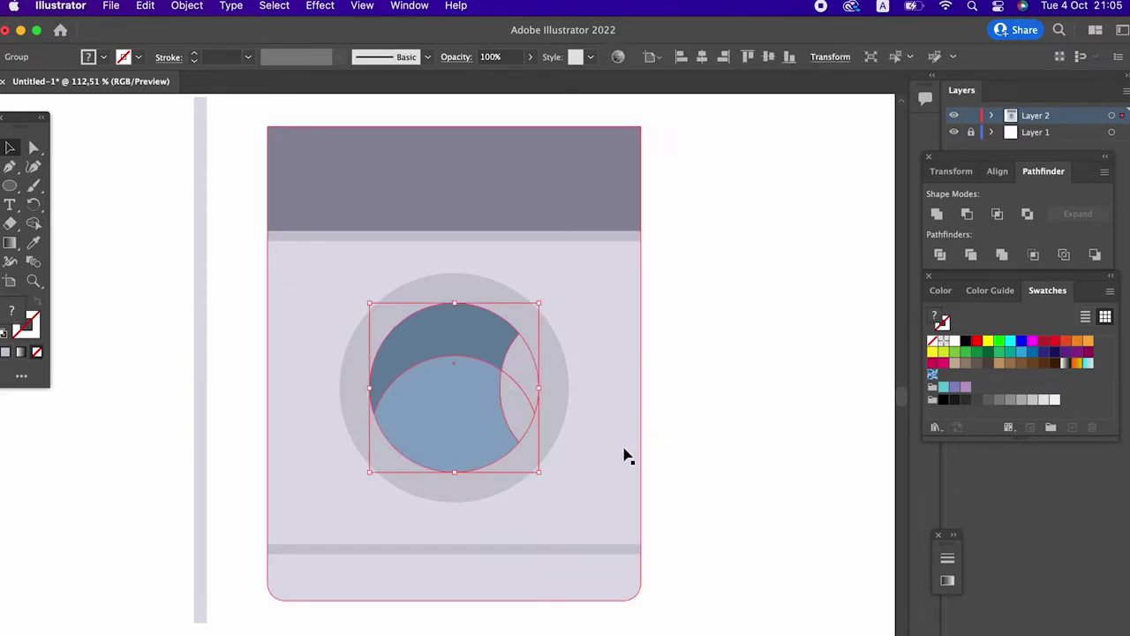
{"action": "double_click", "coordinate": [525, 374]}
{"action": "left_click", "coordinate": [525, 372]}
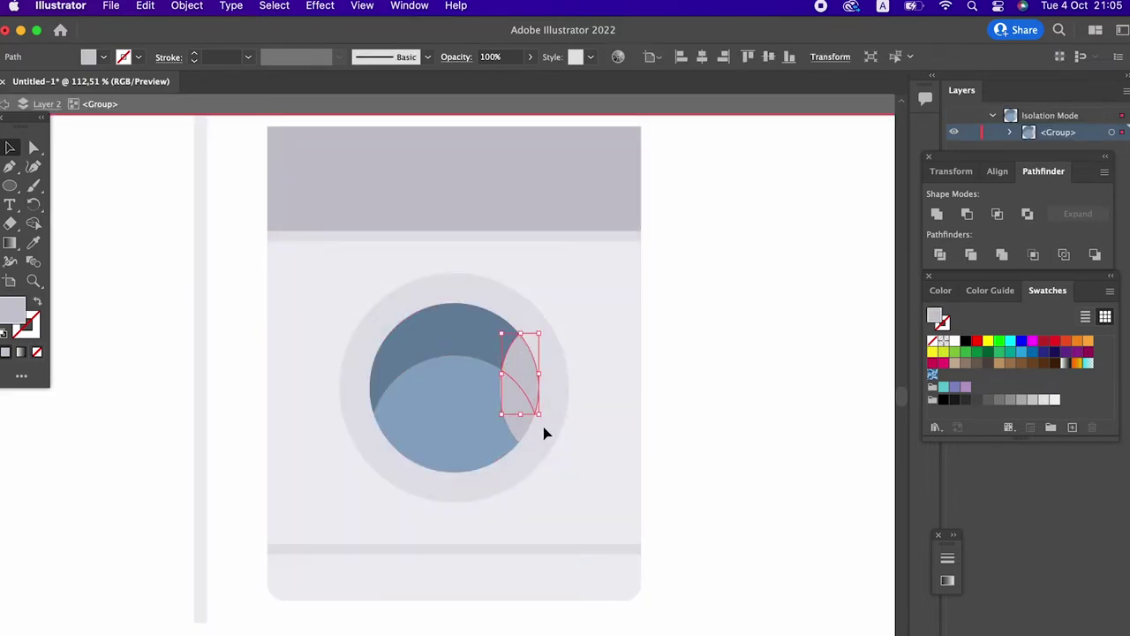
{"action": "left_click", "coordinate": [523, 436], "text": "shift"}
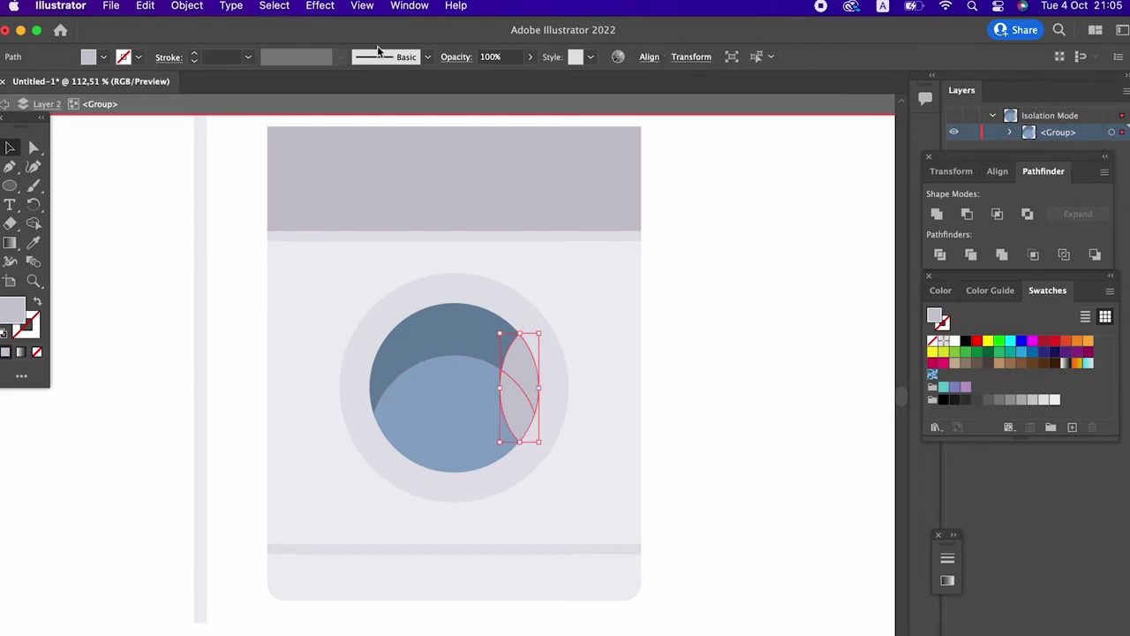
{"action": "left_click", "coordinate": [937, 214]}
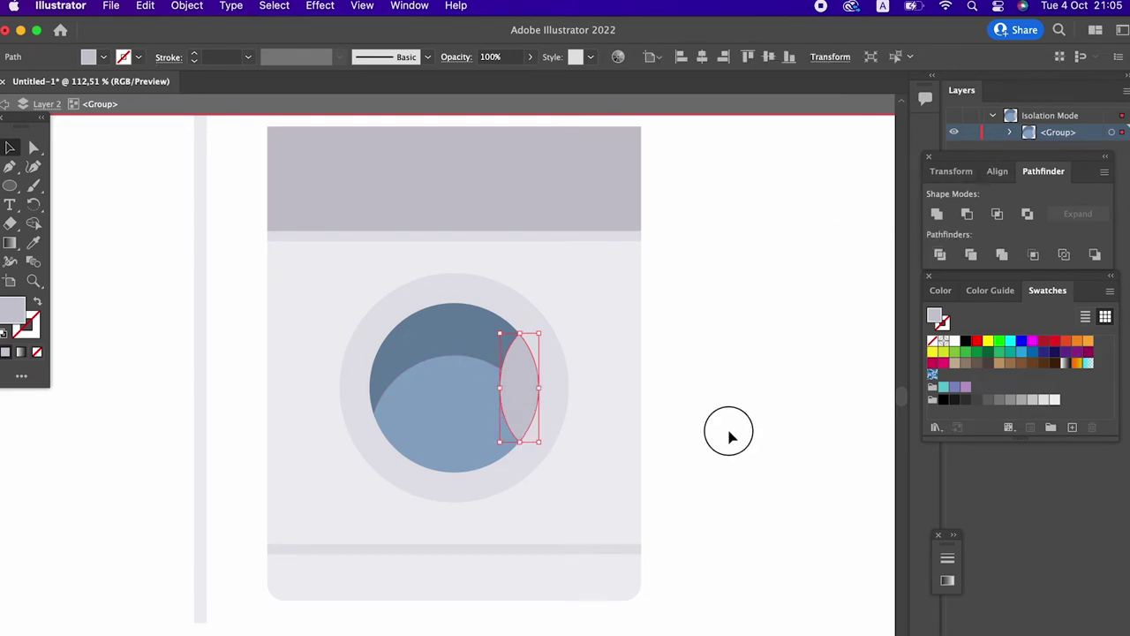
{"action": "double_click", "coordinate": [726, 433]}
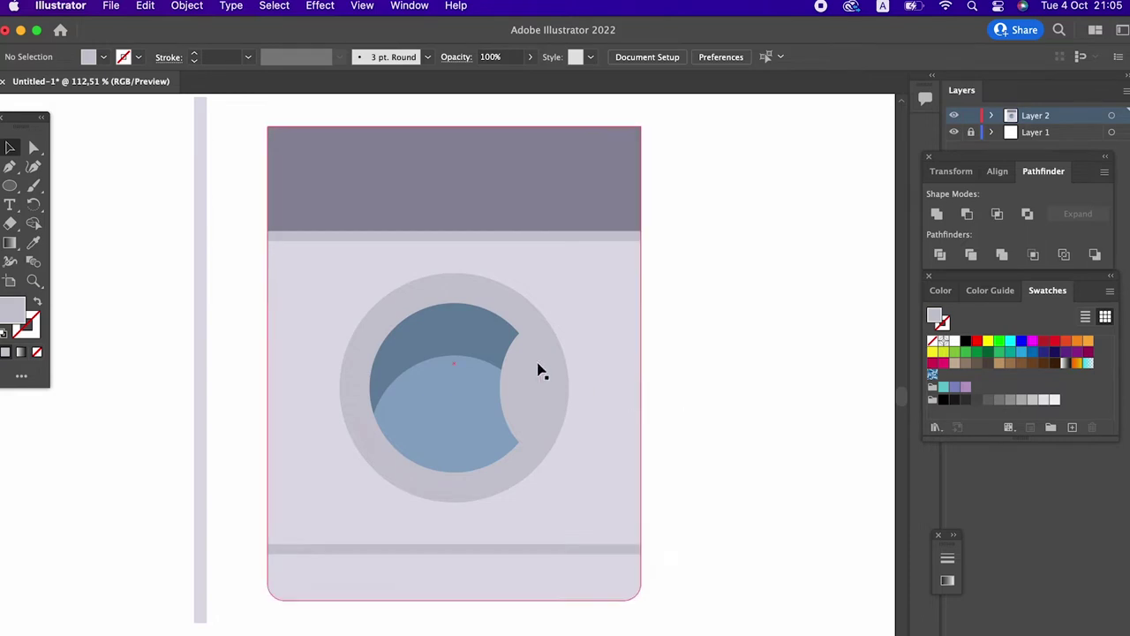
{"action": "left_click", "coordinate": [521, 311]}
{"action": "left_click", "coordinate": [441, 352]}
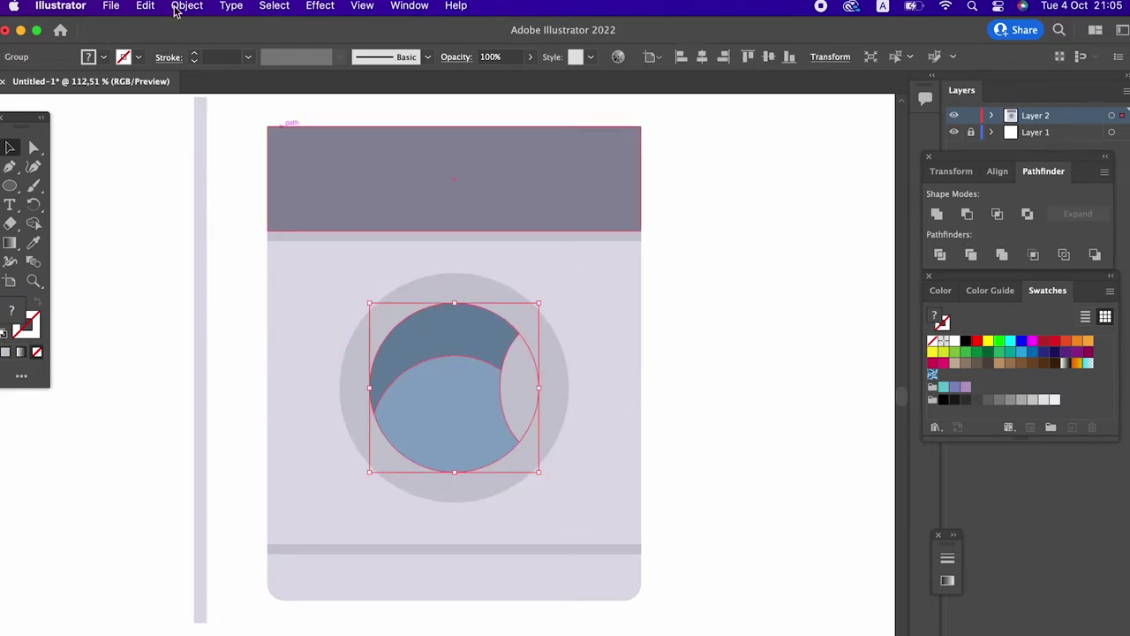
Step: Paste a copy of the porthole interior in back, scale it up and unite it into one circle
{"action": "left_click", "coordinate": [146, 7]}
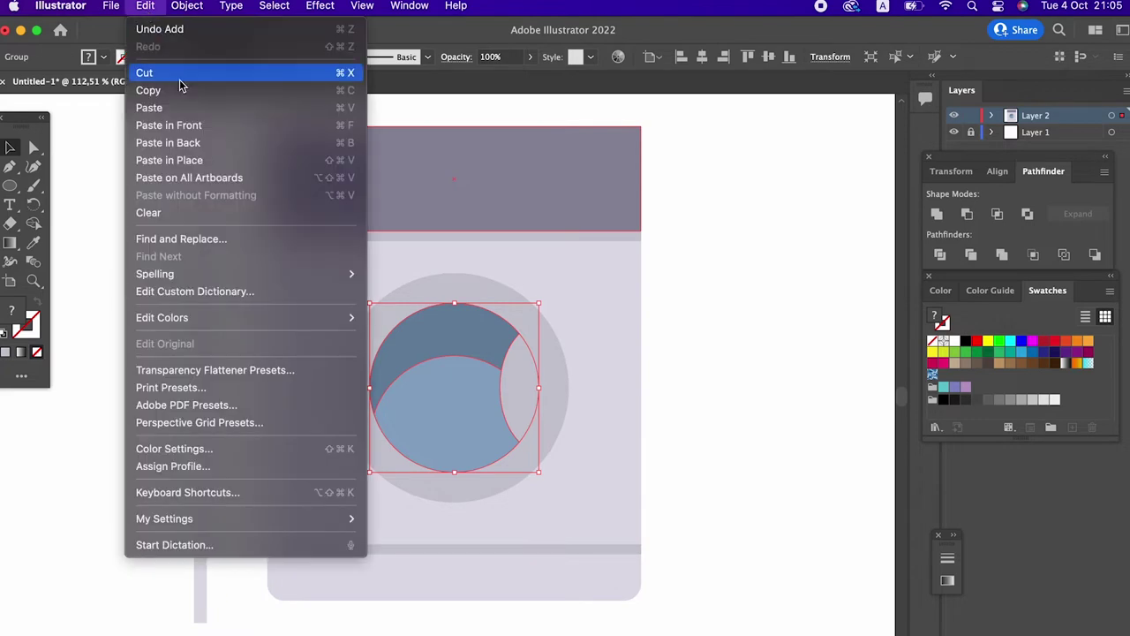
{"action": "left_click", "coordinate": [184, 94]}
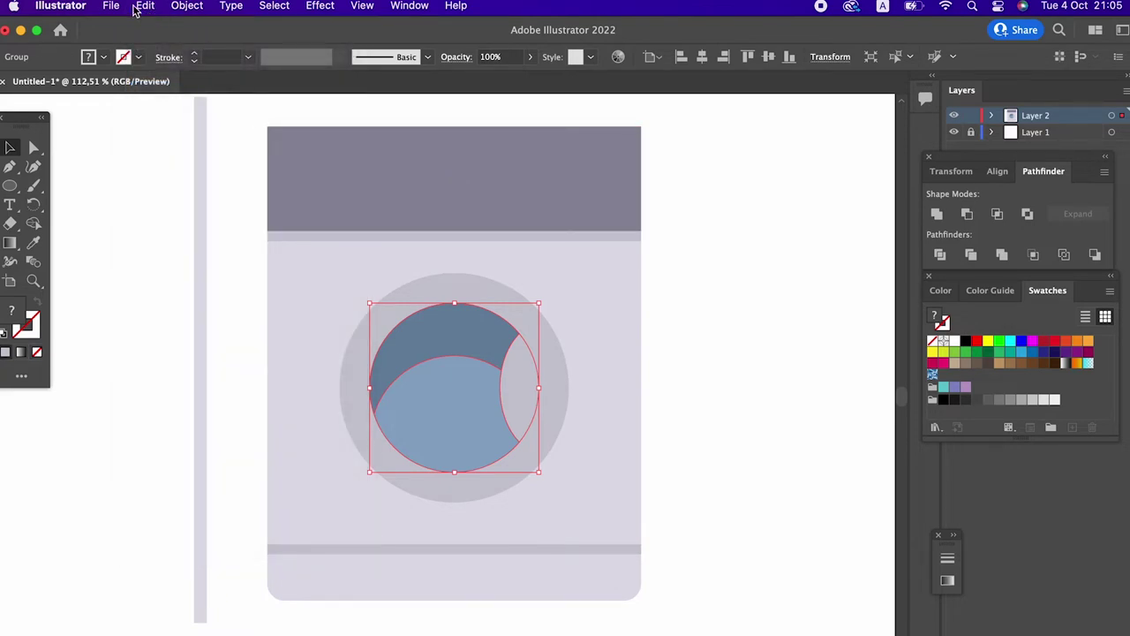
{"action": "left_click", "coordinate": [137, 7]}
{"action": "left_click", "coordinate": [267, 143]}
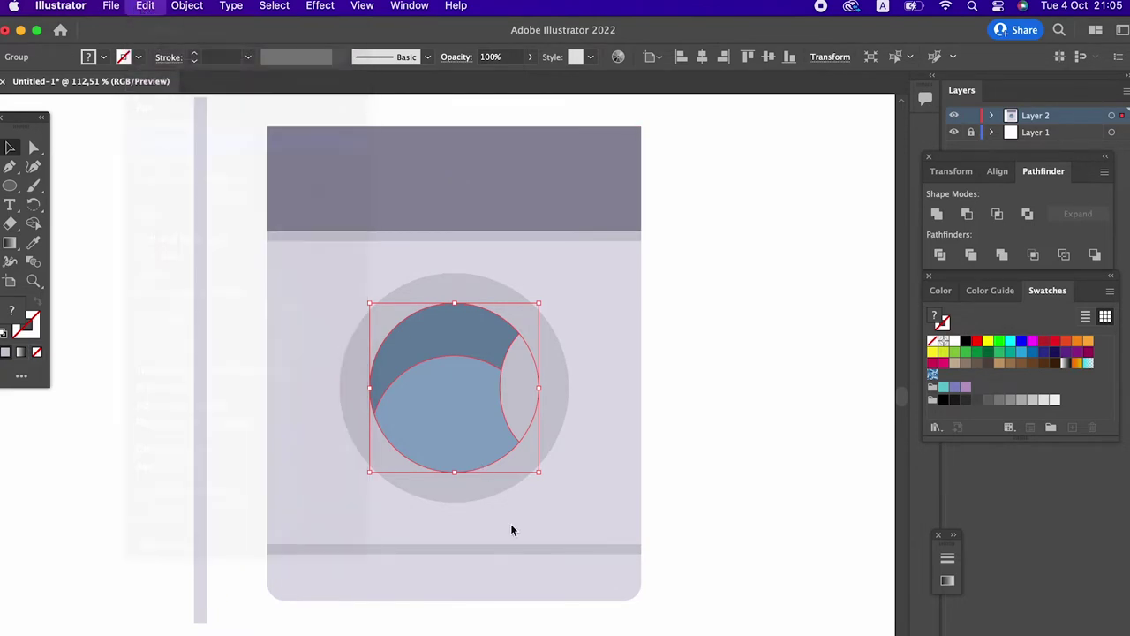
{"action": "left_click_drag", "start_coordinate": [539, 473], "coordinate": [548, 480]}
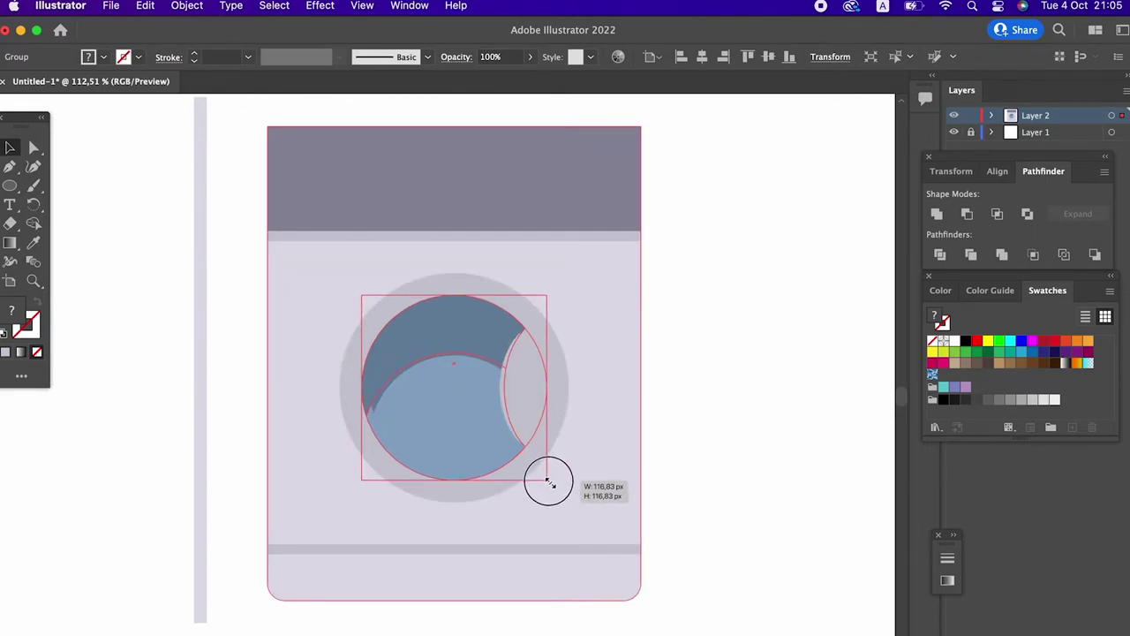
{"action": "left_click", "coordinate": [938, 214]}
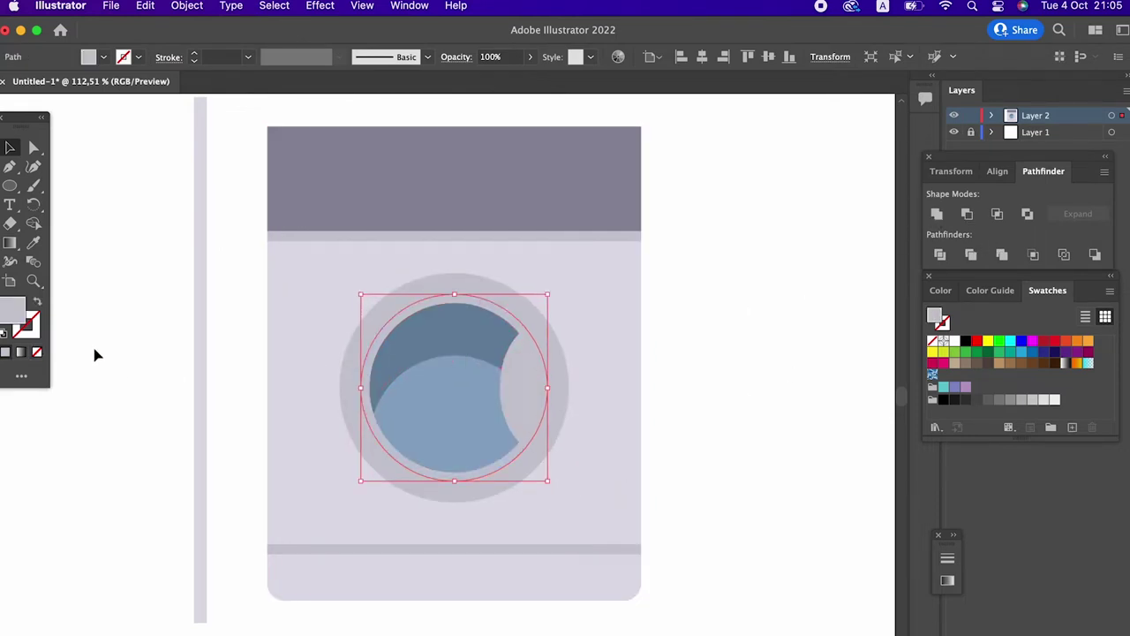
Step: Fill the rim circle a darker lavender-grey and enlarge it slightly about its centre
{"action": "double_click", "coordinate": [22, 313]}
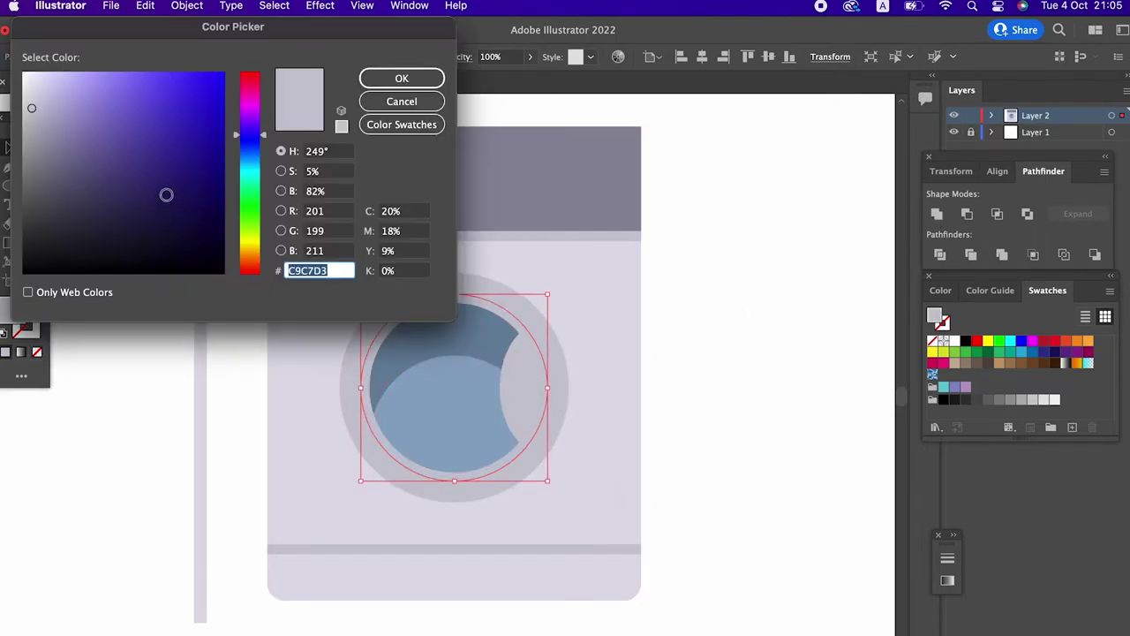
{"action": "left_click", "coordinate": [45, 130]}
{"action": "left_click", "coordinate": [402, 78]}
{"action": "left_click", "coordinate": [863, 456]}
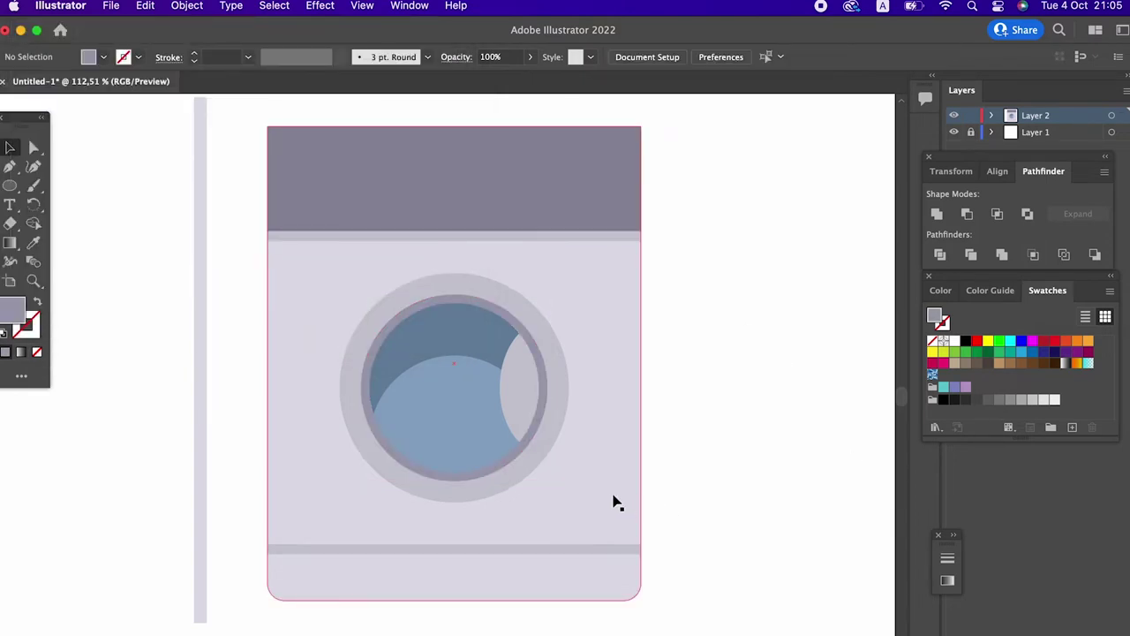
{"action": "left_click", "coordinate": [546, 409]}
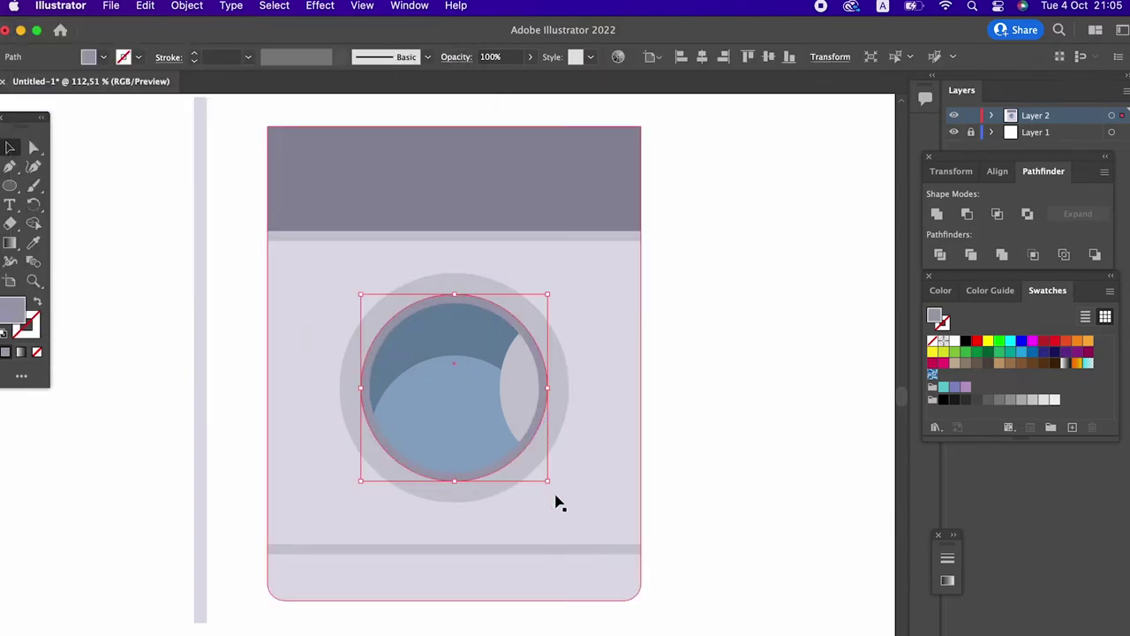
{"action": "left_click_drag", "start_coordinate": [548, 480], "coordinate": [554, 485]}
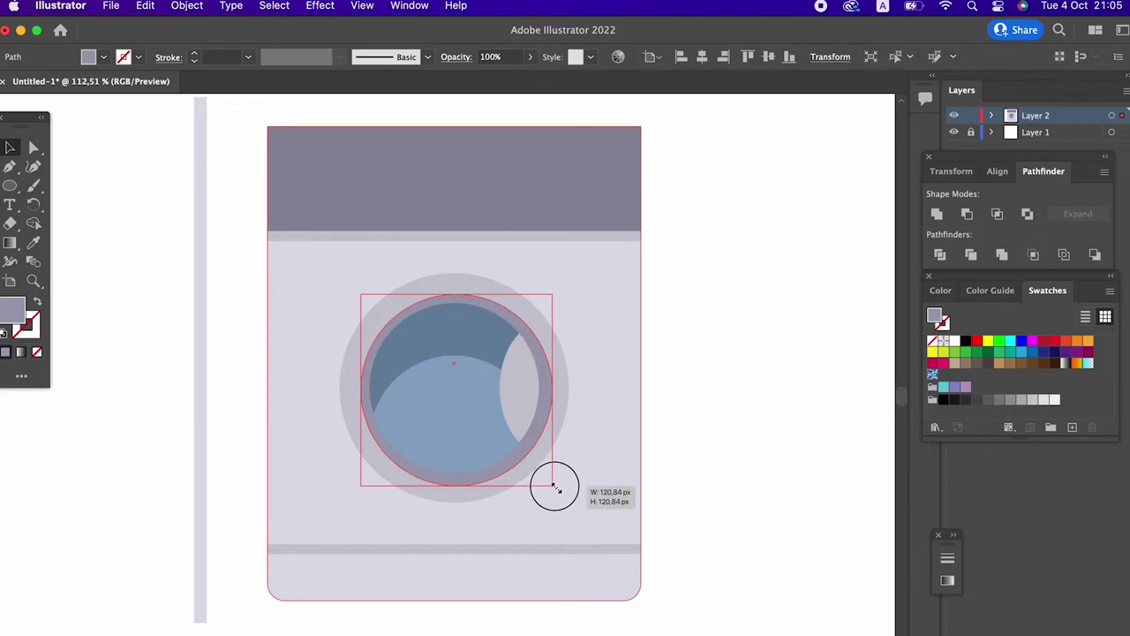
{"action": "left_click", "coordinate": [691, 434]}
{"action": "key", "text": "z"}
{"action": "left_click_drag", "start_coordinate": [648, 412], "coordinate": [501, 399]}
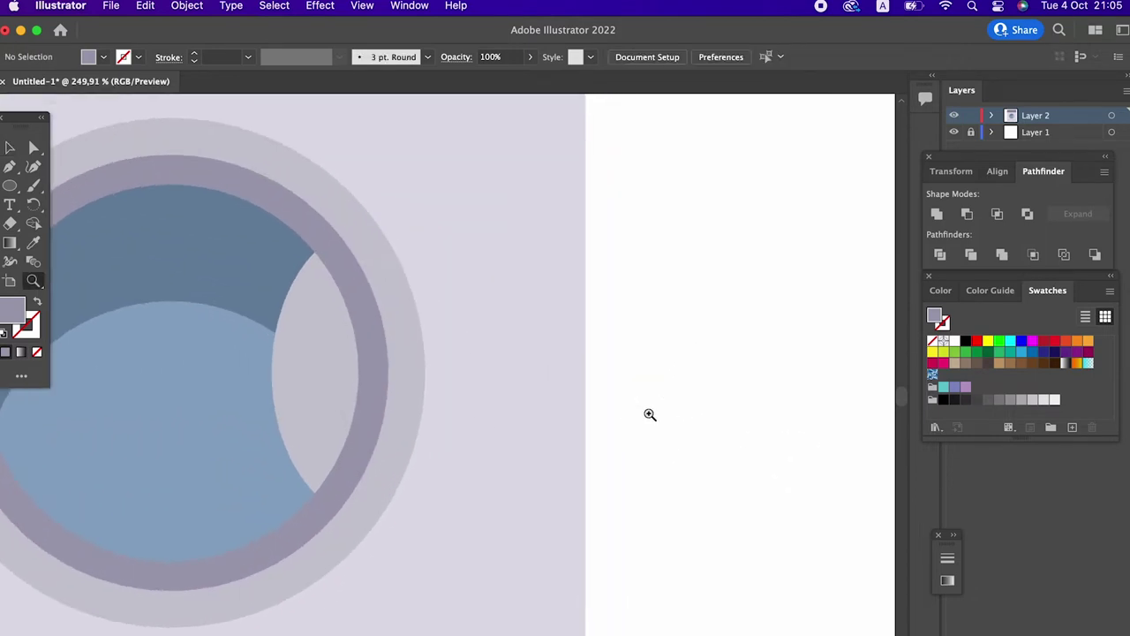
{"action": "scroll", "coordinate": [530, 415], "scroll_direction": "up", "scroll_amount": 2}
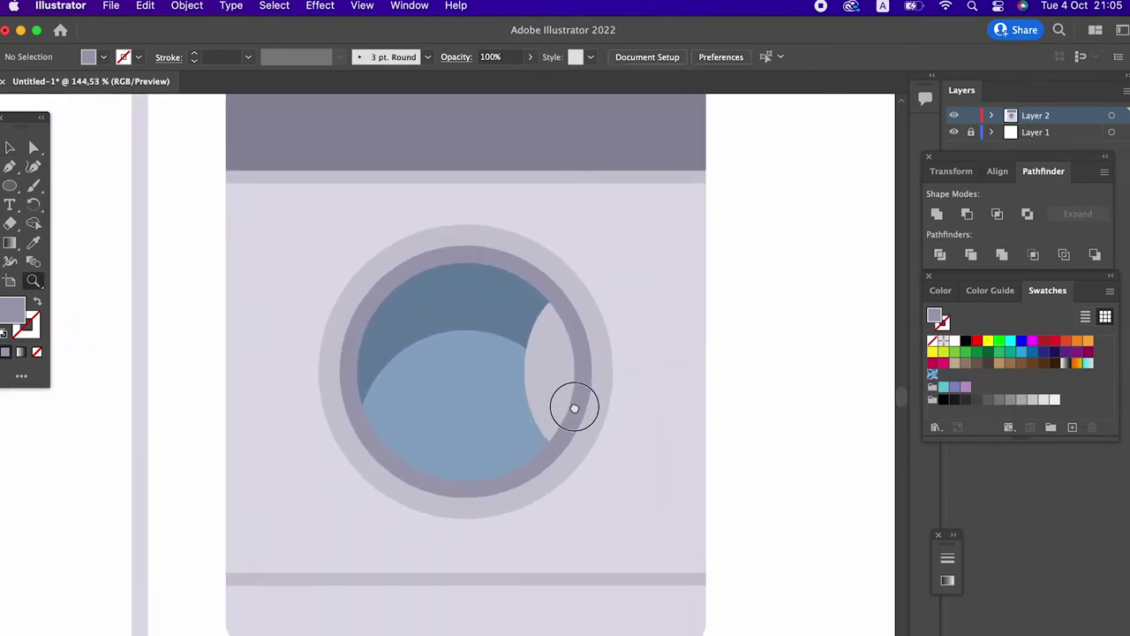
{"action": "scroll", "coordinate": [569, 398], "scroll_direction": "down", "scroll_amount": 5}
{"action": "scroll", "coordinate": [569, 379], "scroll_direction": "up", "scroll_amount": 2}
{"action": "scroll", "coordinate": [608, 373], "scroll_direction": "up", "scroll_amount": 2}
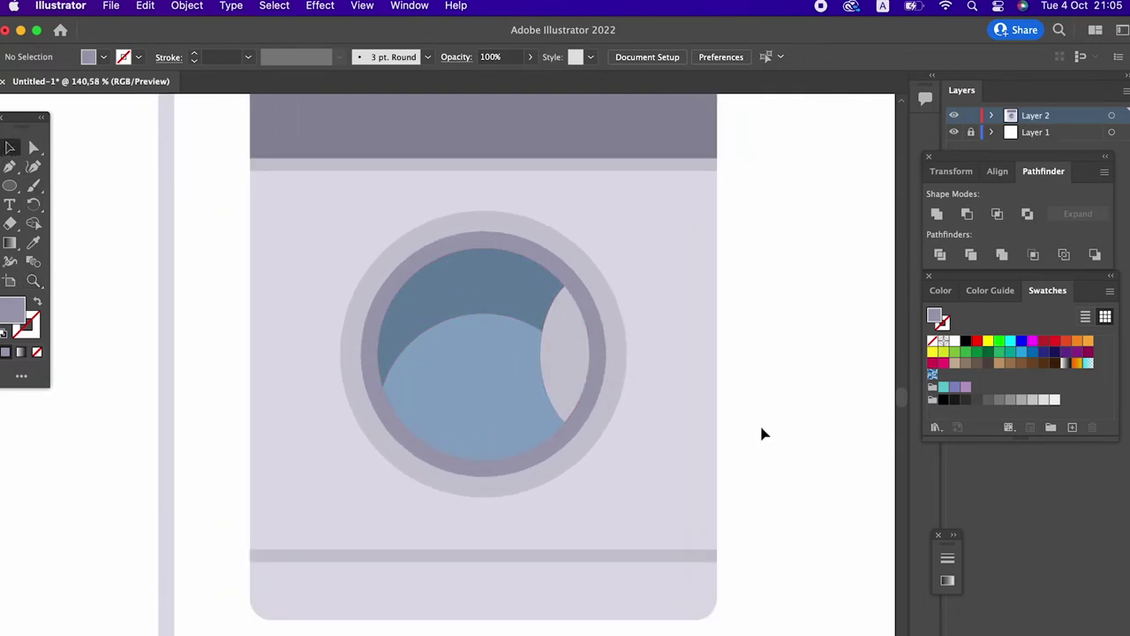
{"action": "scroll", "coordinate": [764, 424], "scroll_direction": "down", "scroll_amount": 5}
{"action": "scroll", "coordinate": [654, 421], "scroll_direction": "up", "scroll_amount": 2}
{"action": "scroll", "coordinate": [681, 404], "scroll_direction": "up", "scroll_amount": 2}
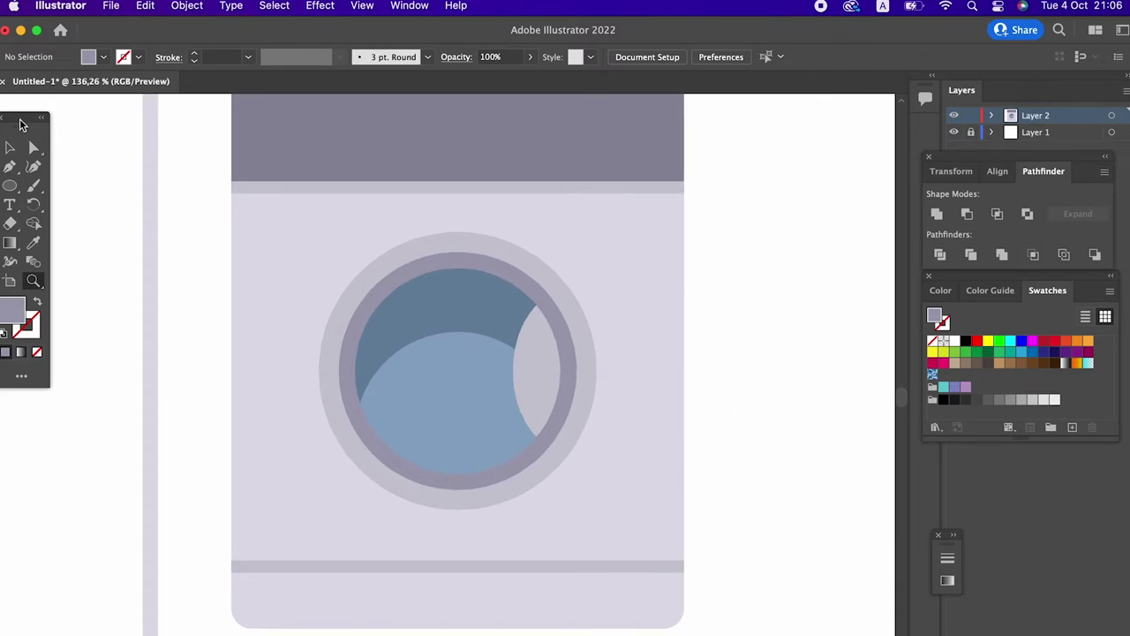
Step: Paste a copy of the outer grey ring circle in back and nudge it down
{"action": "left_click", "coordinate": [10, 147]}
{"action": "left_click", "coordinate": [474, 238]}
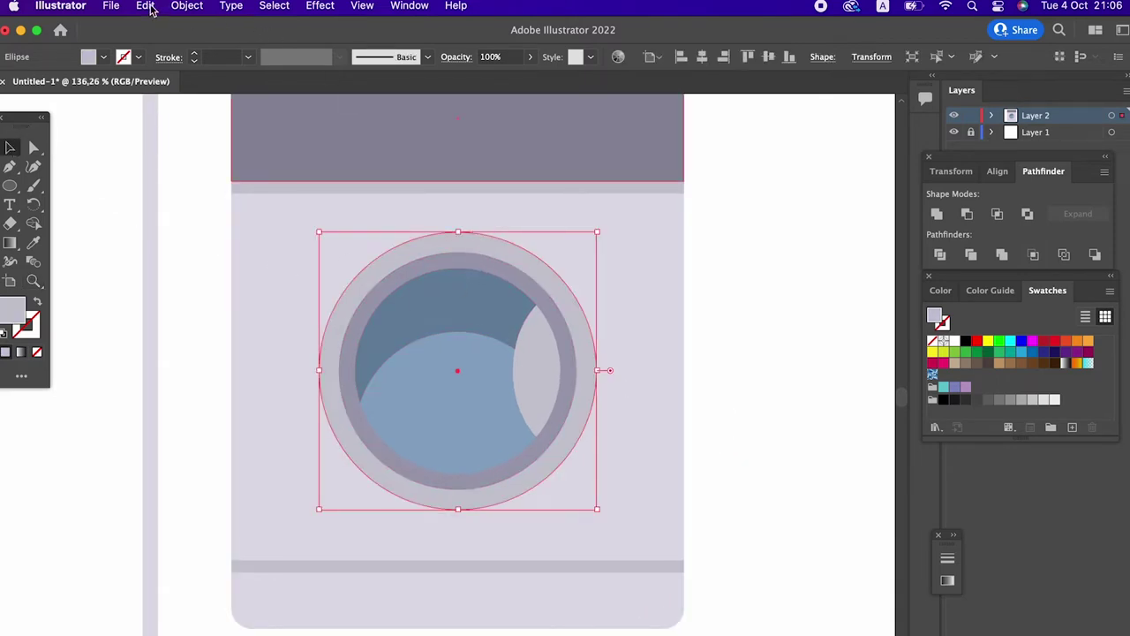
{"action": "left_click", "coordinate": [146, 6]}
{"action": "left_click", "coordinate": [174, 89]}
{"action": "left_click", "coordinate": [143, 6]}
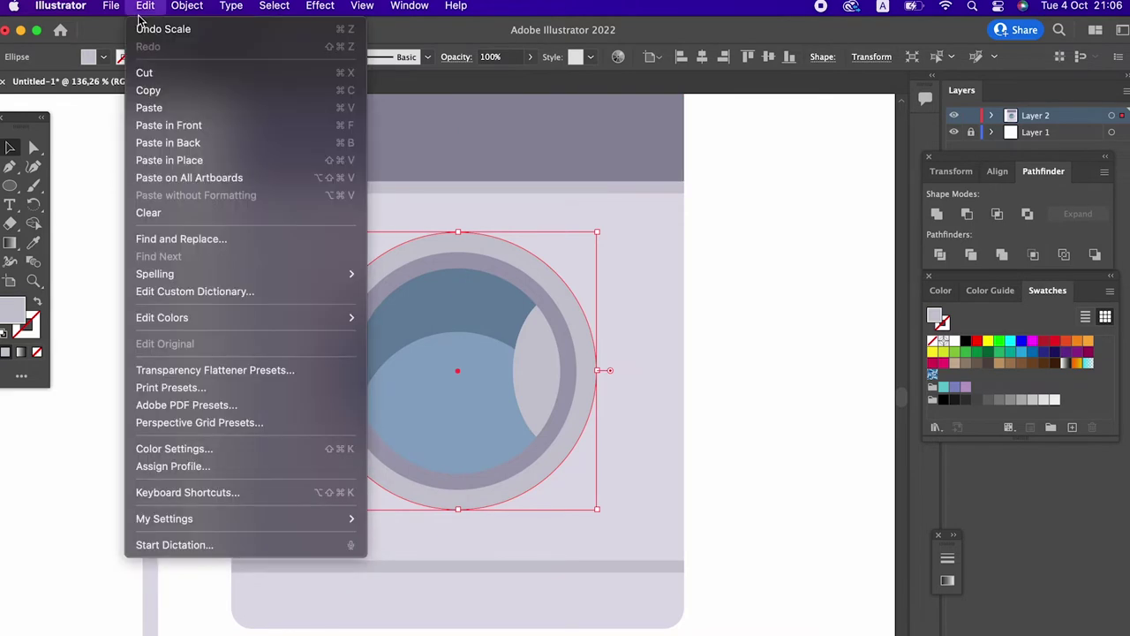
{"action": "left_click", "coordinate": [258, 143]}
{"action": "key", "text": "Down"}
{"action": "key", "text": "Down"}
{"action": "key", "text": "Down"}
{"action": "key", "text": "Down"}
{"action": "key", "text": "Down"}
{"action": "key", "text": "Down"}
{"action": "key", "text": "Down"}
{"action": "key", "text": "Down"}
{"action": "key", "text": "Down"}
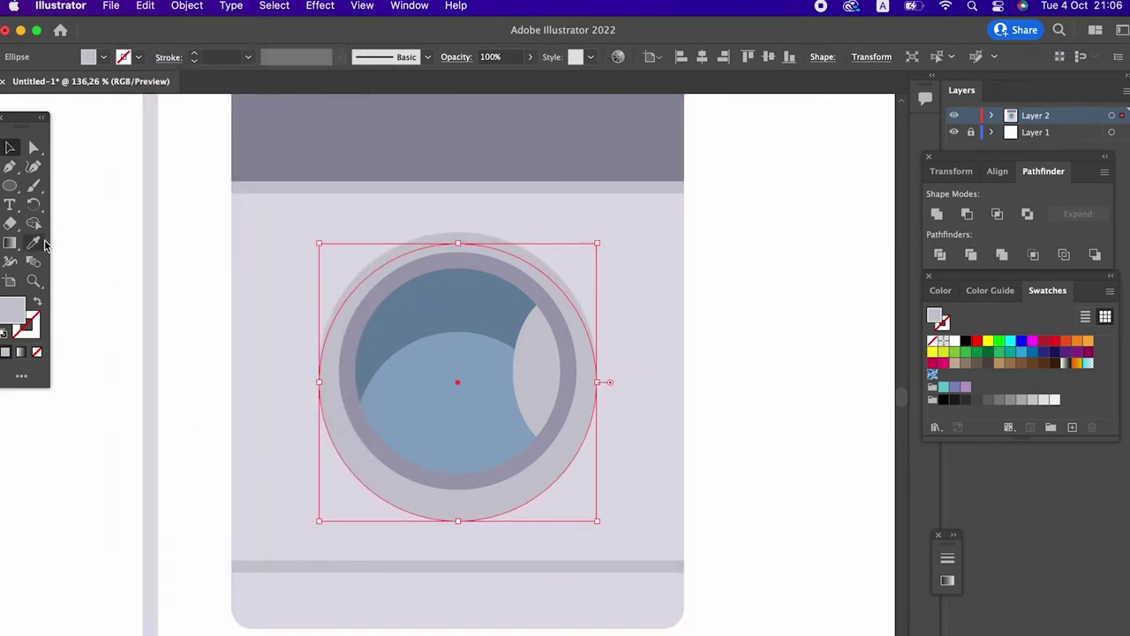
Step: Give the offset copy the ring's darker grey using the Eyedropper
{"action": "left_click", "coordinate": [35, 244]}
{"action": "left_click", "coordinate": [568, 409]}
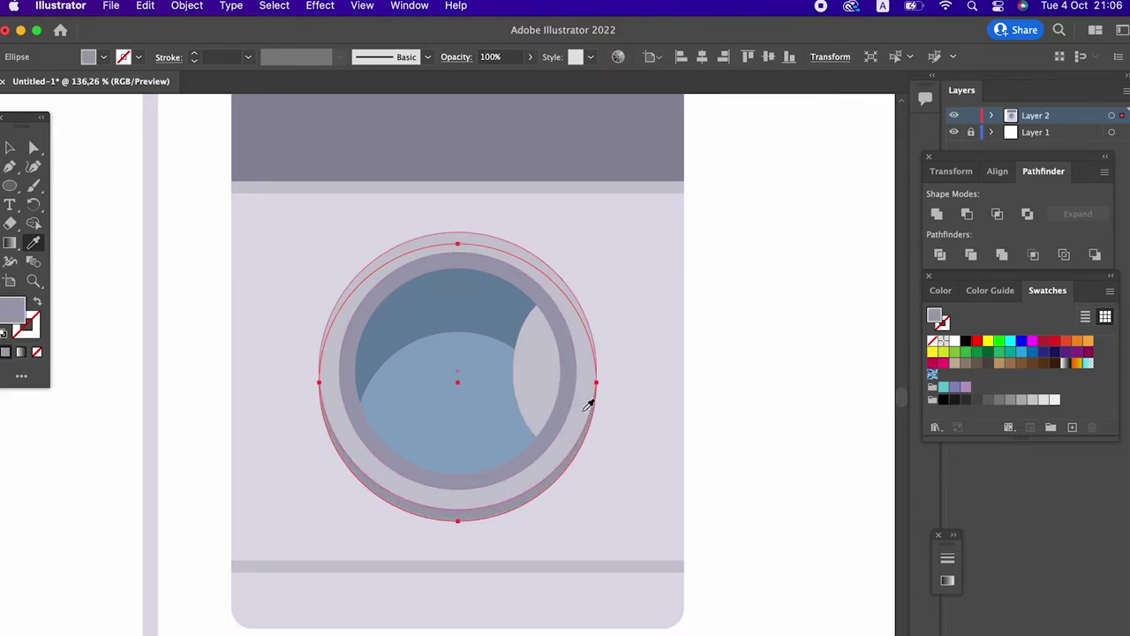
{"action": "left_click", "coordinate": [10, 147]}
{"action": "left_click", "coordinate": [674, 396]}
{"action": "key", "text": "z"}
{"action": "mouse_move", "coordinate": [704, 363]}
{"action": "left_mouse_down"}
{"action": "mouse_move", "coordinate": [646, 416]}
{"action": "mouse_move", "coordinate": [653, 453]}
{"action": "left_mouse_up"}
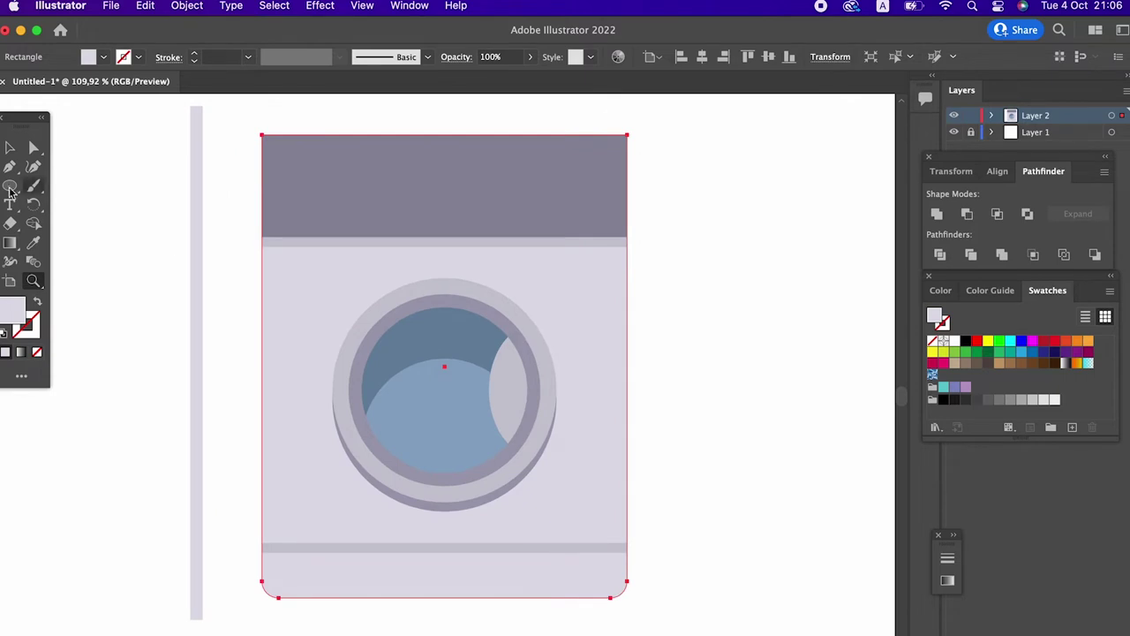
{"action": "left_click", "coordinate": [8, 146]}
{"action": "left_click", "coordinate": [747, 455]}
{"action": "key", "text": "z"}
{"action": "left_click_drag", "start_coordinate": [606, 409], "coordinate": [541, 409]}
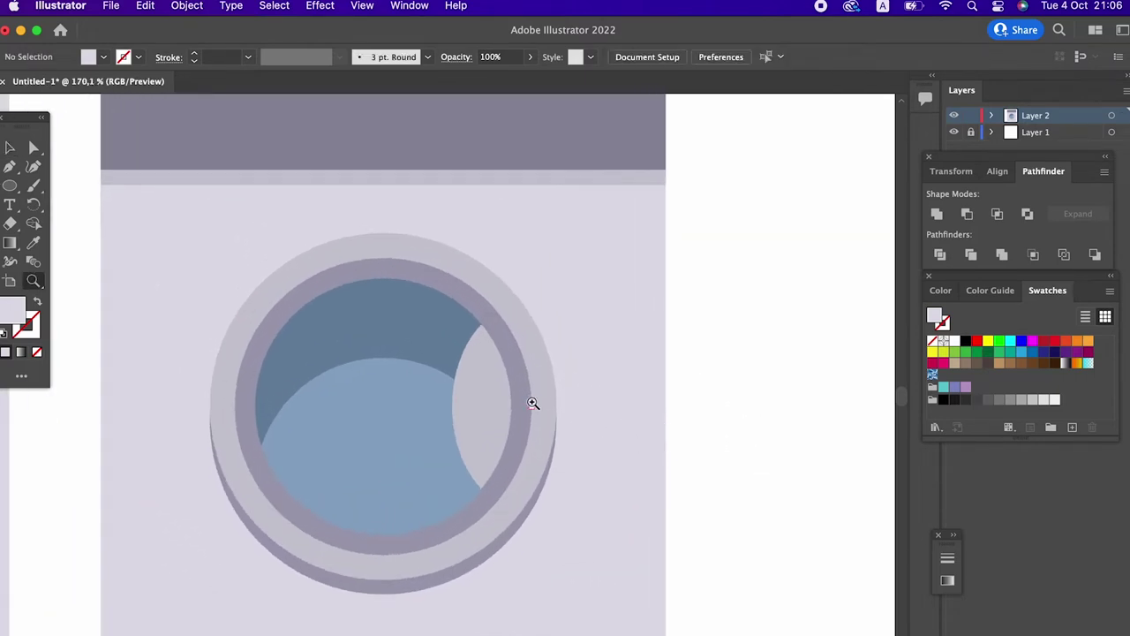
{"action": "left_click", "coordinate": [9, 146]}
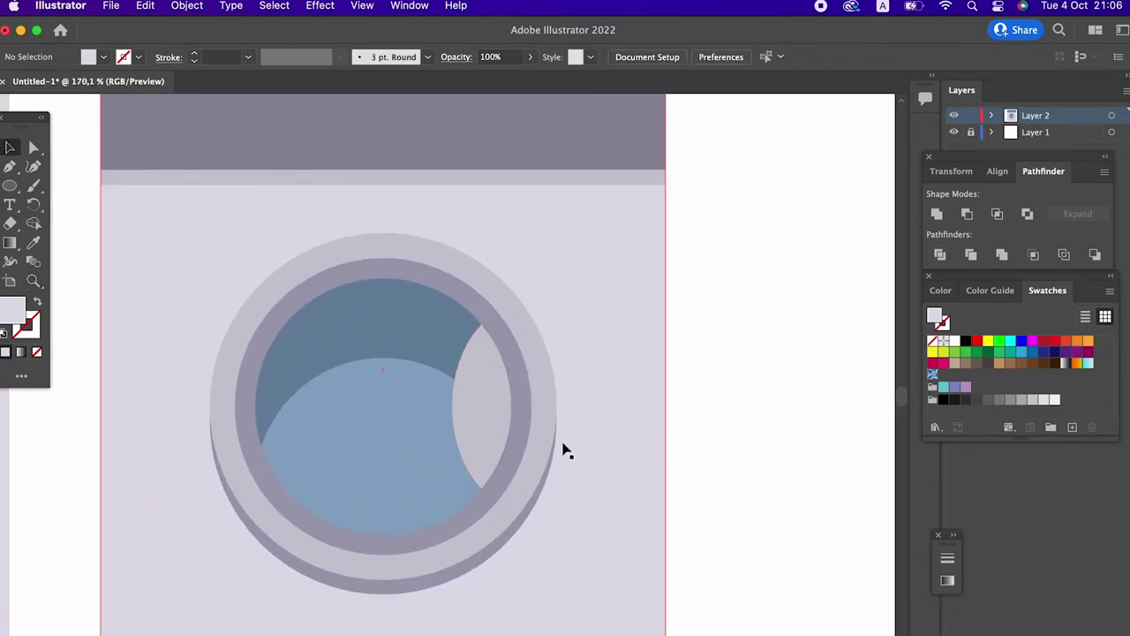
{"action": "key", "text": "z"}
{"action": "mouse_move", "coordinate": [701, 416]}
{"action": "left_mouse_down"}
{"action": "mouse_move", "coordinate": [537, 409]}
{"action": "mouse_move", "coordinate": [578, 421]}
{"action": "mouse_move", "coordinate": [651, 504]}
{"action": "left_mouse_up"}
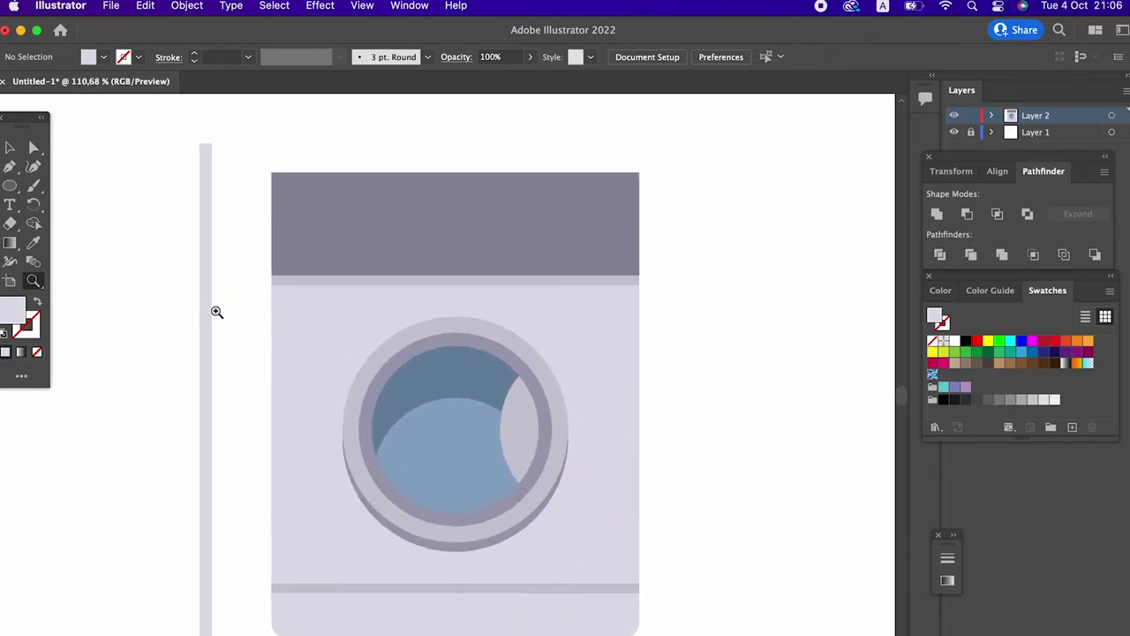
Step: Draw a small rectangle on the top band and round the band's two top corners
{"action": "left_click_drag", "start_coordinate": [9, 188], "coordinate": [71, 184]}
{"action": "left_click_drag", "start_coordinate": [533, 207], "coordinate": [602, 244]}
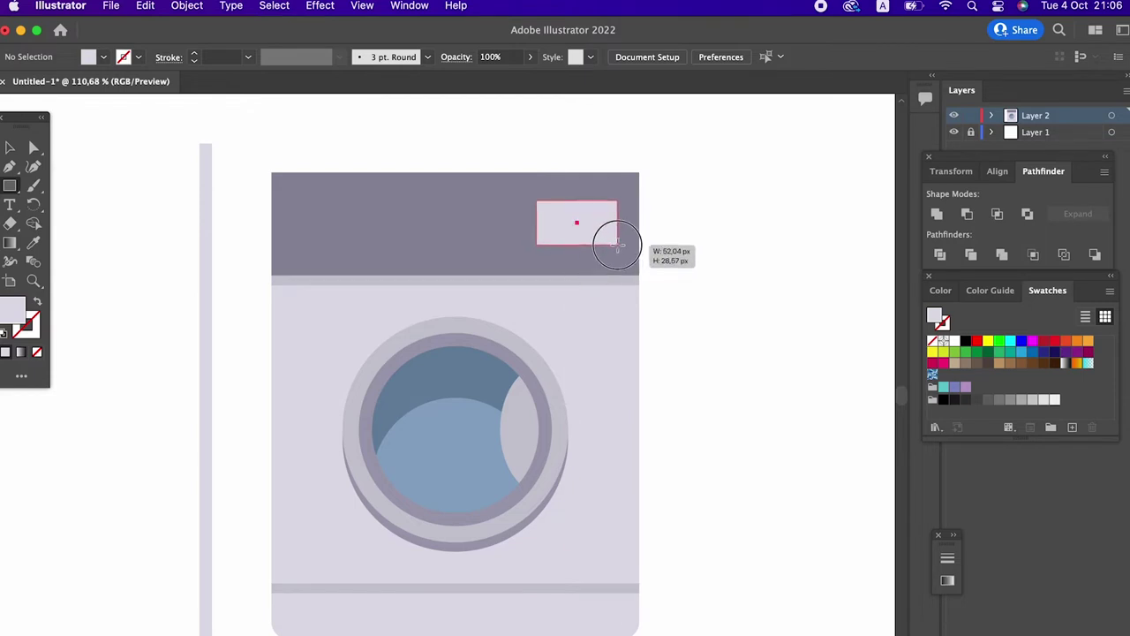
{"action": "left_click_drag", "start_coordinate": [602, 244], "coordinate": [619, 242]}
{"action": "left_click", "coordinate": [39, 147]}
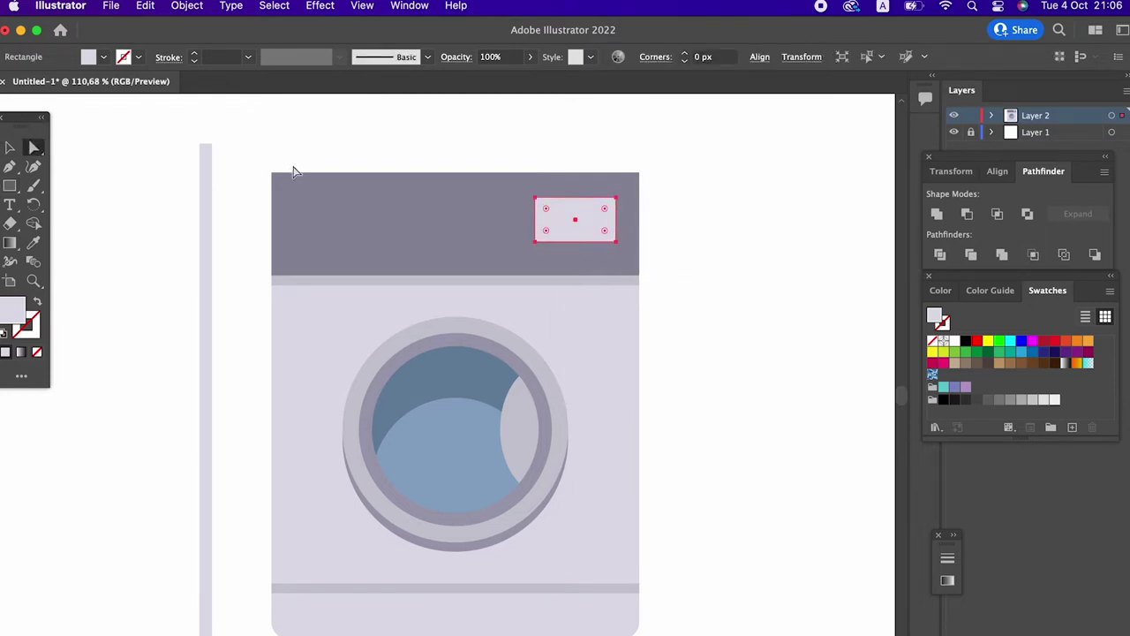
{"action": "mouse_move", "coordinate": [277, 171]}
{"action": "left_mouse_down"}
{"action": "mouse_move", "coordinate": [252, 138]}
{"action": "mouse_move", "coordinate": [298, 189]}
{"action": "left_mouse_up"}
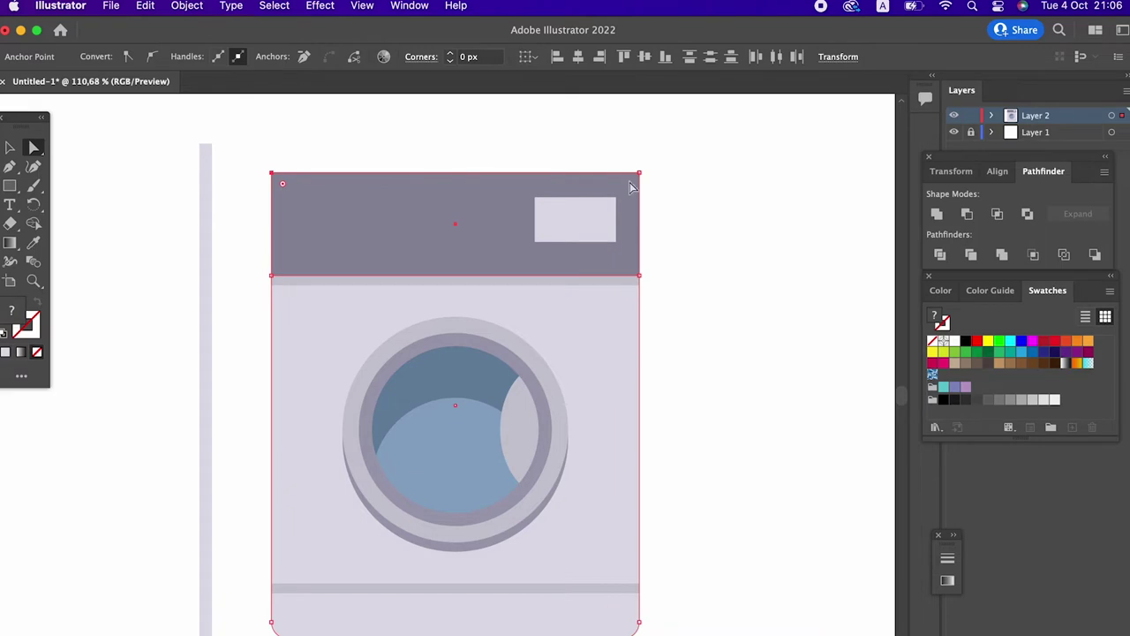
{"action": "left_click", "coordinate": [641, 174], "text": "shift"}
{"action": "left_click_drag", "start_coordinate": [632, 187], "coordinate": [627, 183]}
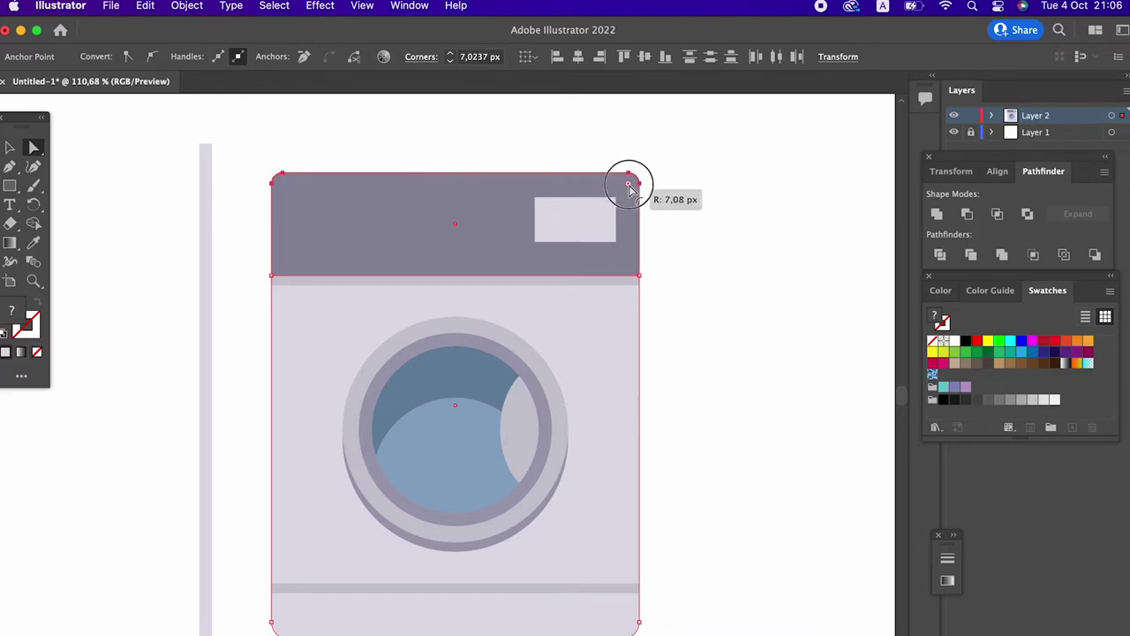
{"action": "left_click", "coordinate": [747, 346]}
{"action": "mouse_move", "coordinate": [747, 345]}
{"action": "left_mouse_down"}
{"action": "mouse_move", "coordinate": [732, 291]}
{"action": "mouse_move", "coordinate": [291, 232]}
{"action": "left_mouse_up"}
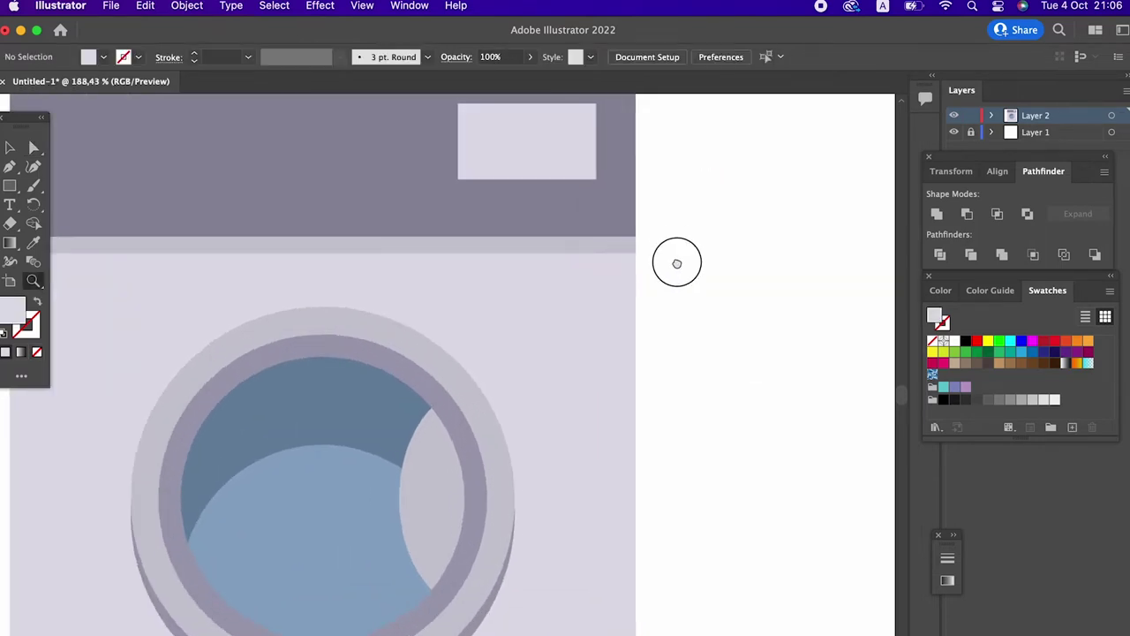
Step: Enlarge the light rectangle on the top band slightly
{"action": "left_click", "coordinate": [9, 148]}
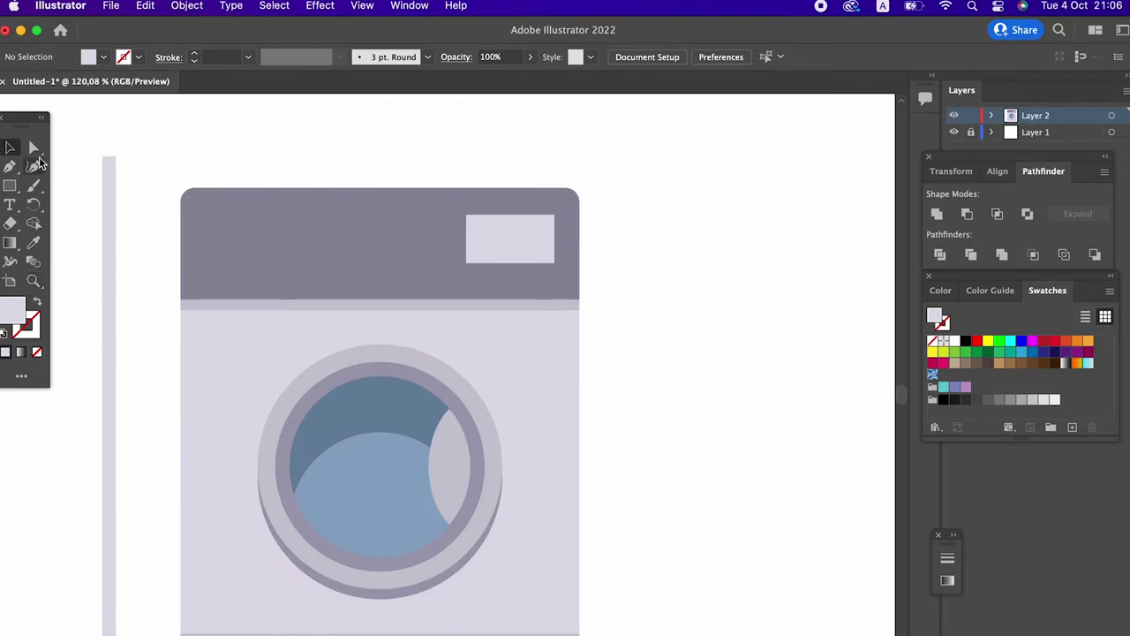
{"action": "left_click", "coordinate": [33, 280]}
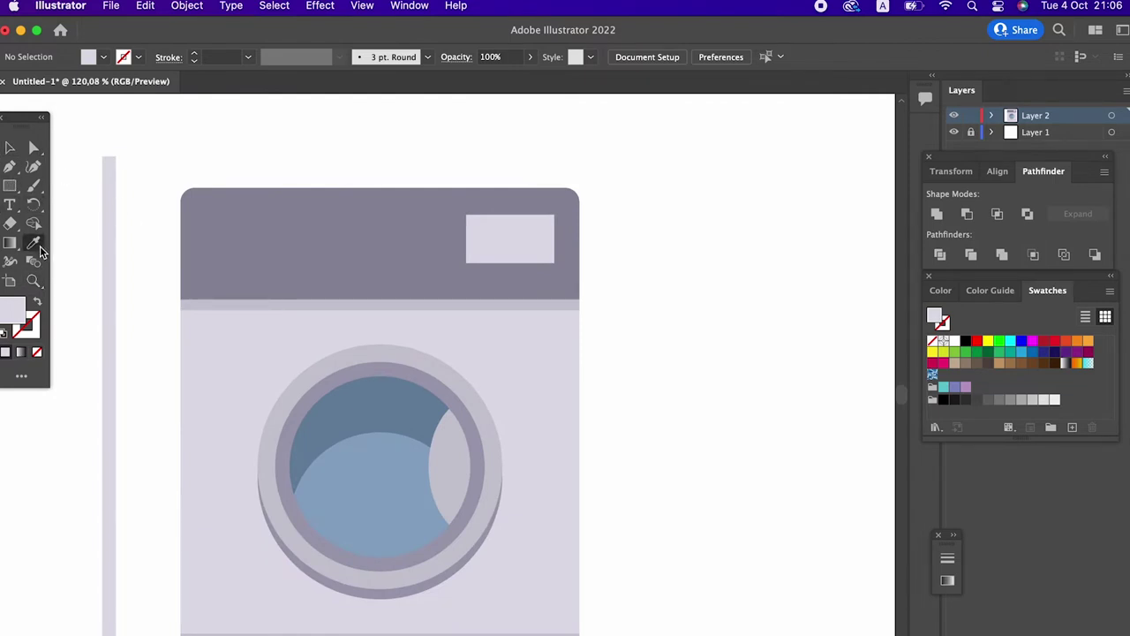
{"action": "left_click_drag", "start_coordinate": [585, 213], "coordinate": [447, 280]}
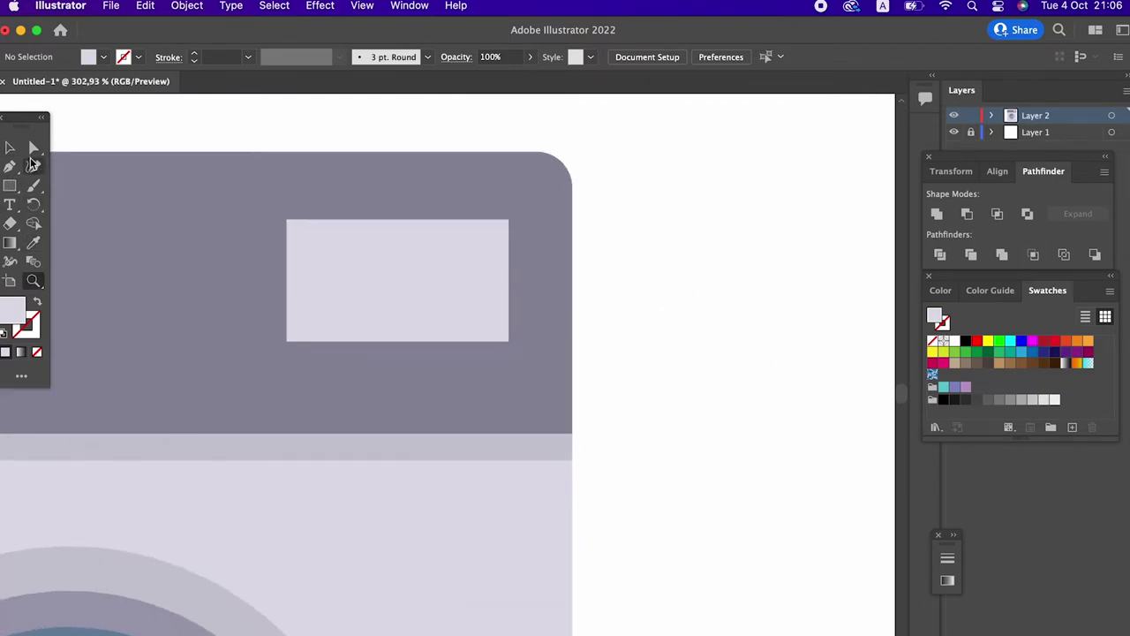
{"action": "left_click", "coordinate": [10, 147]}
{"action": "left_click", "coordinate": [330, 288]}
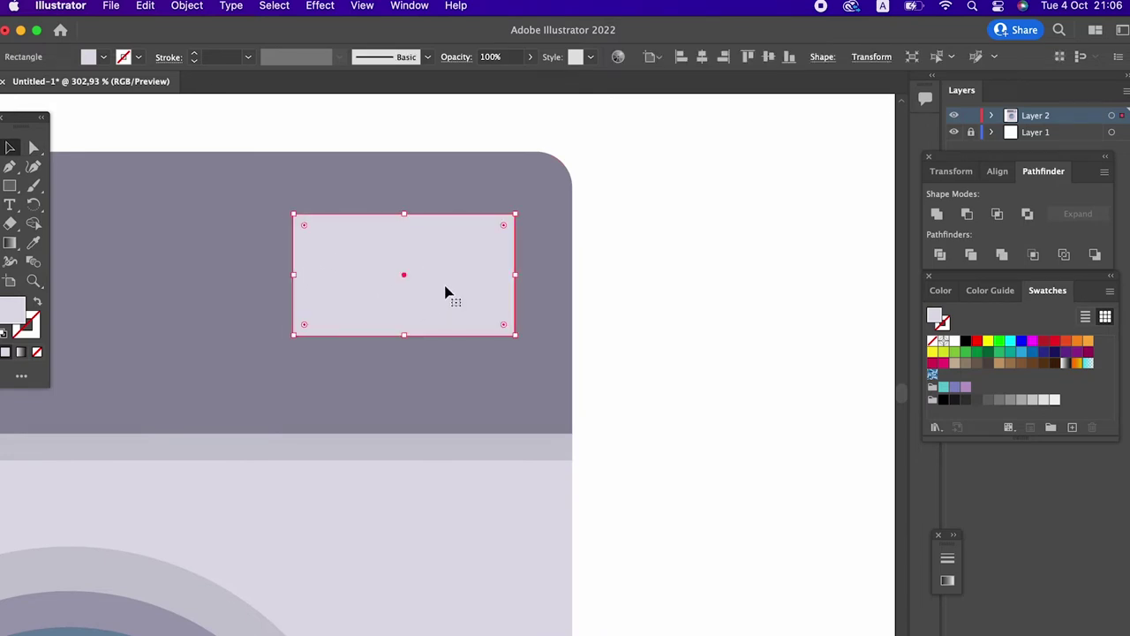
{"action": "mouse_move", "coordinate": [509, 340]}
{"action": "left_mouse_down"}
{"action": "mouse_move", "coordinate": [530, 349]}
{"action": "mouse_move", "coordinate": [485, 323]}
{"action": "left_mouse_up"}
Step: Create a -5 px Offset Path inset rectangle inside the panel and resize it
{"action": "left_click", "coordinate": [146, 8]}
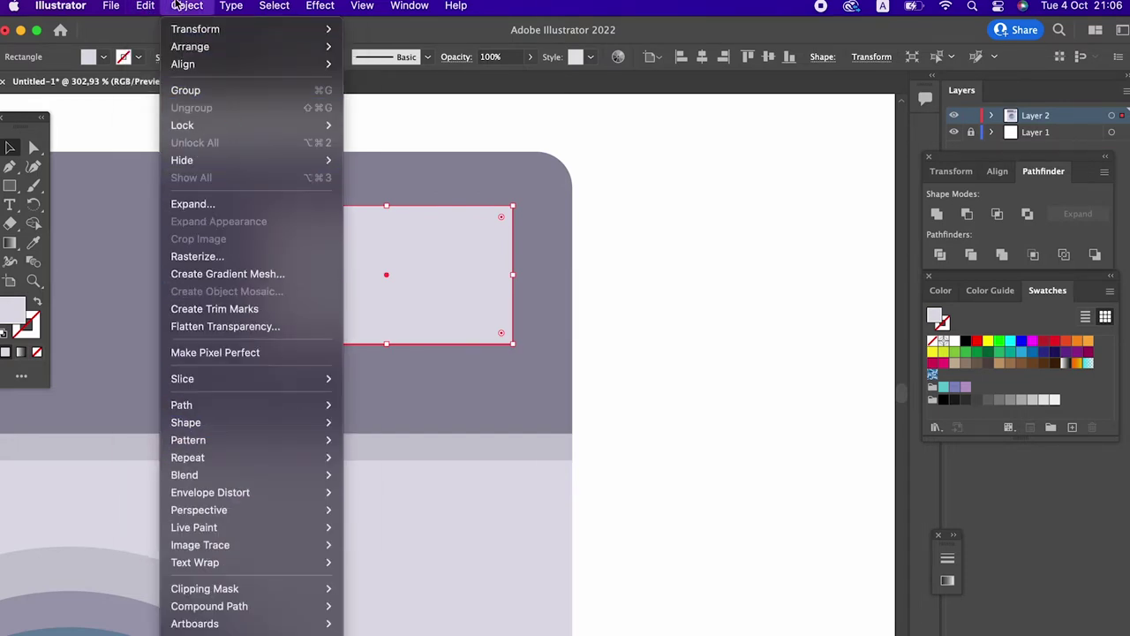
{"action": "mouse_move", "coordinate": [181, 404]}
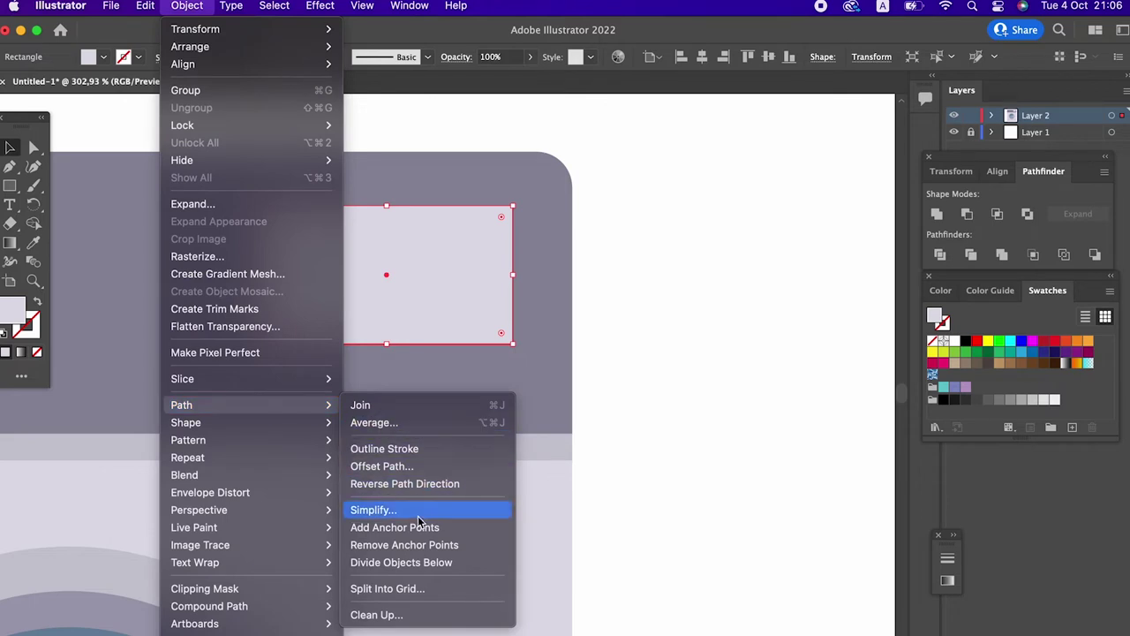
{"action": "left_click", "coordinate": [415, 466]}
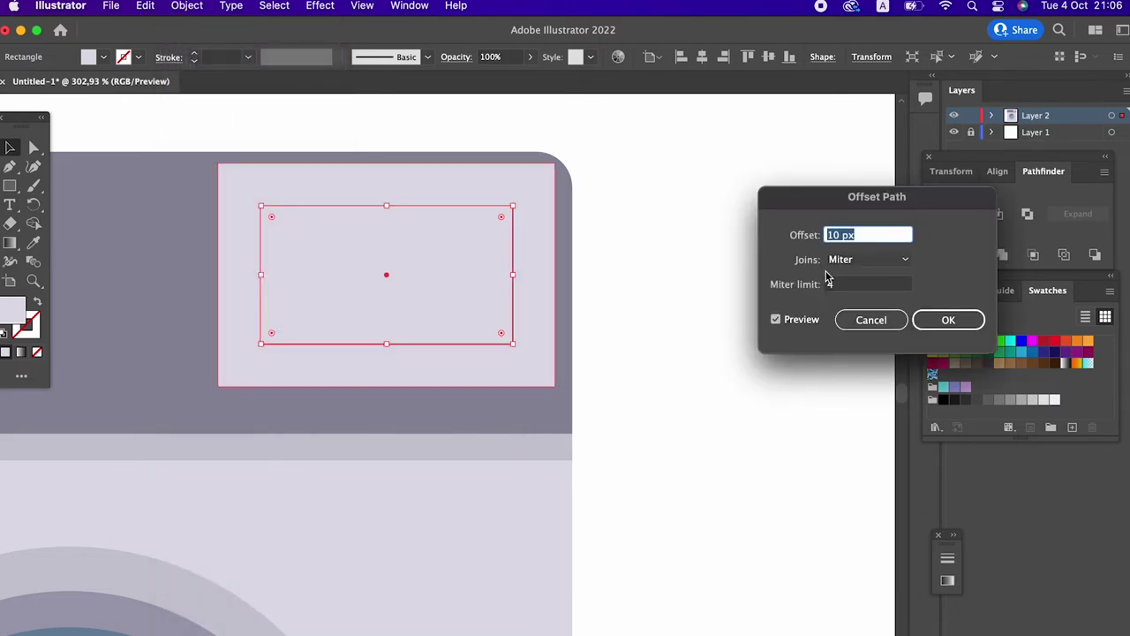
{"action": "left_click", "coordinate": [879, 289]}
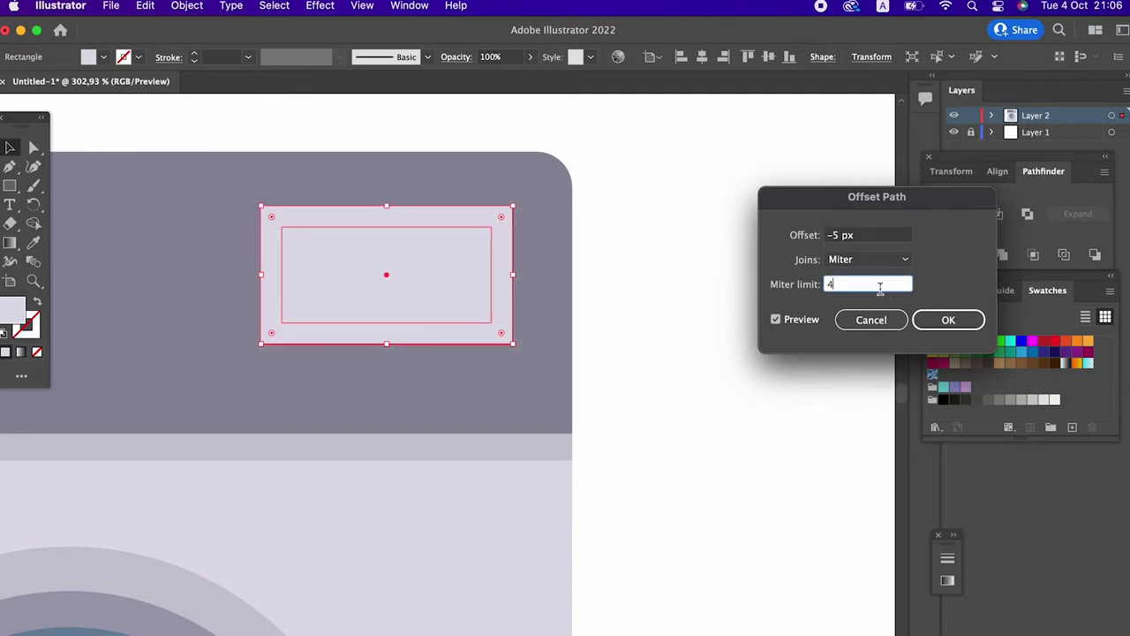
{"action": "left_click", "coordinate": [948, 319]}
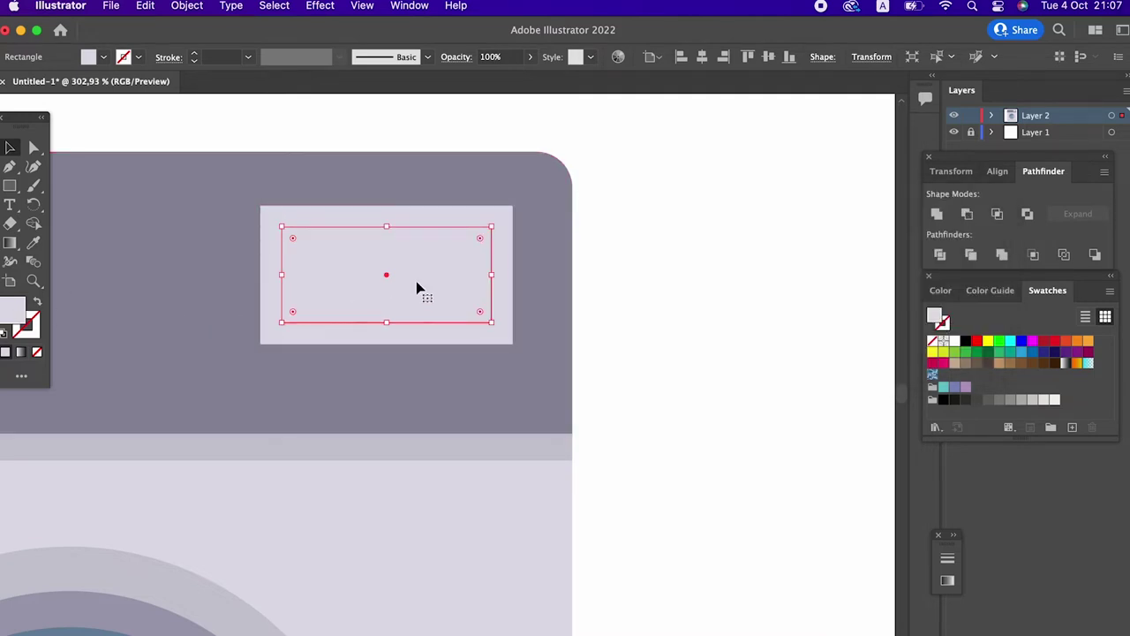
{"action": "mouse_move", "coordinate": [490, 321]}
{"action": "left_mouse_down"}
{"action": "mouse_move", "coordinate": [501, 332]}
{"action": "mouse_move", "coordinate": [492, 323]}
{"action": "left_mouse_up"}
Step: Fill the inset display dark grey and round the corners of both rectangles
{"action": "double_click", "coordinate": [19, 311]}
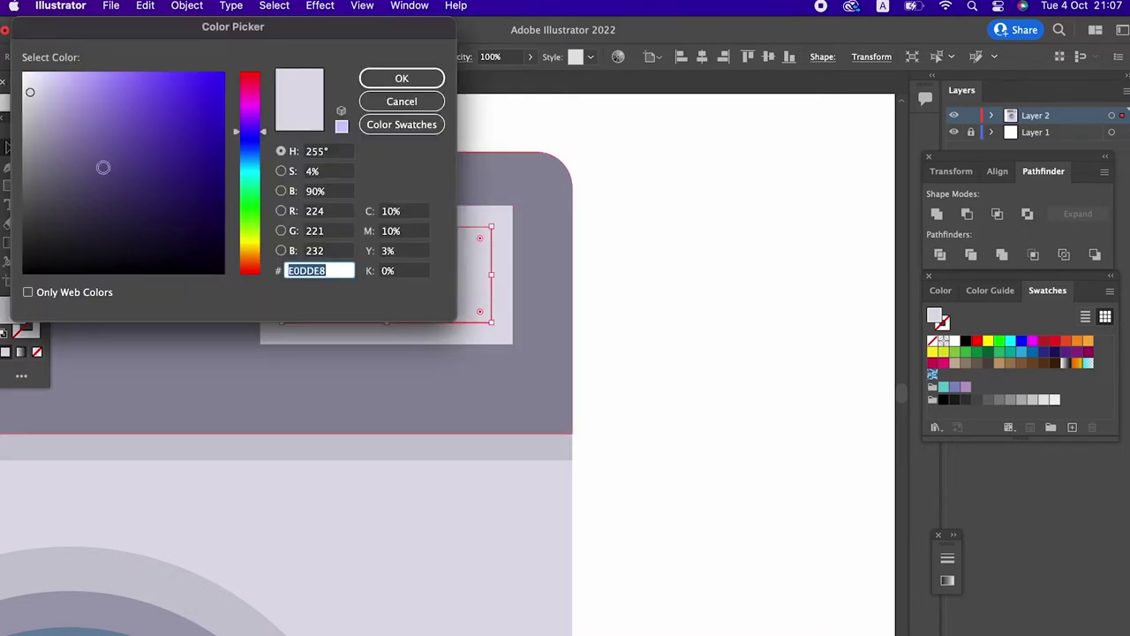
{"action": "left_click_drag", "start_coordinate": [42, 127], "coordinate": [38, 182]}
{"action": "left_click", "coordinate": [399, 77]}
{"action": "left_click", "coordinate": [34, 149]}
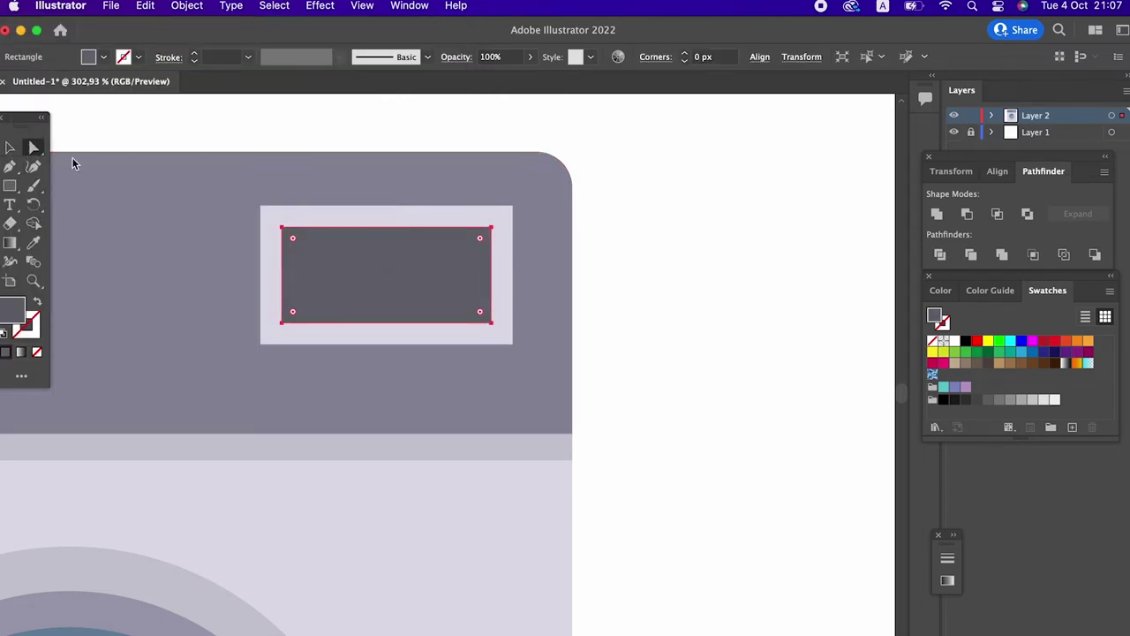
{"action": "left_click", "coordinate": [277, 222], "text": "shift"}
{"action": "left_click_drag", "start_coordinate": [277, 222], "coordinate": [281, 228]}
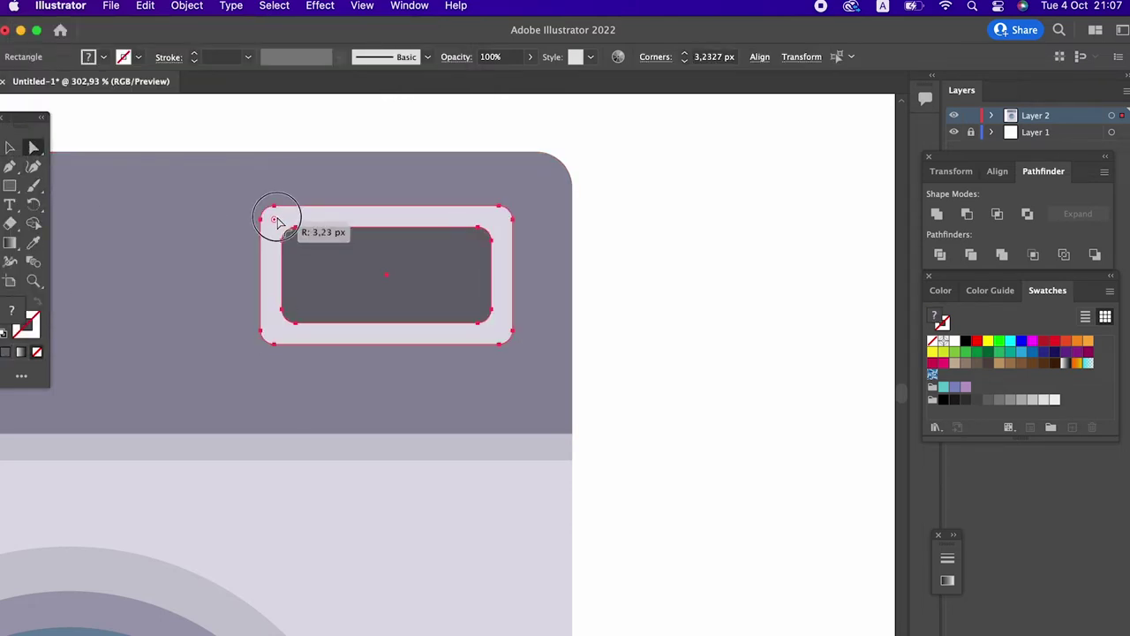
{"action": "mouse_move", "coordinate": [376, 253]}
{"action": "left_mouse_down"}
{"action": "mouse_move", "coordinate": [282, 260]}
{"action": "mouse_move", "coordinate": [336, 253]}
{"action": "mouse_move", "coordinate": [548, 273]}
{"action": "left_mouse_up"}
{"action": "left_click", "coordinate": [10, 147]}
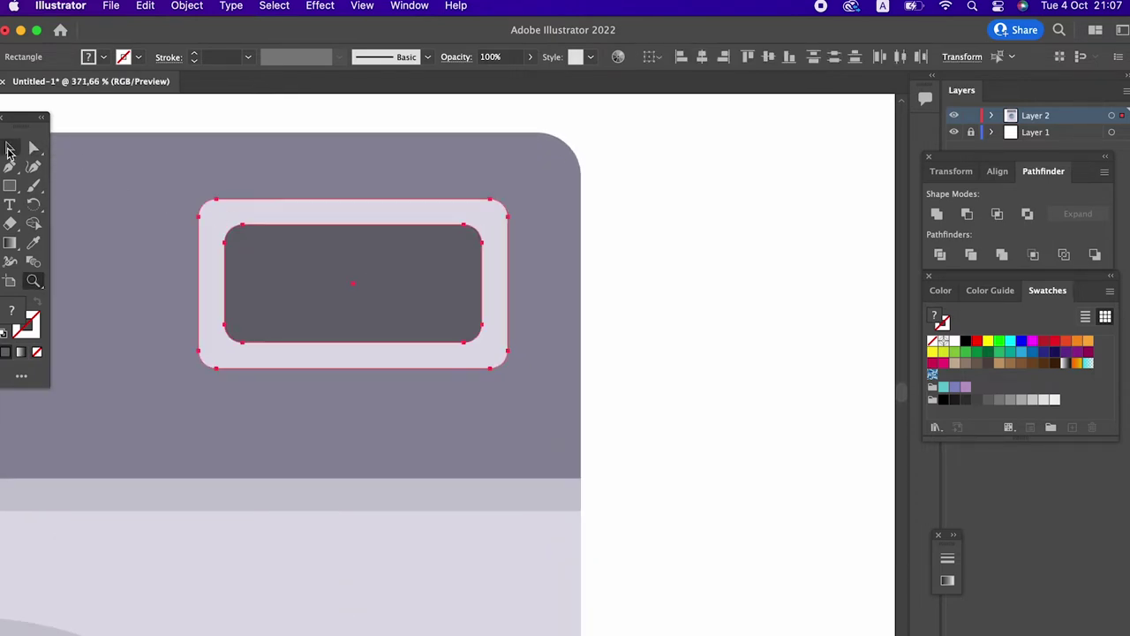
{"action": "left_click", "coordinate": [666, 325]}
{"action": "key", "text": "z"}
{"action": "mouse_move", "coordinate": [542, 303]}
{"action": "left_mouse_down"}
{"action": "mouse_move", "coordinate": [524, 297]}
{"action": "mouse_move", "coordinate": [657, 304]}
{"action": "left_mouse_up"}
{"action": "left_click", "coordinate": [9, 147]}
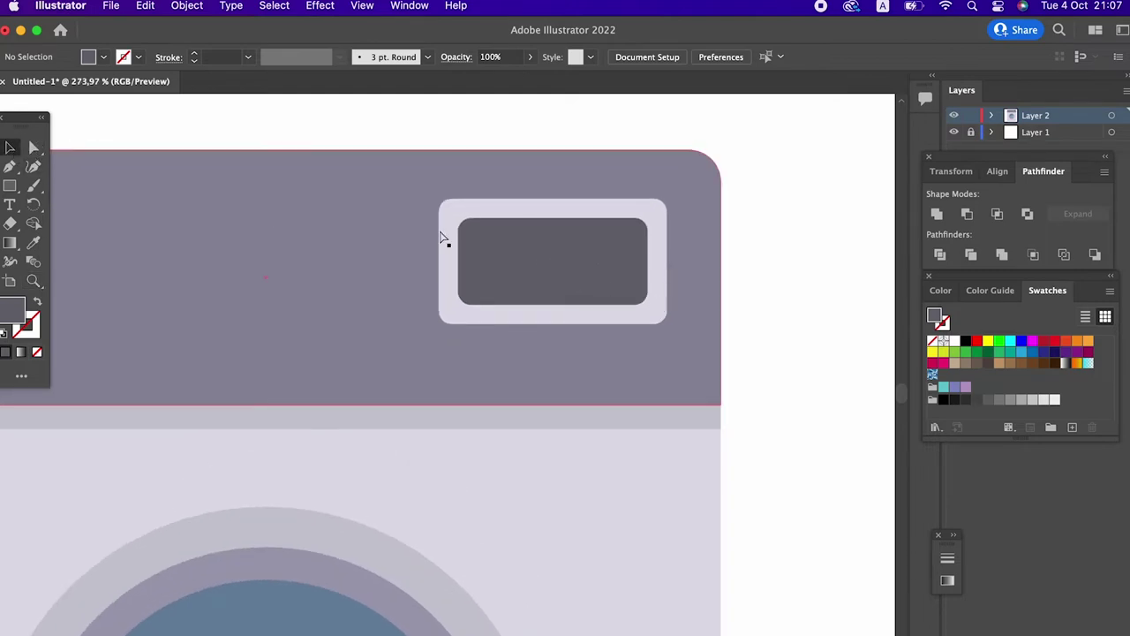
Step: Make a -2.5 px offset inset of the panel and fill it a darker grey
{"action": "left_click", "coordinate": [504, 246]}
{"action": "left_click", "coordinate": [619, 283]}
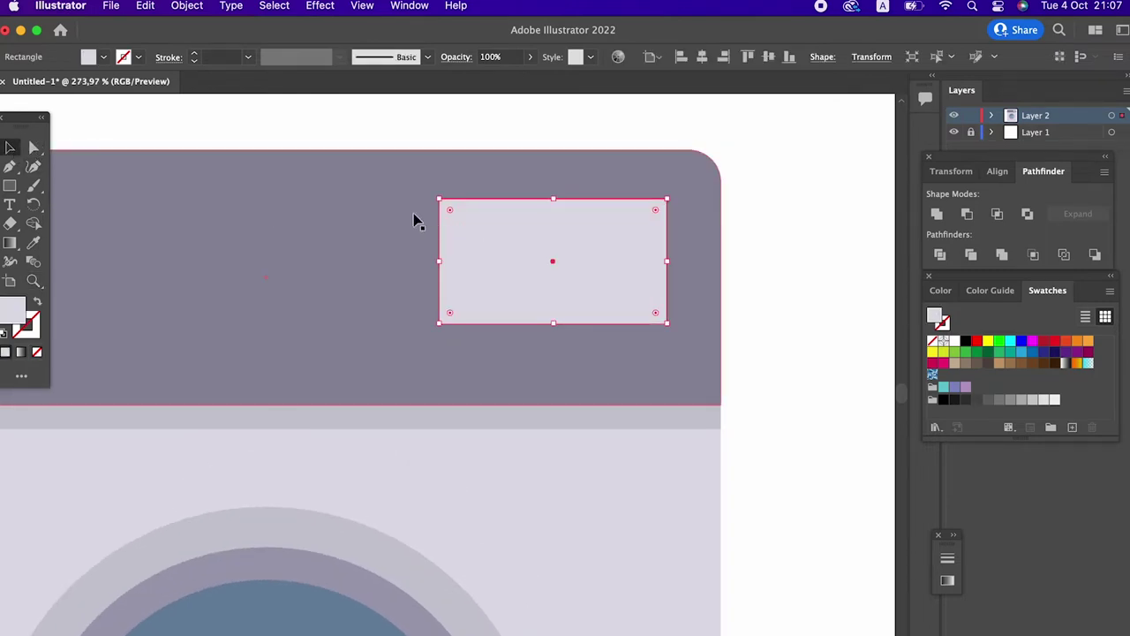
{"action": "left_click", "coordinate": [187, 5]}
{"action": "mouse_move", "coordinate": [182, 404]}
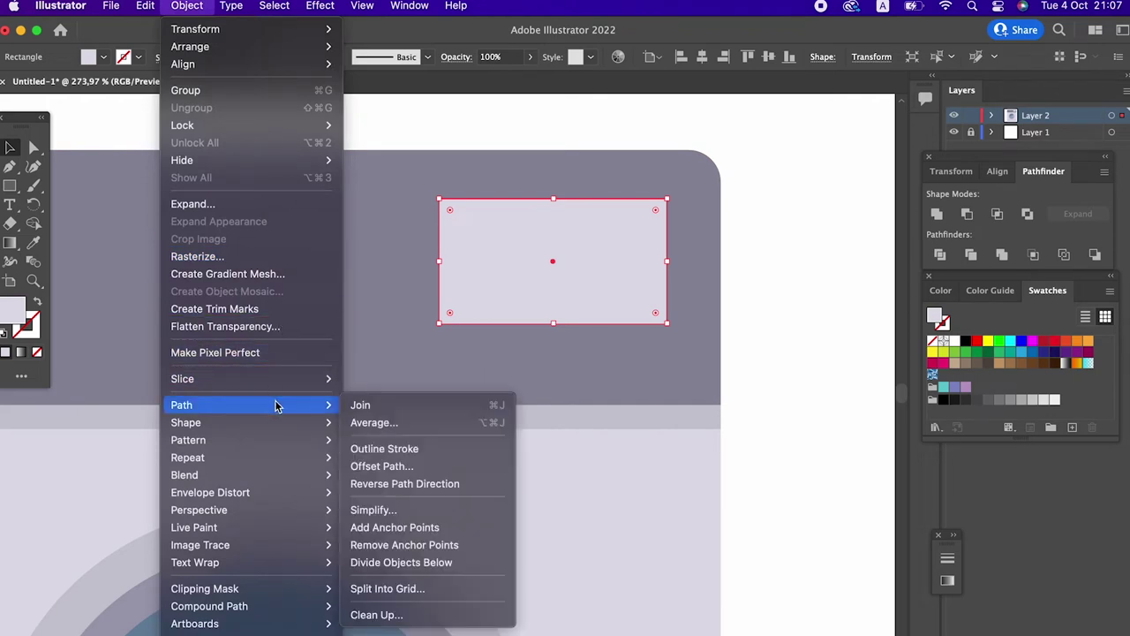
{"action": "left_click", "coordinate": [441, 464]}
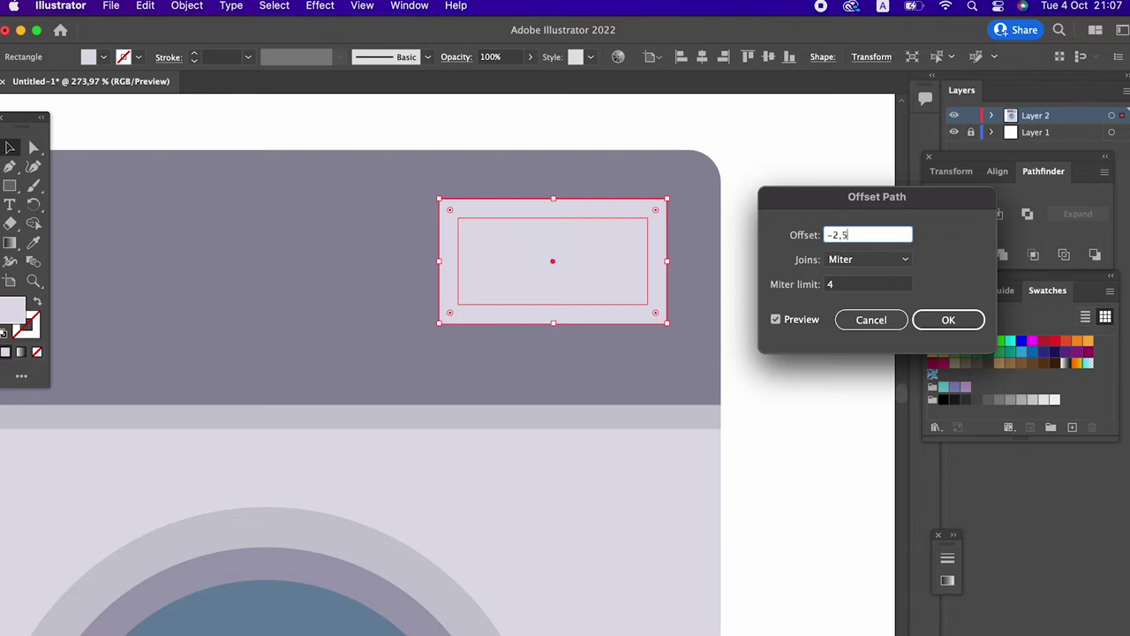
{"action": "key", "text": "Return"}
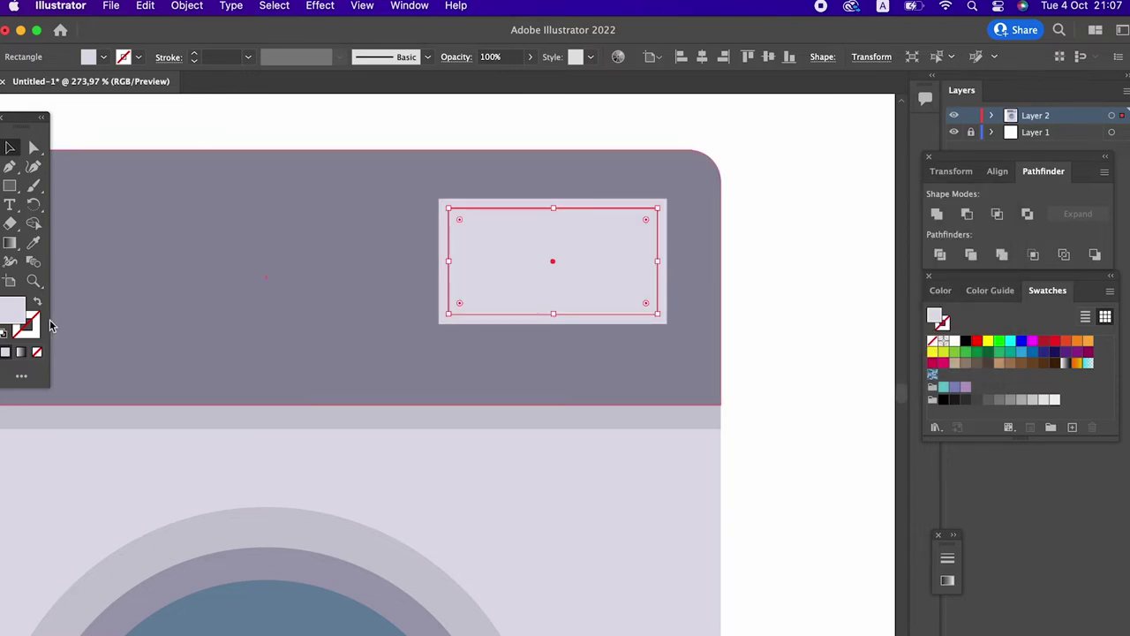
{"action": "double_click", "coordinate": [13, 309]}
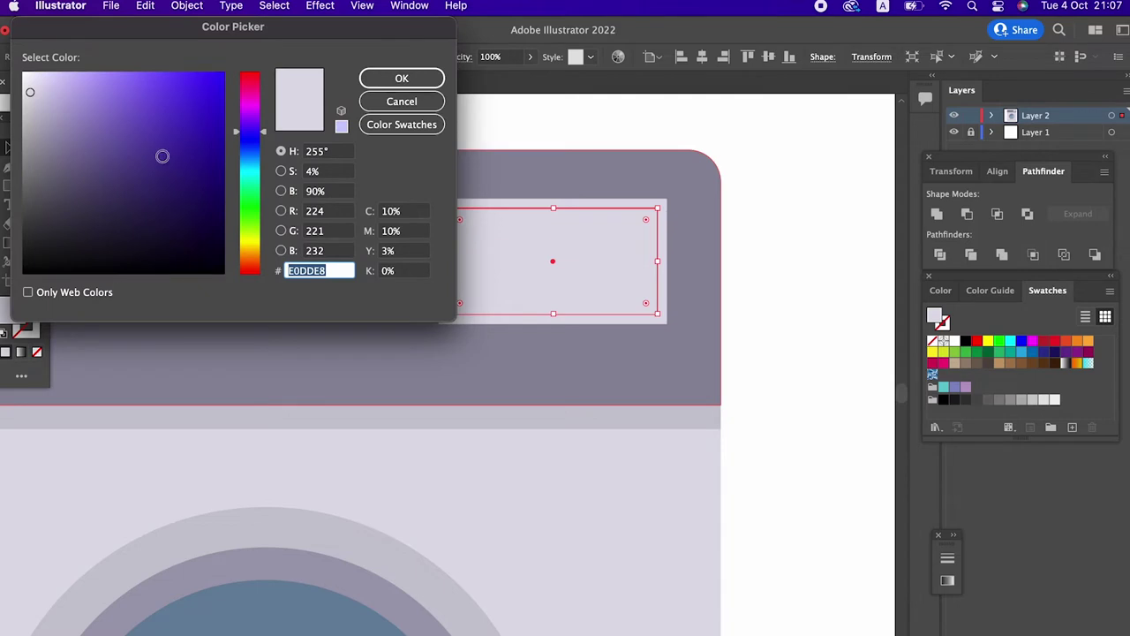
{"action": "left_click", "coordinate": [47, 130]}
{"action": "left_click", "coordinate": [399, 79]}
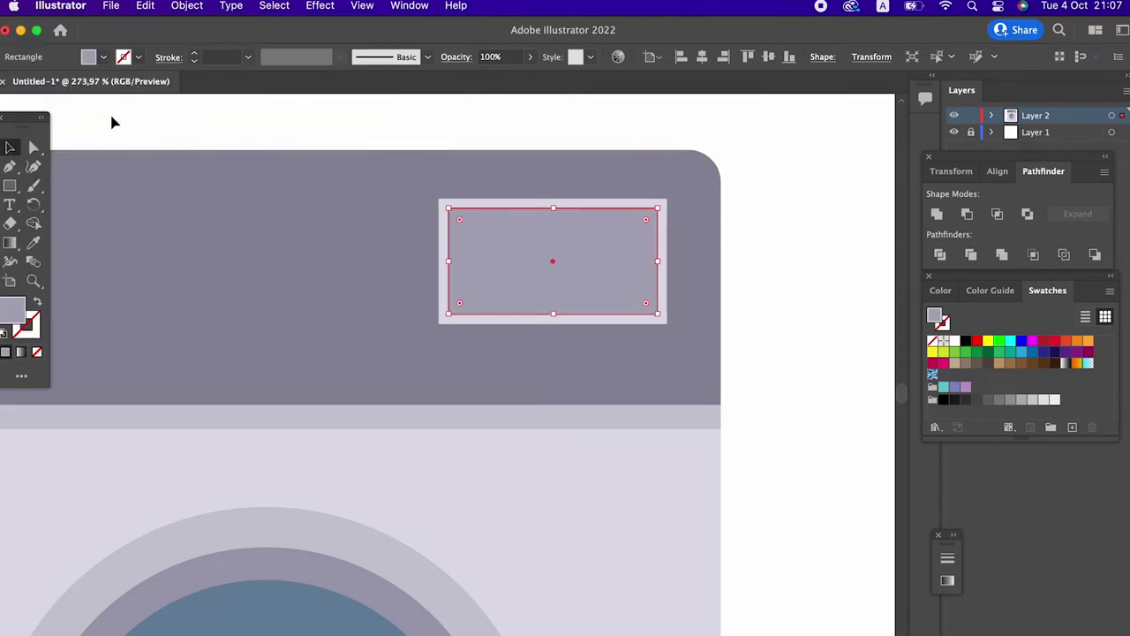
{"action": "double_click", "coordinate": [15, 309]}
{"action": "left_click", "coordinate": [40, 184]}
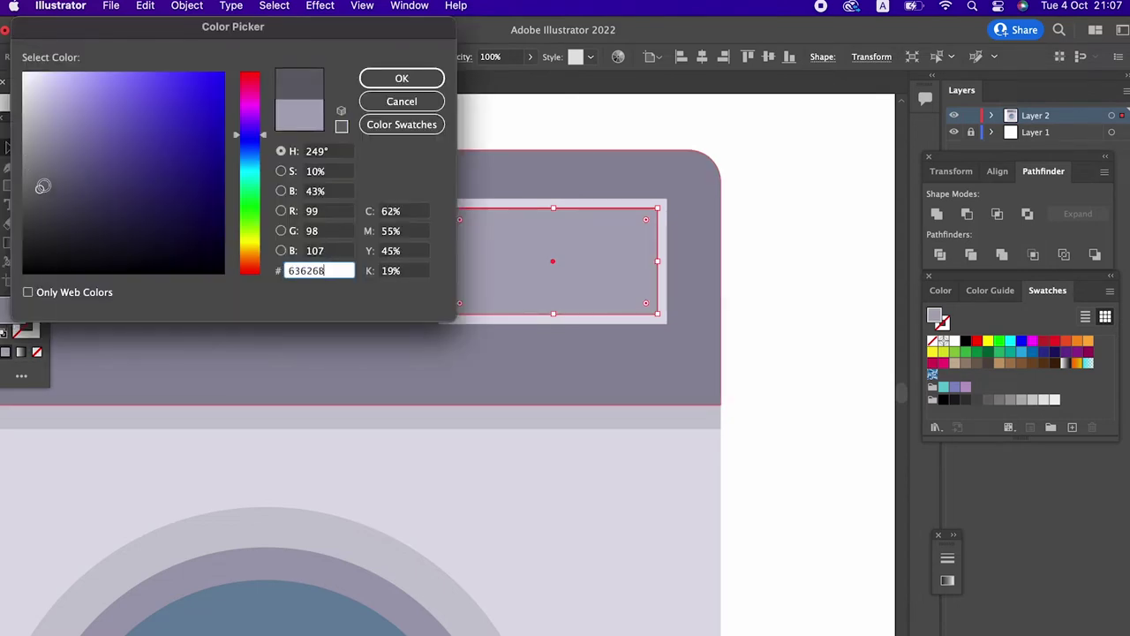
{"action": "left_click", "coordinate": [402, 78]}
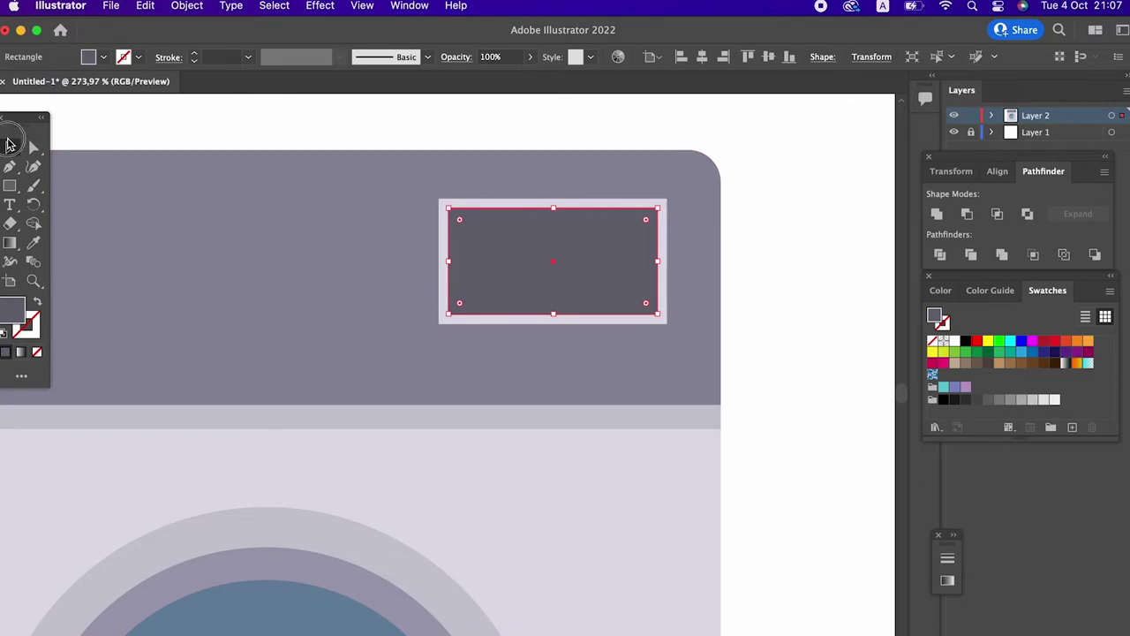
Step: Round the display frame's corners to about 3.74 px with live corners
{"action": "left_click", "coordinate": [37, 148]}
{"action": "left_click", "coordinate": [449, 212]}
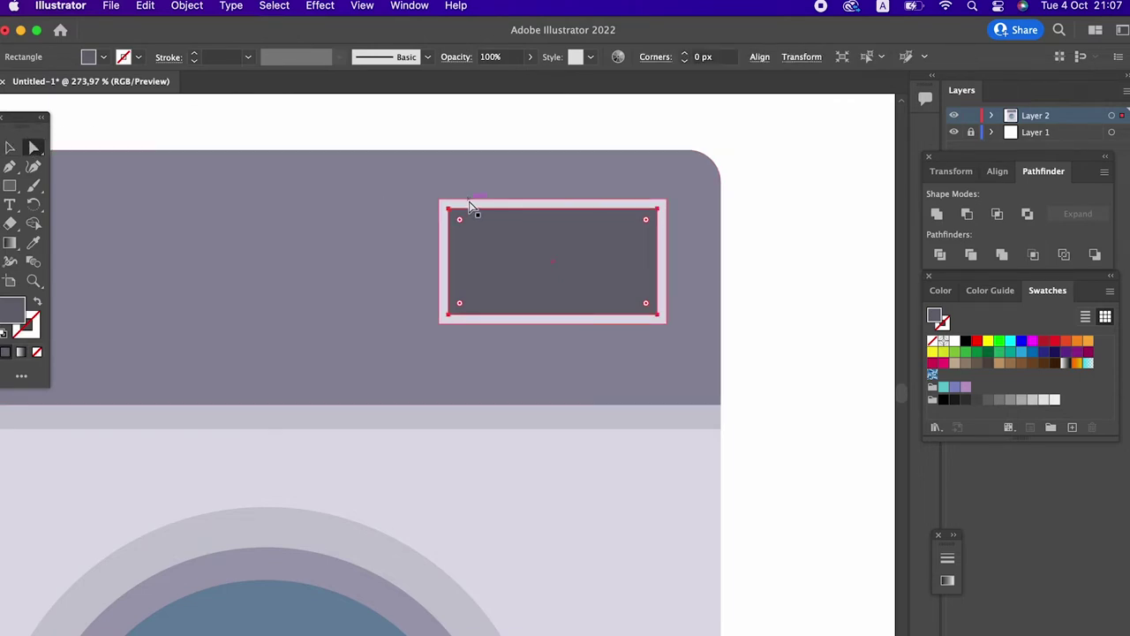
{"action": "left_click", "coordinate": [470, 210]}
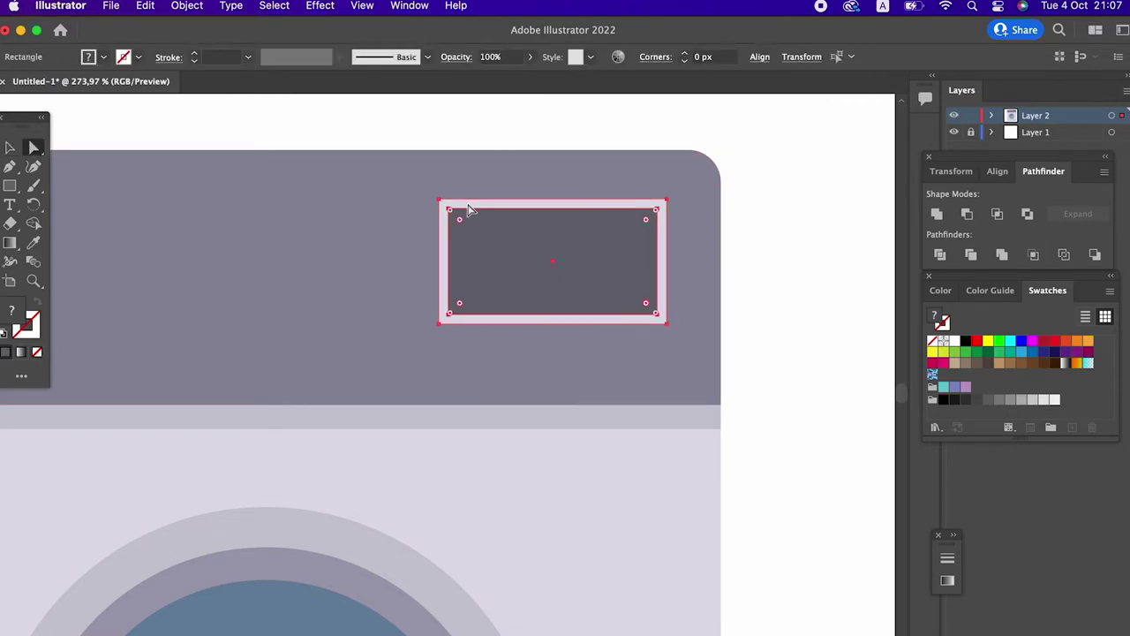
{"action": "left_click_drag", "start_coordinate": [459, 219], "coordinate": [463, 221]}
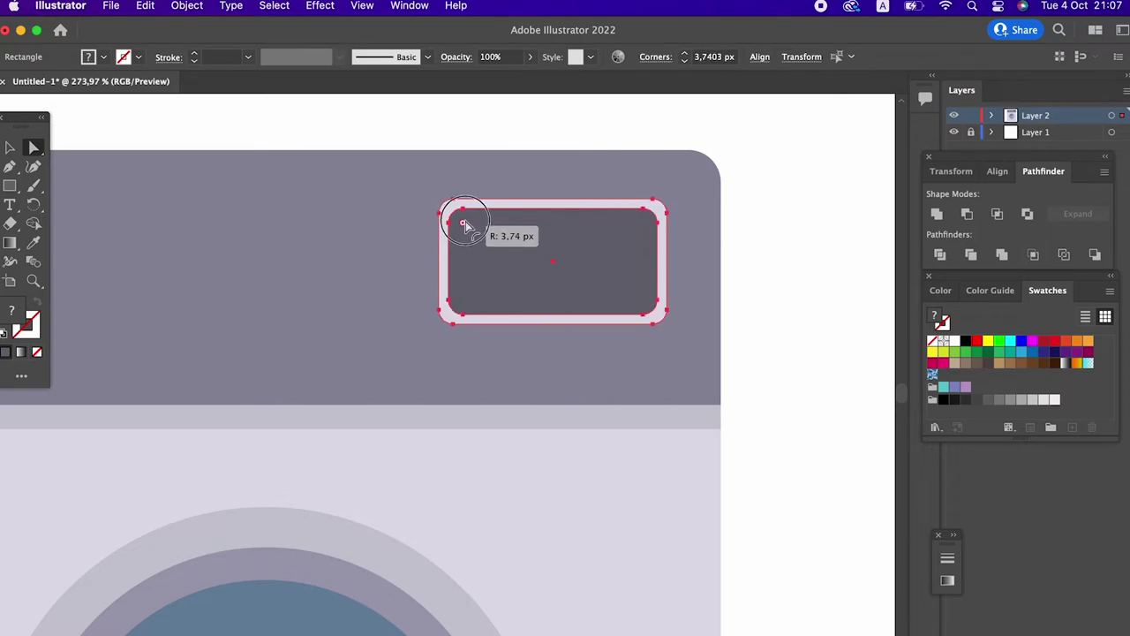
{"action": "key", "text": "z"}
{"action": "left_click_drag", "start_coordinate": [616, 159], "coordinate": [531, 209]}
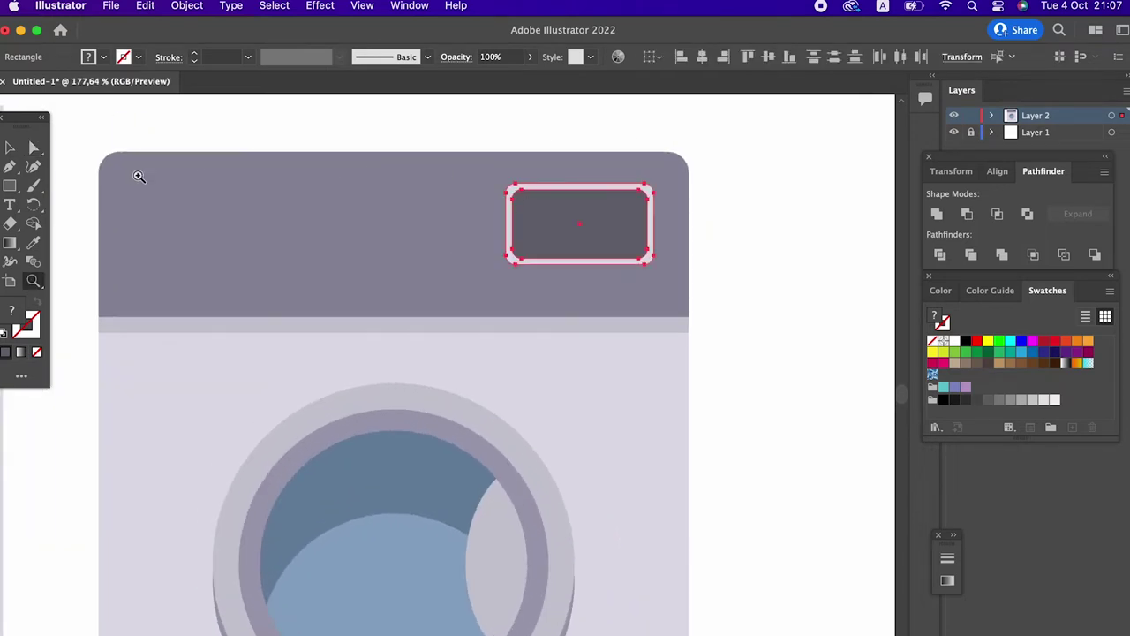
{"action": "left_click", "coordinate": [13, 151]}
{"action": "left_click", "coordinate": [726, 240]}
{"action": "left_click", "coordinate": [580, 227]}
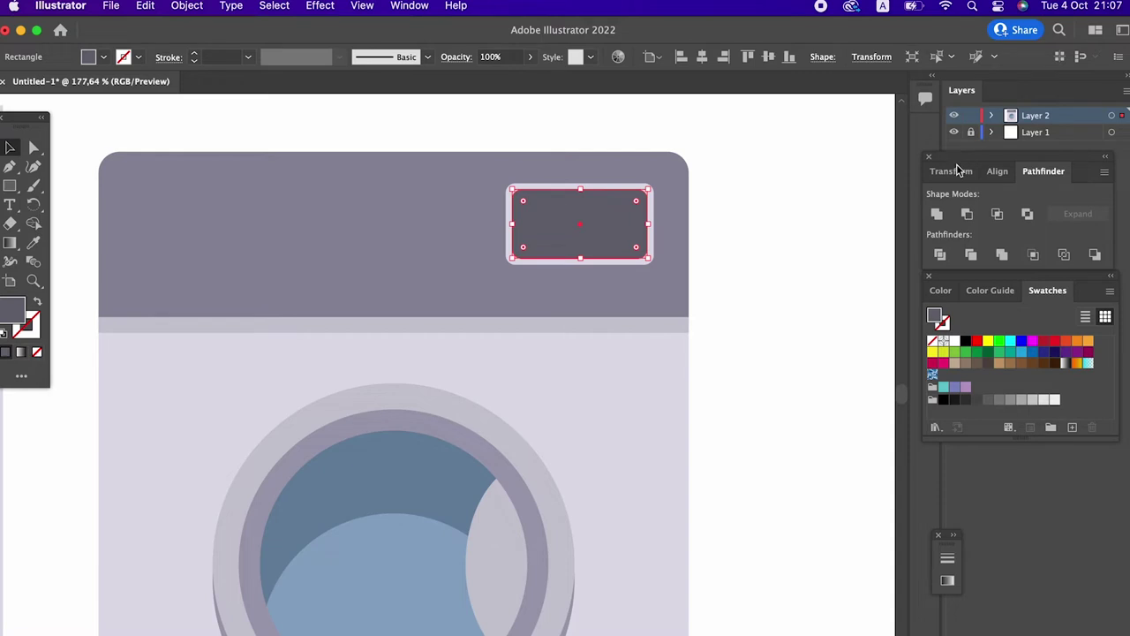
{"action": "left_click", "coordinate": [633, 262]}
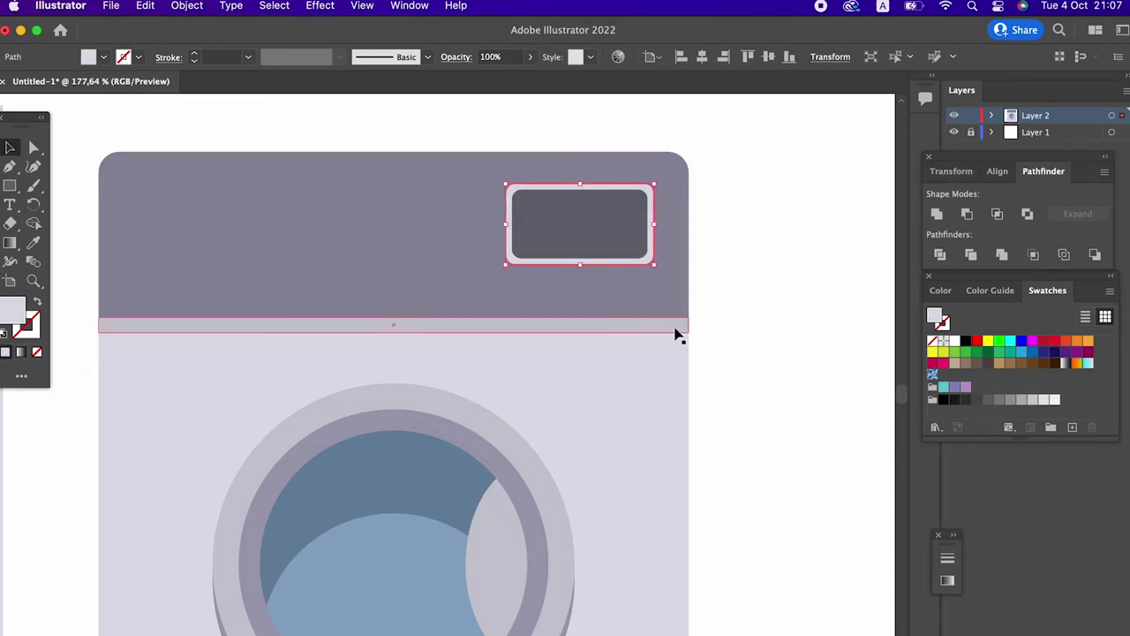
{"action": "left_click", "coordinate": [667, 307]}
{"action": "key", "text": "super+shift+a"}
{"action": "scroll", "coordinate": [790, 230], "scroll_direction": "down", "scroll_amount": 3}
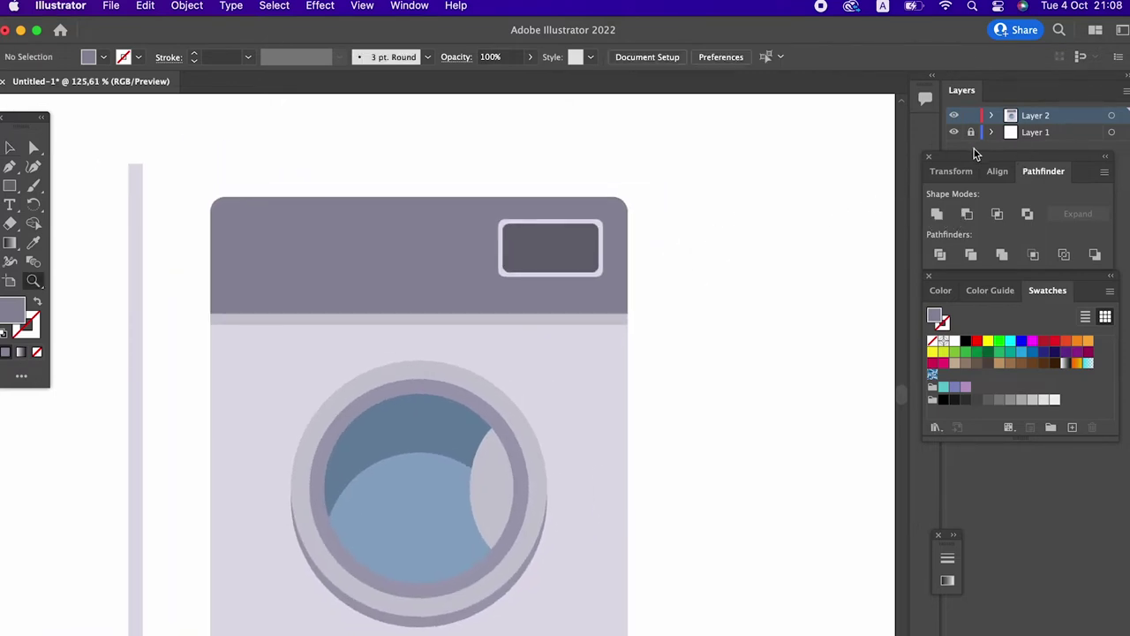
Step: Draw a small circle left of the display and give it the frame's light colour
{"action": "scroll", "coordinate": [898, 248], "scroll_direction": "up", "scroll_amount": 3}
{"action": "scroll", "coordinate": [831, 230], "scroll_direction": "left", "scroll_amount": 5}
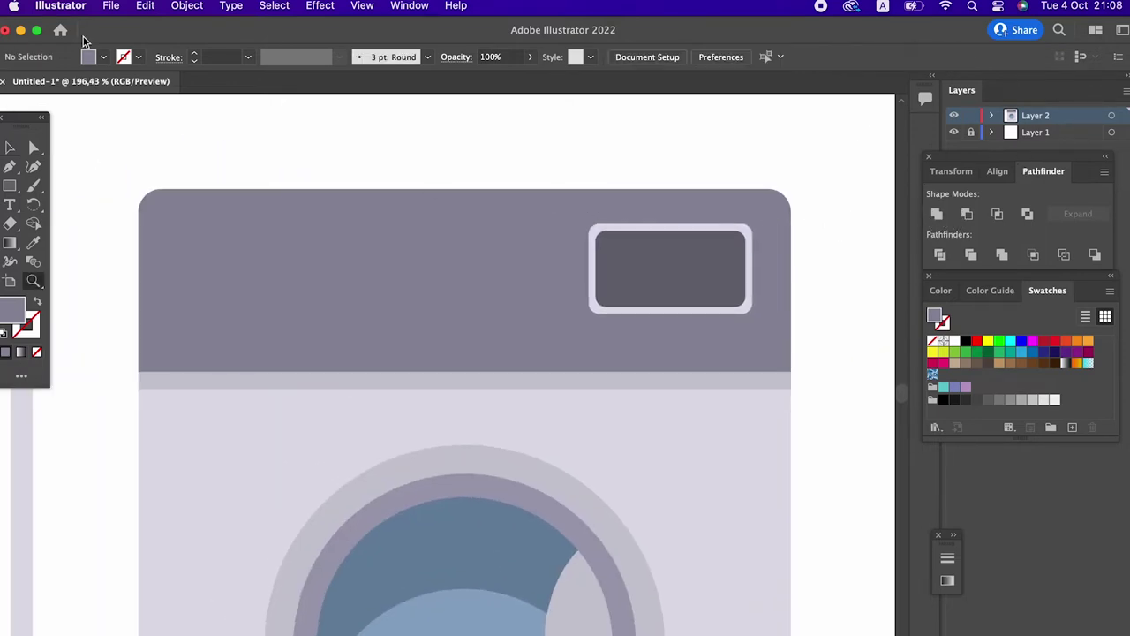
{"action": "mouse_move", "coordinate": [11, 186]}
{"action": "left_mouse_down"}
{"action": "mouse_move", "coordinate": [75, 217]}
{"action": "mouse_move", "coordinate": [78, 206]}
{"action": "left_mouse_up"}
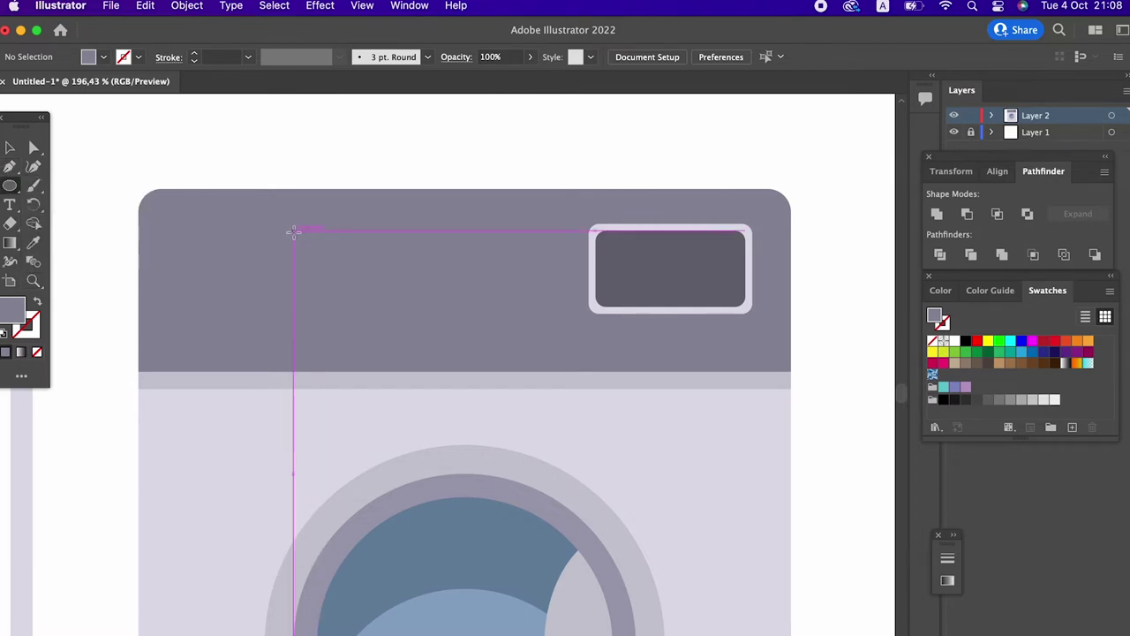
{"action": "left_click_drag", "start_coordinate": [353, 271], "coordinate": [392, 271]}
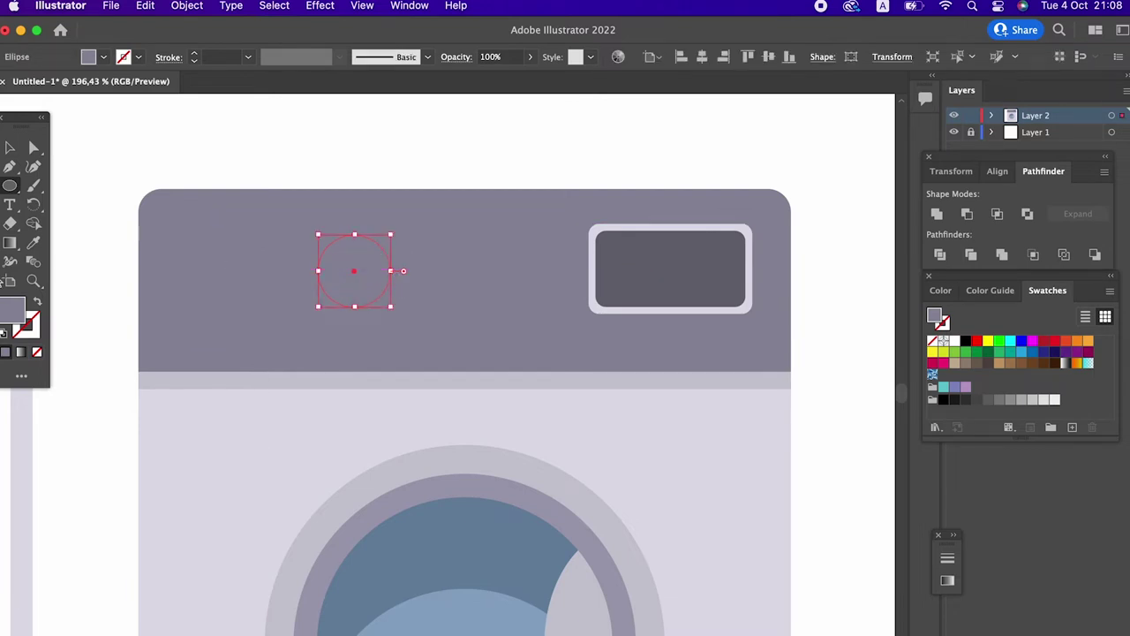
{"action": "left_click", "coordinate": [32, 242]}
{"action": "left_click", "coordinate": [593, 248]}
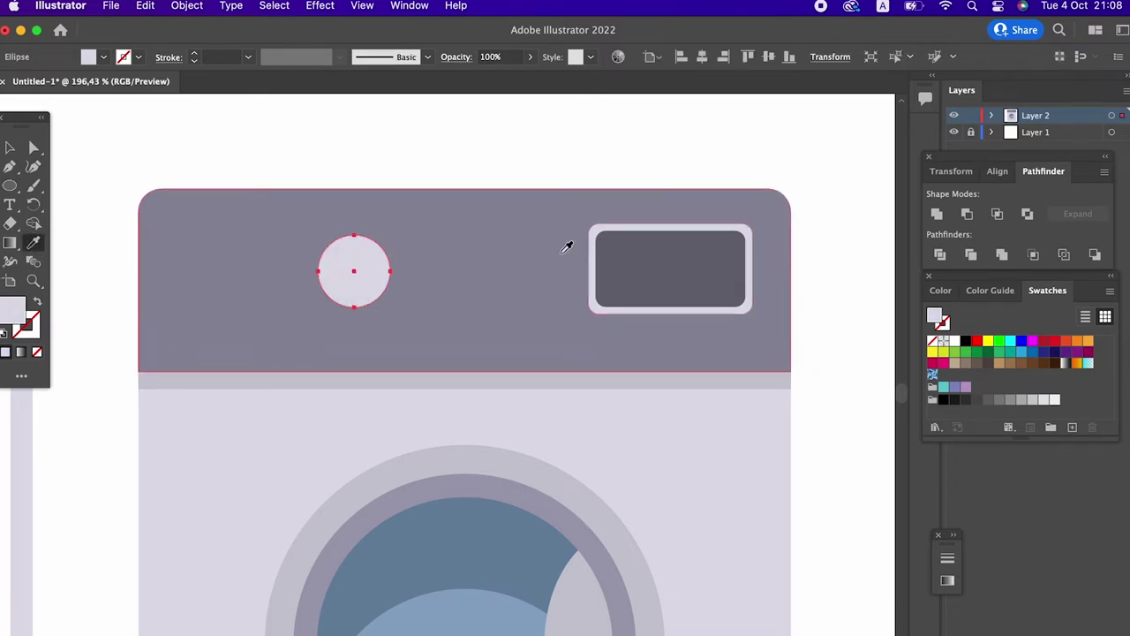
{"action": "key", "text": "z"}
{"action": "left_click", "coordinate": [391, 278]}
{"action": "left_click", "coordinate": [9, 147]}
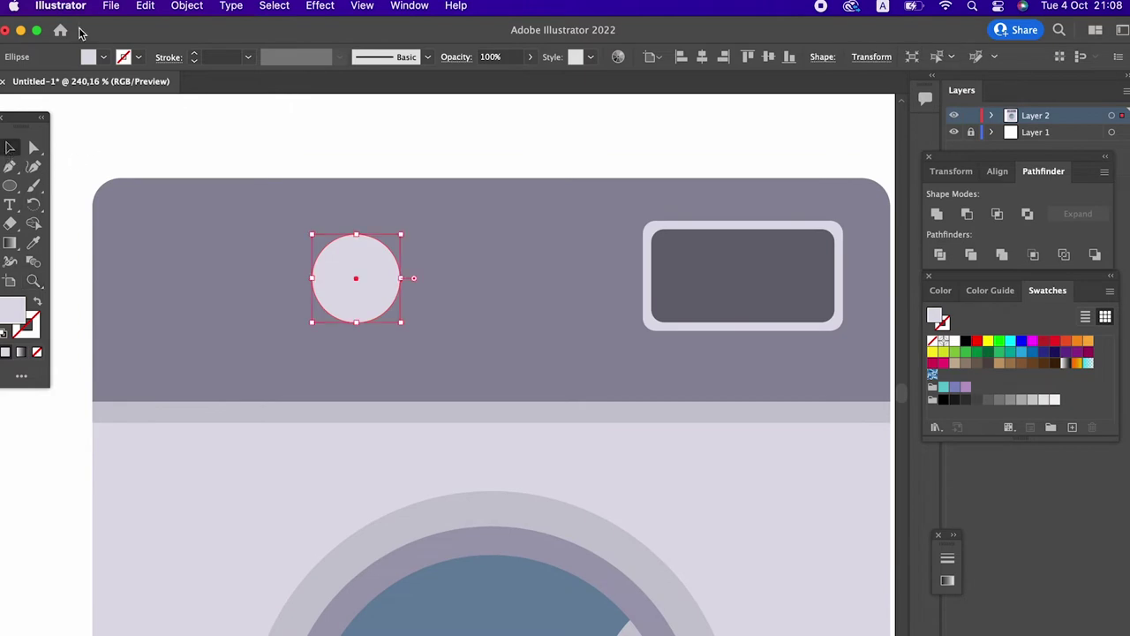
Step: Paste a copy of the circle in front, shrink it, and fill it #BEBACC
{"action": "left_click", "coordinate": [144, 5]}
{"action": "left_click", "coordinate": [176, 88]}
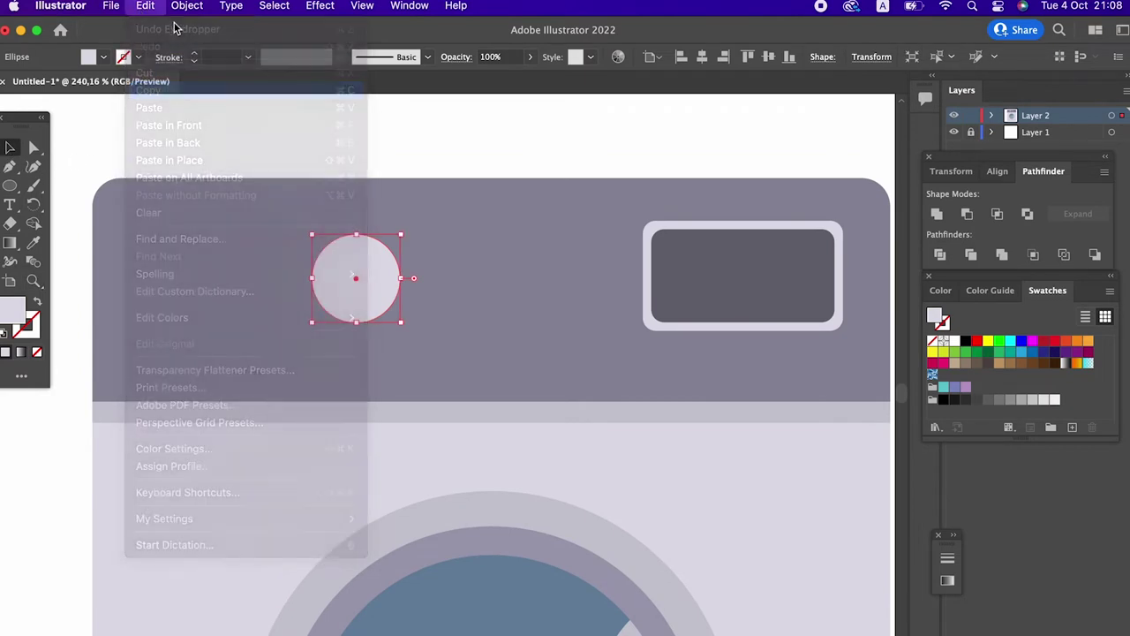
{"action": "left_click", "coordinate": [145, 5]}
{"action": "left_click", "coordinate": [231, 121]}
{"action": "left_click_drag", "start_coordinate": [402, 322], "coordinate": [378, 302]}
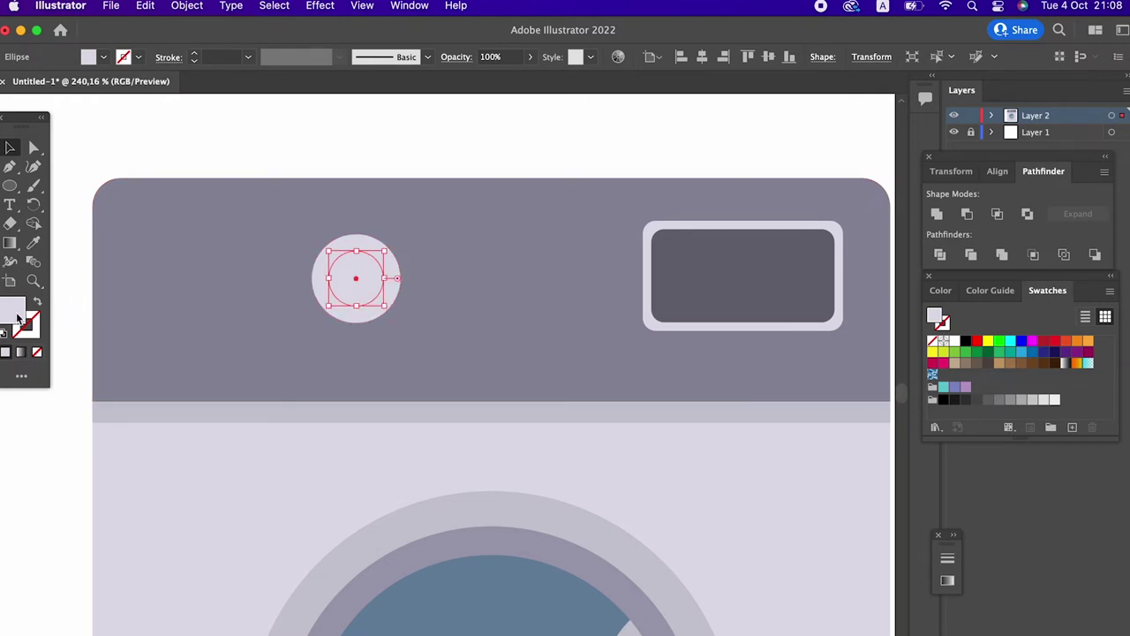
{"action": "double_click", "coordinate": [13, 309]}
{"action": "left_click", "coordinate": [40, 111]}
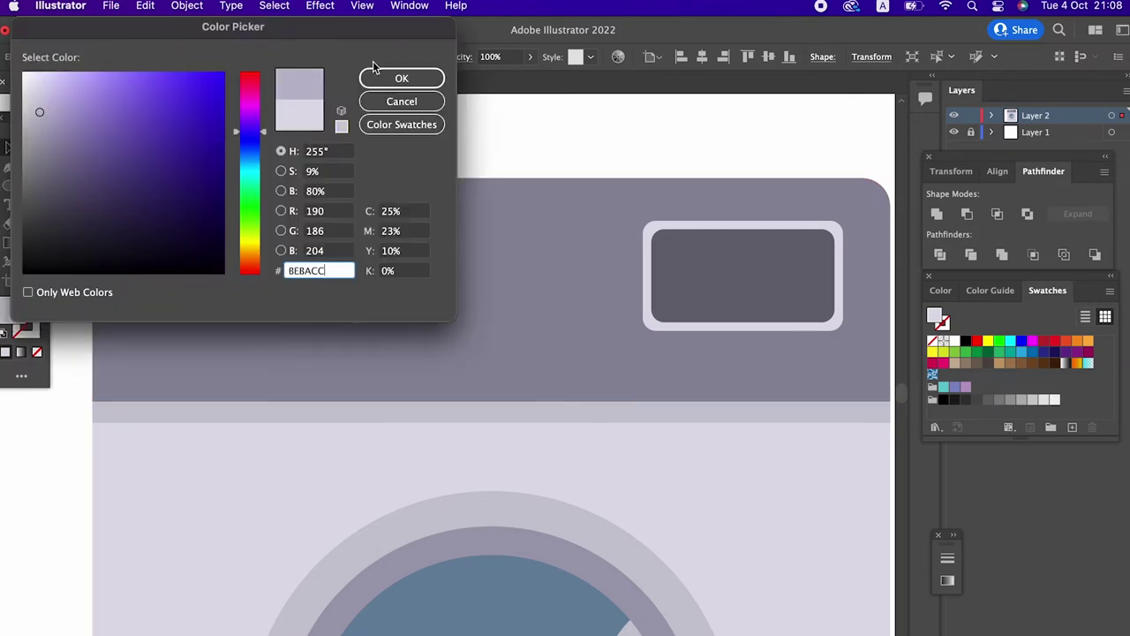
{"action": "left_click", "coordinate": [376, 72]}
{"action": "left_click", "coordinate": [394, 319]}
{"action": "left_click_drag", "start_coordinate": [414, 329], "coordinate": [253, 279]}
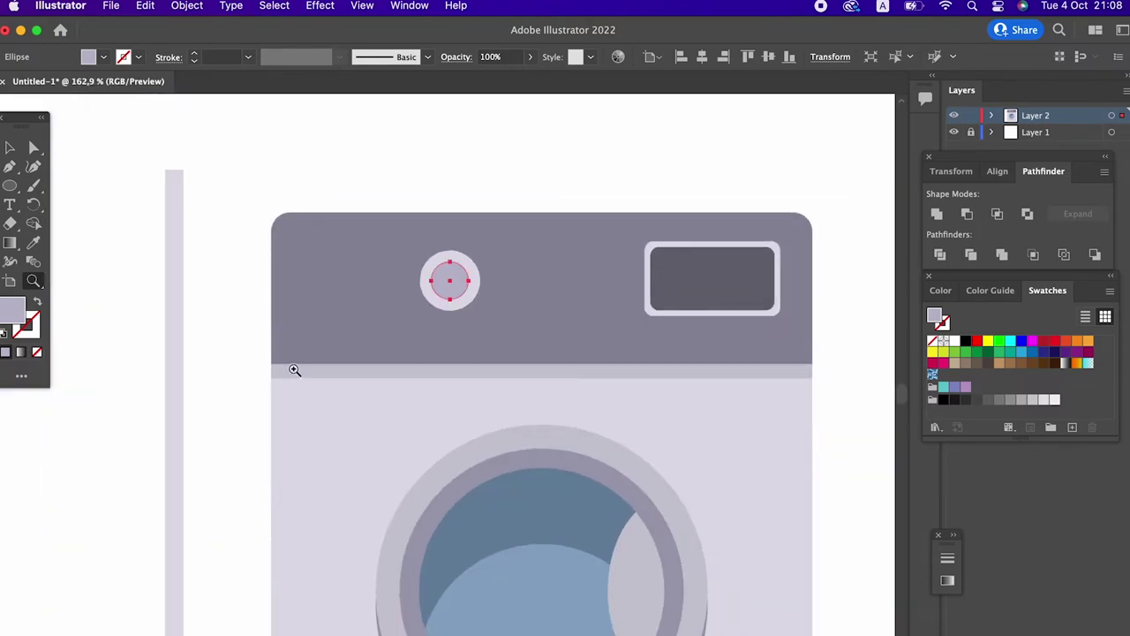
{"action": "mouse_move", "coordinate": [337, 322]}
{"action": "left_mouse_down"}
{"action": "mouse_move", "coordinate": [464, 345]}
{"action": "mouse_move", "coordinate": [169, 380]}
{"action": "left_mouse_up"}
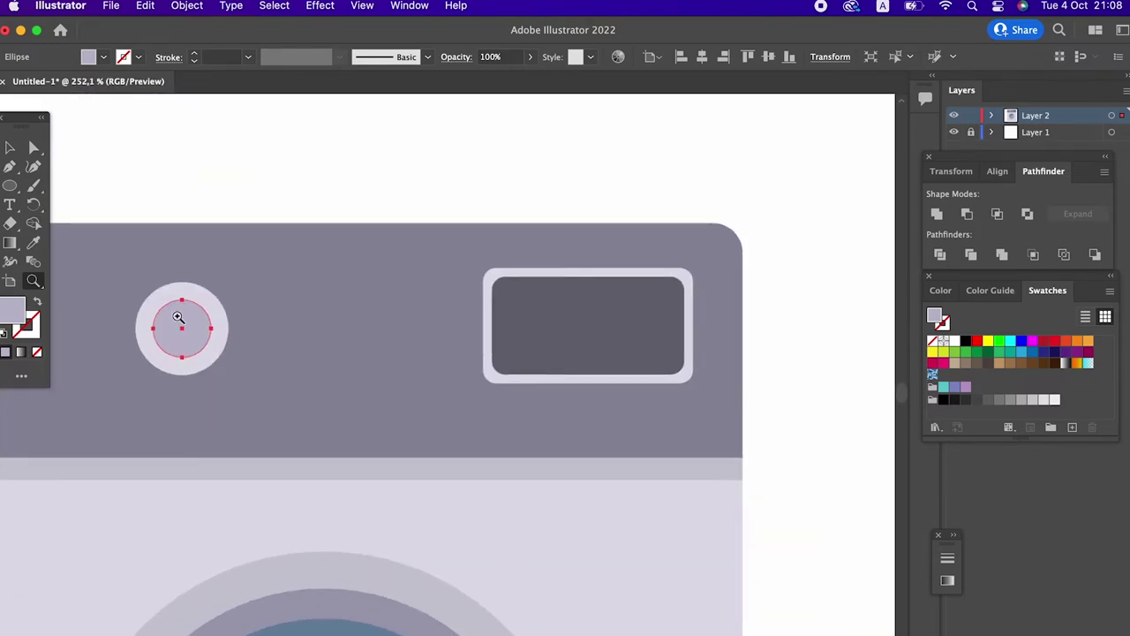
Step: Nudge both knob circles up slightly, then select the larger outer circle
{"action": "left_click", "coordinate": [9, 148]}
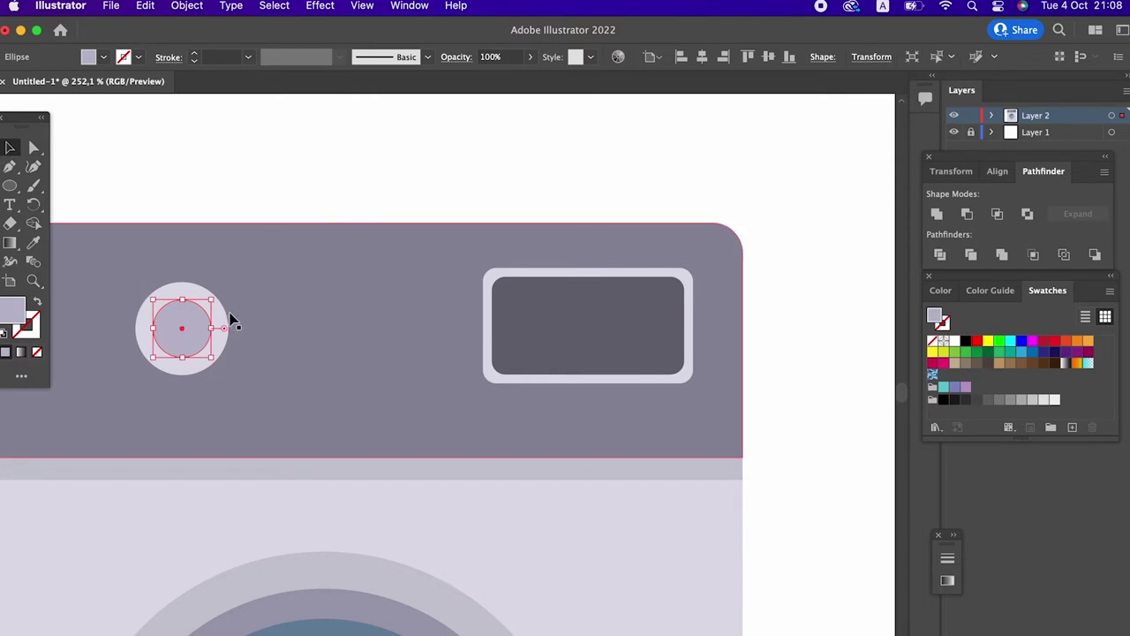
{"action": "left_click", "coordinate": [227, 342], "text": "shift"}
{"action": "left_click_drag", "start_coordinate": [219, 352], "coordinate": [218, 349]}
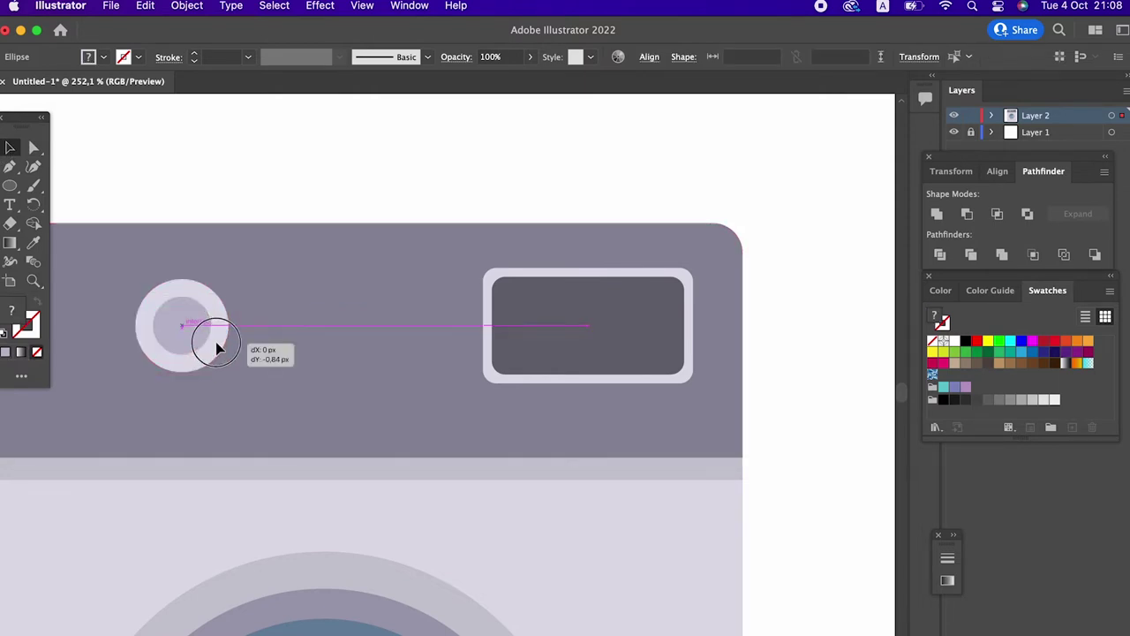
{"action": "left_click", "coordinate": [769, 389]}
{"action": "left_click", "coordinate": [200, 328]}
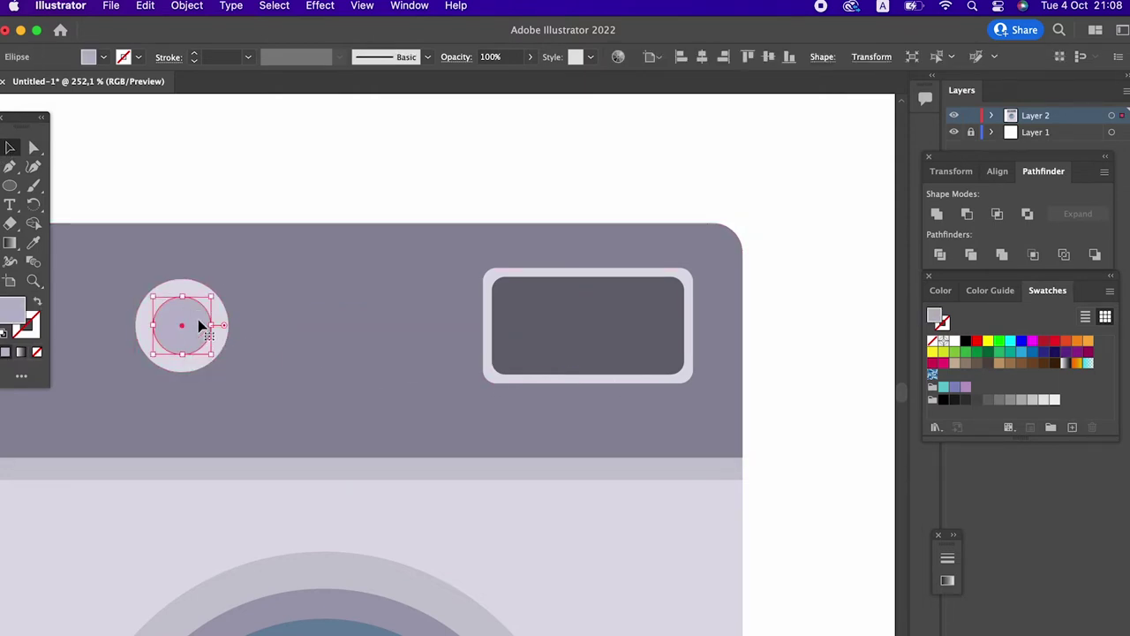
{"action": "scroll", "coordinate": [200, 328], "scroll_direction": "up", "scroll_amount": 2}
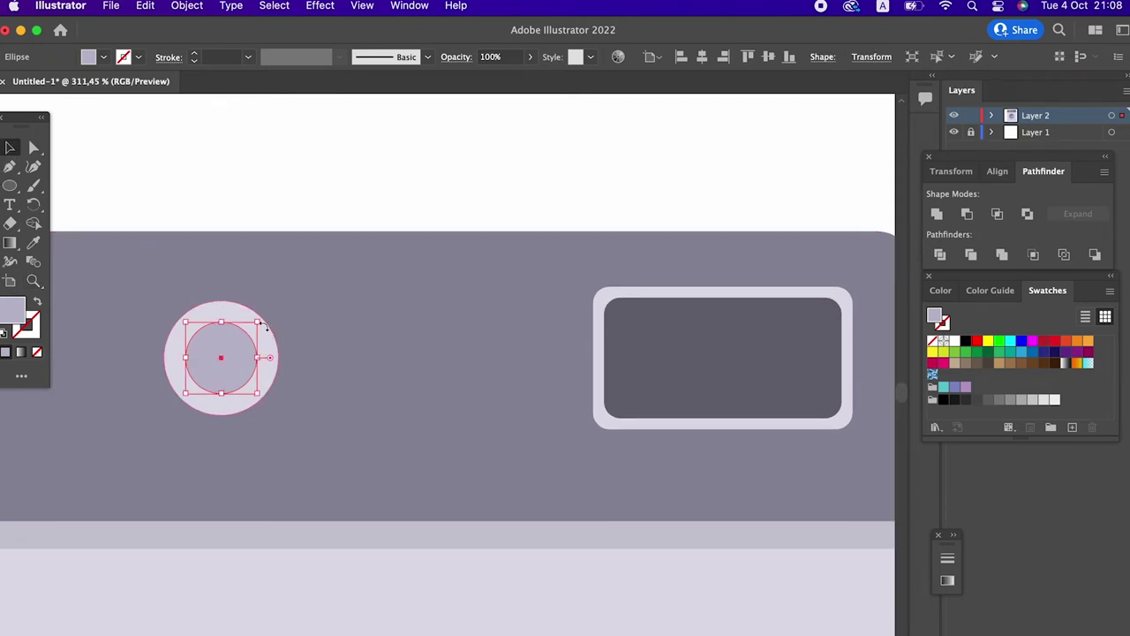
{"action": "left_click", "coordinate": [277, 355]}
Step: Add a smaller inner knob circle filled with darker lavender A5A1B5
{"action": "left_click", "coordinate": [145, 5]}
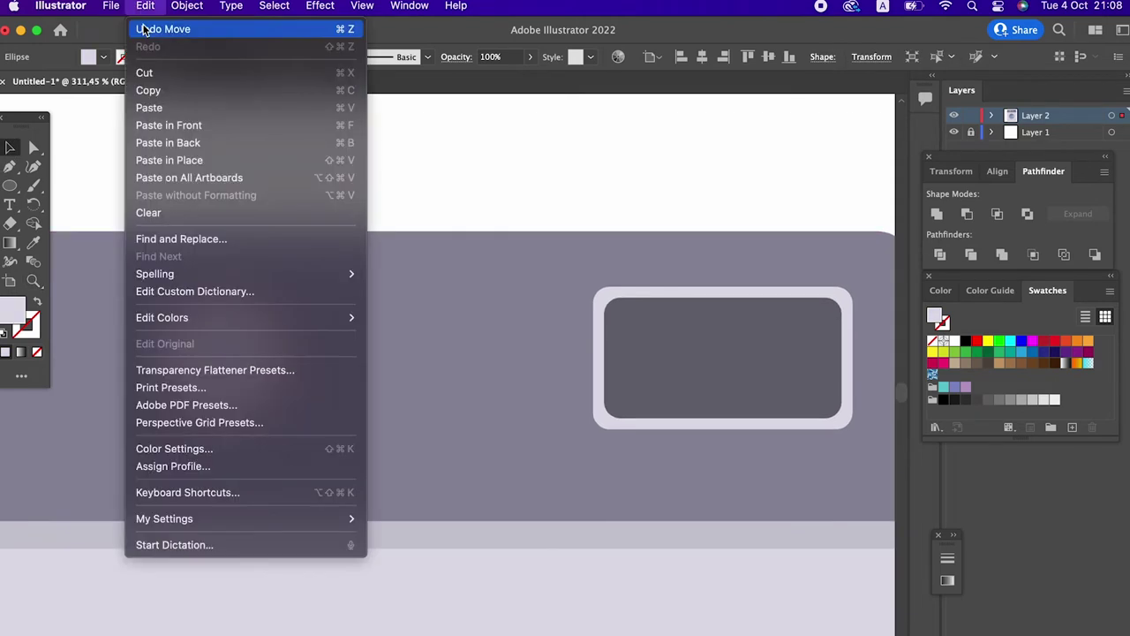
{"action": "left_click", "coordinate": [172, 91]}
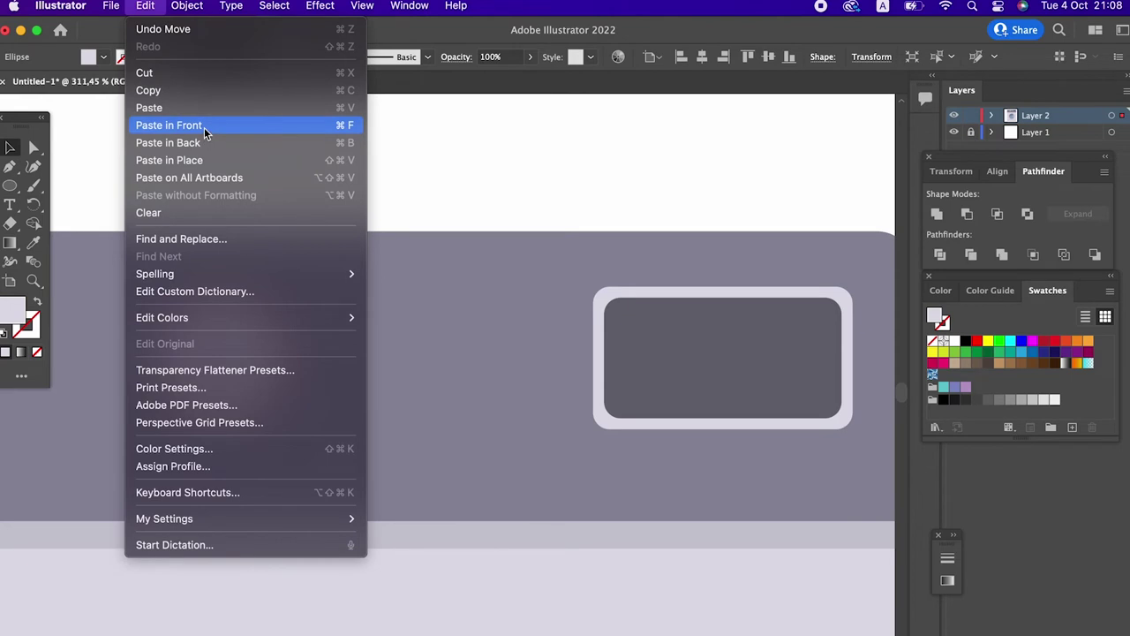
{"action": "left_click", "coordinate": [204, 125]}
{"action": "left_click_drag", "start_coordinate": [267, 345], "coordinate": [247, 320]}
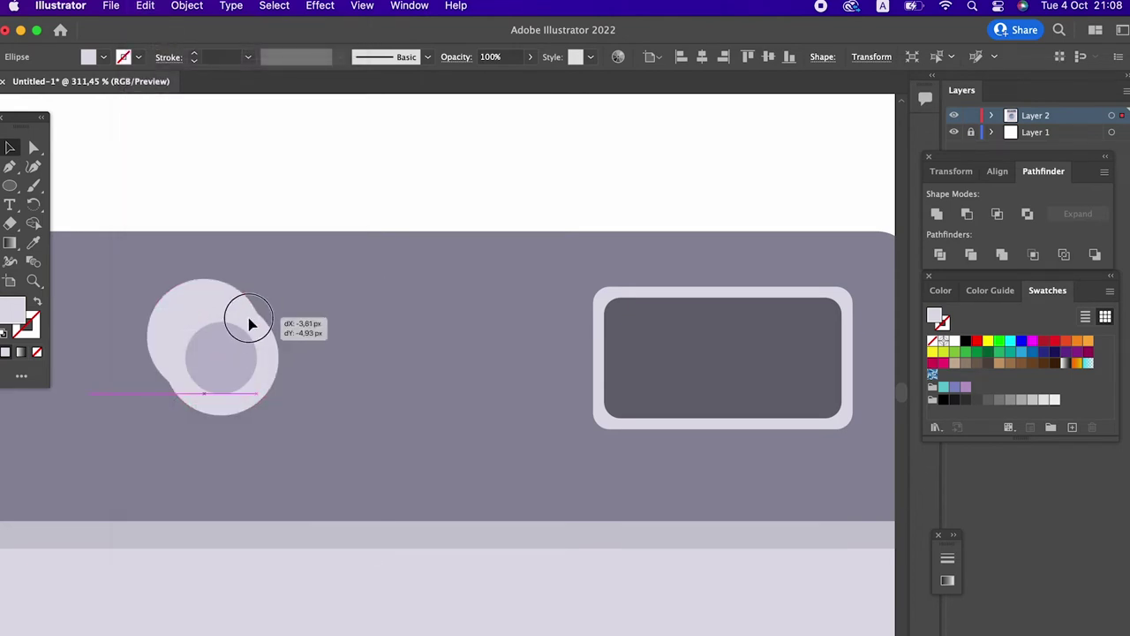
{"action": "left_click", "coordinate": [281, 353]}
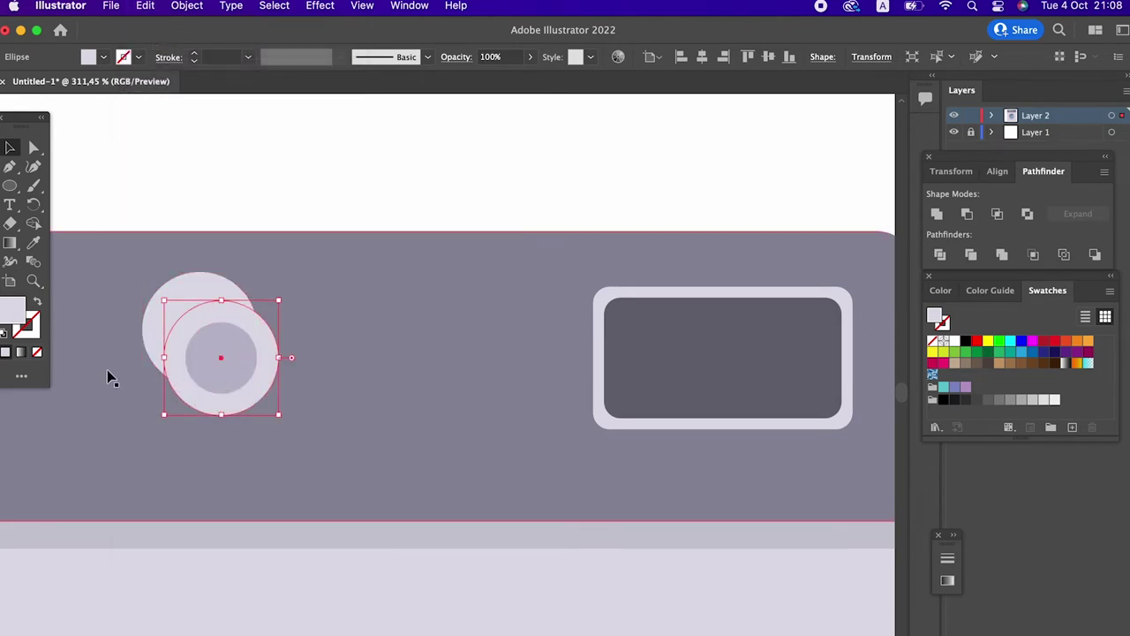
{"action": "left_click", "coordinate": [33, 242]}
{"action": "left_click", "coordinate": [237, 364]}
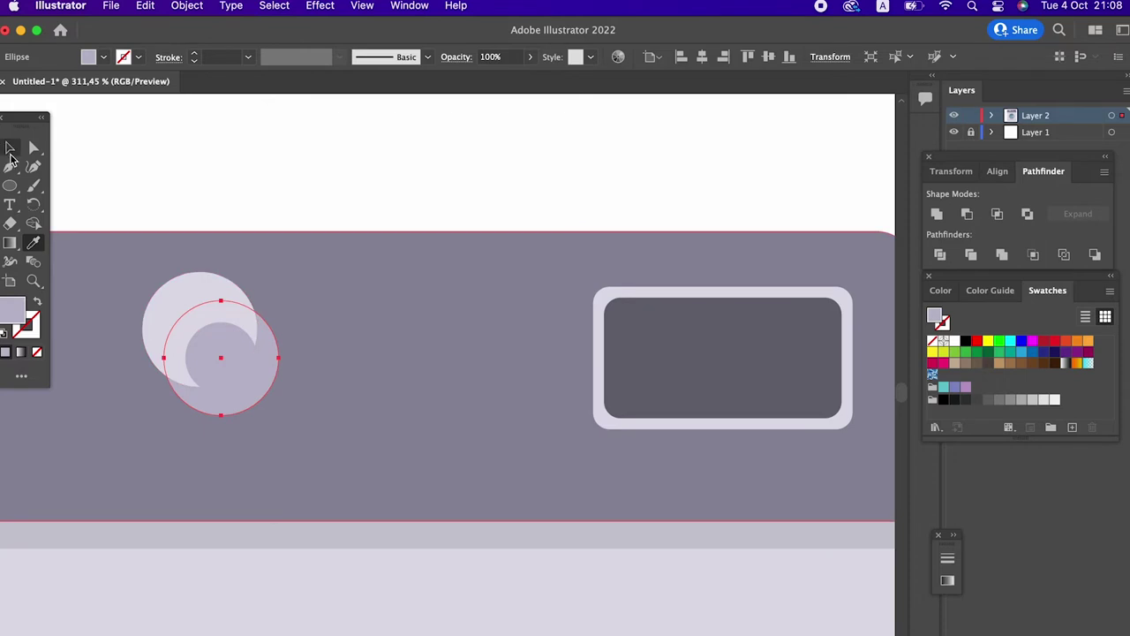
{"action": "left_click", "coordinate": [11, 148]}
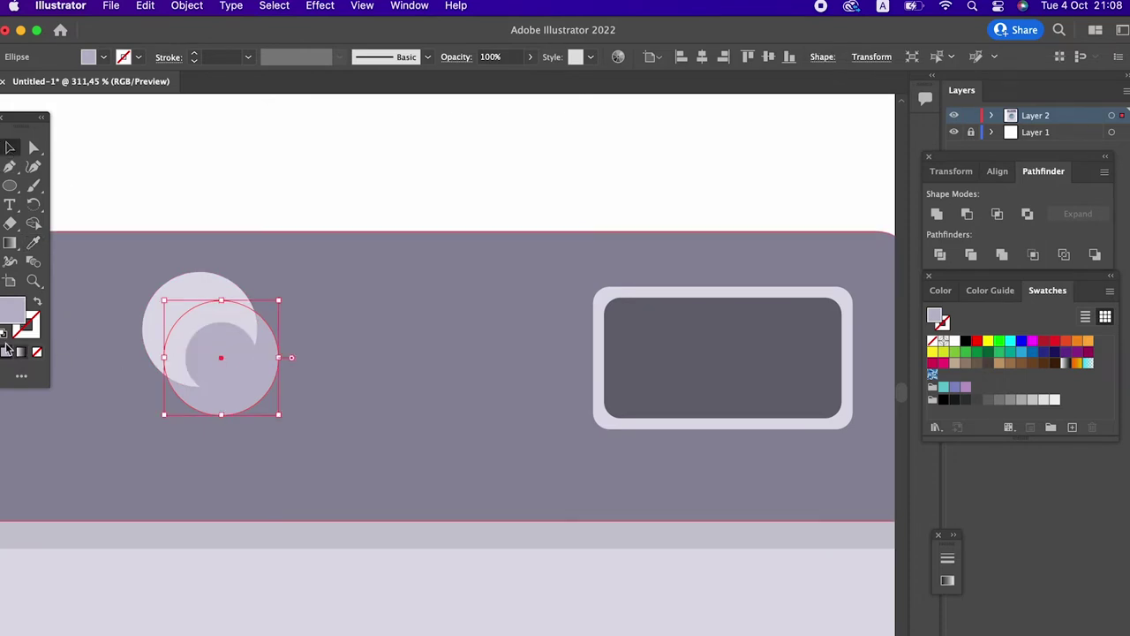
{"action": "left_click_drag", "start_coordinate": [279, 414], "coordinate": [258, 393]}
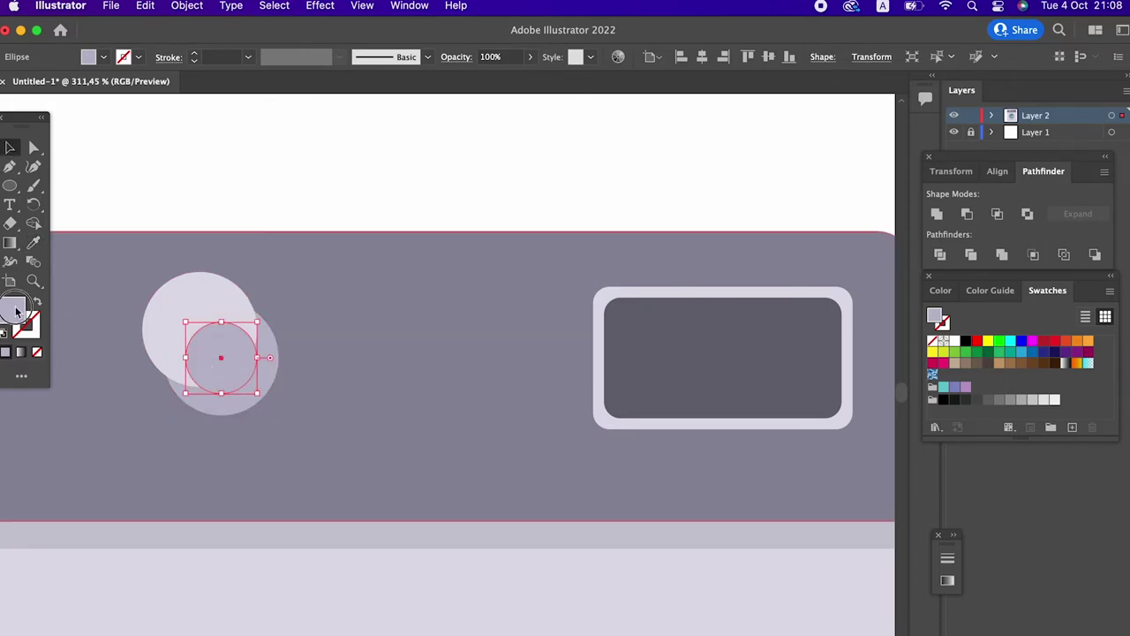
{"action": "double_click", "coordinate": [16, 309]}
{"action": "left_click", "coordinate": [45, 130]}
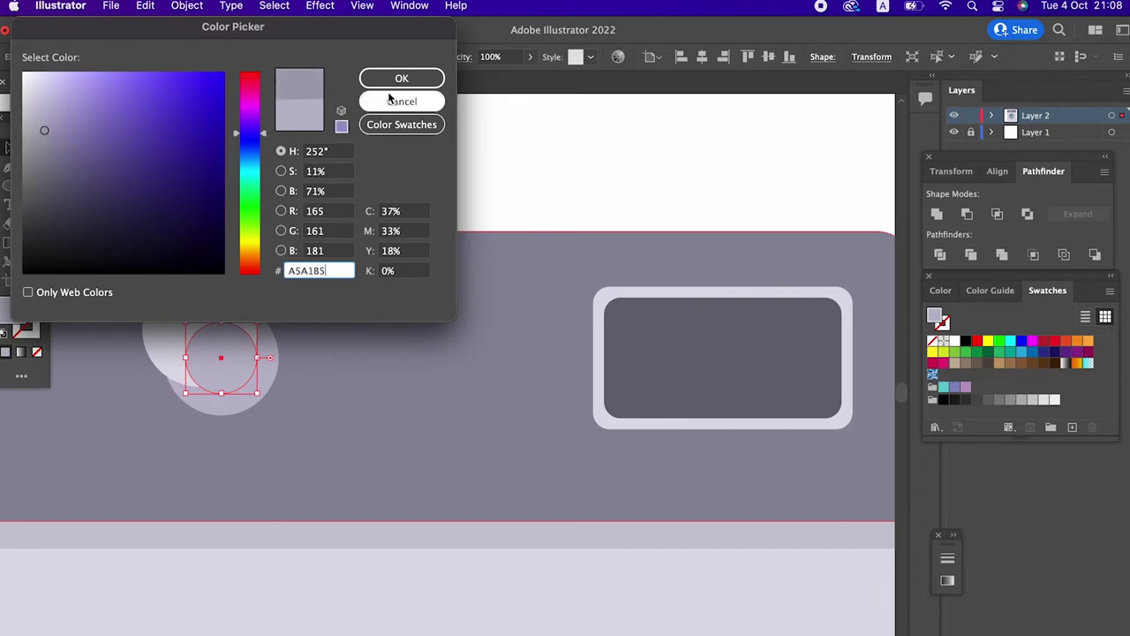
{"action": "left_click", "coordinate": [393, 80]}
Step: Align the knob's two circles and group them together
{"action": "left_click_drag", "start_coordinate": [277, 354], "coordinate": [276, 340]}
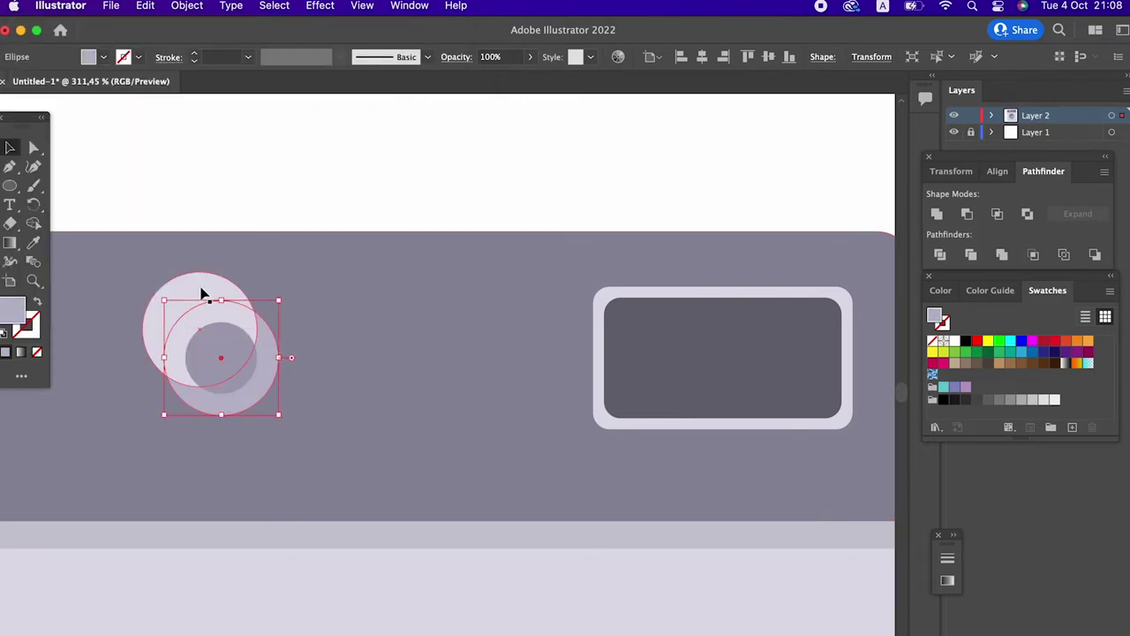
{"action": "left_click", "coordinate": [196, 289], "text": "shift"}
{"action": "left_click", "coordinate": [939, 255]}
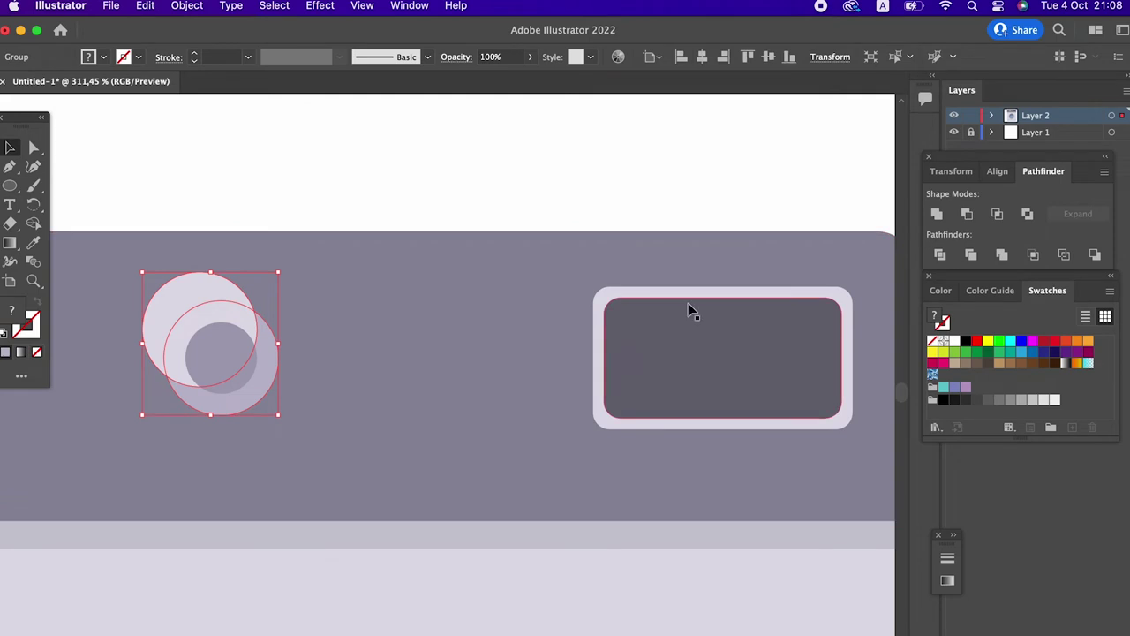
{"action": "double_click", "coordinate": [229, 302]}
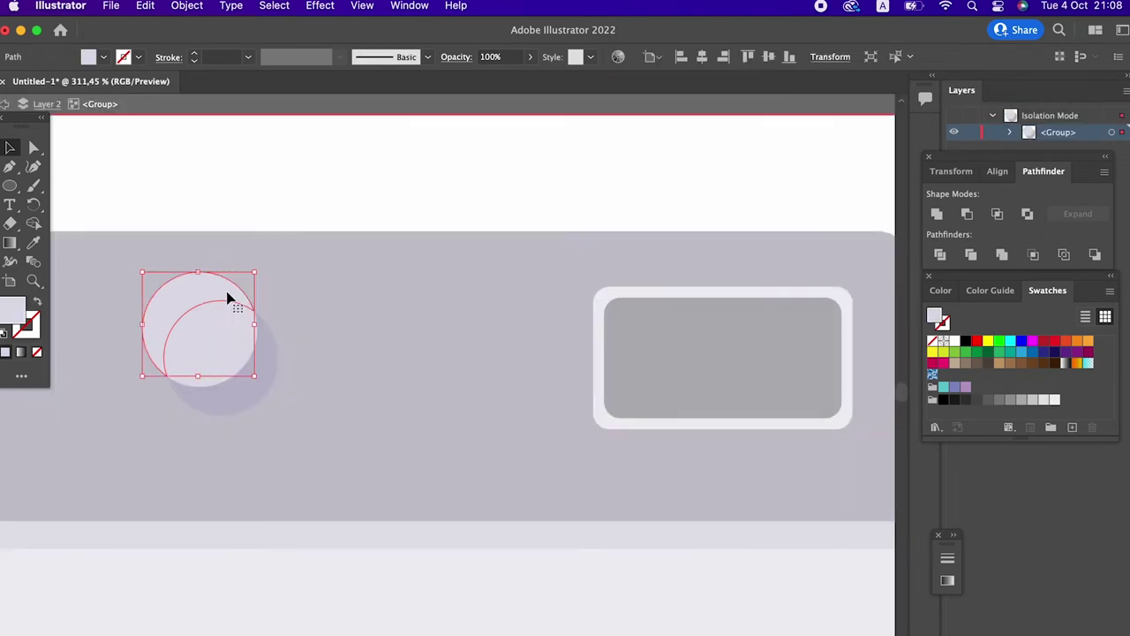
{"action": "double_click", "coordinate": [305, 185]}
{"action": "left_click", "coordinate": [248, 382]}
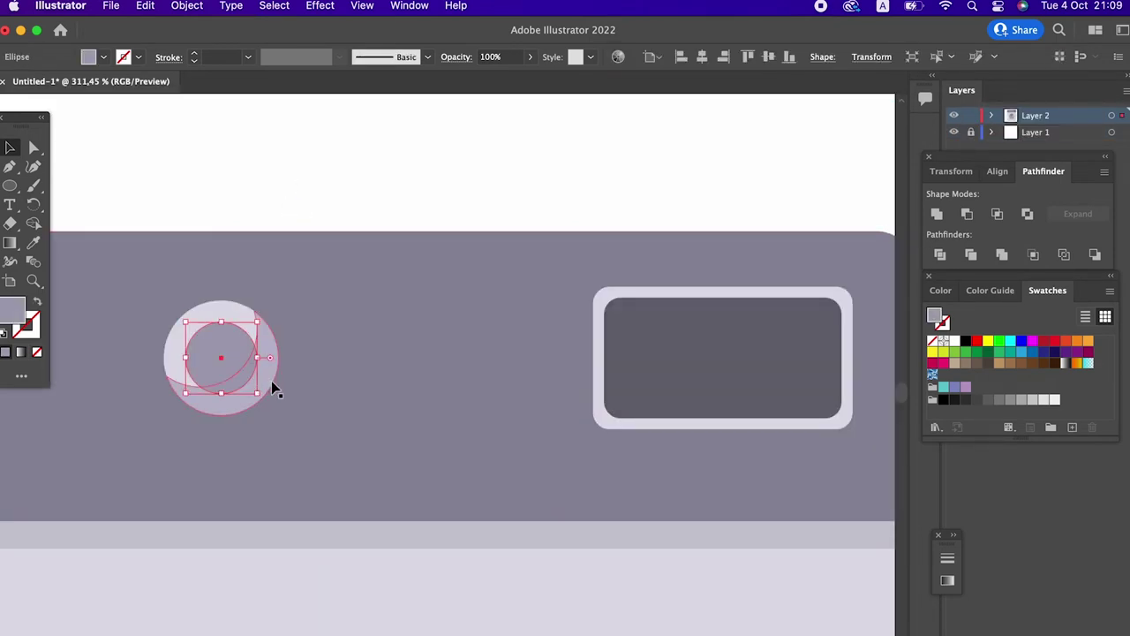
{"action": "left_click", "coordinate": [278, 341], "text": "shift"}
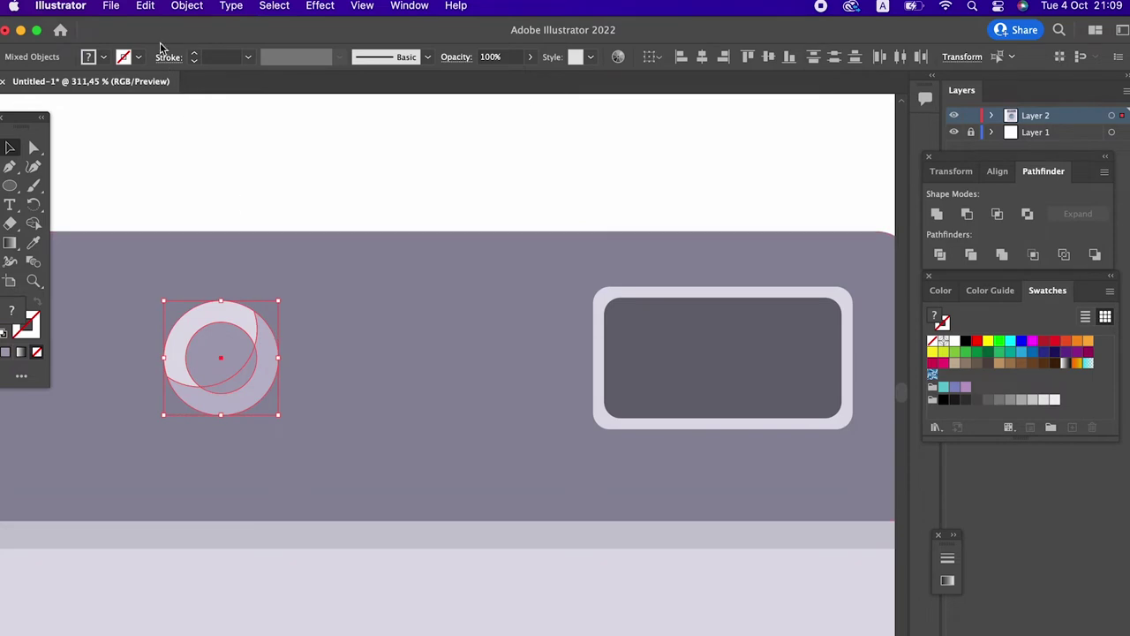
{"action": "left_click", "coordinate": [181, 7]}
{"action": "left_click", "coordinate": [211, 90]}
Step: Duplicate the grouped knob in front and move the copy to the right of the first
{"action": "key", "text": "z"}
{"action": "mouse_move", "coordinate": [205, 282]}
{"action": "left_mouse_down"}
{"action": "mouse_move", "coordinate": [259, 323]}
{"action": "mouse_move", "coordinate": [364, 340]}
{"action": "mouse_move", "coordinate": [224, 338]}
{"action": "mouse_move", "coordinate": [280, 371]}
{"action": "mouse_move", "coordinate": [164, 356]}
{"action": "left_mouse_up"}
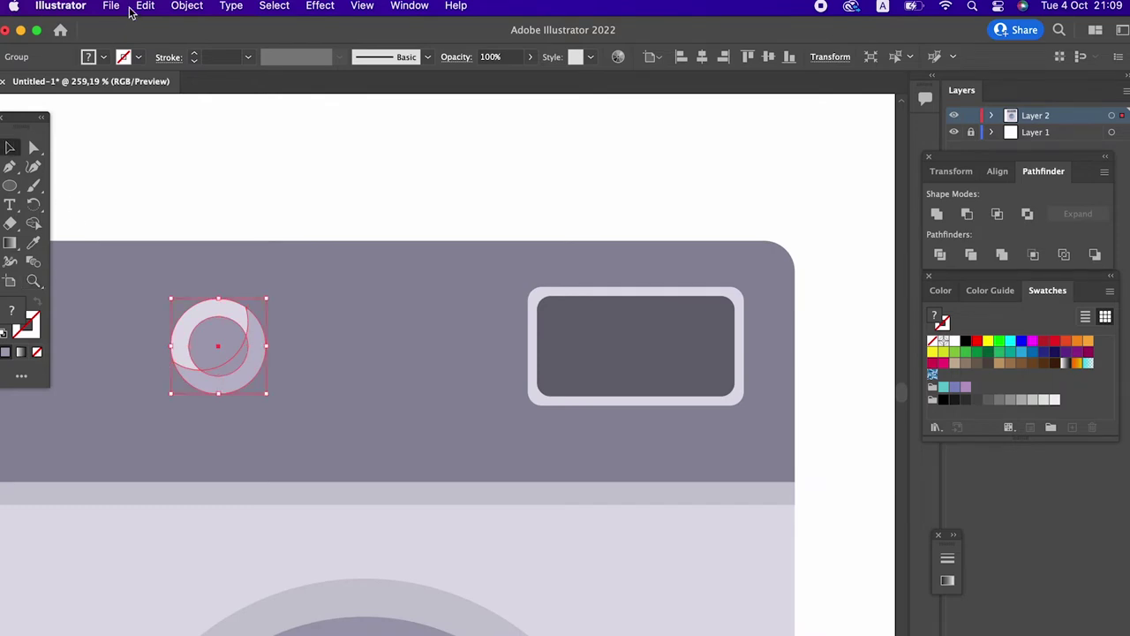
{"action": "left_click", "coordinate": [145, 6]}
{"action": "left_click", "coordinate": [176, 88]}
{"action": "left_click", "coordinate": [146, 7]}
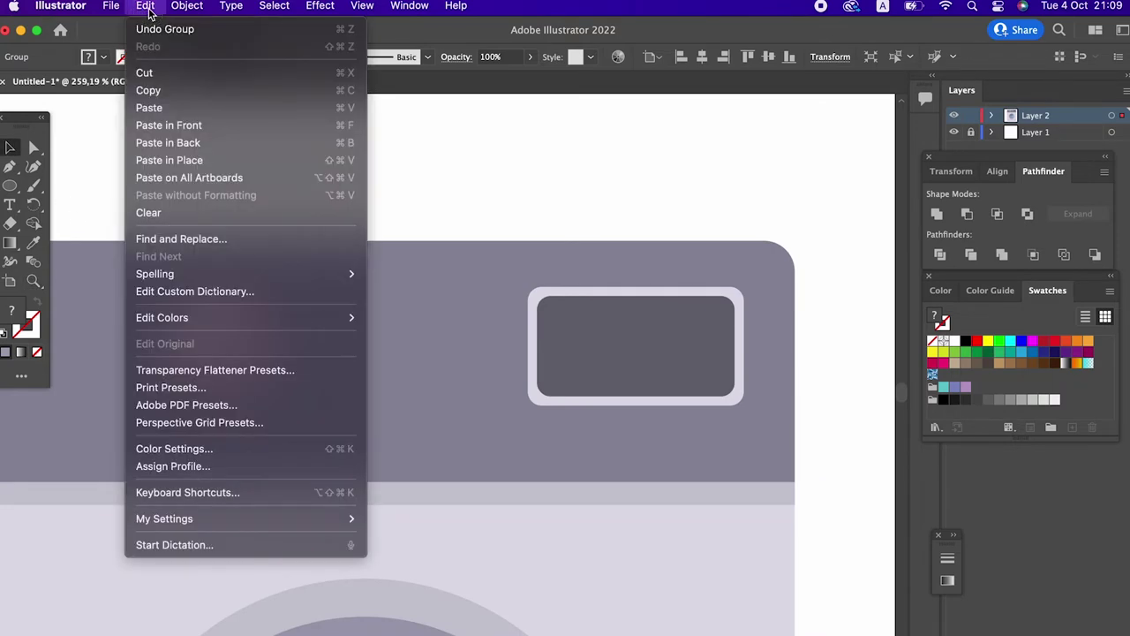
{"action": "left_click", "coordinate": [189, 125]}
{"action": "left_click_drag", "start_coordinate": [250, 386], "coordinate": [363, 388]}
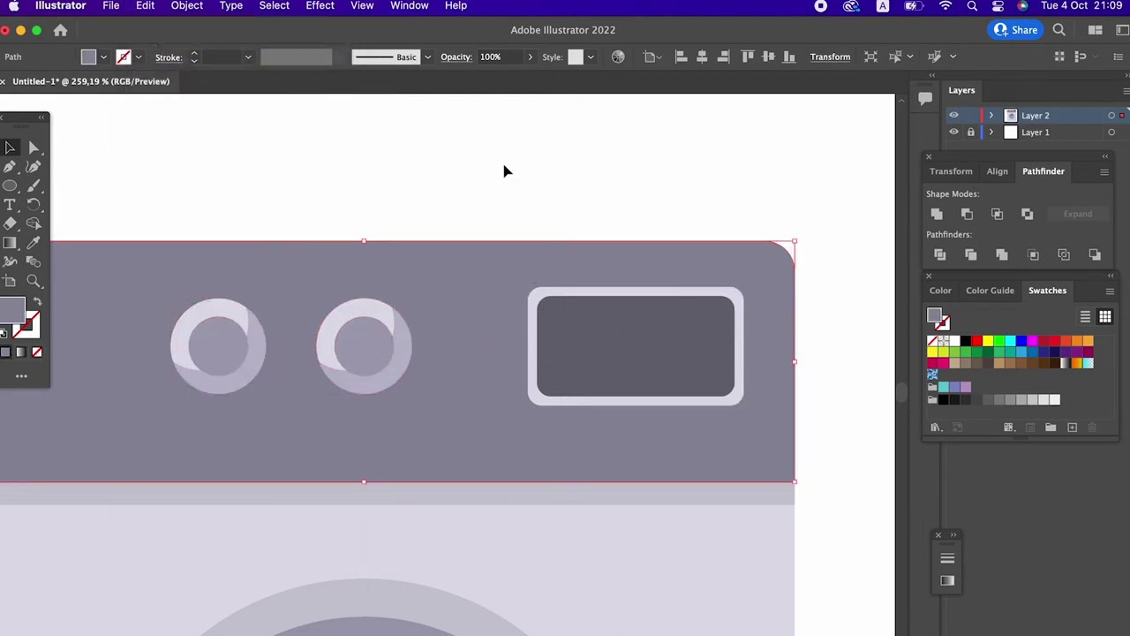
{"action": "key", "text": "z"}
{"action": "left_click", "coordinate": [459, 164], "text": "alt"}
{"action": "scroll", "coordinate": [353, 309], "scroll_direction": "up", "scroll_amount": 5}
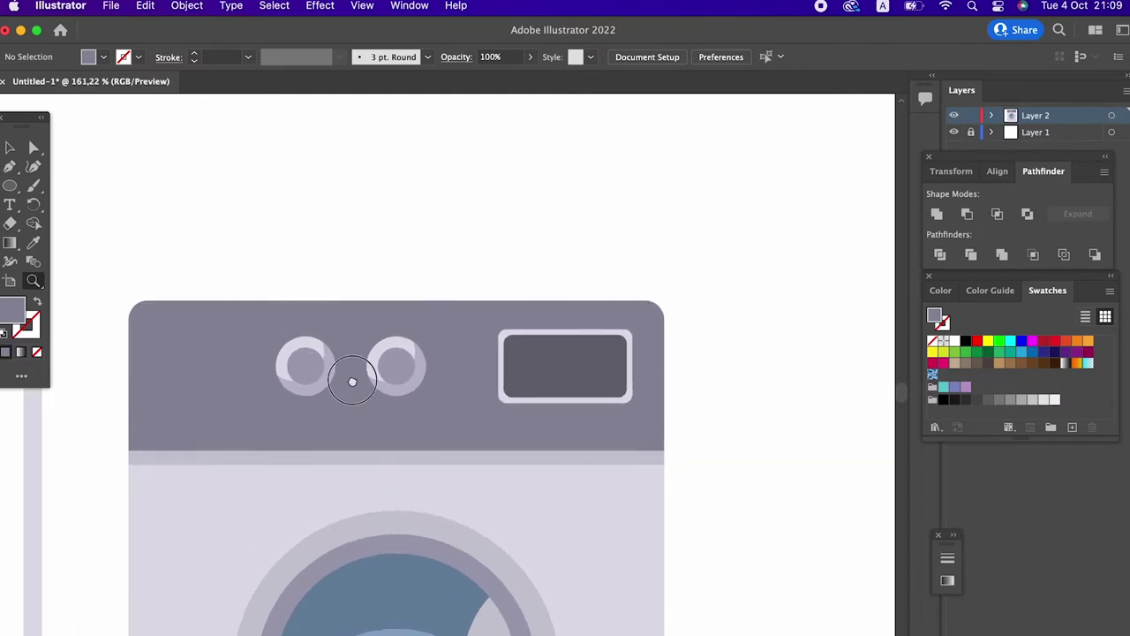
Step: Draw a small circle below the display in the knob ring's lavender
{"action": "scroll", "coordinate": [462, 363], "scroll_direction": "up", "scroll_amount": 3}
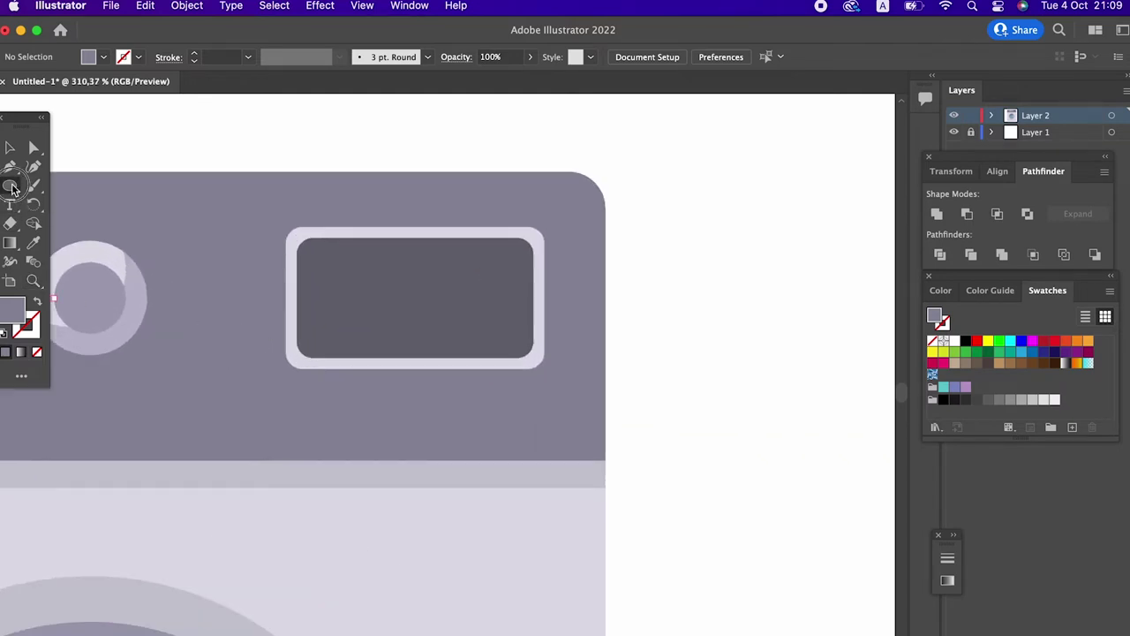
{"action": "left_click_drag", "start_coordinate": [285, 393], "coordinate": [331, 435]}
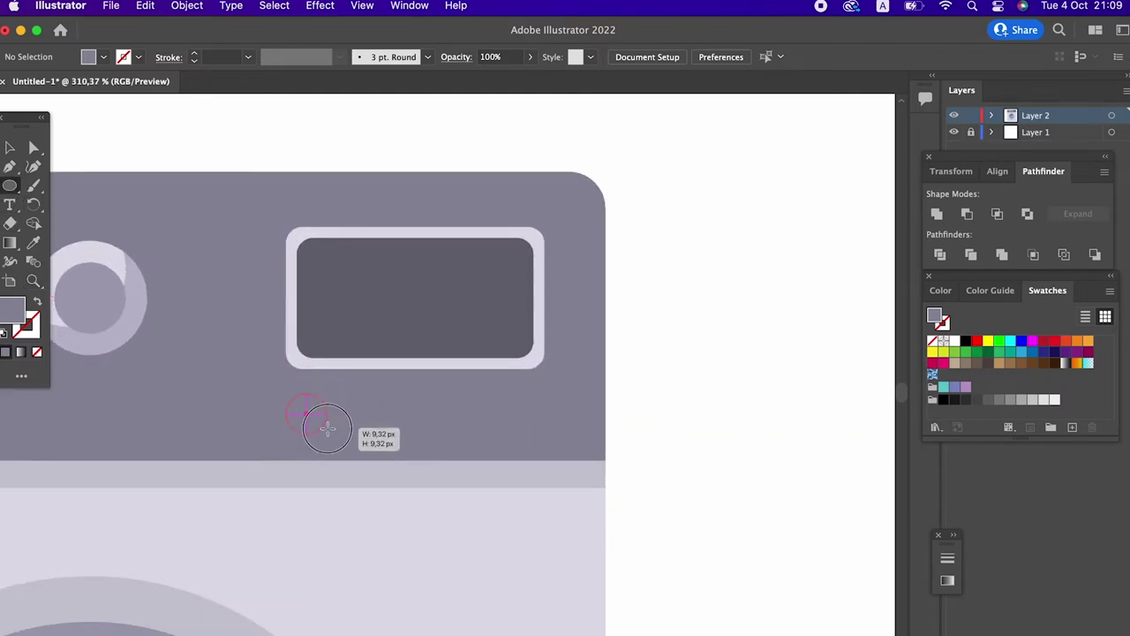
{"action": "left_click", "coordinate": [33, 243]}
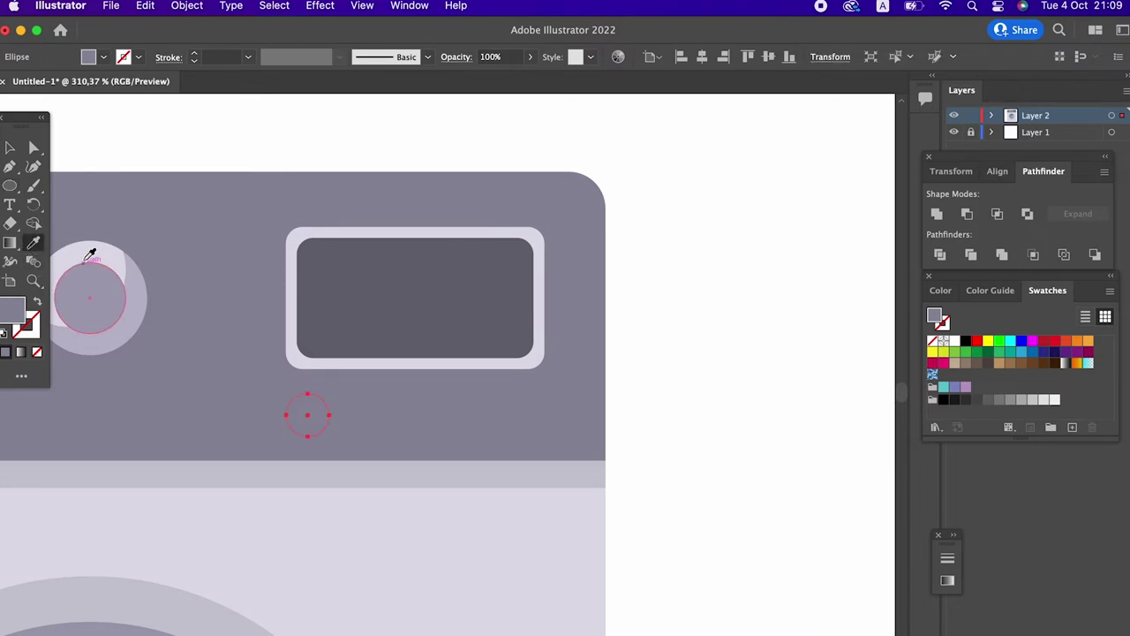
{"action": "left_click", "coordinate": [91, 251]}
{"action": "left_click", "coordinate": [9, 148]}
{"action": "left_click", "coordinate": [714, 444]}
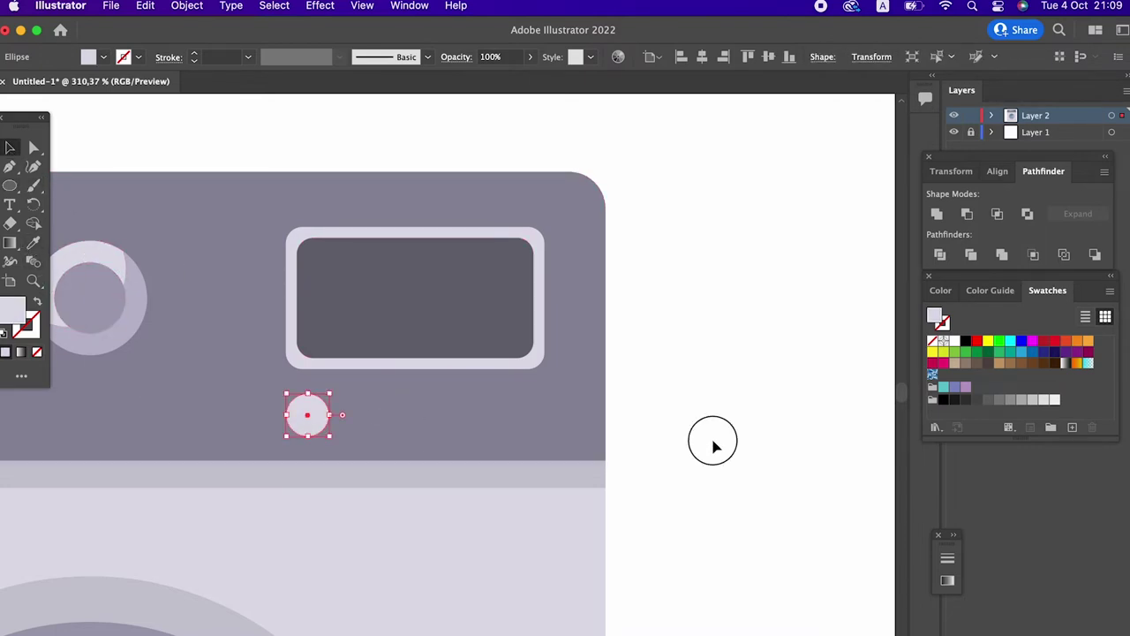
{"action": "key", "text": "z"}
{"action": "left_click_drag", "start_coordinate": [636, 415], "coordinate": [558, 406]}
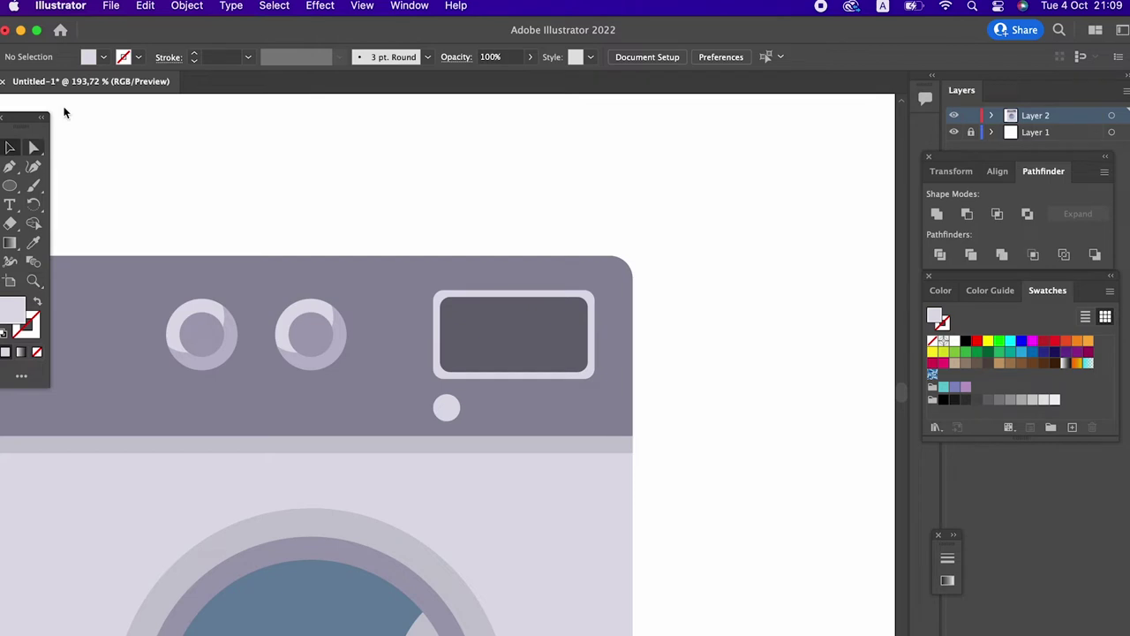
Step: Paste a copy of the small circle in front and shrink it into an inner circle
{"action": "left_click", "coordinate": [120, 8]}
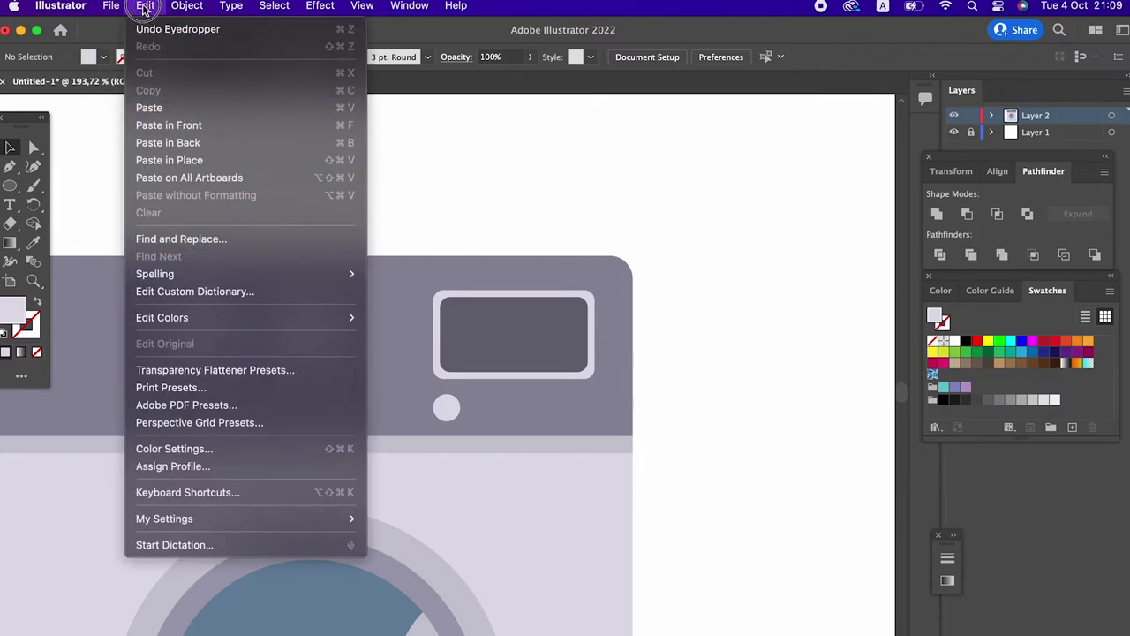
{"action": "left_click", "coordinate": [449, 408]}
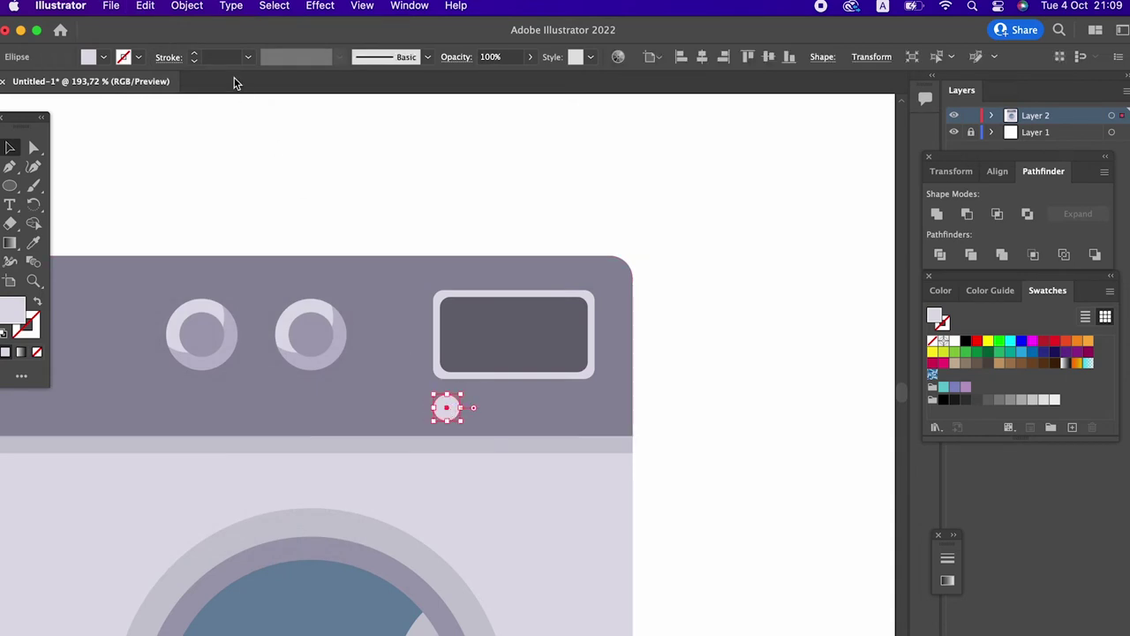
{"action": "left_click_drag", "start_coordinate": [430, 311], "coordinate": [662, 553]}
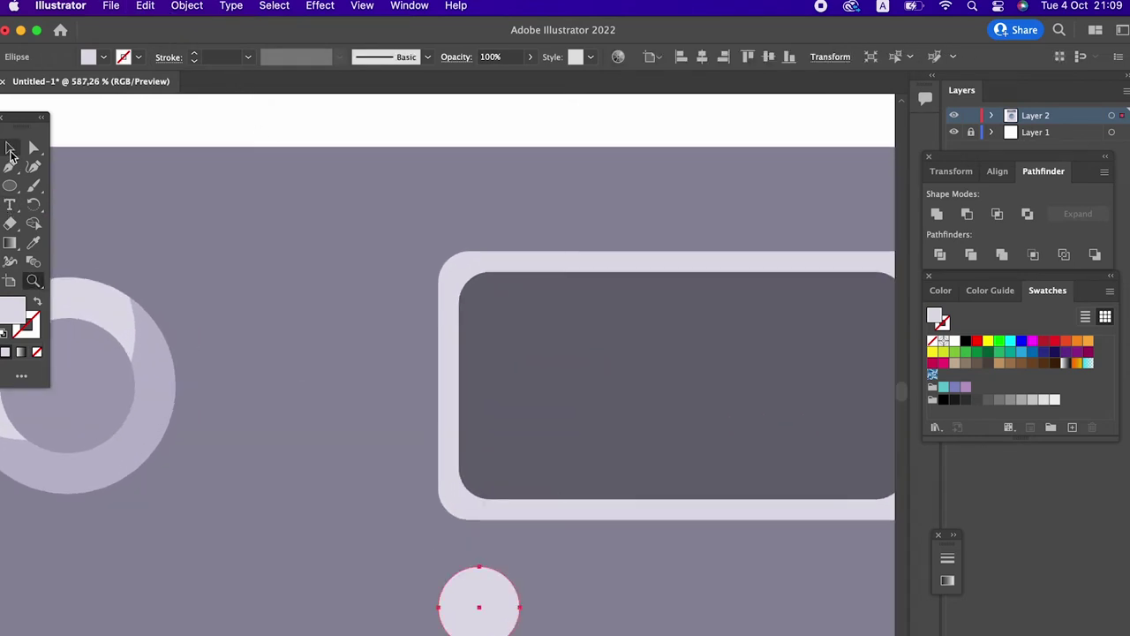
{"action": "left_click", "coordinate": [9, 148]}
{"action": "left_click", "coordinate": [146, 5]}
{"action": "left_click", "coordinate": [148, 89]}
{"action": "left_click", "coordinate": [146, 6]}
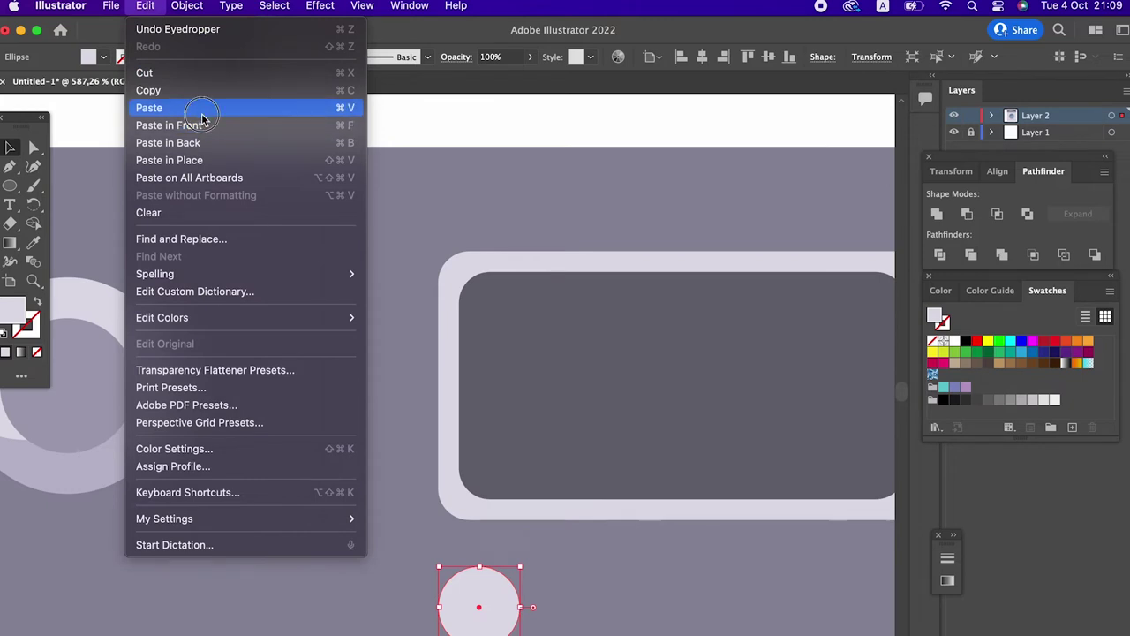
{"action": "left_click", "coordinate": [205, 125]}
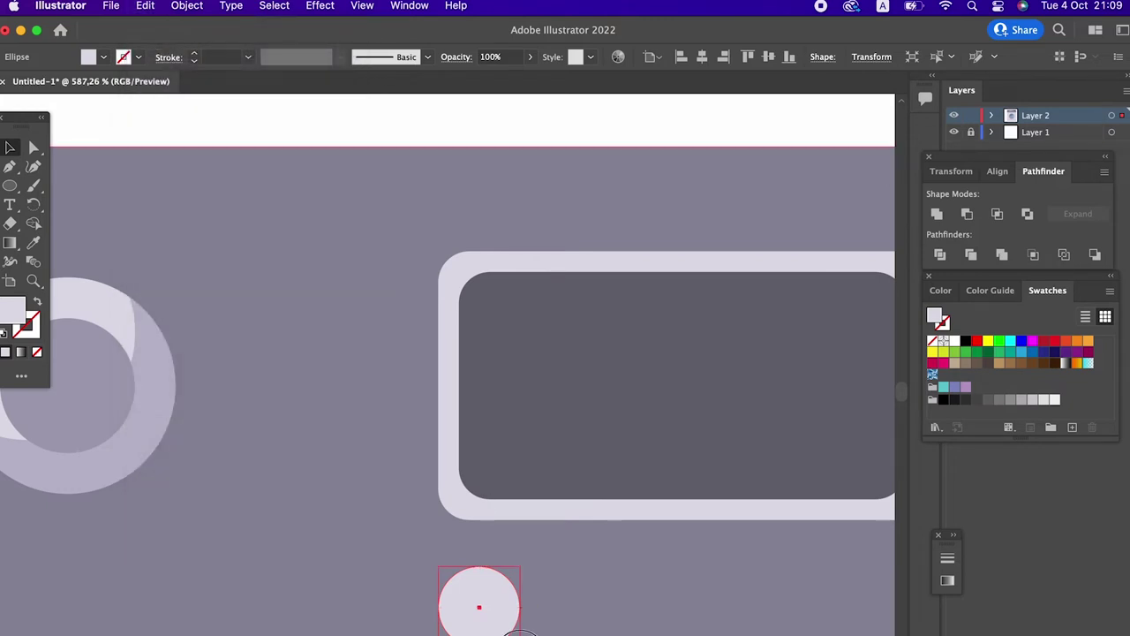
{"action": "left_click_drag", "start_coordinate": [520, 607], "coordinate": [513, 629]}
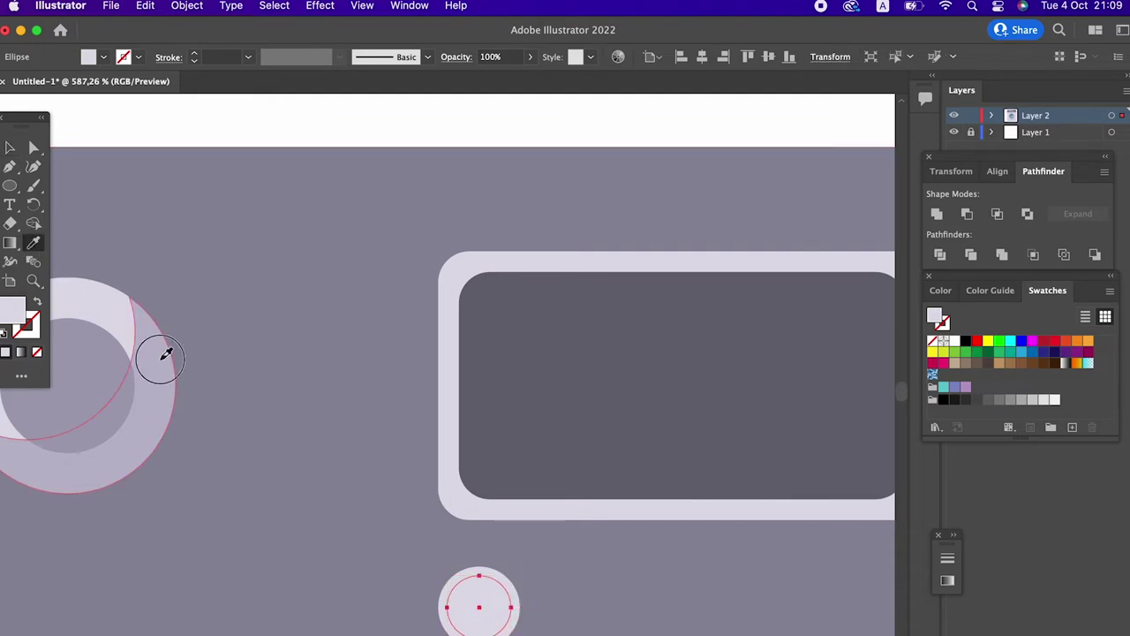
{"action": "key", "text": "z"}
{"action": "mouse_move", "coordinate": [257, 374]}
{"action": "left_mouse_down"}
{"action": "mouse_move", "coordinate": [100, 380]}
{"action": "mouse_move", "coordinate": [159, 398]}
{"action": "left_mouse_up"}
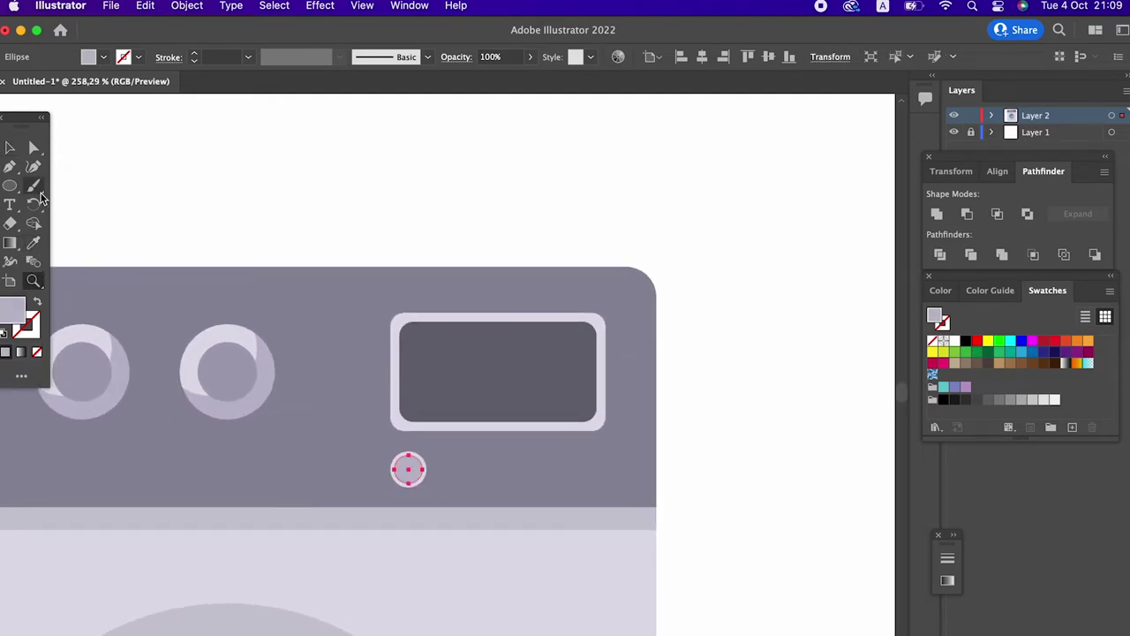
Step: Fine-tune the small button's circle size and group its two circles
{"action": "key", "text": "v"}
{"action": "left_click", "coordinate": [408, 469]}
{"action": "key", "text": "z"}
{"action": "left_click_drag", "start_coordinate": [380, 459], "coordinate": [595, 626]}
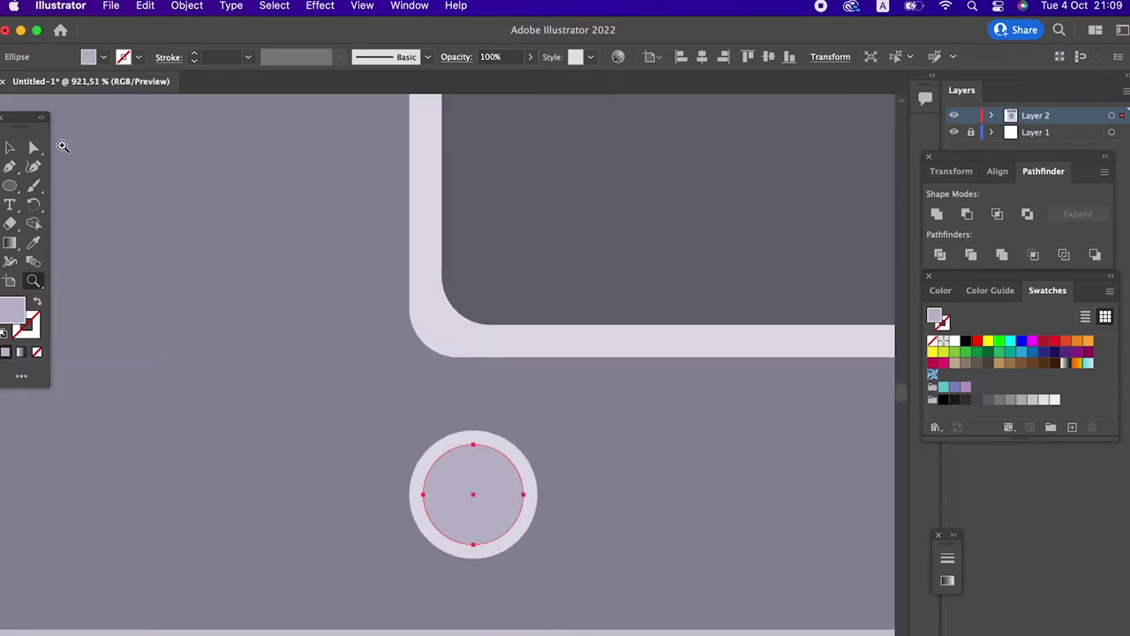
{"action": "left_click", "coordinate": [10, 148]}
{"action": "left_click_drag", "start_coordinate": [526, 543], "coordinate": [523, 543]}
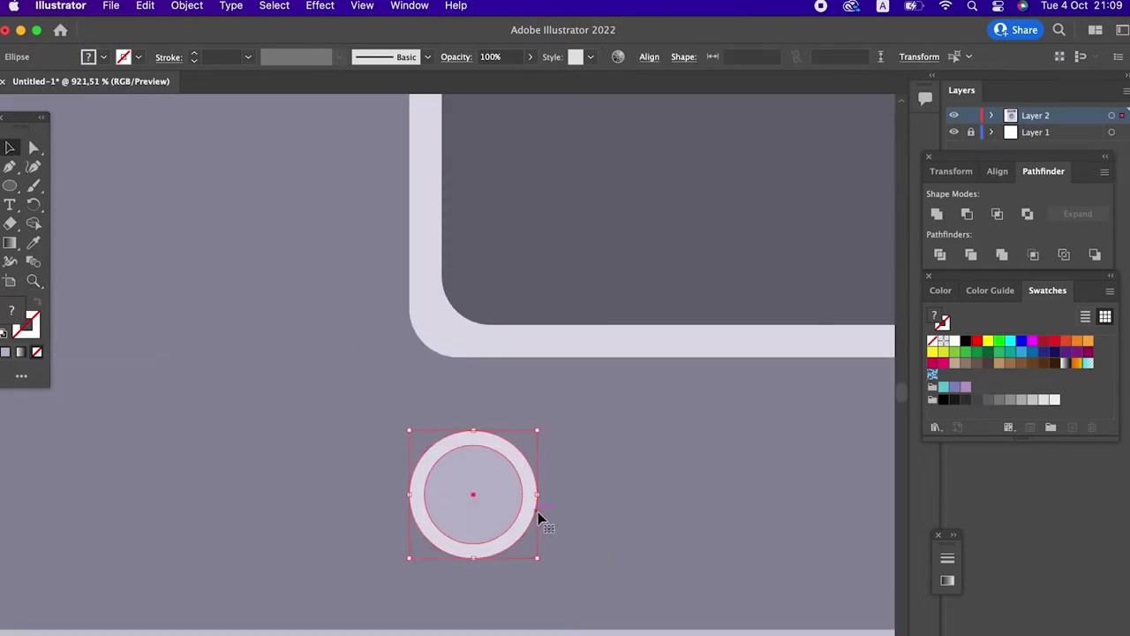
{"action": "key", "text": "z"}
{"action": "left_click_drag", "start_coordinate": [538, 511], "coordinate": [389, 499]}
{"action": "left_click", "coordinate": [11, 148]}
{"action": "left_click", "coordinate": [618, 552]}
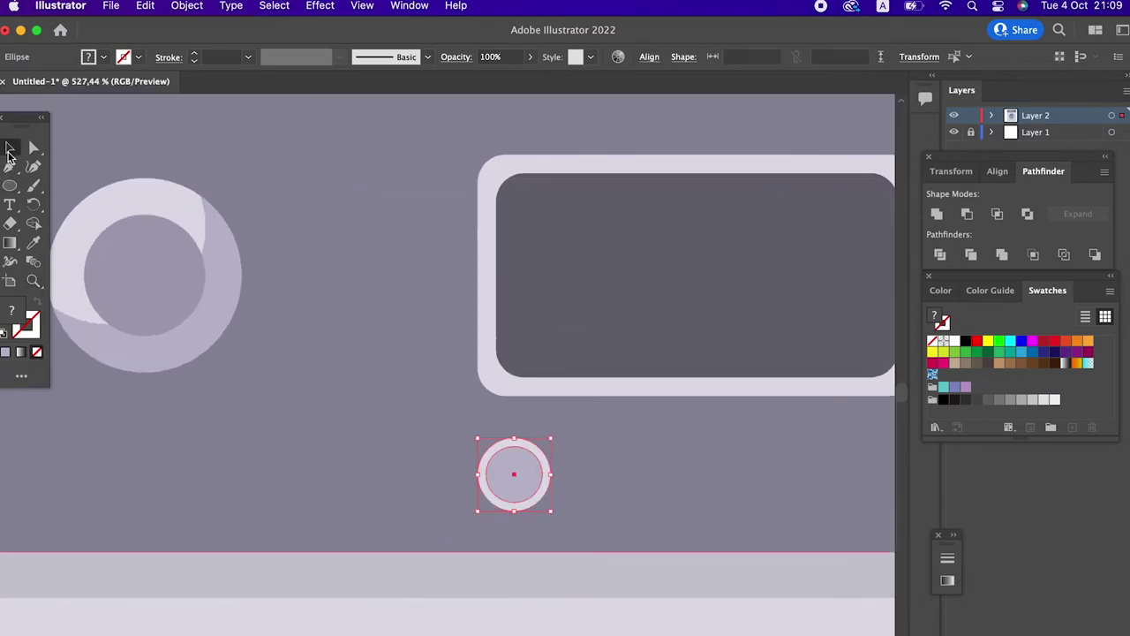
{"action": "left_click", "coordinate": [551, 488]}
{"action": "left_click", "coordinate": [187, 7]}
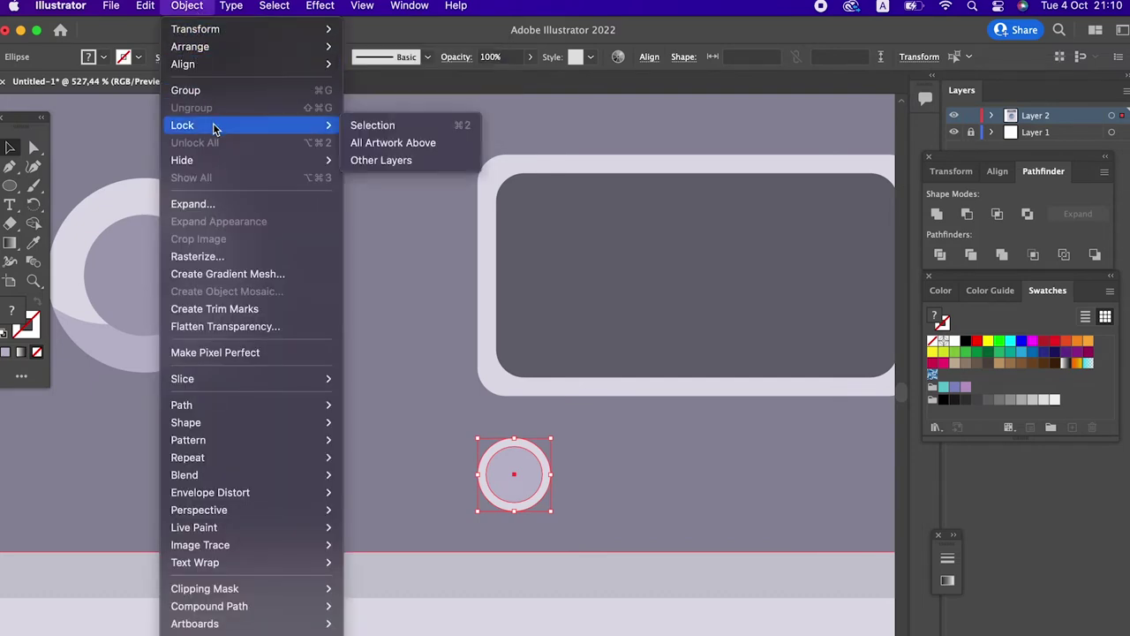
{"action": "left_click", "coordinate": [211, 99]}
Step: Duplicate the grouped button and move the copy right, below the display's right edge
{"action": "left_click", "coordinate": [187, 6]}
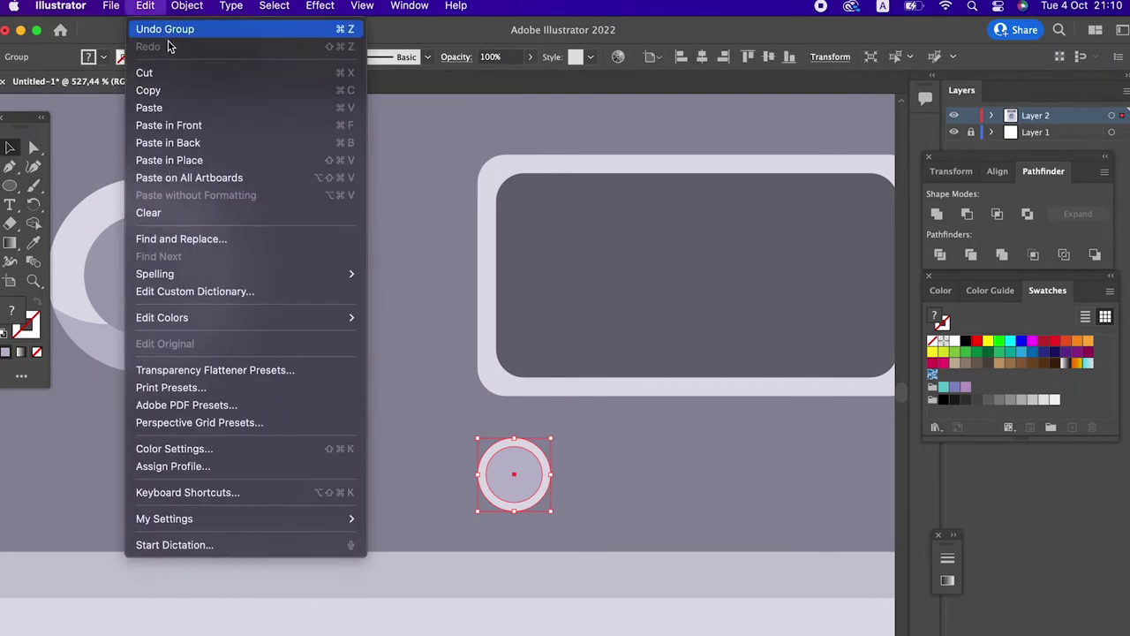
{"action": "left_click", "coordinate": [183, 97]}
{"action": "left_click", "coordinate": [187, 6]}
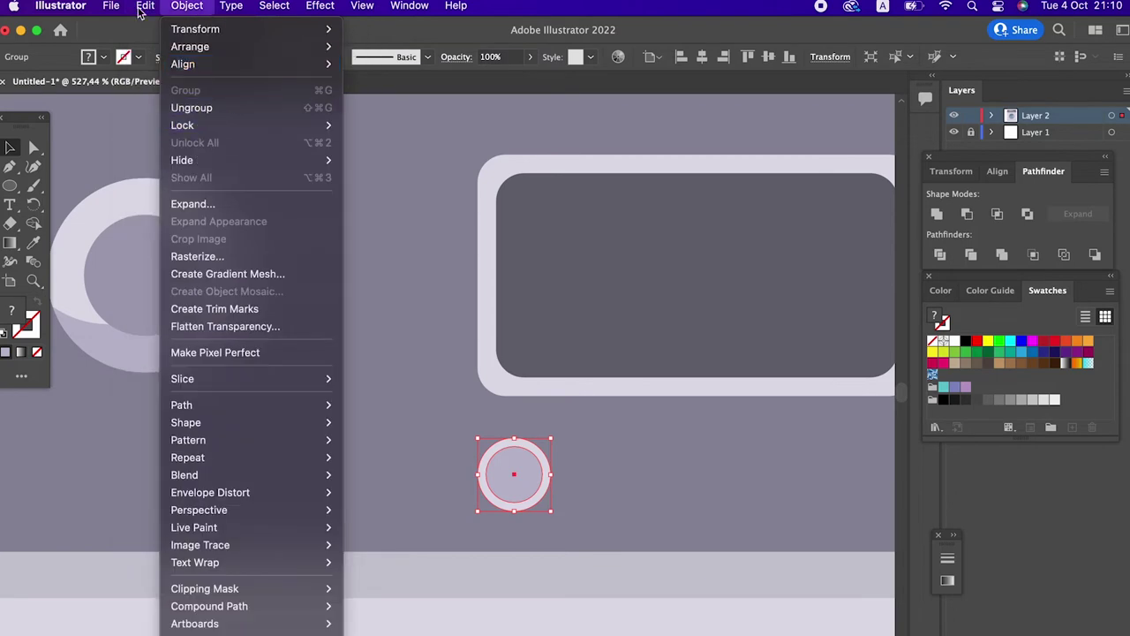
{"action": "left_click", "coordinate": [203, 125]}
{"action": "left_click_drag", "start_coordinate": [729, 467], "coordinate": [399, 391]}
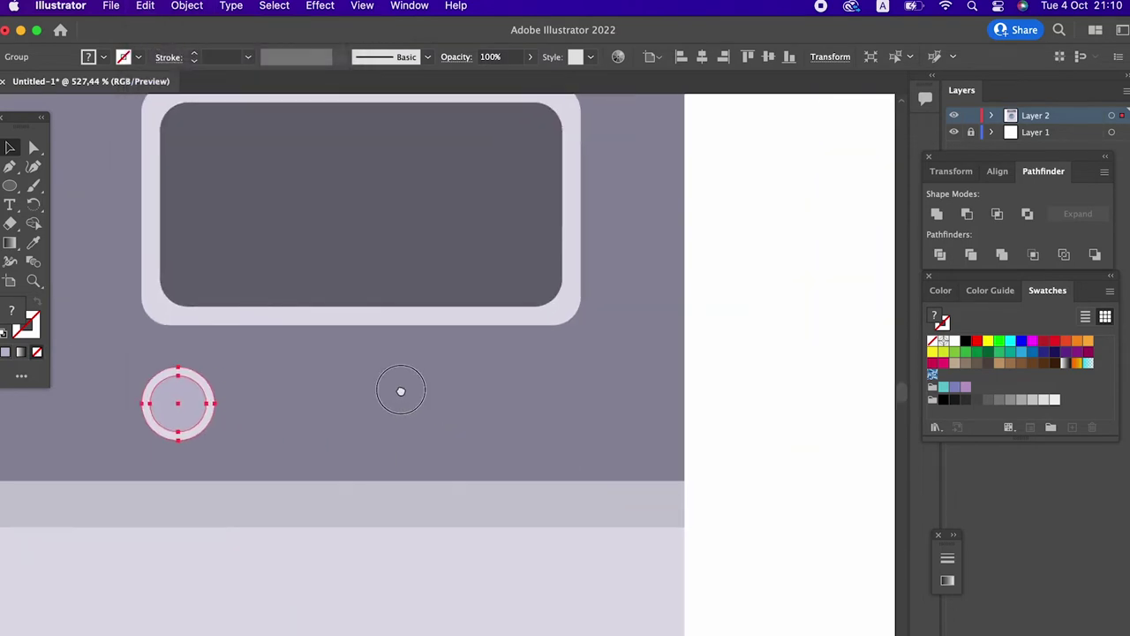
{"action": "left_click_drag", "start_coordinate": [209, 415], "coordinate": [573, 448]}
{"action": "scroll", "coordinate": [600, 437], "scroll_direction": "left", "scroll_amount": 5}
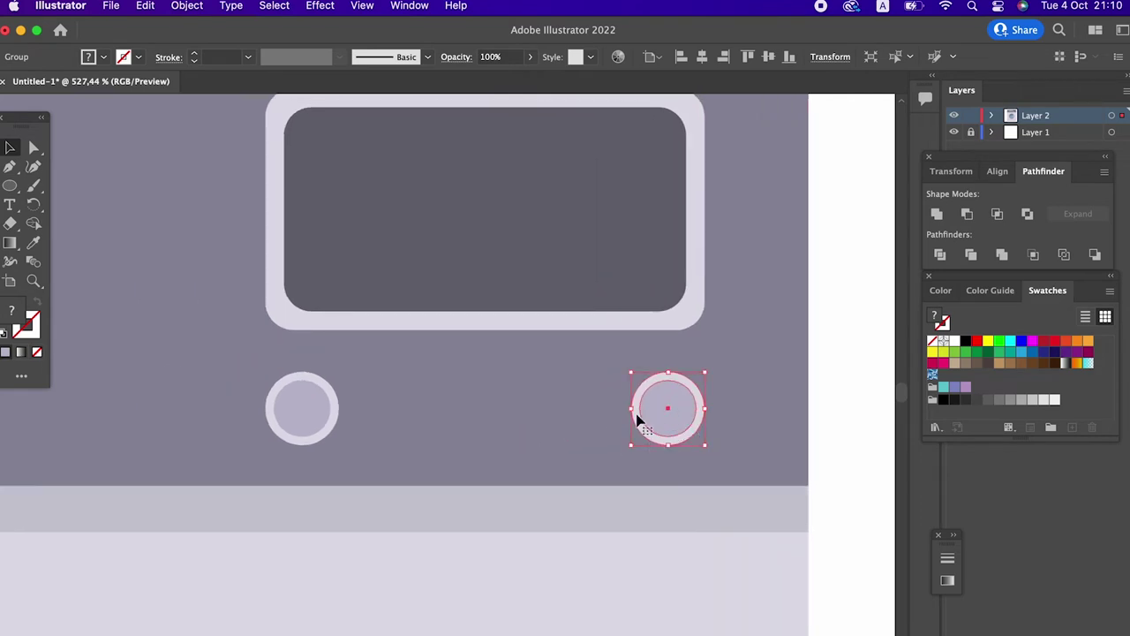
{"action": "left_click", "coordinate": [844, 475]}
{"action": "left_click", "coordinate": [328, 416]}
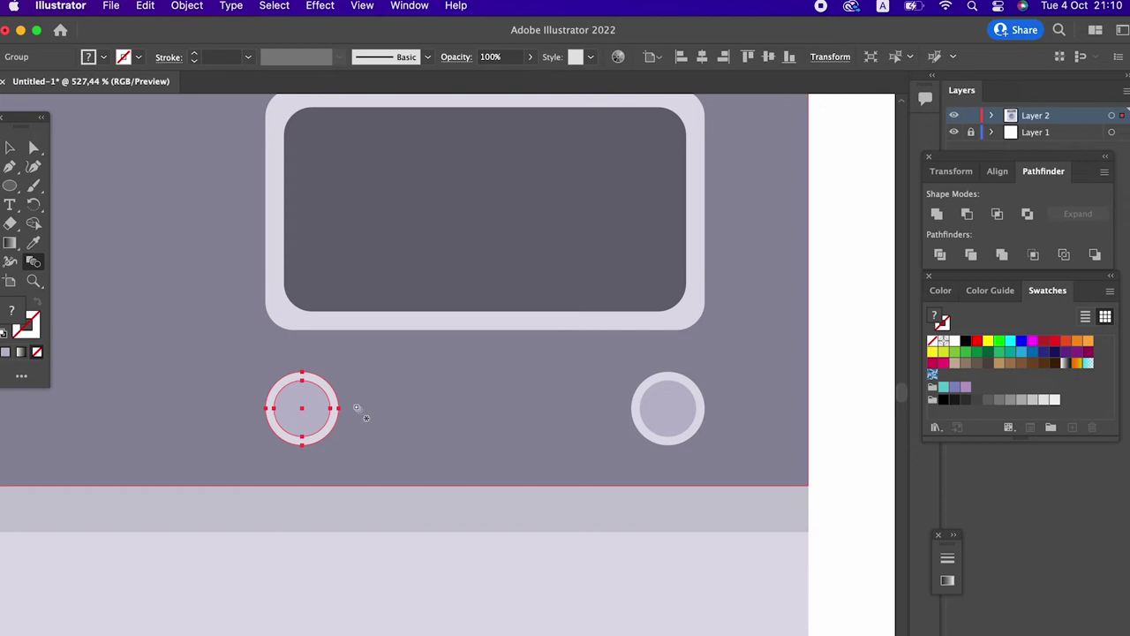
Step: Blend the two buttons with two specified steps
{"action": "left_click", "coordinate": [656, 403], "text": "alt"}
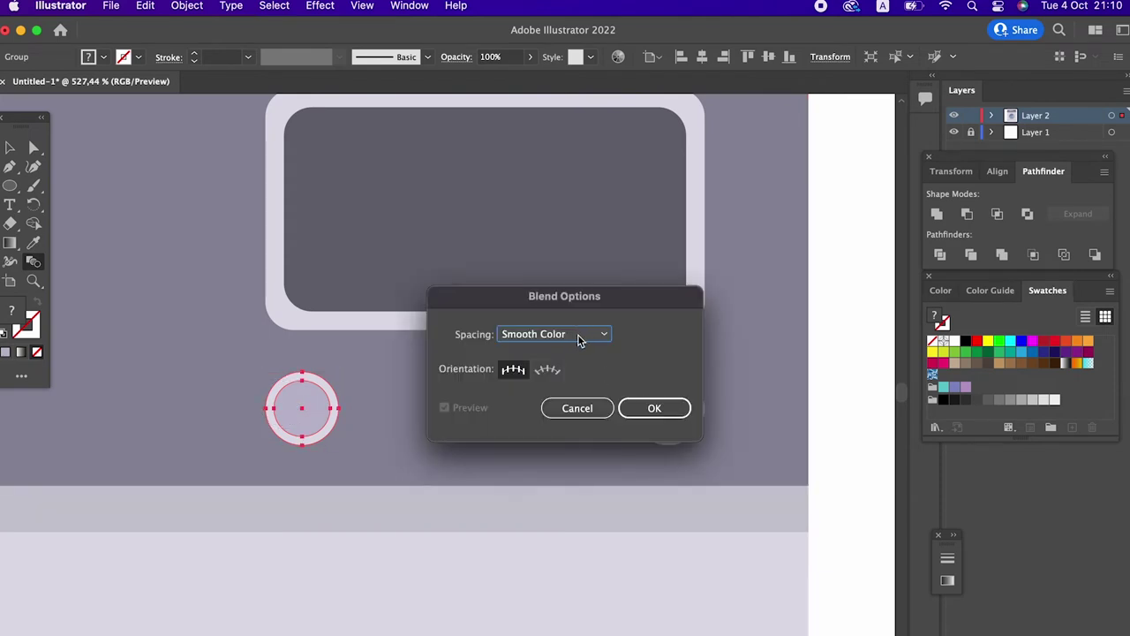
{"action": "left_click", "coordinate": [579, 339]}
{"action": "left_click", "coordinate": [588, 369]}
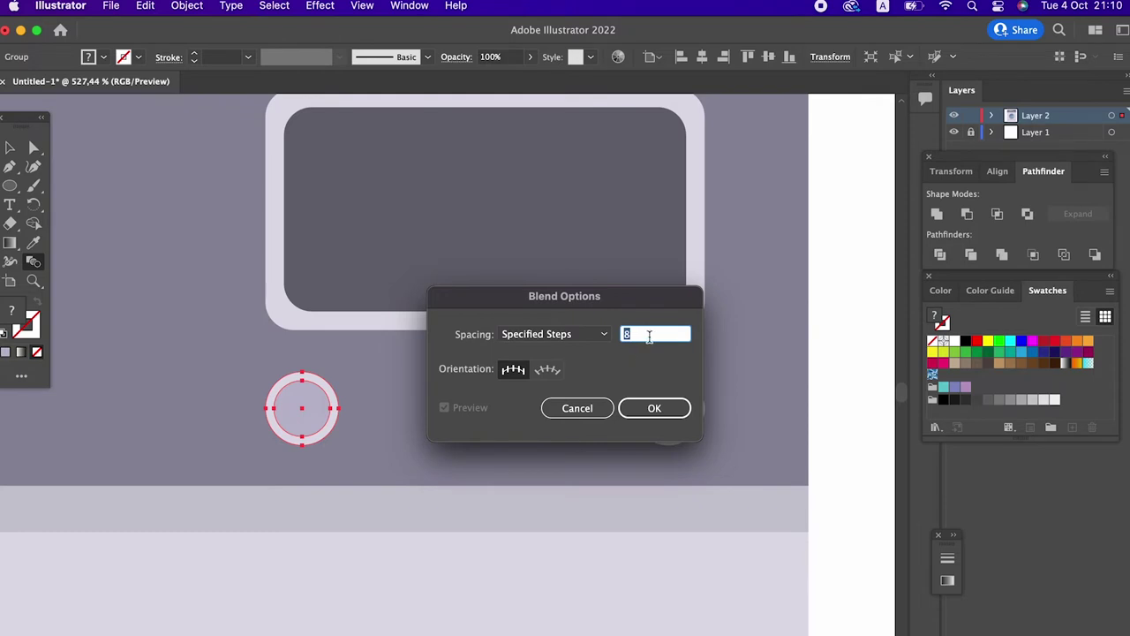
{"action": "left_click", "coordinate": [655, 408]}
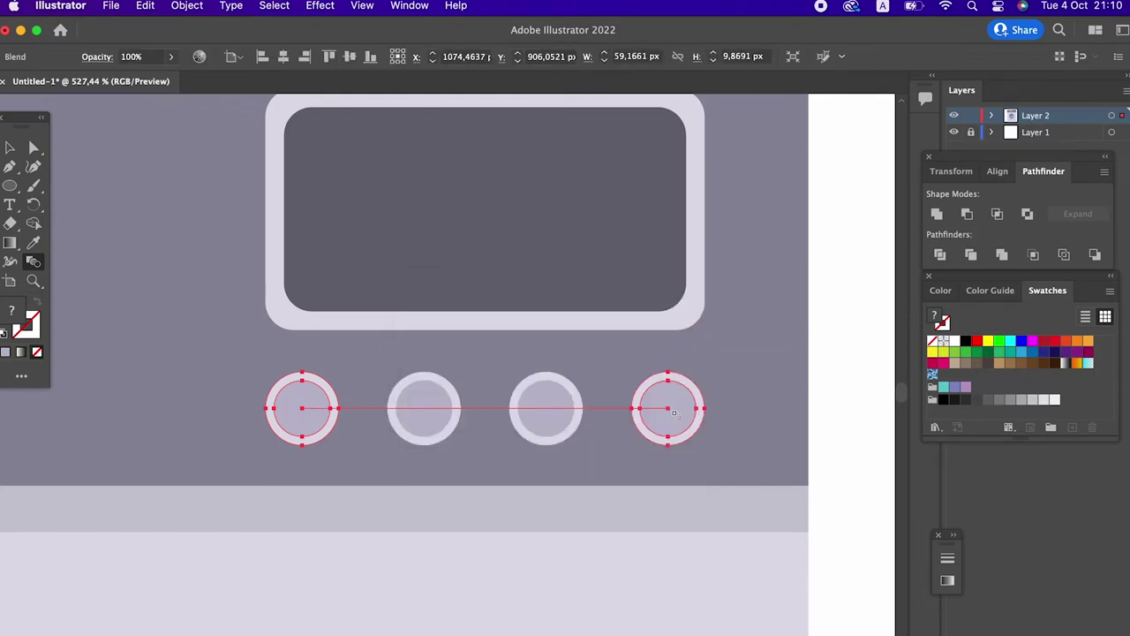
{"action": "left_click", "coordinate": [14, 149]}
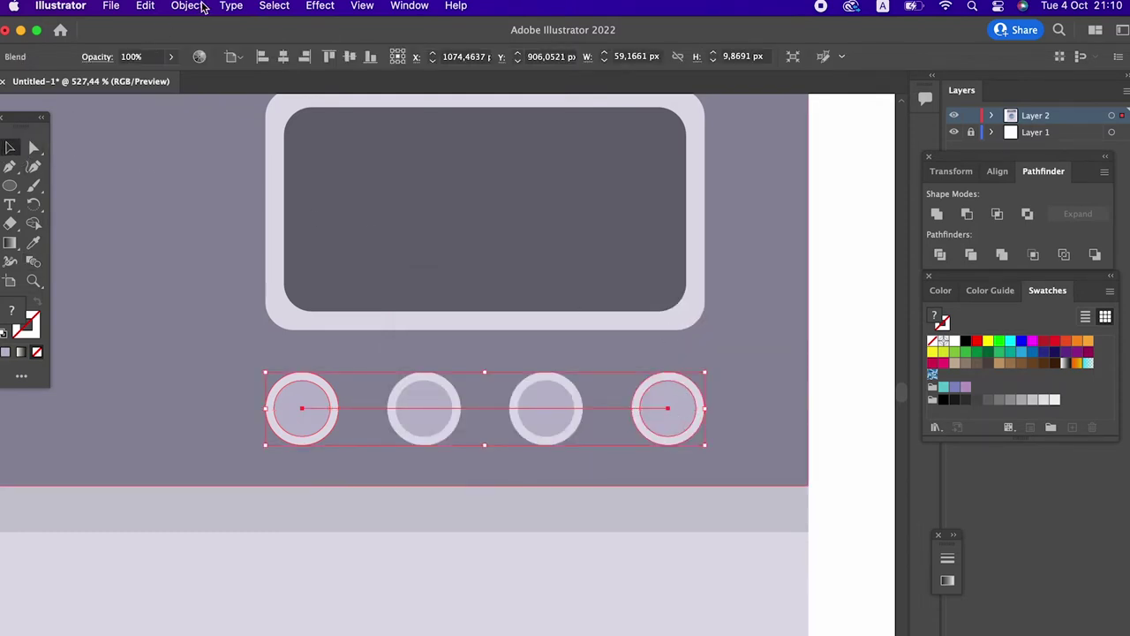
Step: Expand the blend into four separate button circles
{"action": "left_click", "coordinate": [202, 7]}
{"action": "left_click", "coordinate": [237, 204]}
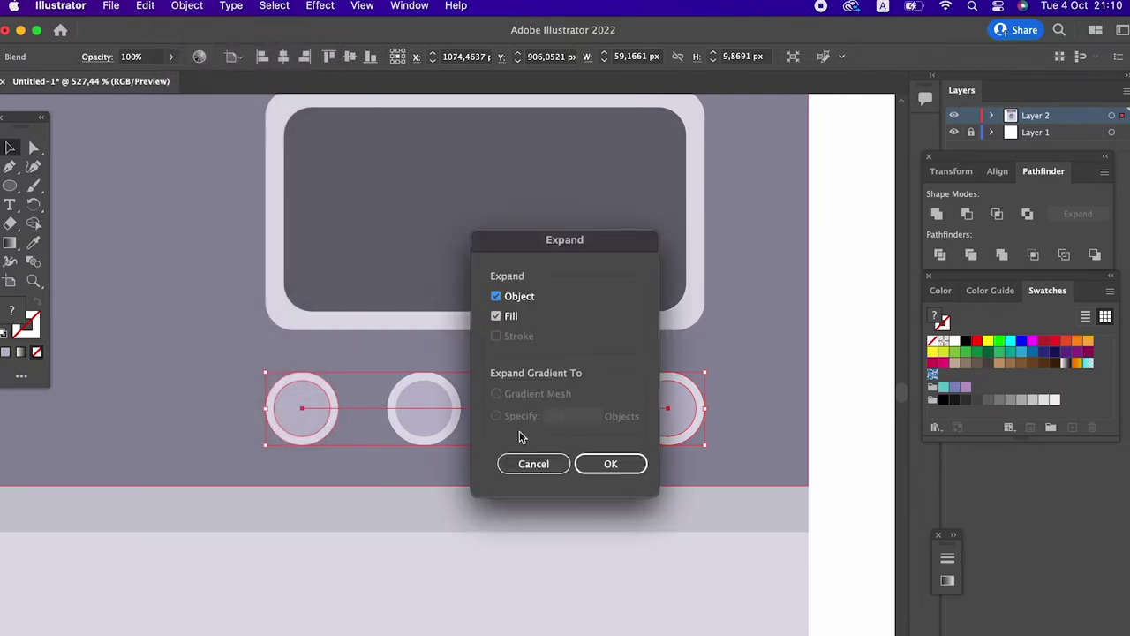
{"action": "left_click", "coordinate": [588, 464]}
{"action": "left_click", "coordinate": [838, 386]}
Step: Scroll around the canvas to inspect the four expanded buttons
{"action": "scroll", "coordinate": [709, 365], "scroll_direction": "down", "scroll_amount": 3}
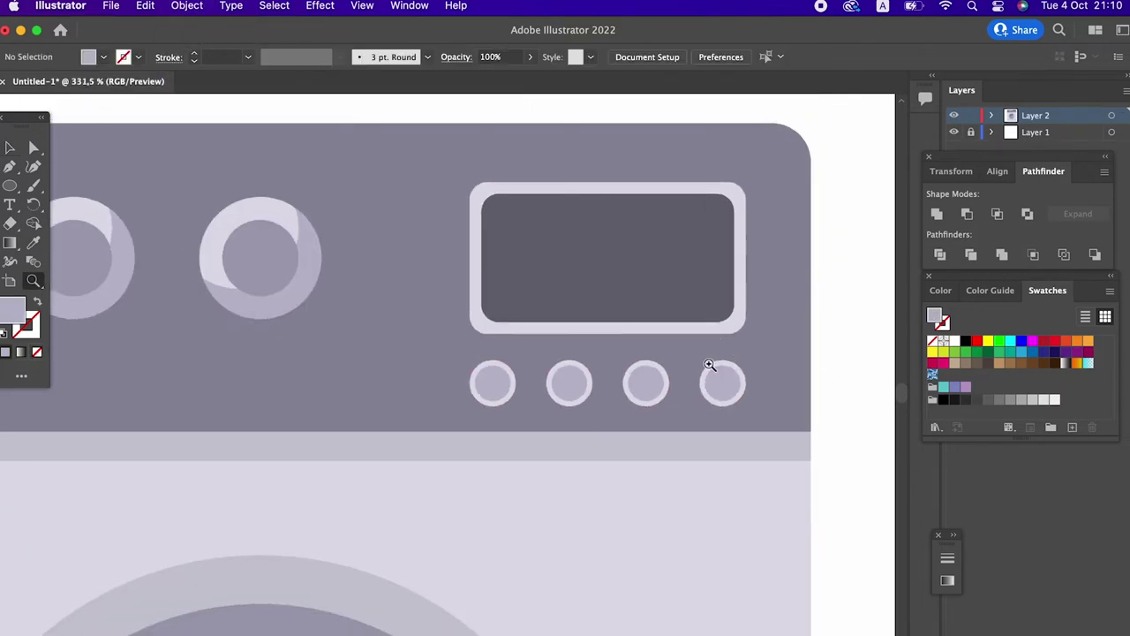
{"action": "scroll", "coordinate": [626, 335], "scroll_direction": "down", "scroll_amount": 2}
{"action": "scroll", "coordinate": [601, 362], "scroll_direction": "down", "scroll_amount": 2}
{"action": "scroll", "coordinate": [522, 373], "scroll_direction": "down", "scroll_amount": 2}
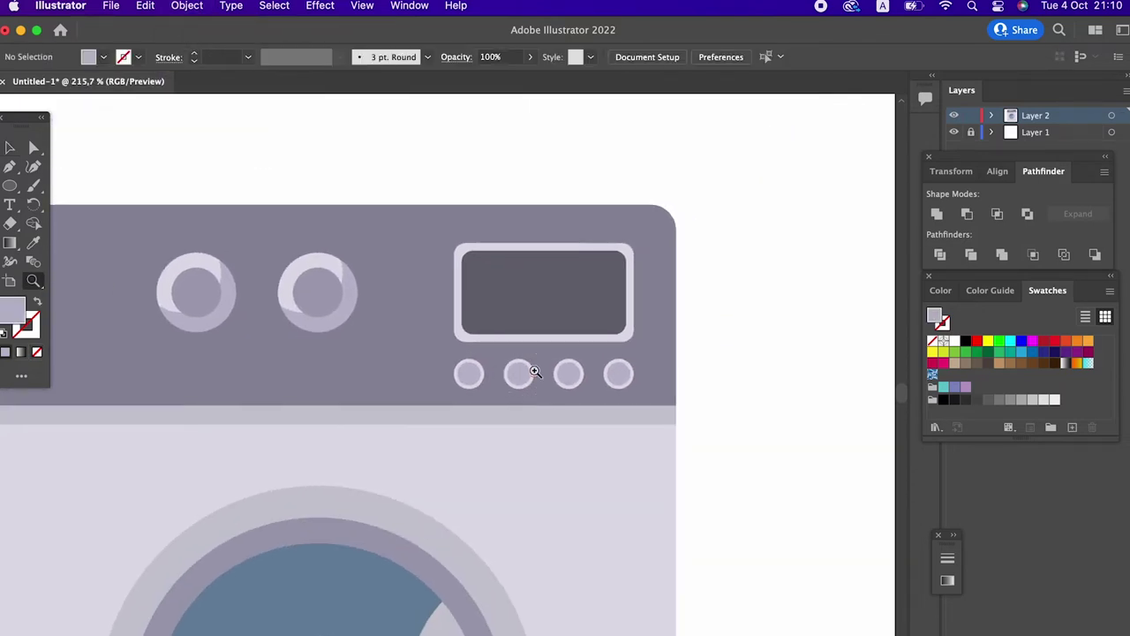
{"action": "scroll", "coordinate": [513, 374], "scroll_direction": "down", "scroll_amount": 2}
{"action": "scroll", "coordinate": [508, 363], "scroll_direction": "up", "scroll_amount": 1}
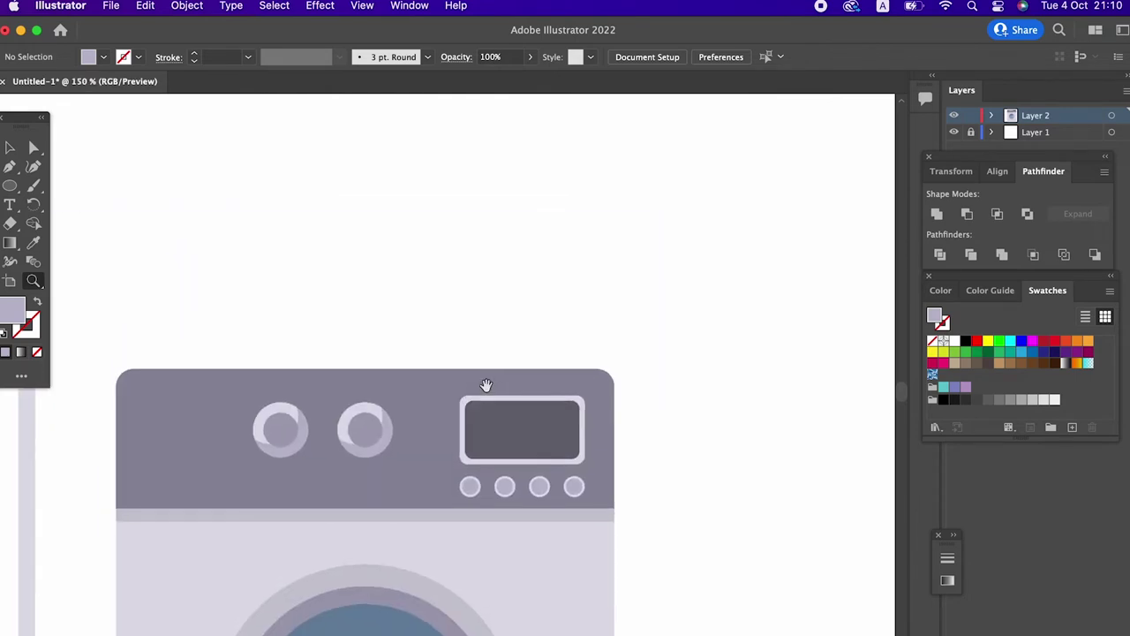
{"action": "scroll", "coordinate": [482, 415], "scroll_direction": "up", "scroll_amount": 1}
{"action": "scroll", "coordinate": [471, 446], "scroll_direction": "down", "scroll_amount": 1}
{"action": "scroll", "coordinate": [530, 397], "scroll_direction": "up", "scroll_amount": 1}
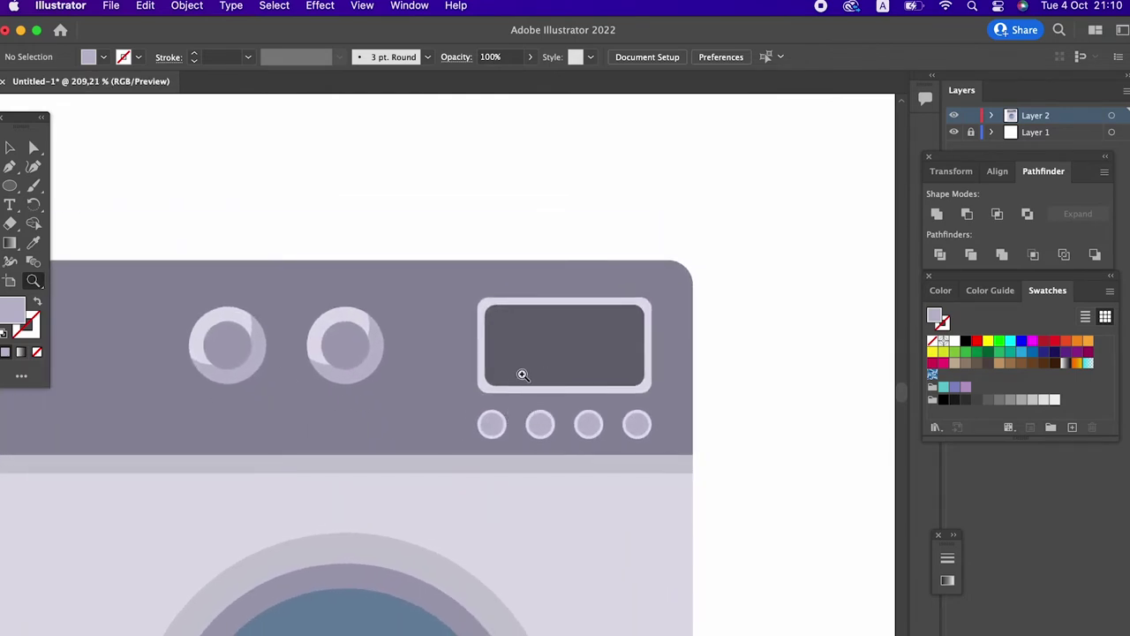
{"action": "scroll", "coordinate": [326, 386], "scroll_direction": "up", "scroll_amount": 1}
{"action": "scroll", "coordinate": [371, 327], "scroll_direction": "right", "scroll_amount": 3}
{"action": "scroll", "coordinate": [416, 262], "scroll_direction": "down", "scroll_amount": 1}
{"action": "scroll", "coordinate": [416, 263], "scroll_direction": "up", "scroll_amount": 1}
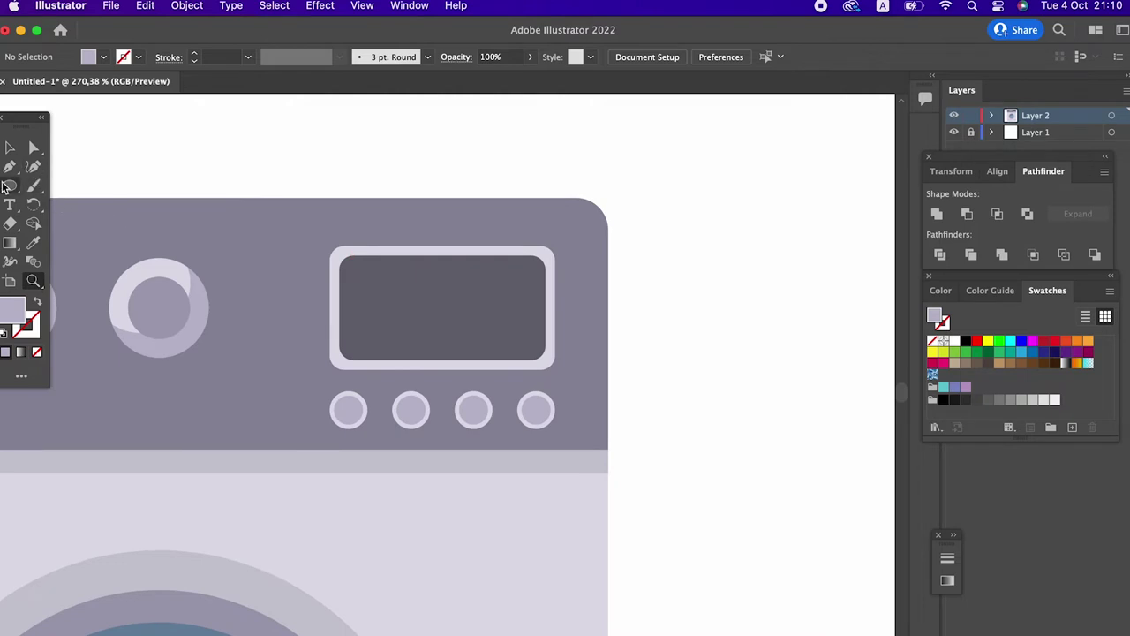
{"action": "left_click_drag", "start_coordinate": [9, 181], "coordinate": [45, 185]}
Step: Draw two tall bars over the display, a wide one and a narrower one
{"action": "left_click_drag", "start_coordinate": [339, 382], "coordinate": [397, 237]}
{"action": "left_click", "coordinate": [31, 150]}
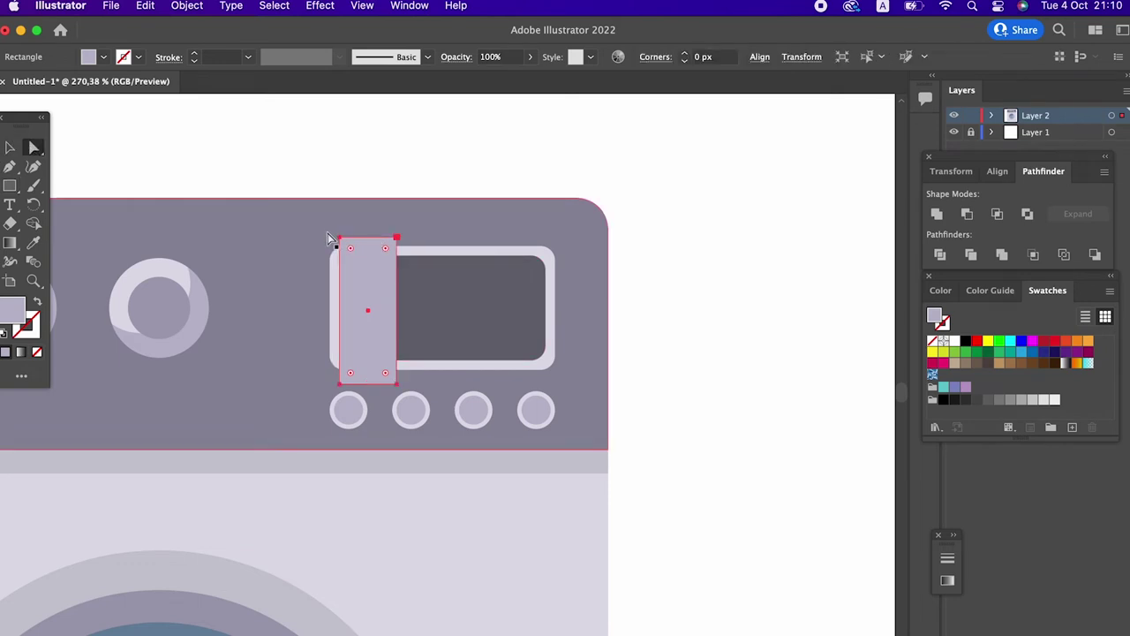
{"action": "left_click", "coordinate": [10, 187]}
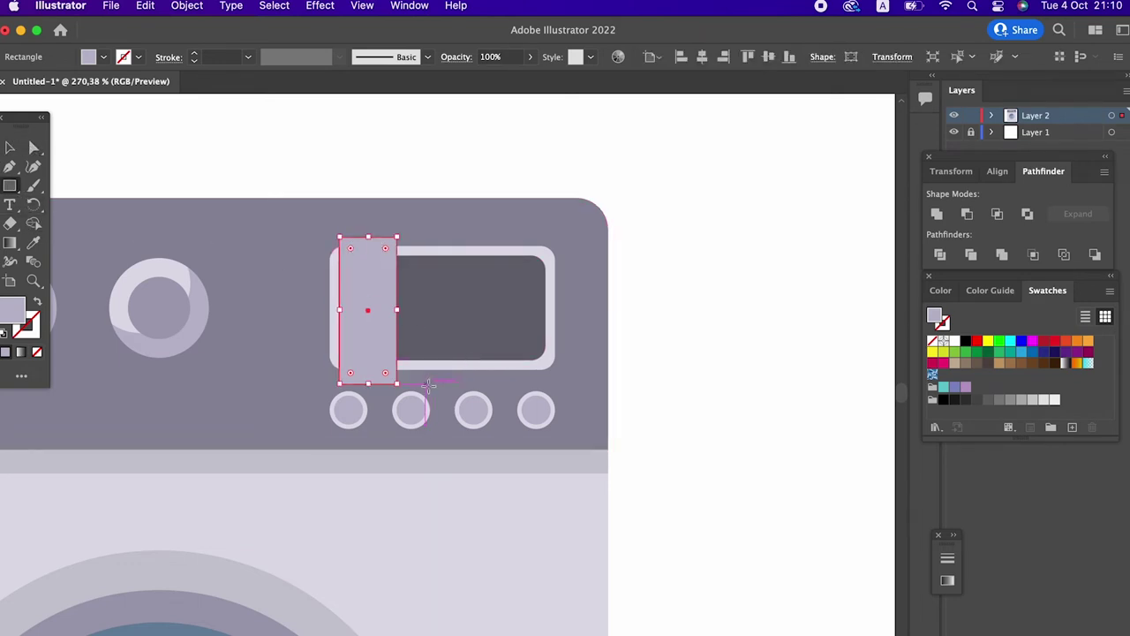
{"action": "left_click_drag", "start_coordinate": [426, 382], "coordinate": [454, 236]}
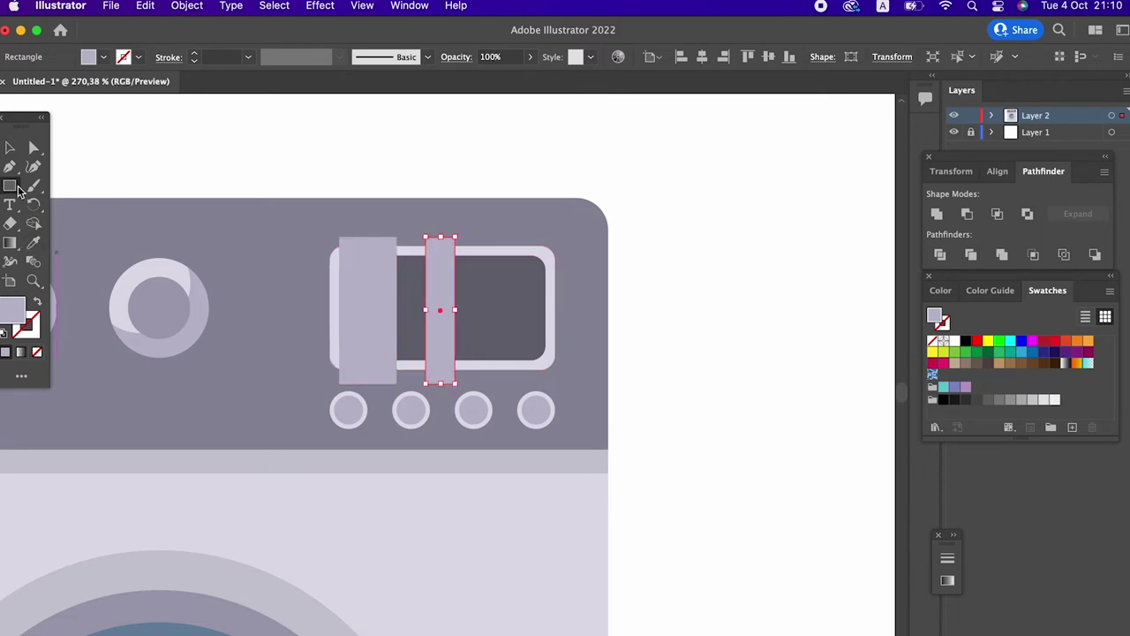
Step: Slant both bars by shifting their top anchors to the right
{"action": "left_click", "coordinate": [34, 148]}
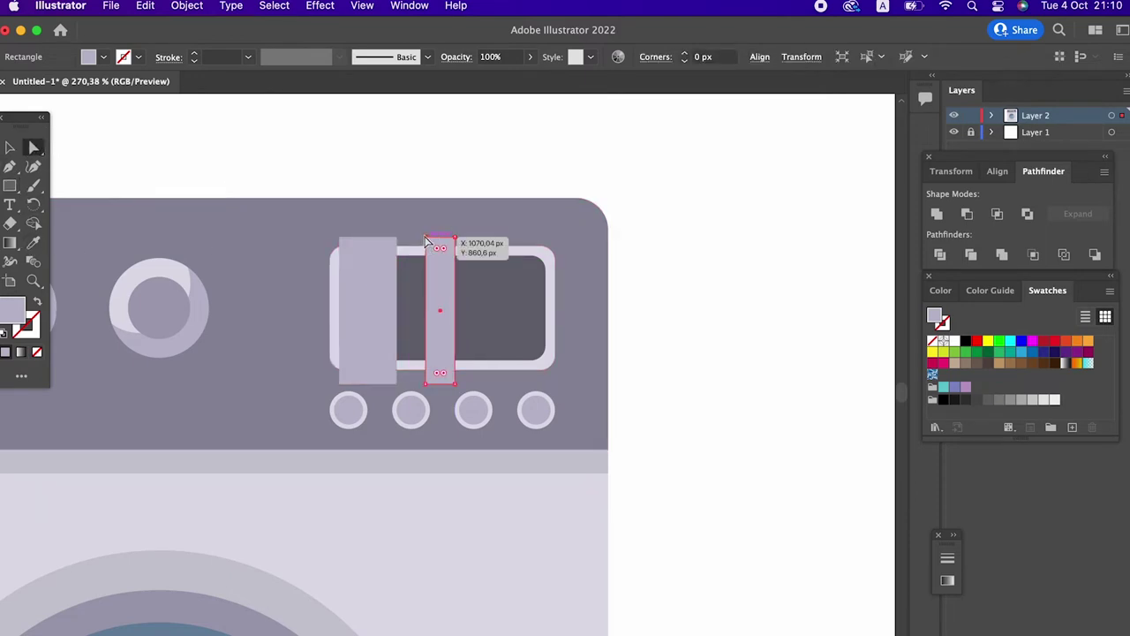
{"action": "left_click", "coordinate": [426, 236]}
{"action": "left_click", "coordinate": [396, 237], "text": "shift"}
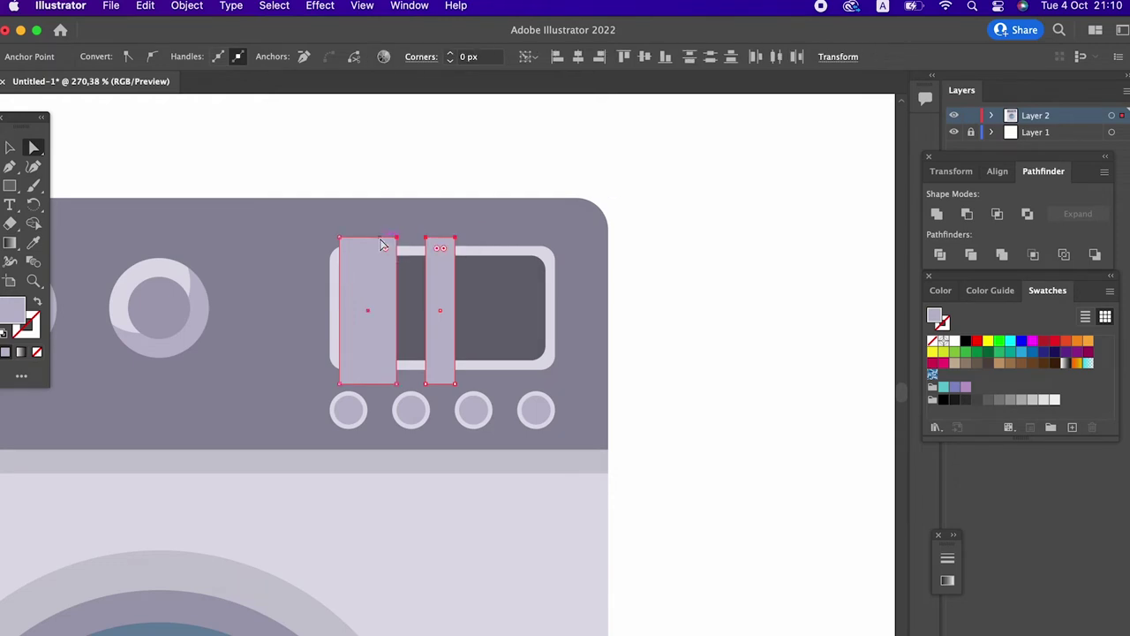
{"action": "left_click_drag", "start_coordinate": [397, 237], "coordinate": [459, 240]}
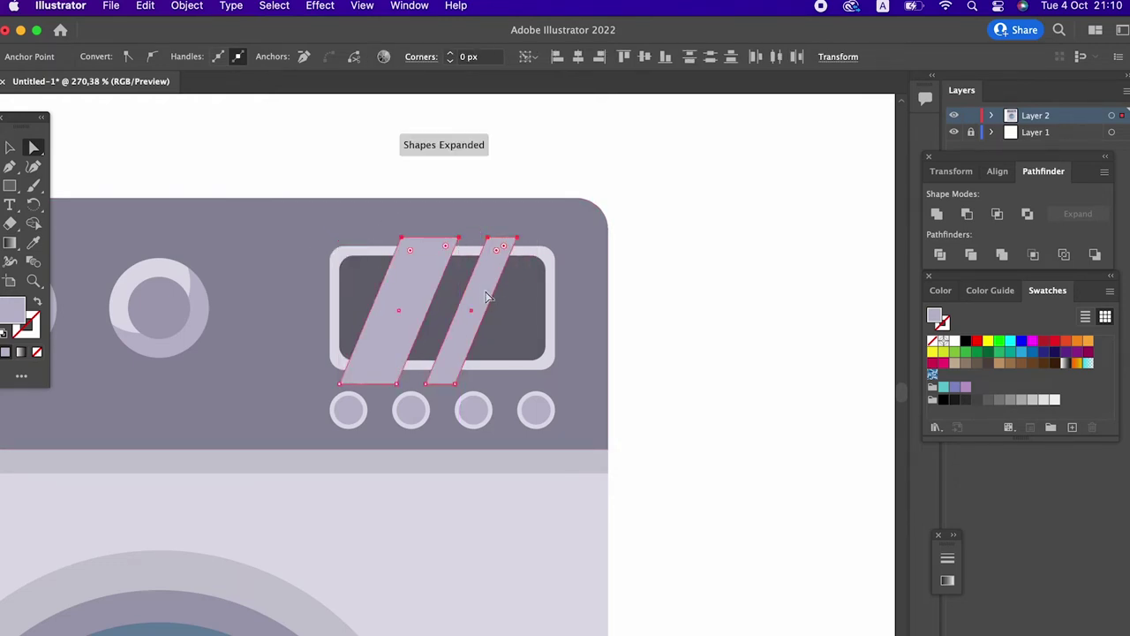
{"action": "left_click", "coordinate": [630, 321]}
Step: Move both slanted stripes about 28 px left and select them
{"action": "left_click", "coordinate": [497, 300]}
{"action": "left_click", "coordinate": [409, 290], "text": "shift"}
{"action": "left_click_drag", "start_coordinate": [488, 293], "coordinate": [463, 293]}
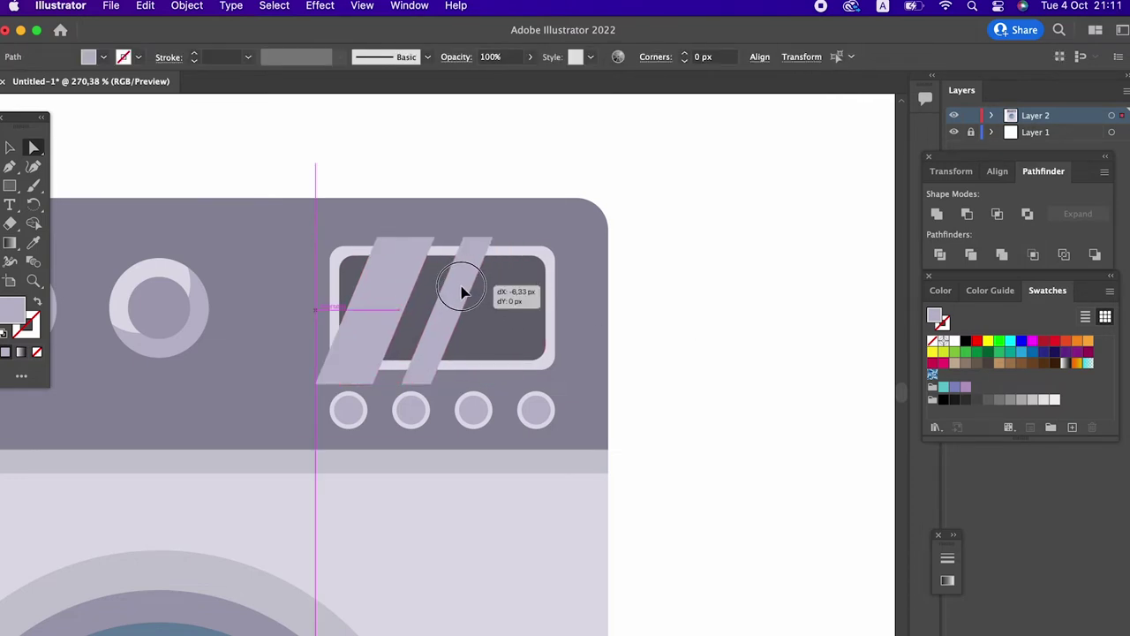
{"action": "left_click", "coordinate": [550, 333]}
{"action": "left_click", "coordinate": [721, 344]}
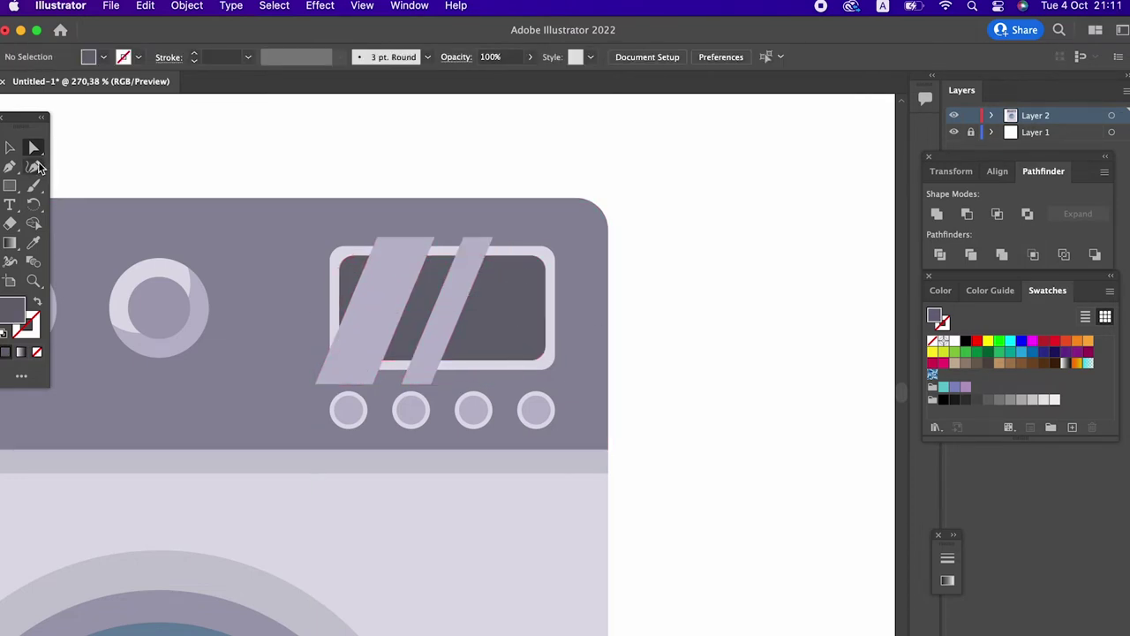
{"action": "key", "text": "v"}
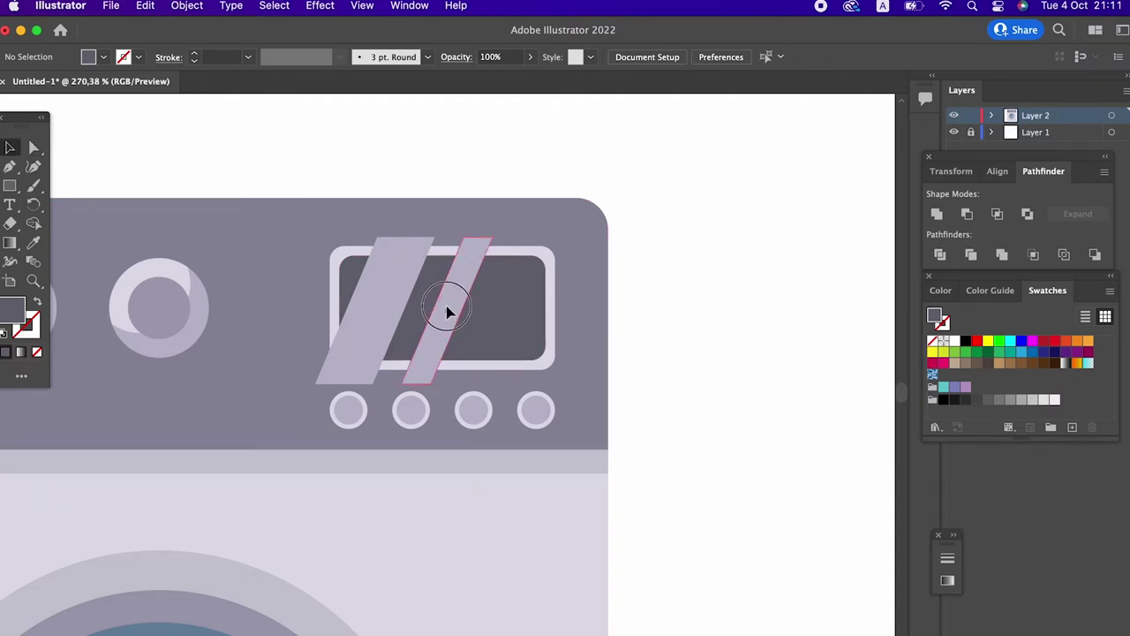
{"action": "left_click", "coordinate": [448, 312]}
{"action": "left_click", "coordinate": [381, 293], "text": "shift"}
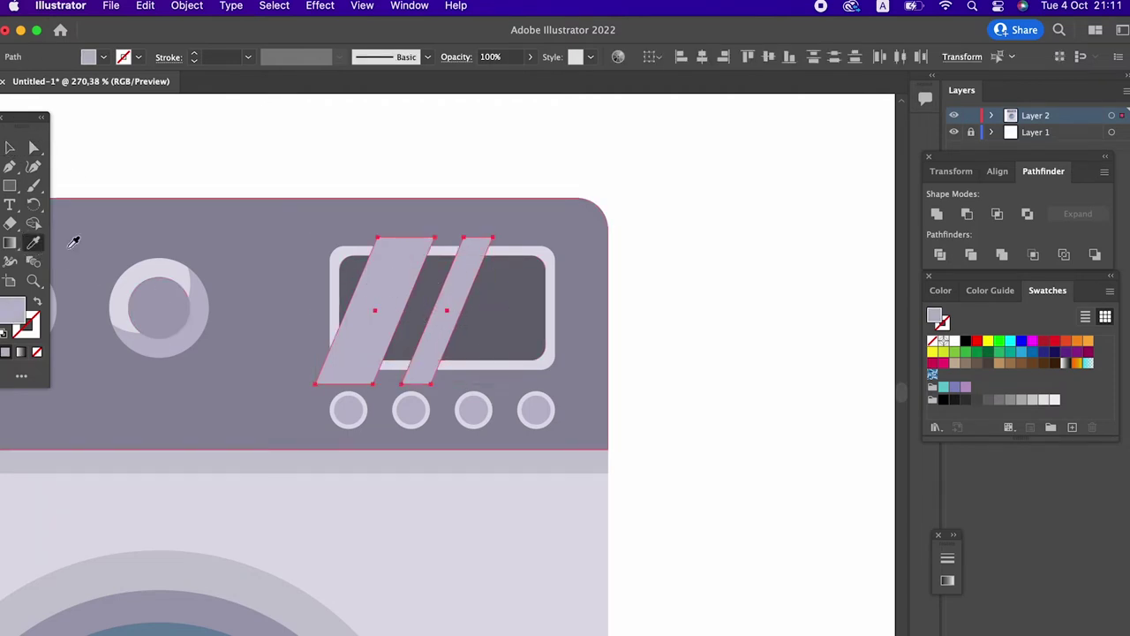
Step: Fill the stripes with a lighter grey based on the screen's dark grey
{"action": "left_click", "coordinate": [494, 286]}
{"action": "double_click", "coordinate": [7, 312]}
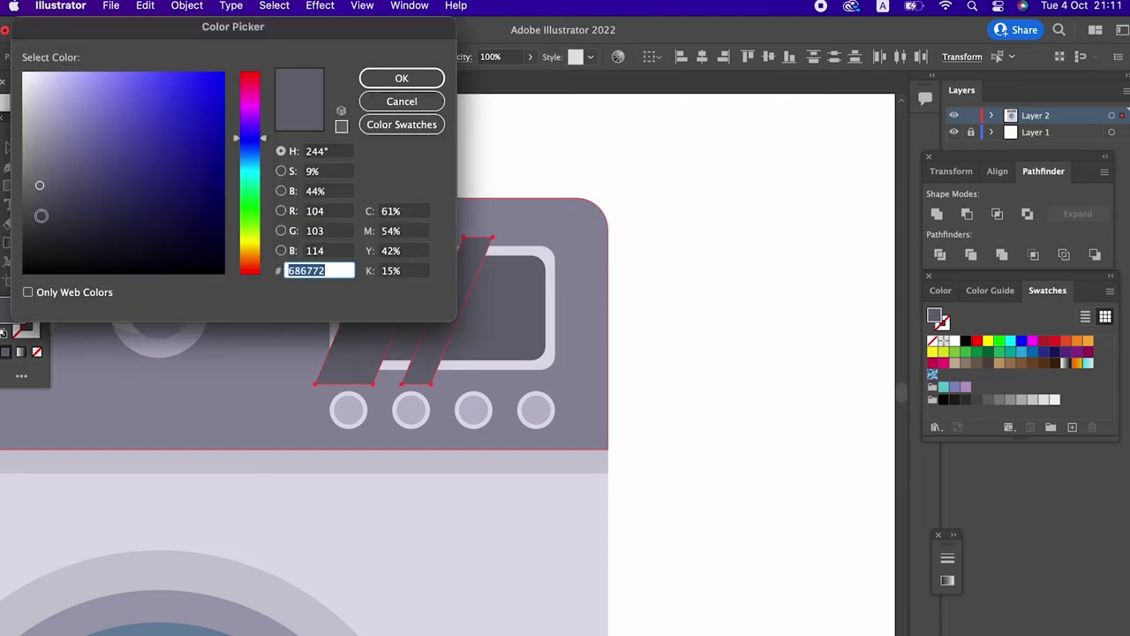
{"action": "left_click", "coordinate": [40, 157]}
{"action": "left_click", "coordinate": [402, 77]}
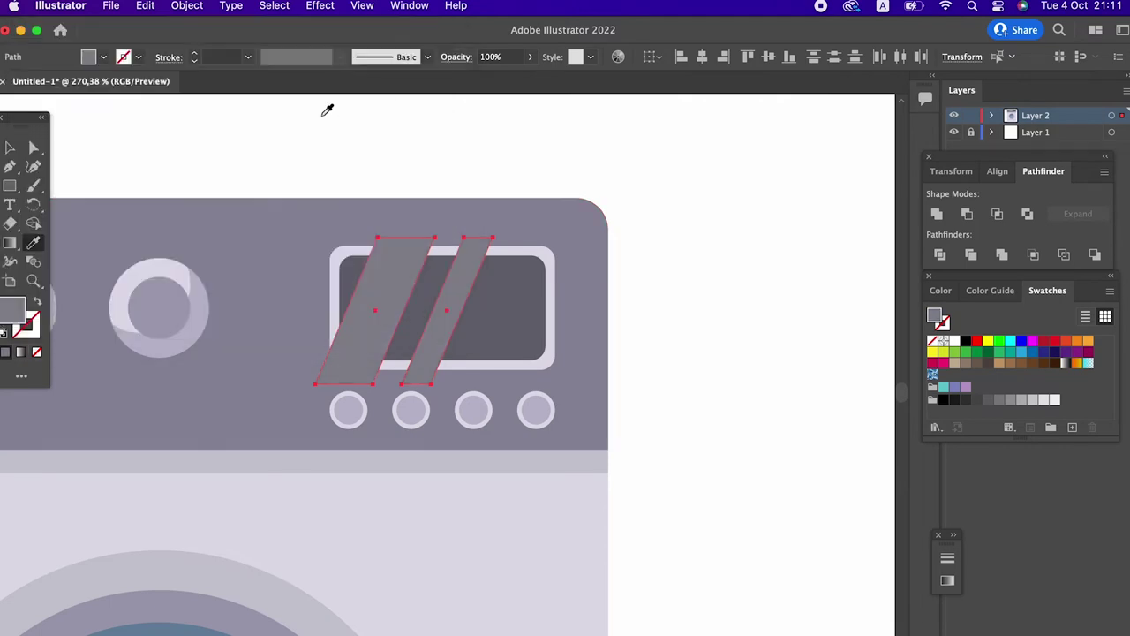
Step: Divide the stripes with the screen and remove the stripe pieces outside it
{"action": "left_click", "coordinate": [530, 302], "text": "shift"}
{"action": "left_click", "coordinate": [939, 255]}
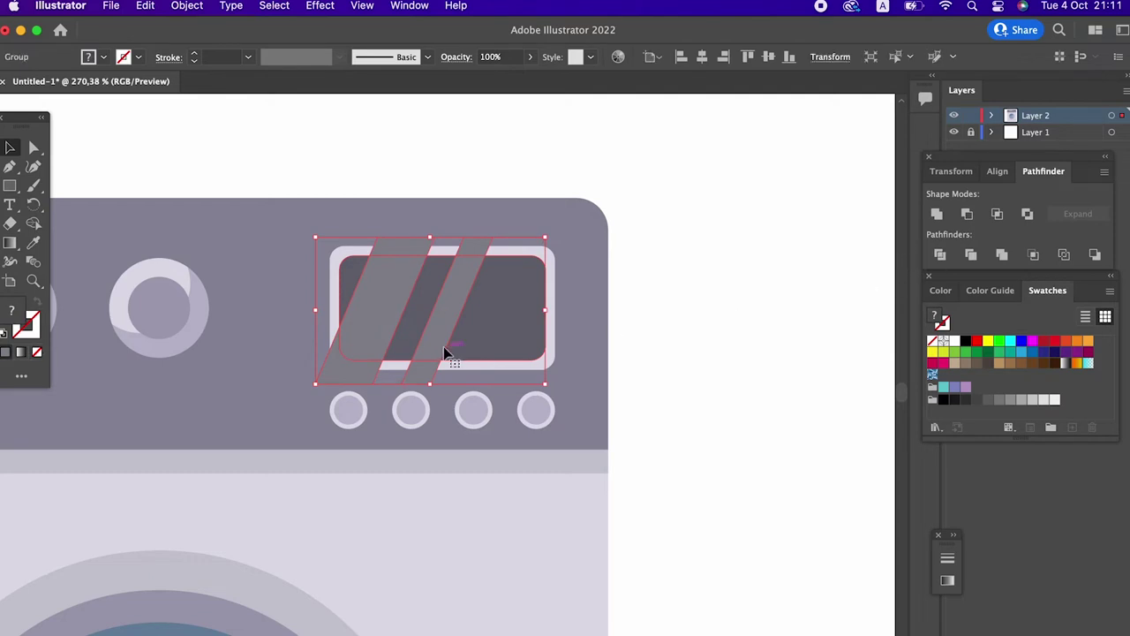
{"action": "double_click", "coordinate": [446, 350]}
{"action": "left_click", "coordinate": [473, 237]}
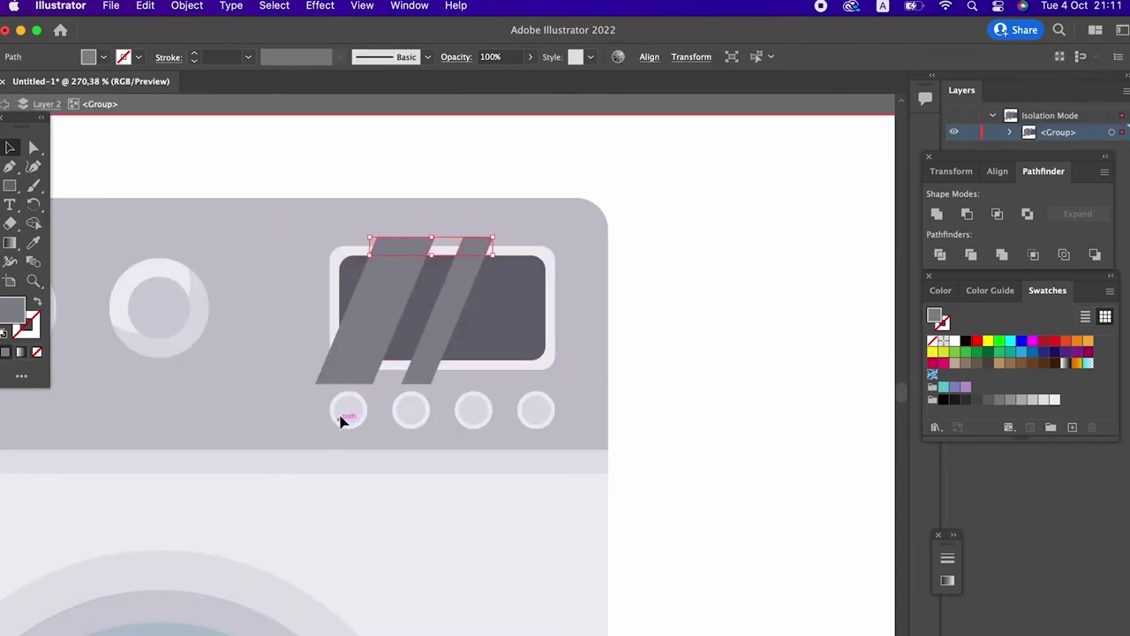
{"action": "left_click", "coordinate": [696, 447]}
{"action": "double_click", "coordinate": [697, 447]}
{"action": "key", "text": "z"}
{"action": "mouse_move", "coordinate": [597, 292]}
{"action": "left_mouse_down"}
{"action": "mouse_move", "coordinate": [375, 287]}
{"action": "mouse_move", "coordinate": [407, 331]}
{"action": "mouse_move", "coordinate": [371, 296]}
{"action": "left_mouse_up"}
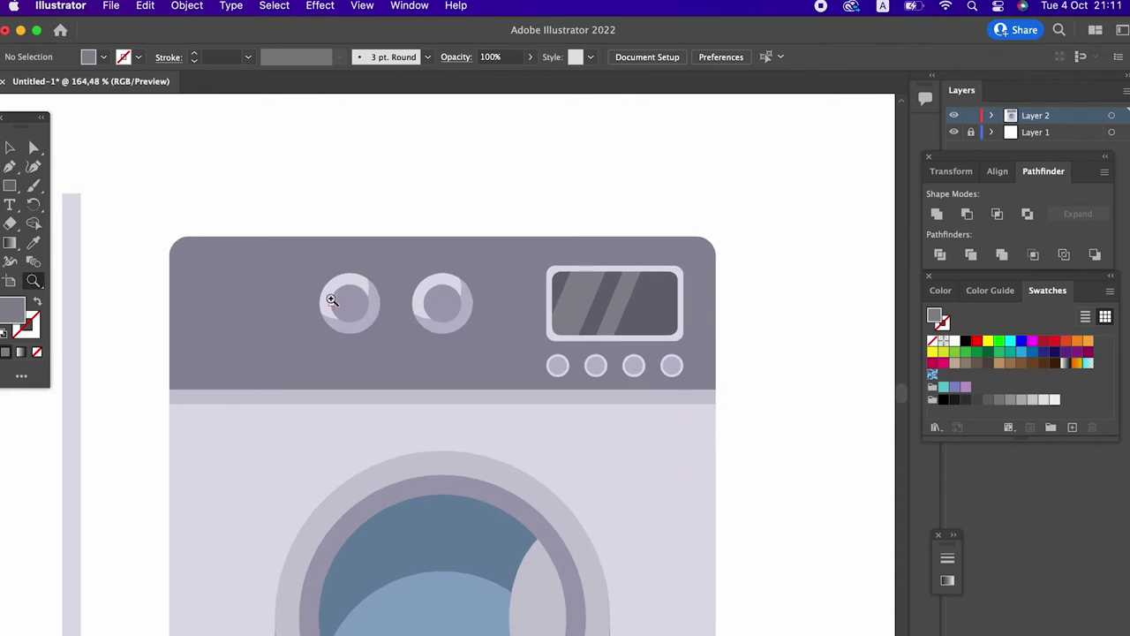
Step: Draw a light lavender rectangle at the left end of the dark top band
{"action": "left_click_drag", "start_coordinate": [178, 265], "coordinate": [311, 347]}
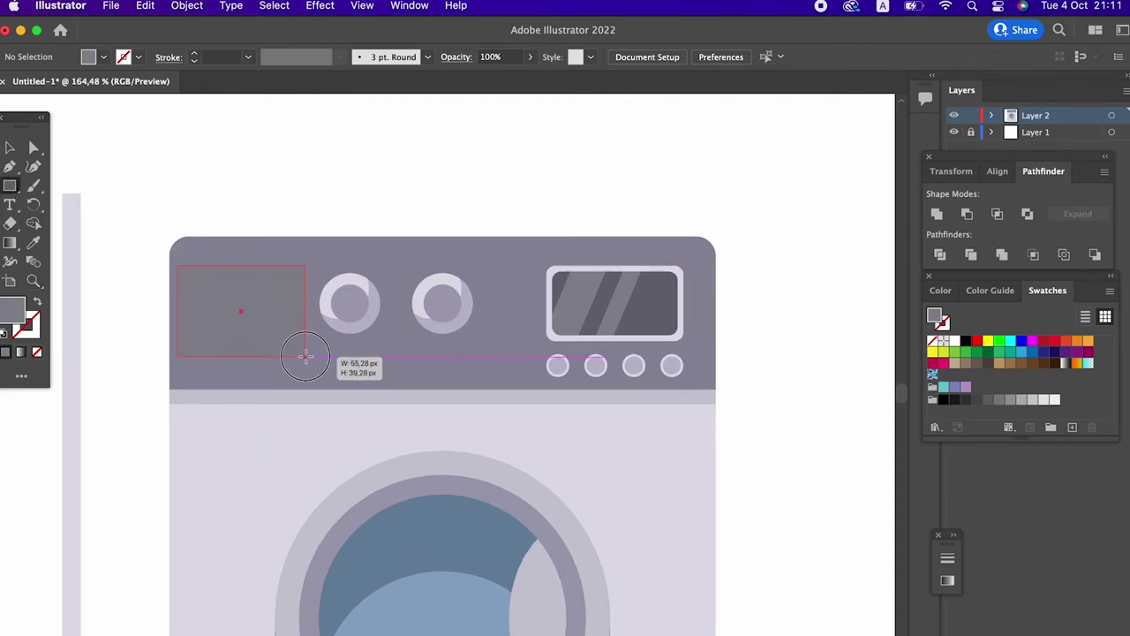
{"action": "left_click", "coordinate": [32, 241]}
{"action": "left_click", "coordinate": [212, 424]}
{"action": "key", "text": "z"}
{"action": "left_click_drag", "start_coordinate": [213, 297], "coordinate": [267, 319]}
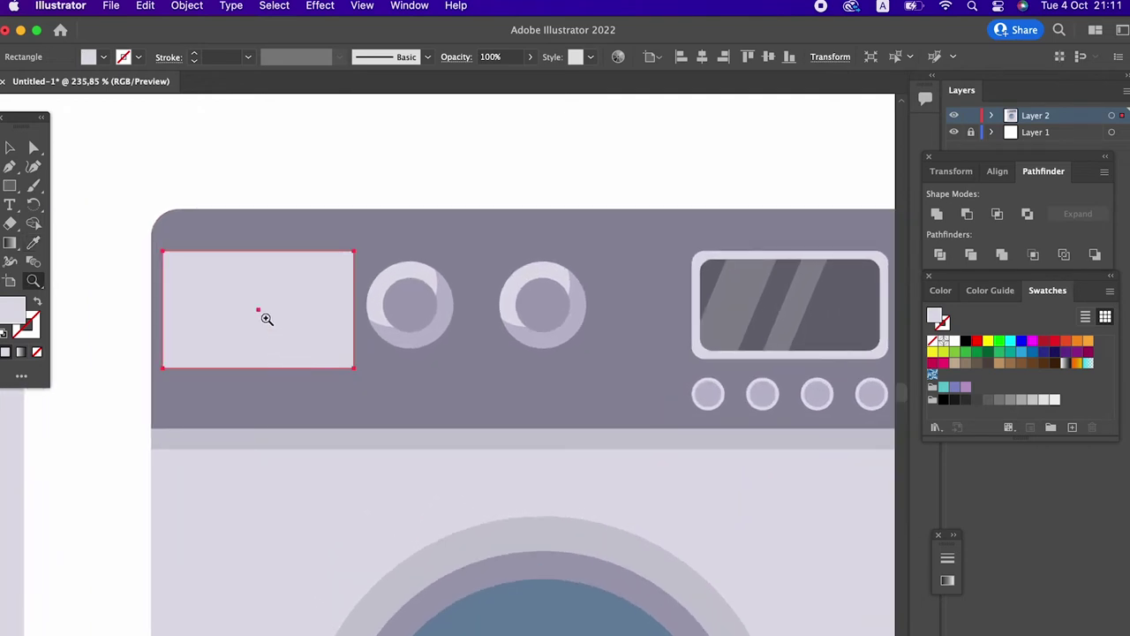
{"action": "scroll", "coordinate": [267, 319], "scroll_direction": "right", "scroll_amount": 5}
Step: Shift the two knobs about 60 px right and the label rectangle about 43 px right
{"action": "left_click", "coordinate": [10, 148]}
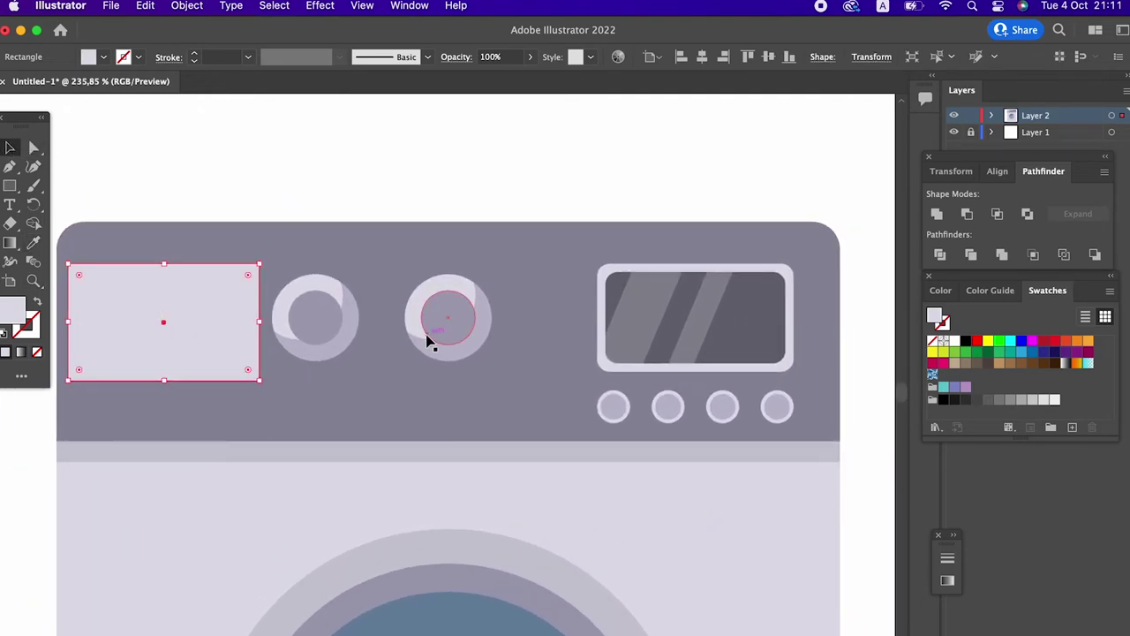
{"action": "left_click", "coordinate": [303, 325]}
{"action": "left_click_drag", "start_coordinate": [450, 331], "coordinate": [503, 331]}
{"action": "left_click_drag", "start_coordinate": [236, 347], "coordinate": [273, 343]}
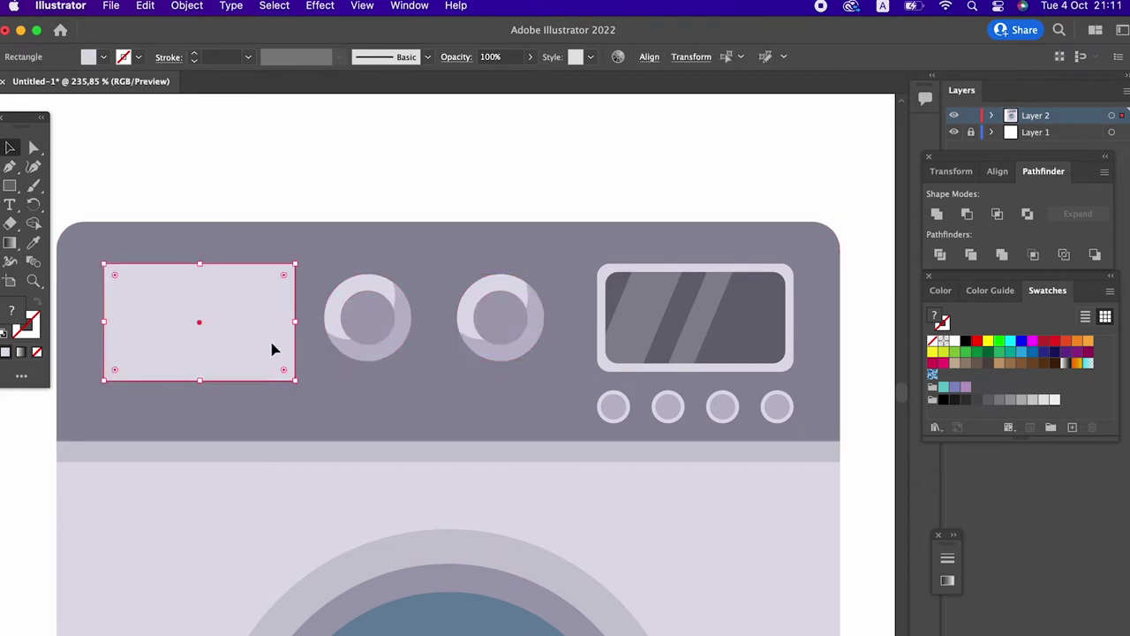
{"action": "scroll", "coordinate": [273, 340], "scroll_direction": "down", "scroll_amount": 3}
{"action": "scroll", "coordinate": [273, 327], "scroll_direction": "up", "scroll_amount": 3}
Step: Round the label rectangle's corners with the corner widgets
{"action": "left_click", "coordinate": [31, 150]}
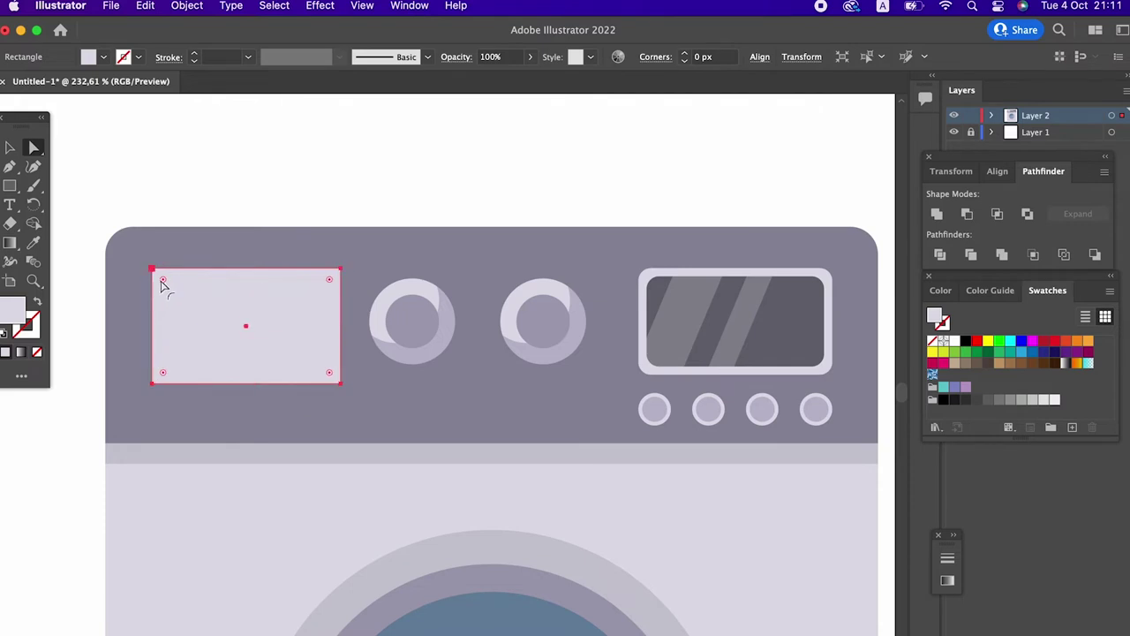
{"action": "left_click_drag", "start_coordinate": [163, 281], "coordinate": [169, 287]}
{"action": "key", "text": "z"}
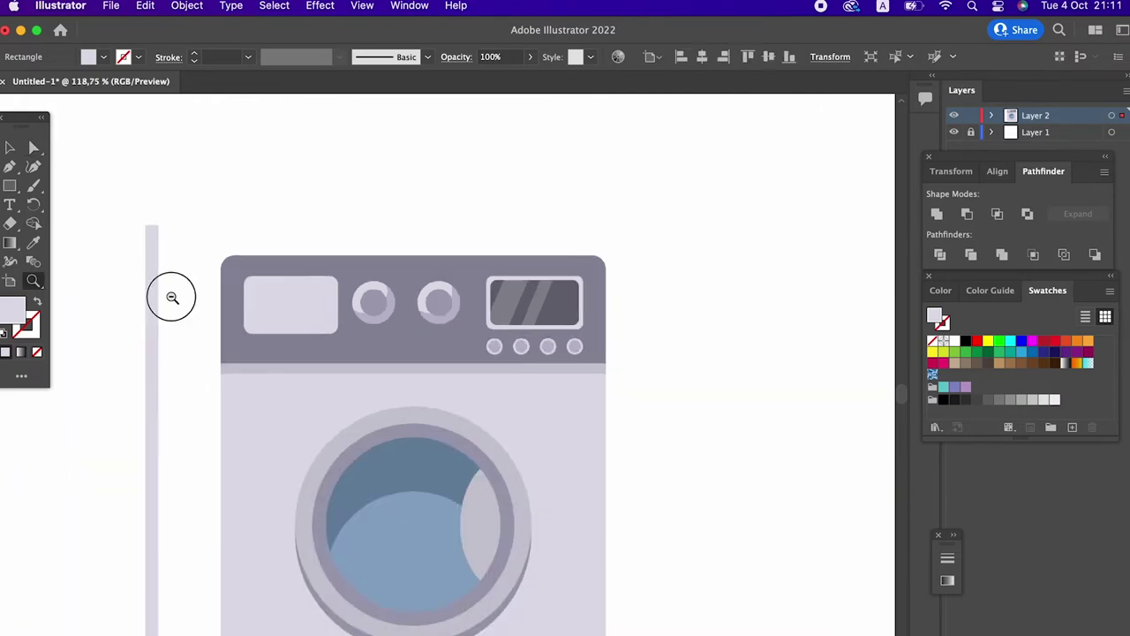
{"action": "left_click_drag", "start_coordinate": [171, 297], "coordinate": [299, 343]}
Step: Widen the rounded label panel on both sides and review the top band
{"action": "key", "text": "v"}
{"action": "left_click_drag", "start_coordinate": [174, 322], "coordinate": [161, 322]}
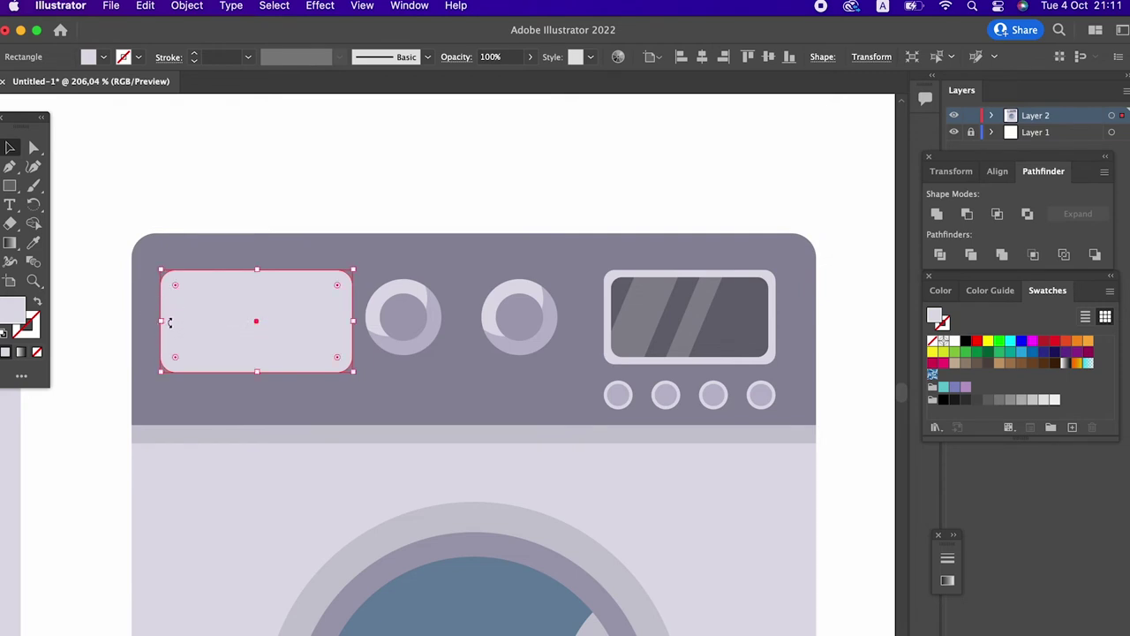
{"action": "left_click", "coordinate": [118, 348]}
{"action": "key", "text": "z"}
{"action": "mouse_move", "coordinate": [311, 345]}
{"action": "left_mouse_down"}
{"action": "mouse_move", "coordinate": [262, 368]}
{"action": "mouse_move", "coordinate": [298, 389]}
{"action": "mouse_move", "coordinate": [374, 377]}
{"action": "left_mouse_up"}
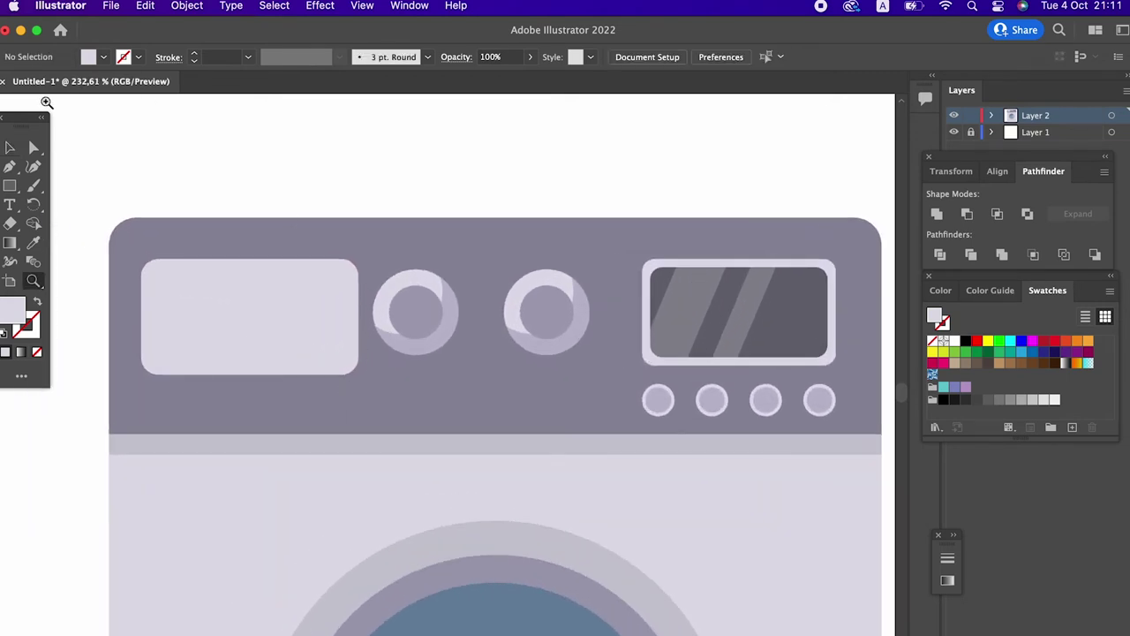
Step: Group both knobs with Cmd+G and nudge the group about 4 px right
{"action": "left_click", "coordinate": [532, 286]}
{"action": "left_click", "coordinate": [442, 320], "text": "shift"}
{"action": "key", "text": "super+g"}
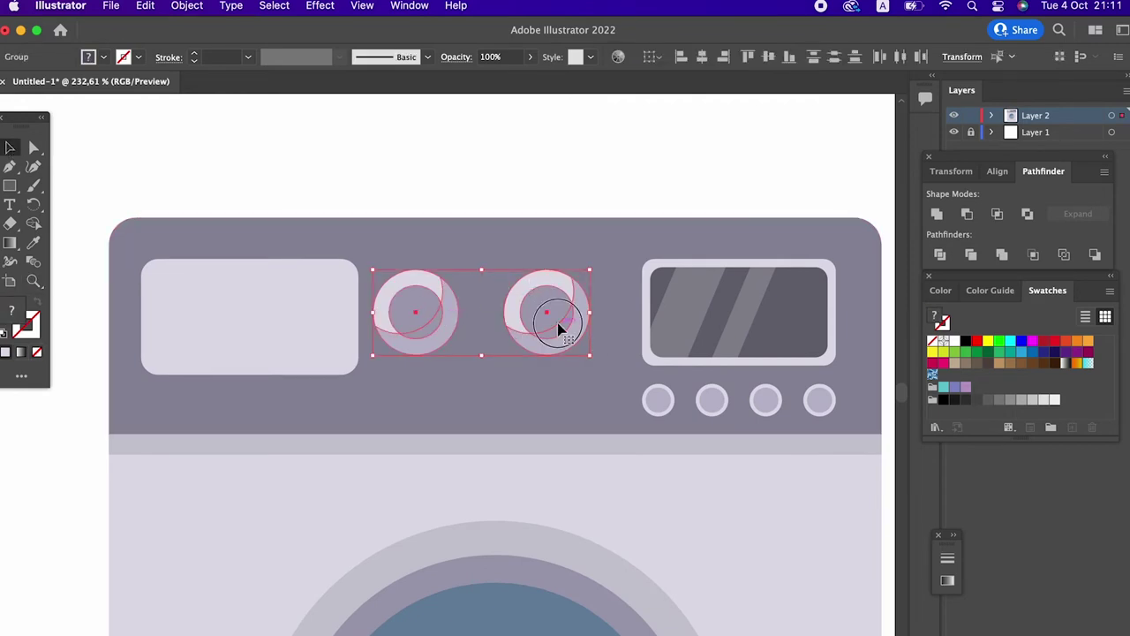
{"action": "left_click_drag", "start_coordinate": [556, 331], "coordinate": [570, 331]}
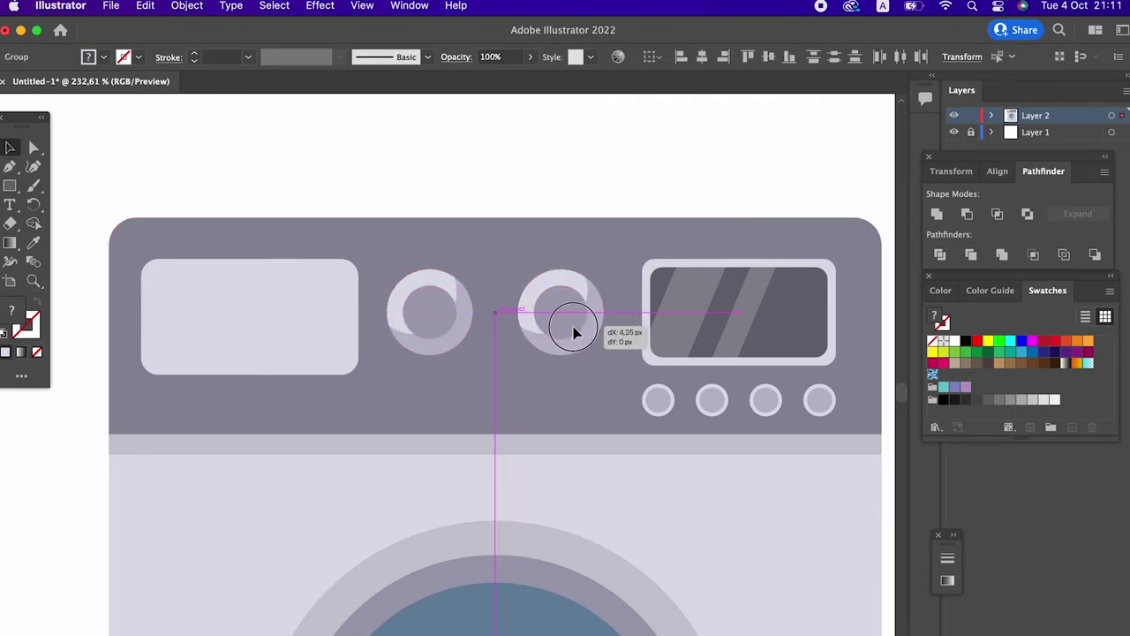
{"action": "left_click_drag", "start_coordinate": [569, 331], "coordinate": [575, 320]}
{"action": "key", "text": "z"}
{"action": "left_click", "coordinate": [558, 293], "text": "alt"}
{"action": "left_click", "coordinate": [391, 330]}
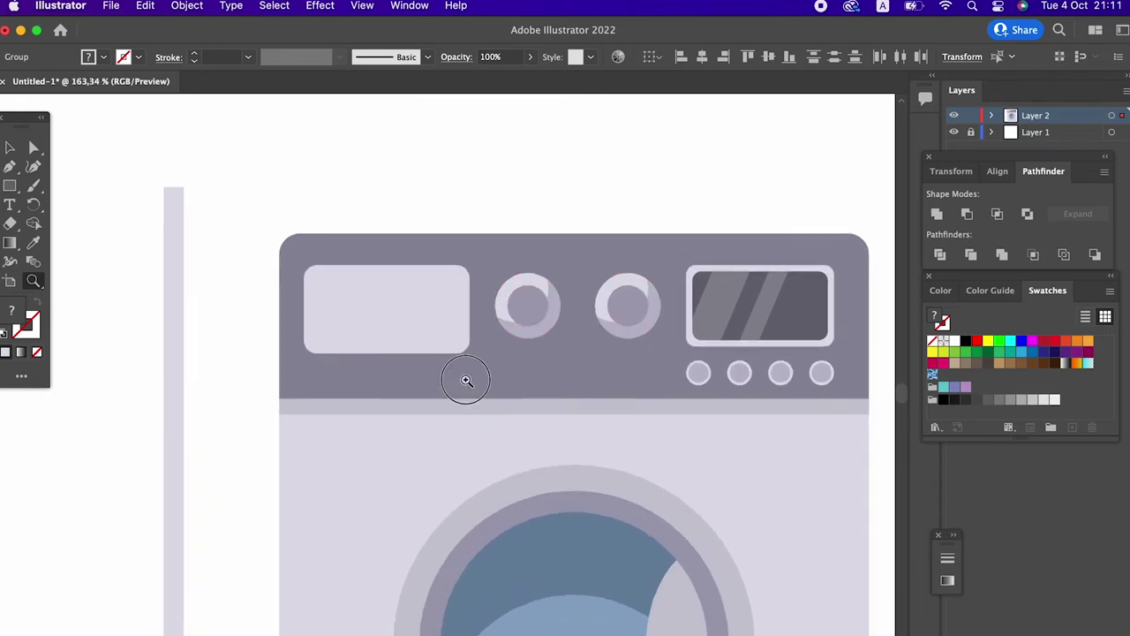
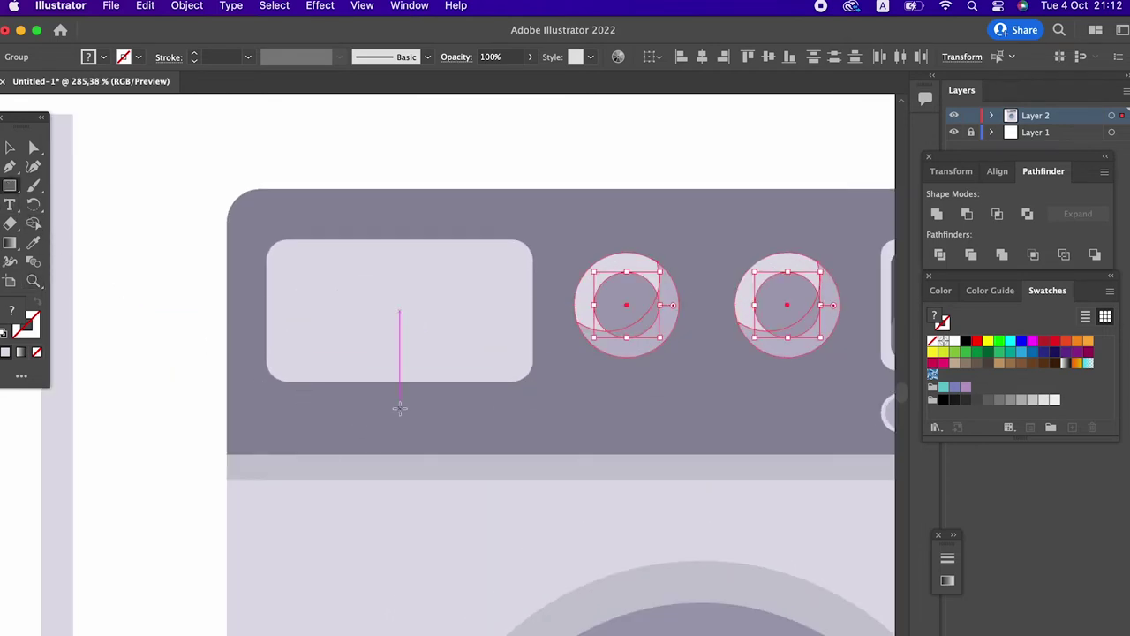
Step: Draw a rectangle below the drawer panel, slant its left edge, and place a mirrored copy beside it
{"action": "left_click_drag", "start_coordinate": [402, 407], "coordinate": [300, 343]}
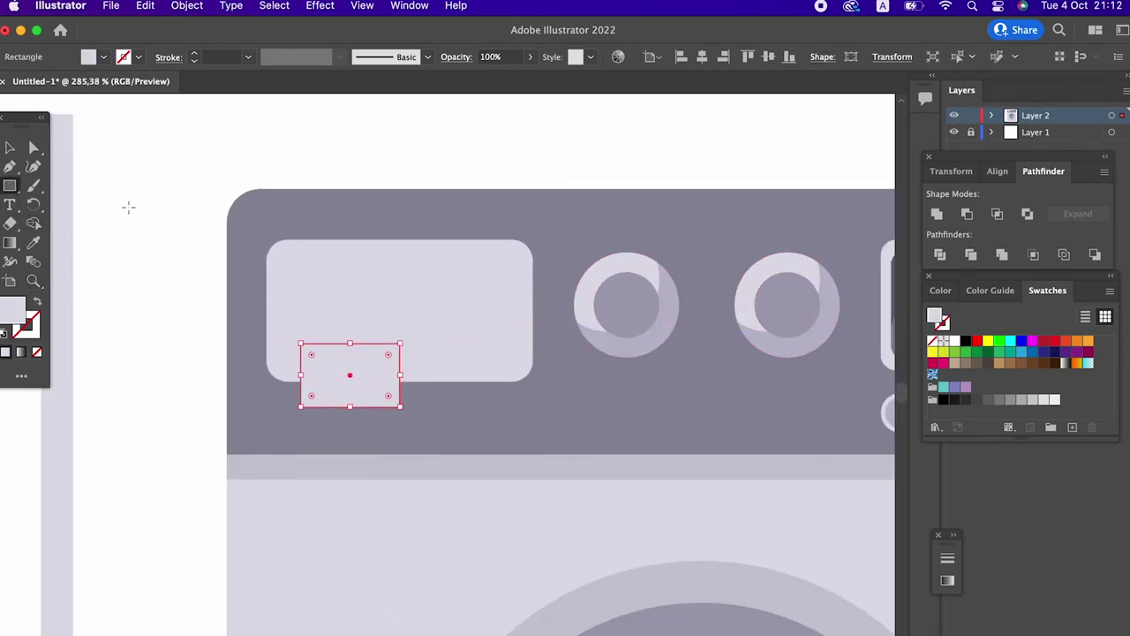
{"action": "left_click", "coordinate": [35, 149]}
{"action": "mouse_move", "coordinate": [302, 343]}
{"action": "left_mouse_down"}
{"action": "mouse_move", "coordinate": [322, 344]}
{"action": "mouse_move", "coordinate": [369, 397]}
{"action": "left_mouse_up"}
{"action": "left_click", "coordinate": [8, 148]}
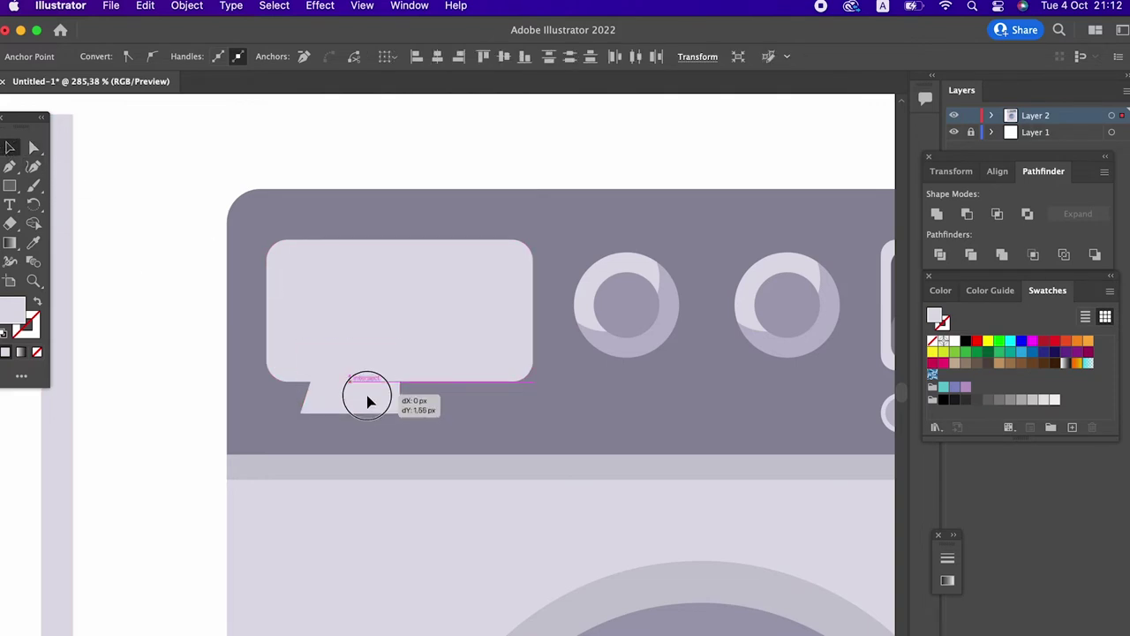
{"action": "left_click", "coordinate": [186, 5]}
{"action": "mouse_move", "coordinate": [196, 29]}
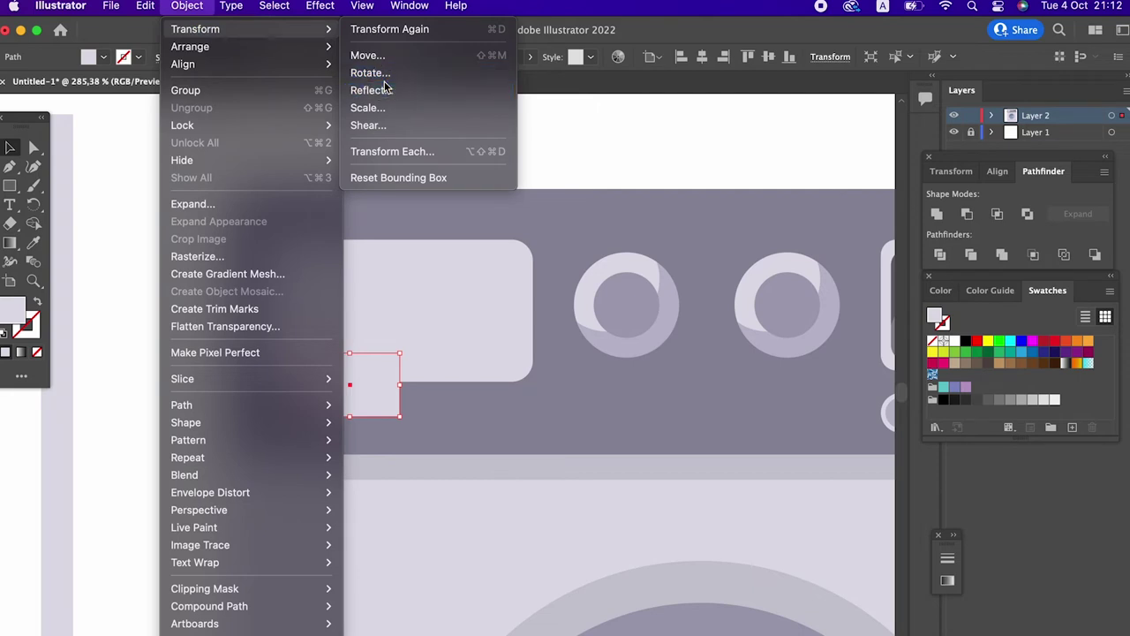
{"action": "left_click", "coordinate": [380, 90]}
{"action": "left_click", "coordinate": [193, 513]}
{"action": "left_click_drag", "start_coordinate": [376, 395], "coordinate": [458, 397]}
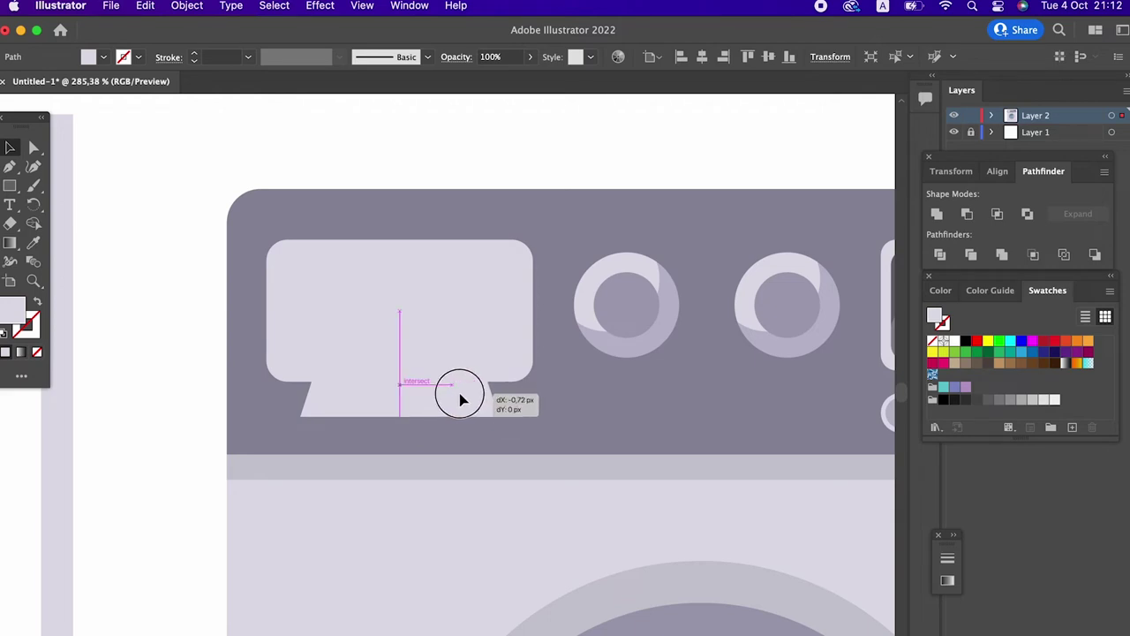
Step: Unite the two halves into a trapezoid and subtract it from the drawer panel
{"action": "left_click", "coordinate": [385, 415], "text": "shift"}
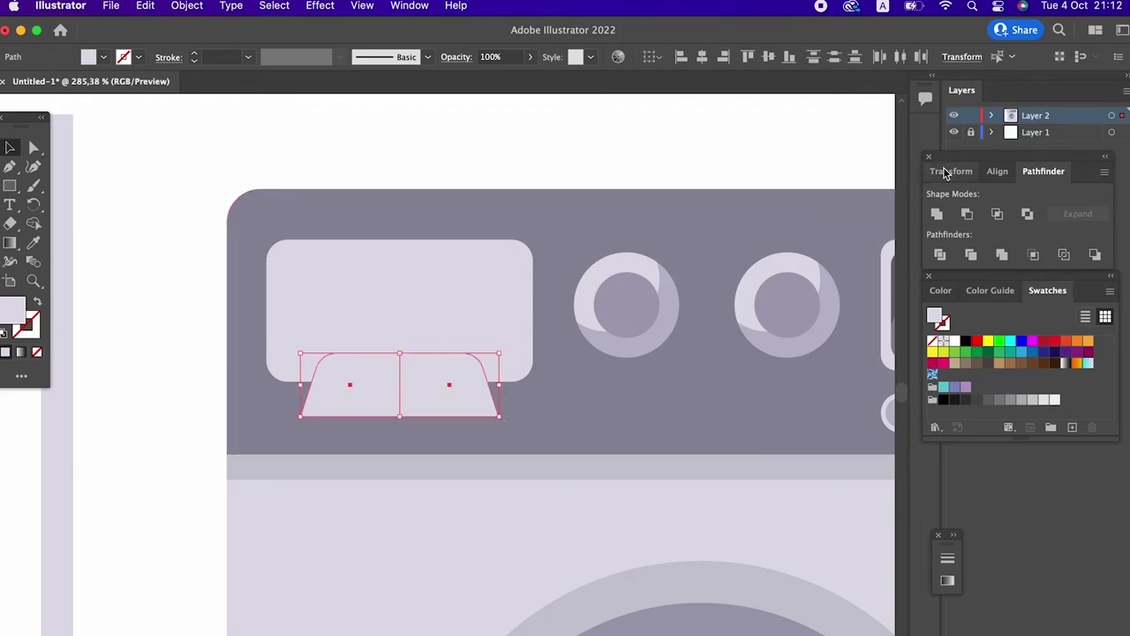
{"action": "left_click", "coordinate": [937, 214]}
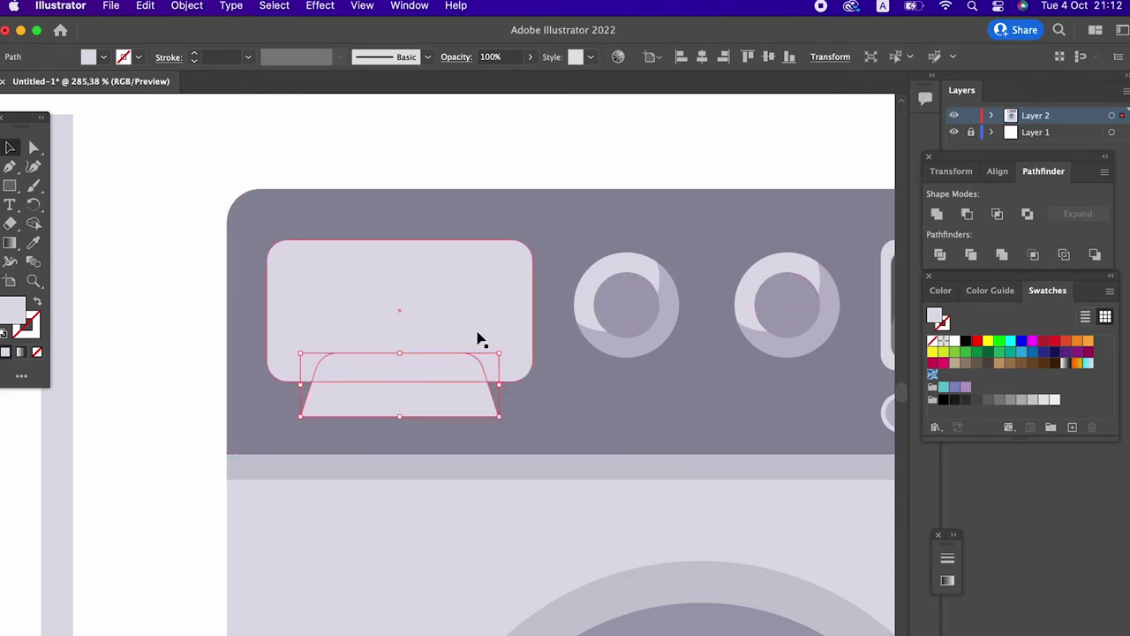
{"action": "left_click", "coordinate": [461, 298], "text": "shift"}
{"action": "left_click", "coordinate": [967, 214]}
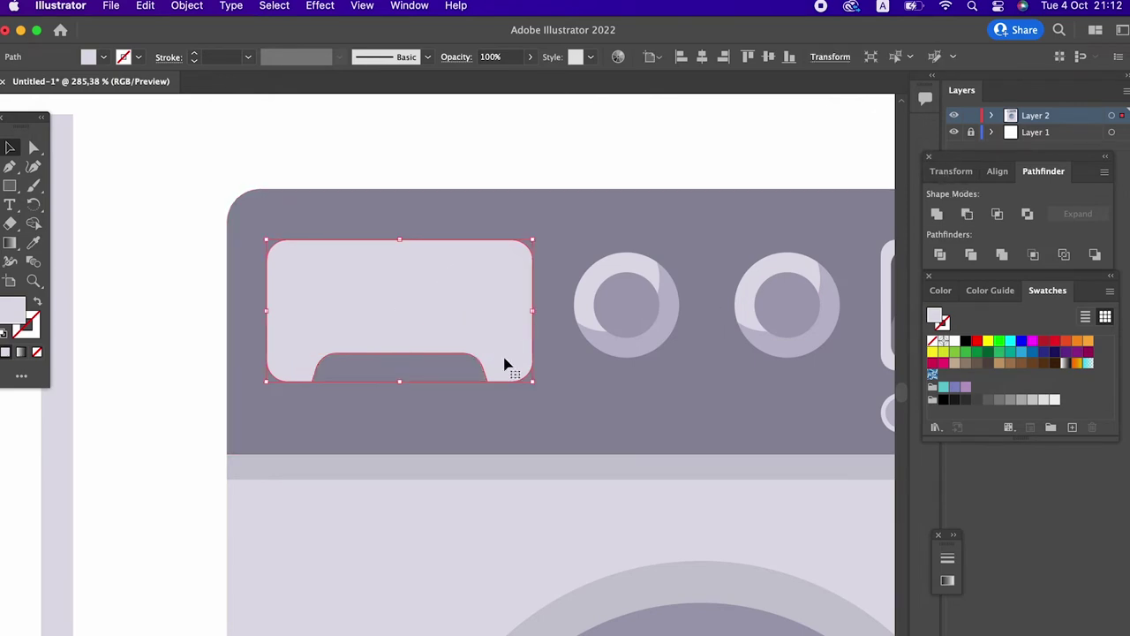
Step: Round the notch's two bottom corners, then view the whole washer
{"action": "left_click", "coordinate": [34, 148]}
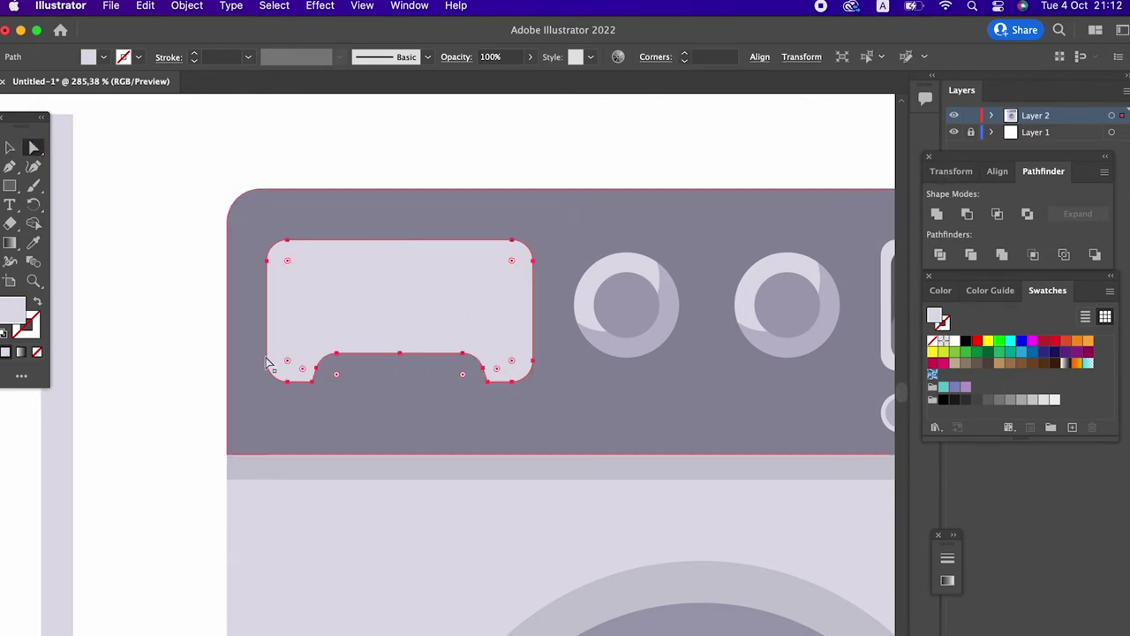
{"action": "left_click", "coordinate": [314, 382]}
{"action": "left_click", "coordinate": [486, 381], "text": "shift"}
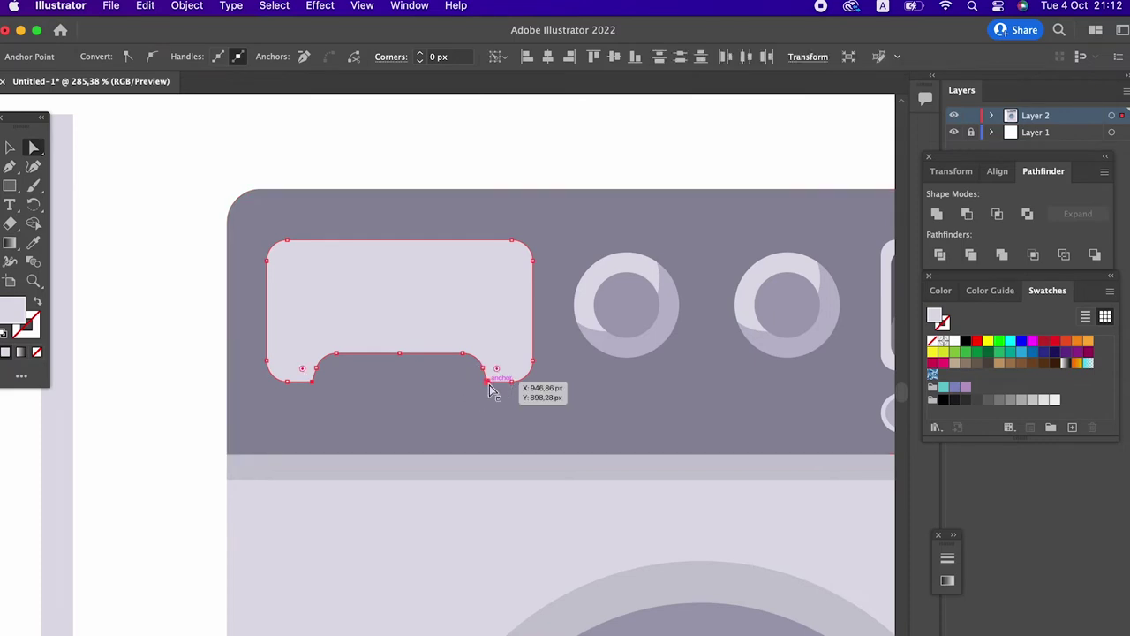
{"action": "left_click_drag", "start_coordinate": [492, 374], "coordinate": [499, 366]}
{"action": "key", "text": "z"}
{"action": "left_click_drag", "start_coordinate": [511, 319], "coordinate": [298, 321]}
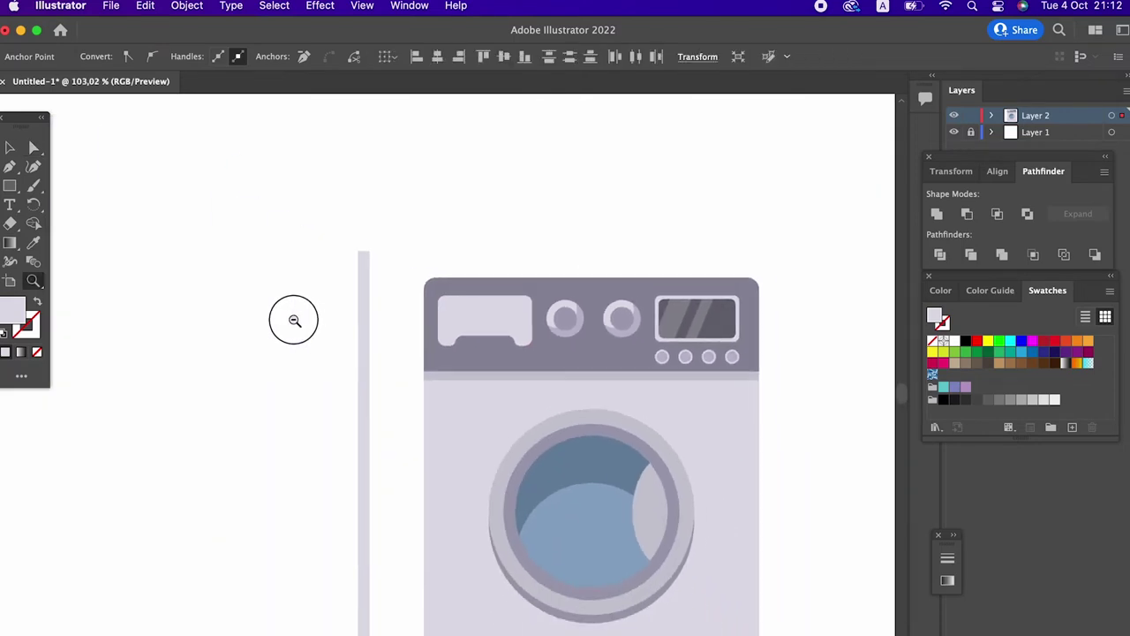
Step: Draw a rectangle across the drawer notch, filled with a darker shade of the panel grey
{"action": "left_click_drag", "start_coordinate": [508, 311], "coordinate": [415, 472]}
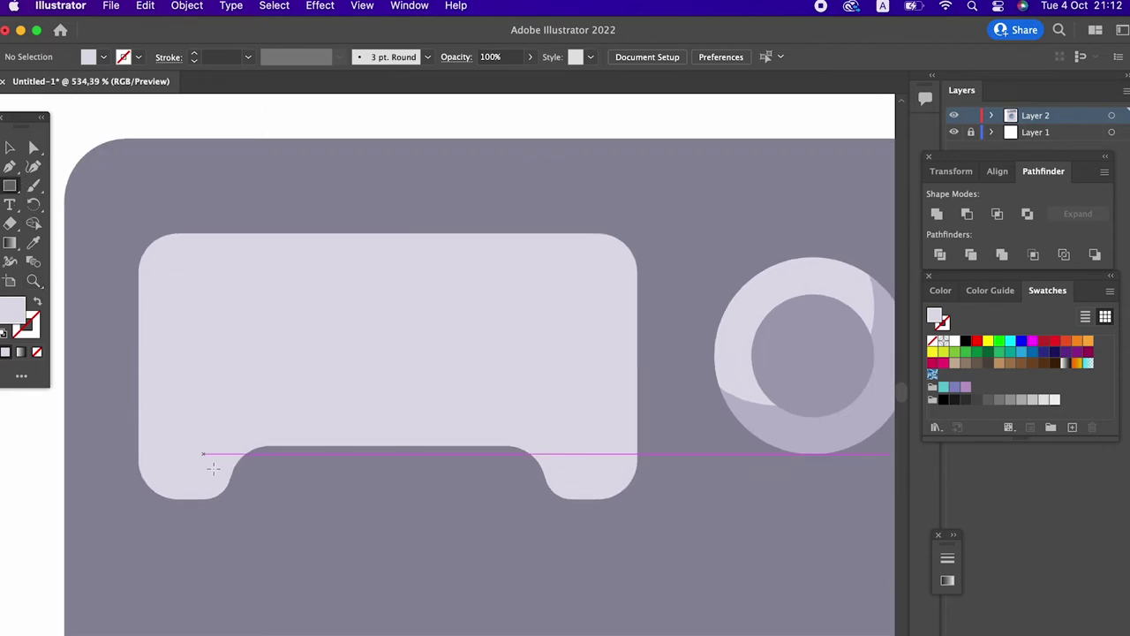
{"action": "mouse_move", "coordinate": [193, 499]}
{"action": "left_mouse_down"}
{"action": "mouse_move", "coordinate": [601, 427]}
{"action": "mouse_move", "coordinate": [509, 392]}
{"action": "mouse_move", "coordinate": [267, 385]}
{"action": "left_mouse_up"}
{"action": "key", "text": "z"}
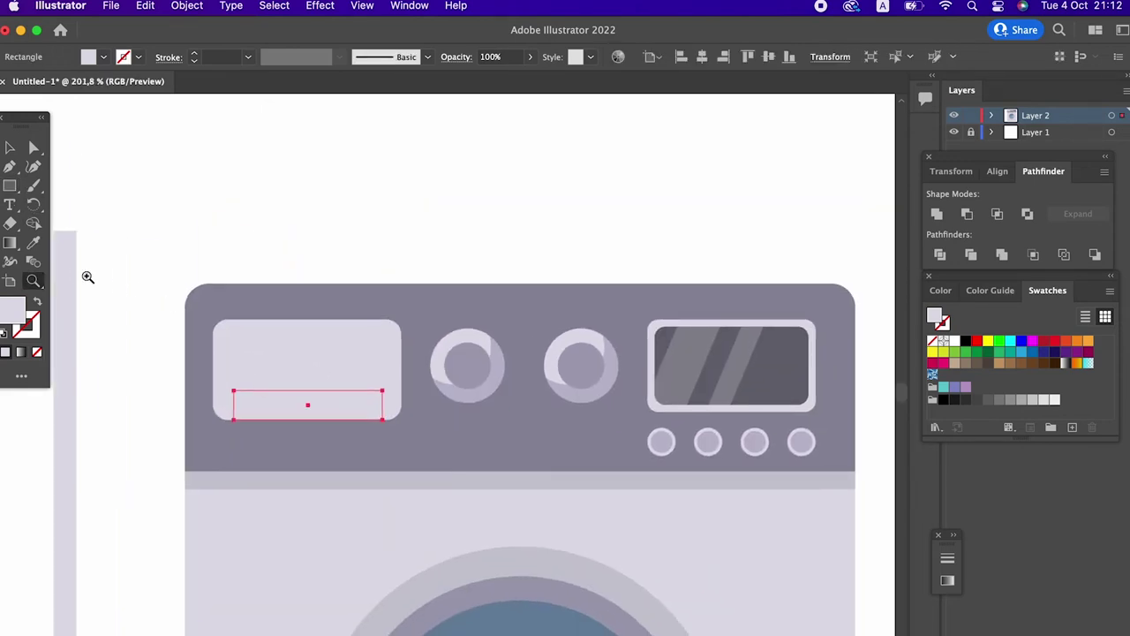
{"action": "left_click", "coordinate": [34, 242]}
{"action": "left_click", "coordinate": [550, 411]}
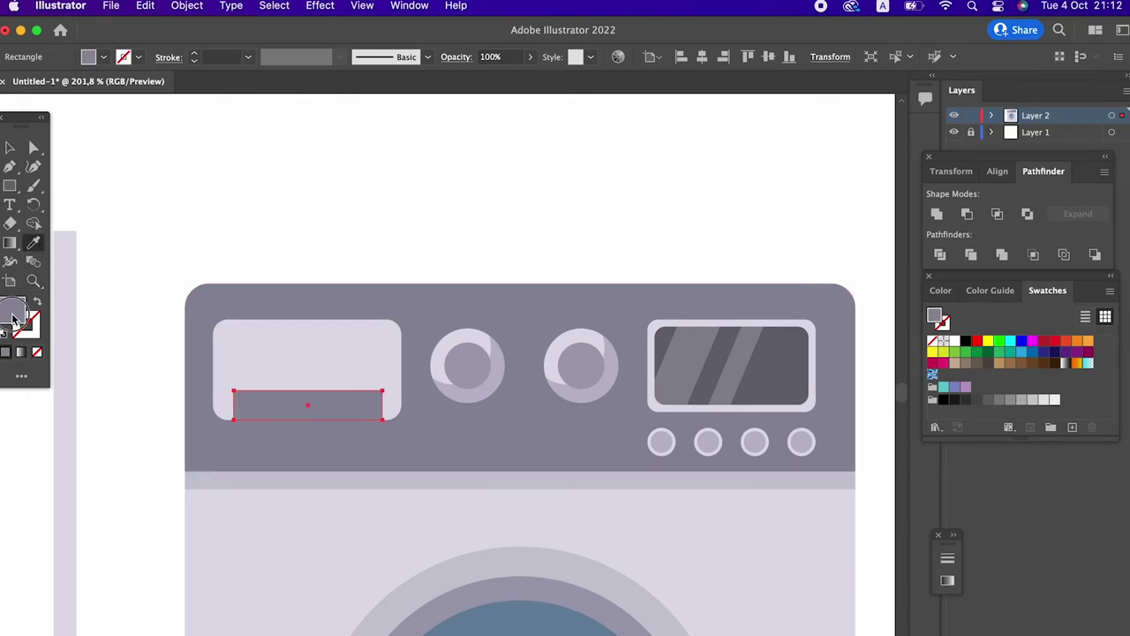
{"action": "double_click", "coordinate": [13, 313]}
{"action": "left_click", "coordinate": [50, 168]}
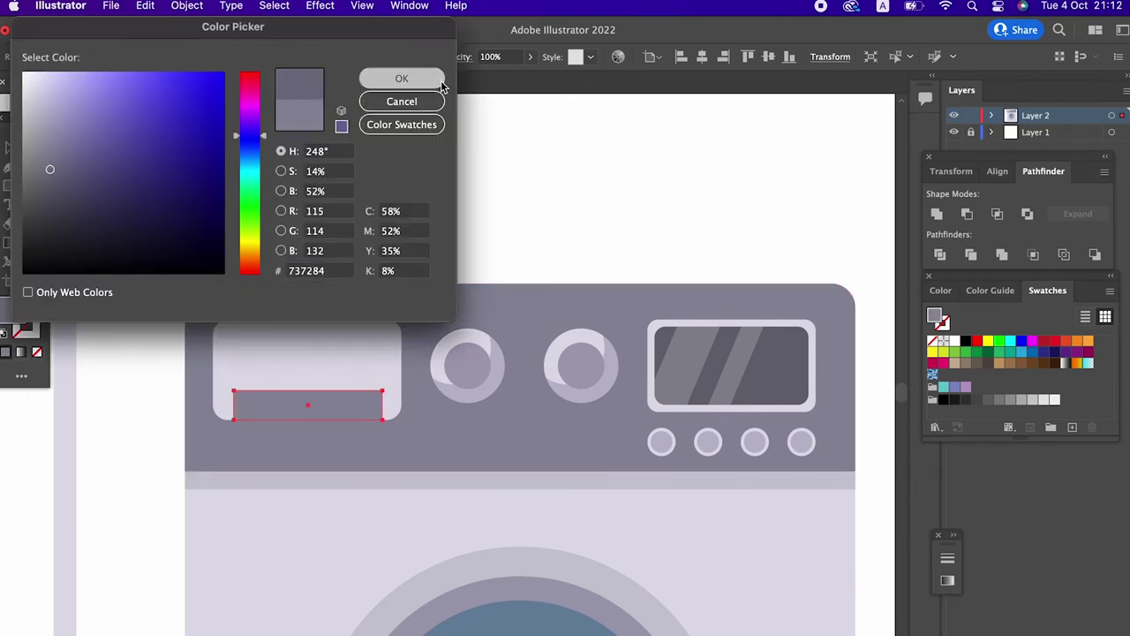
{"action": "left_click", "coordinate": [401, 79]}
Step: Bring the light drawer panel in front of the dark strip
{"action": "left_click", "coordinate": [367, 348]}
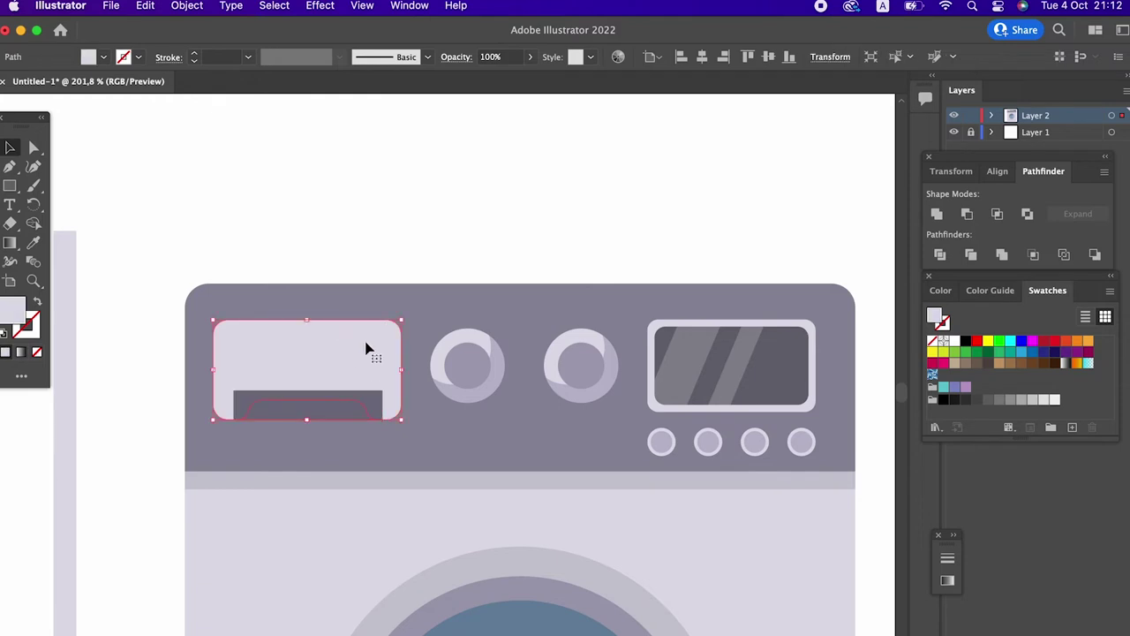
{"action": "left_click", "coordinate": [177, 6]}
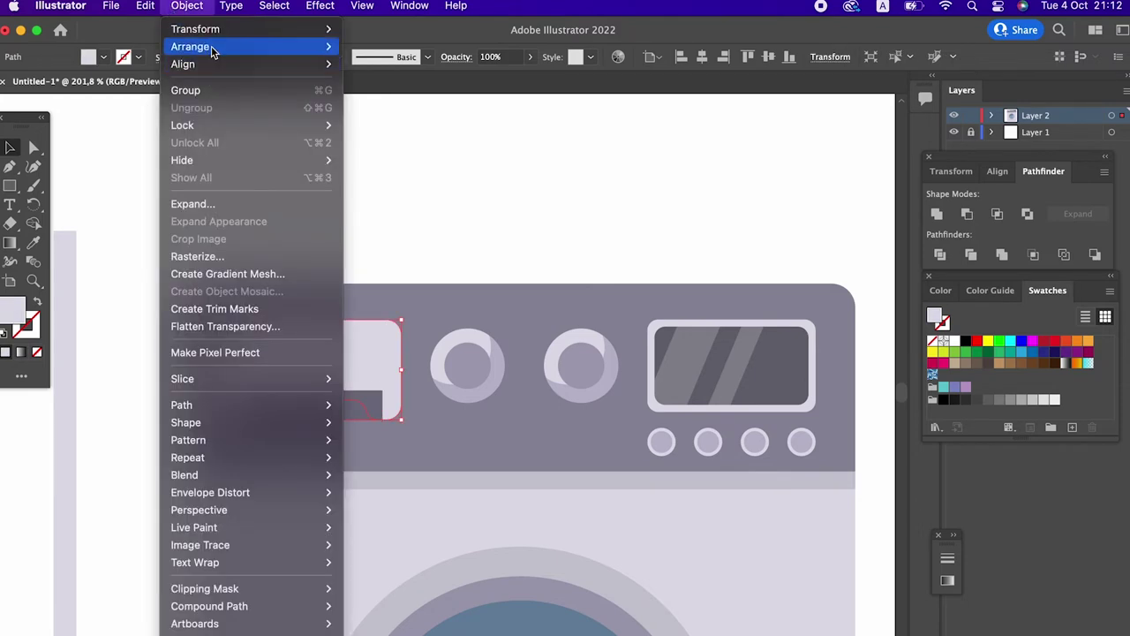
{"action": "left_click", "coordinate": [436, 48]}
{"action": "left_click", "coordinate": [500, 188]}
{"action": "key", "text": "z"}
{"action": "key", "text": "ctrl+0"}
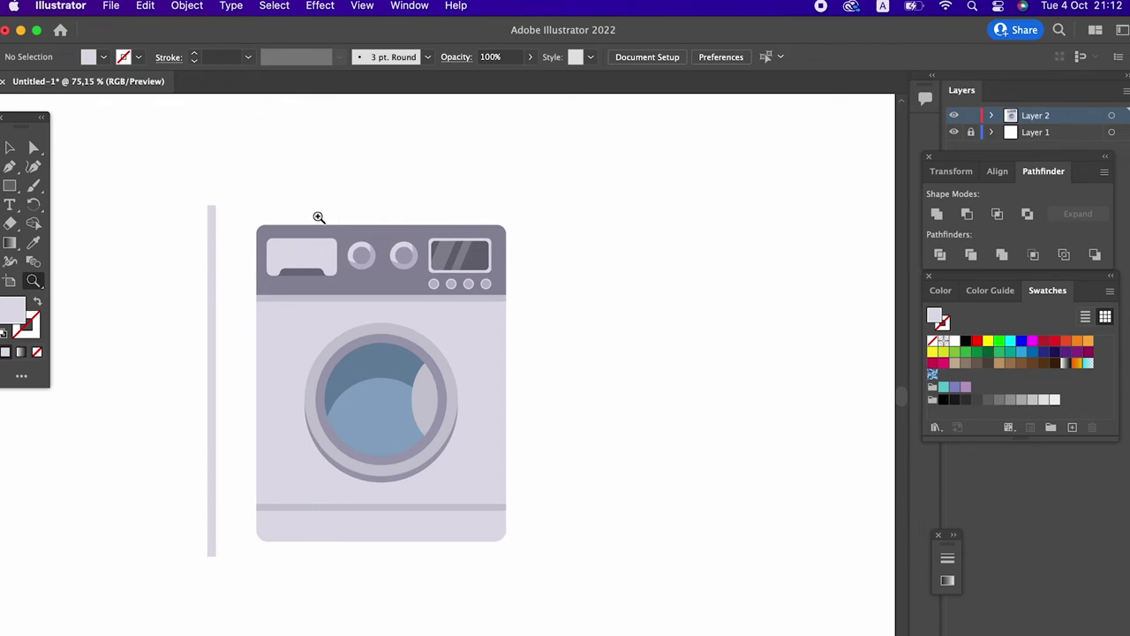
Step: Draw a thin bar below the washer body, filled with the drum ring's grey
{"action": "left_click", "coordinate": [338, 533]}
{"action": "left_click", "coordinate": [308, 486]}
{"action": "scroll", "coordinate": [397, 535], "scroll_direction": "down", "scroll_amount": 3}
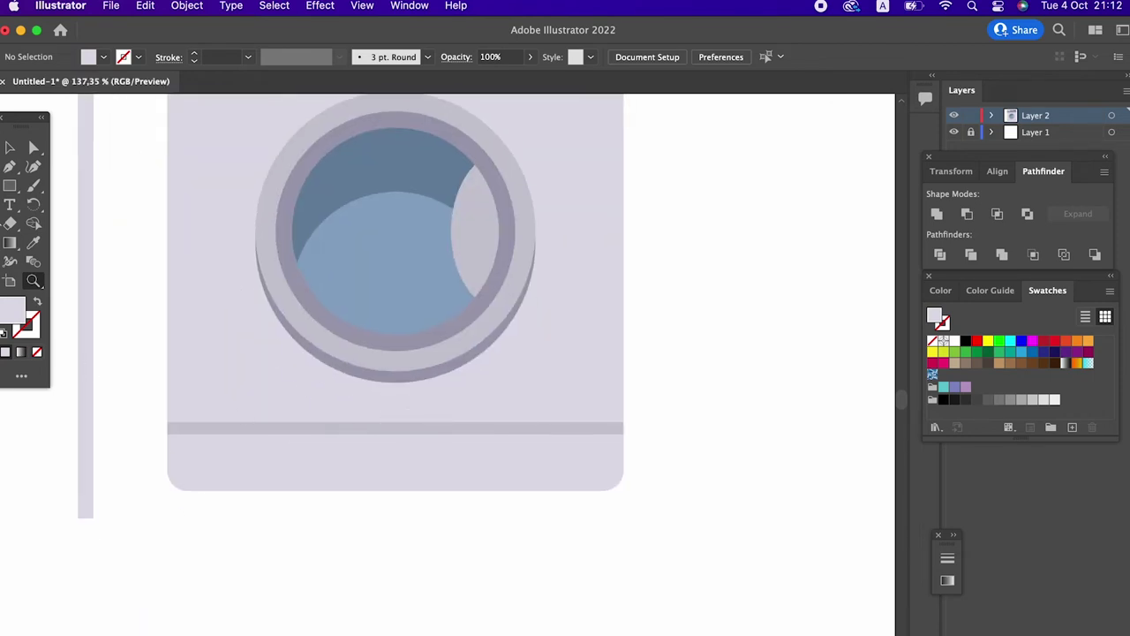
{"action": "left_click", "coordinate": [11, 186]}
{"action": "left_click_drag", "start_coordinate": [192, 485], "coordinate": [597, 502]}
{"action": "scroll", "coordinate": [597, 501], "scroll_direction": "up", "scroll_amount": 4}
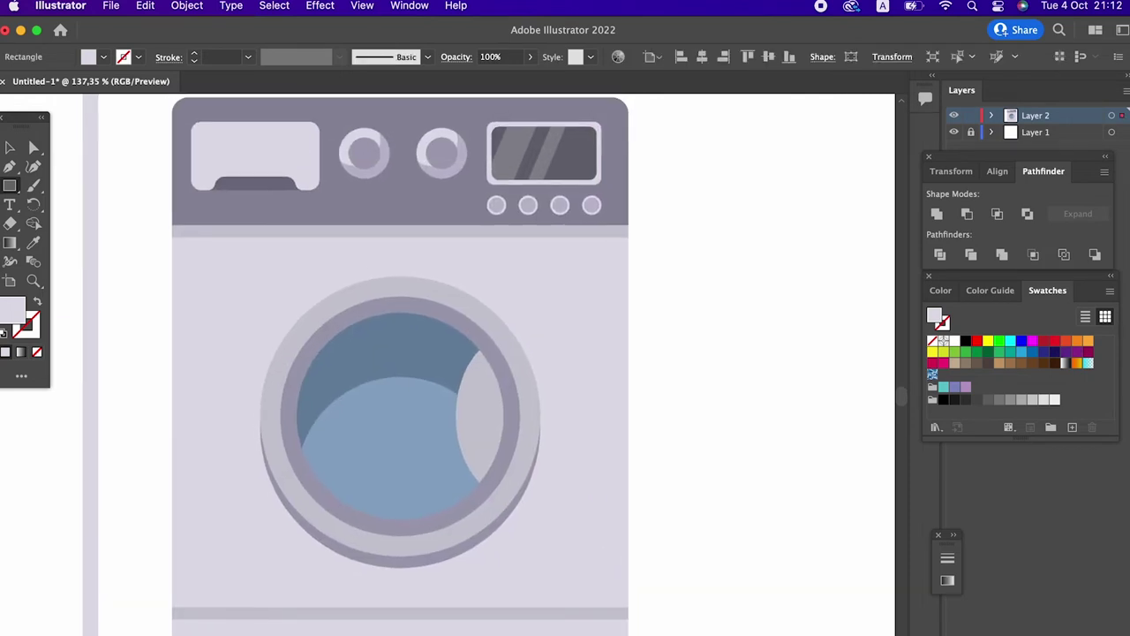
{"action": "left_click", "coordinate": [33, 242]}
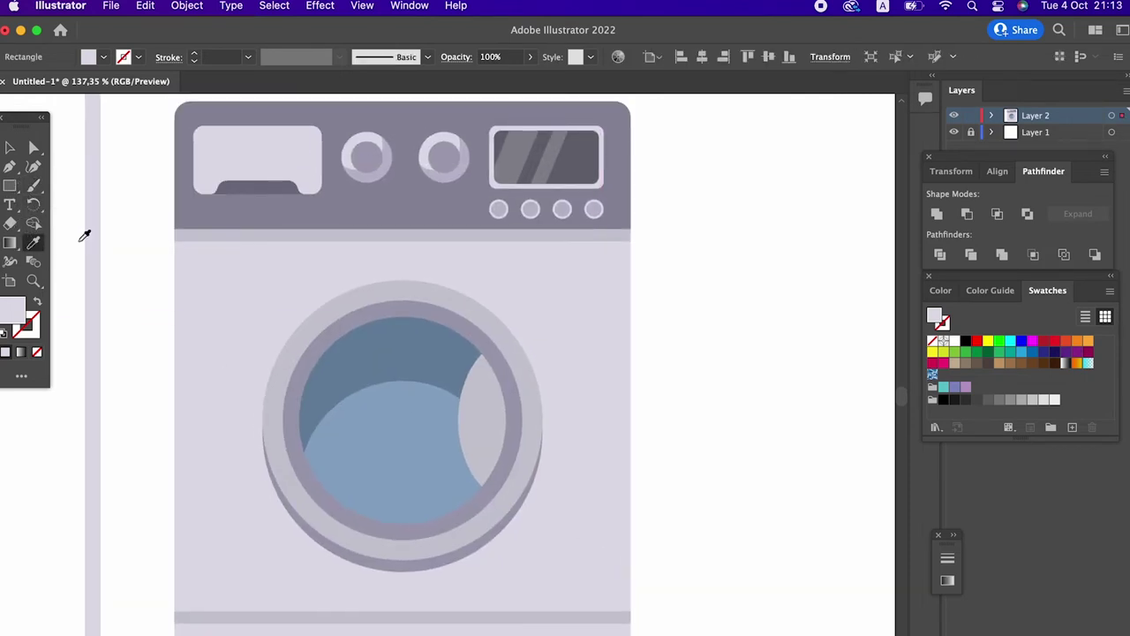
{"action": "left_click", "coordinate": [404, 309]}
Step: Send the bar behind the washer body and centre it horizontally under the body
{"action": "scroll", "coordinate": [425, 267], "scroll_direction": "down", "scroll_amount": 5}
{"action": "left_click", "coordinate": [10, 148]}
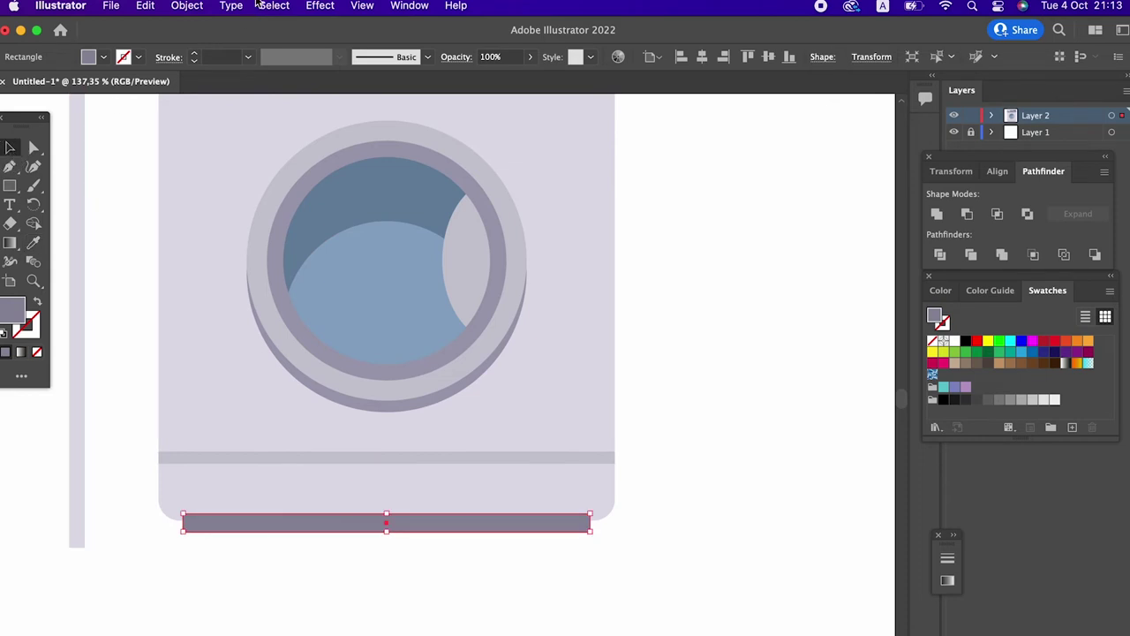
{"action": "left_click", "coordinate": [186, 5]}
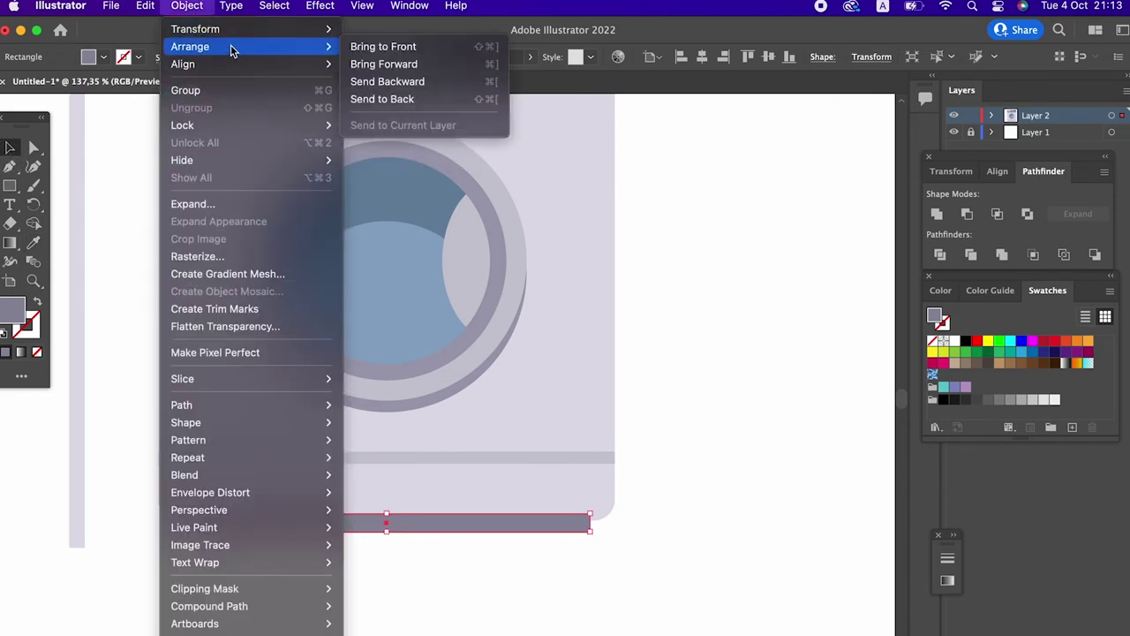
{"action": "left_click", "coordinate": [415, 99]}
{"action": "key", "text": "z"}
{"action": "left_click", "coordinate": [405, 591]}
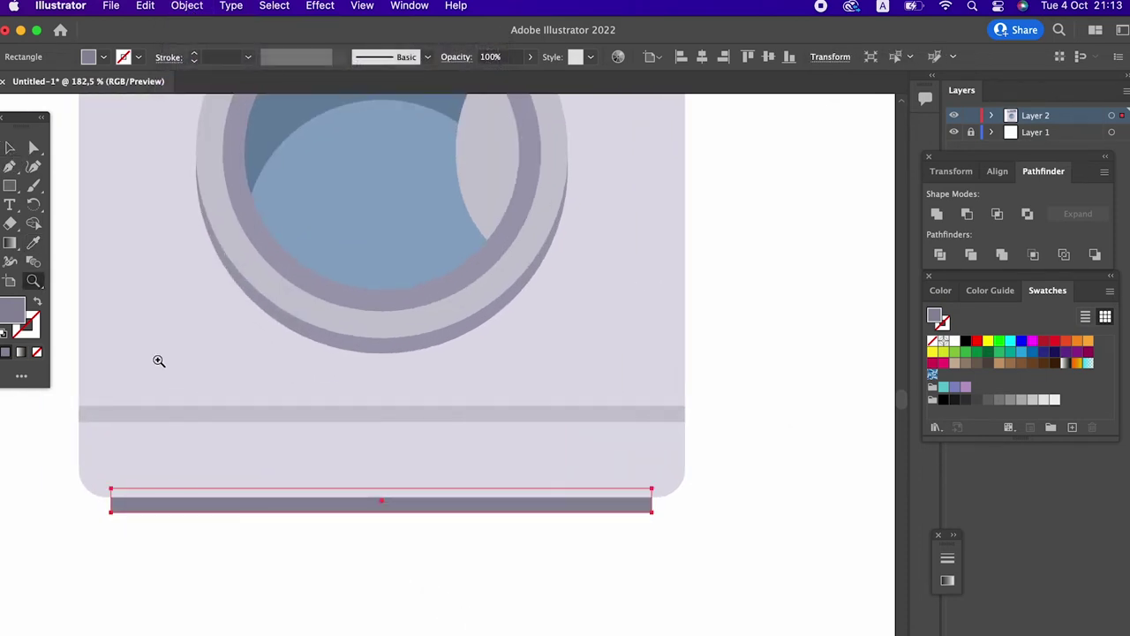
{"action": "left_click", "coordinate": [17, 148]}
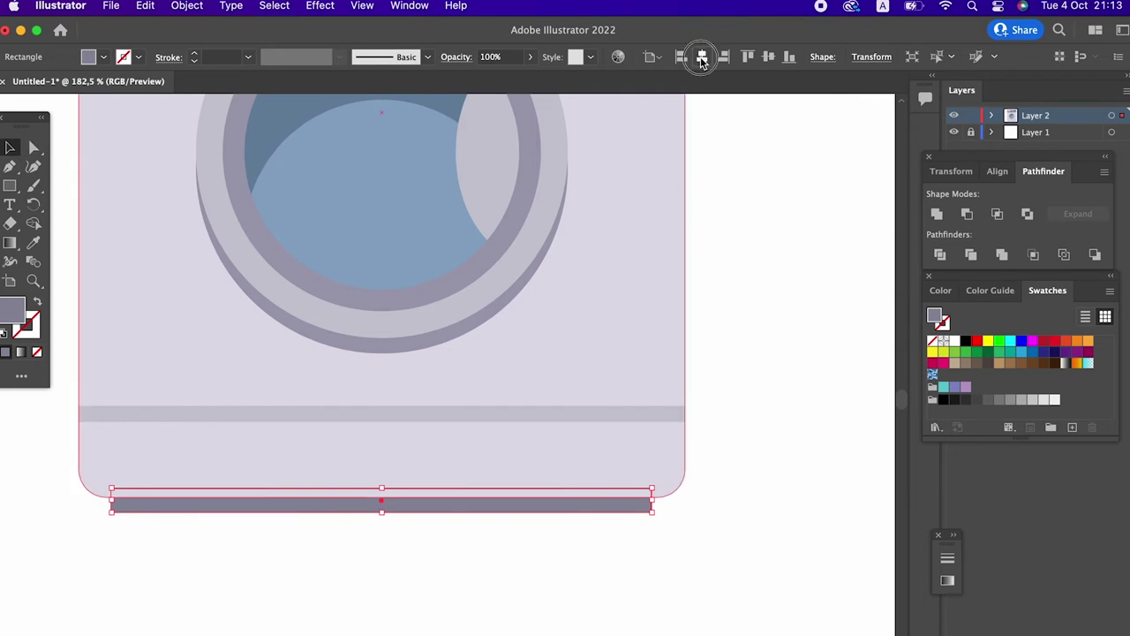
{"action": "left_click", "coordinate": [745, 536]}
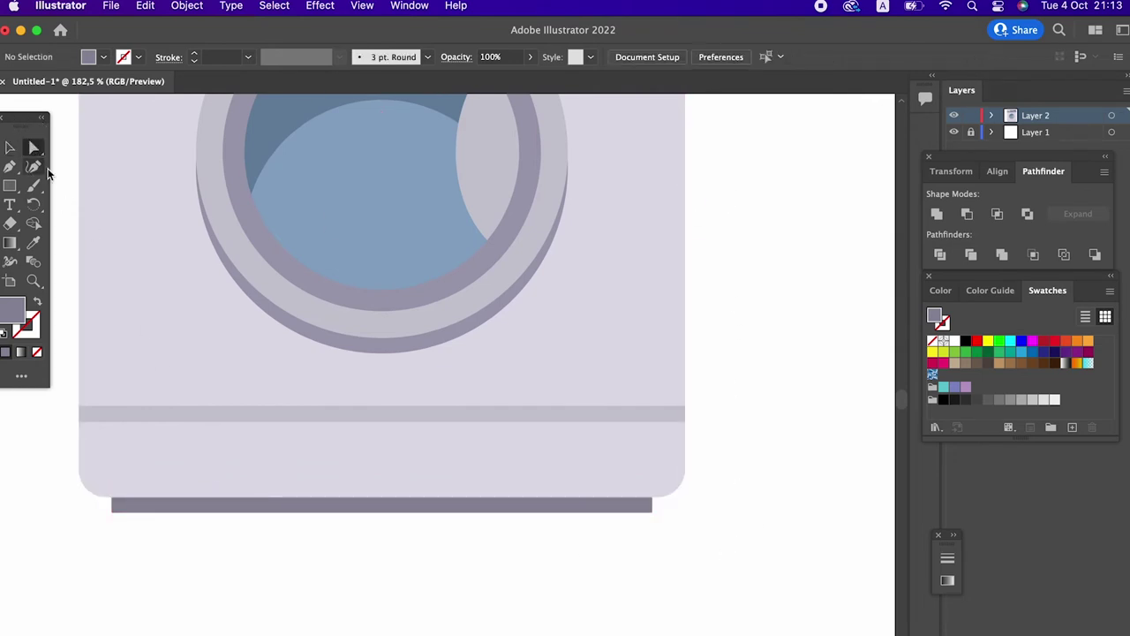
Step: Round the bar's two bottom corners to 4 px
{"action": "left_click", "coordinate": [104, 519]}
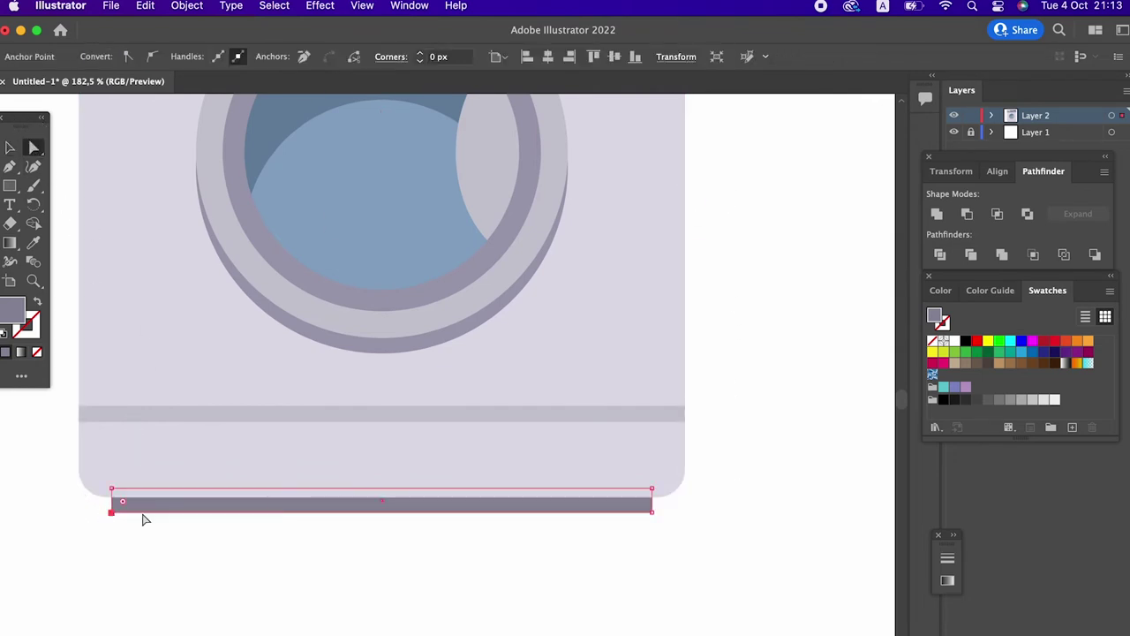
{"action": "left_click", "coordinate": [647, 512], "text": "shift"}
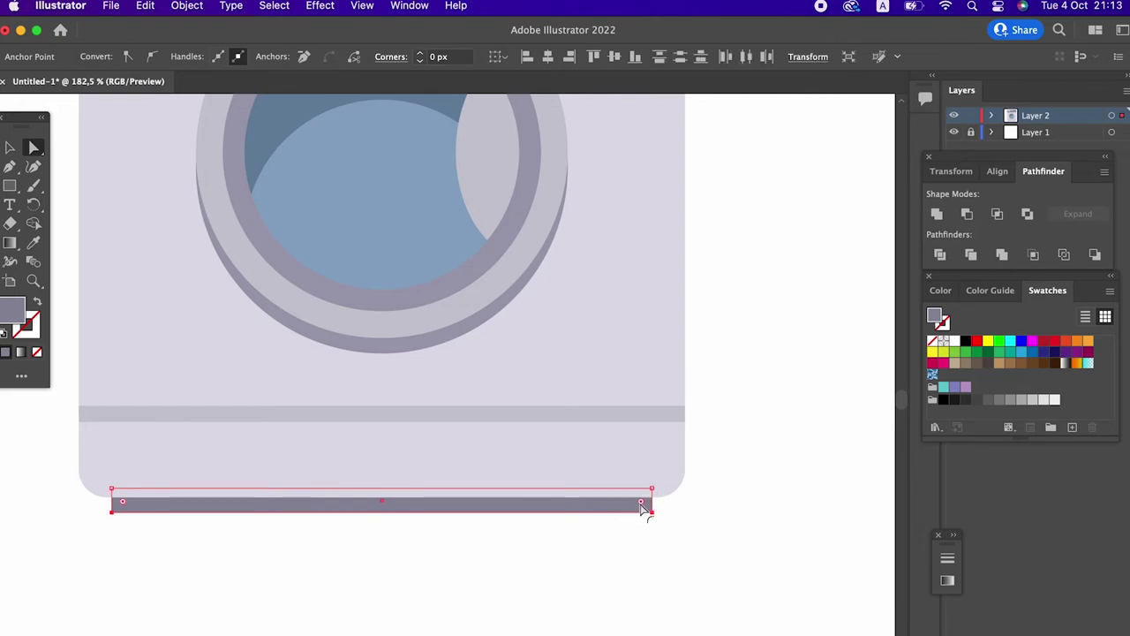
{"action": "left_click_drag", "start_coordinate": [641, 501], "coordinate": [641, 509]}
{"action": "key", "text": "z"}
{"action": "scroll", "coordinate": [769, 562], "scroll_direction": "down", "scroll_amount": 5}
{"action": "mouse_move", "coordinate": [606, 497]}
{"action": "left_mouse_down"}
{"action": "mouse_move", "coordinate": [595, 447]}
{"action": "mouse_move", "coordinate": [371, 429]}
{"action": "mouse_move", "coordinate": [377, 482]}
{"action": "left_mouse_up"}
{"action": "mouse_move", "coordinate": [305, 344]}
{"action": "left_mouse_down"}
{"action": "mouse_move", "coordinate": [450, 389]}
{"action": "mouse_move", "coordinate": [331, 384]}
{"action": "left_mouse_up"}
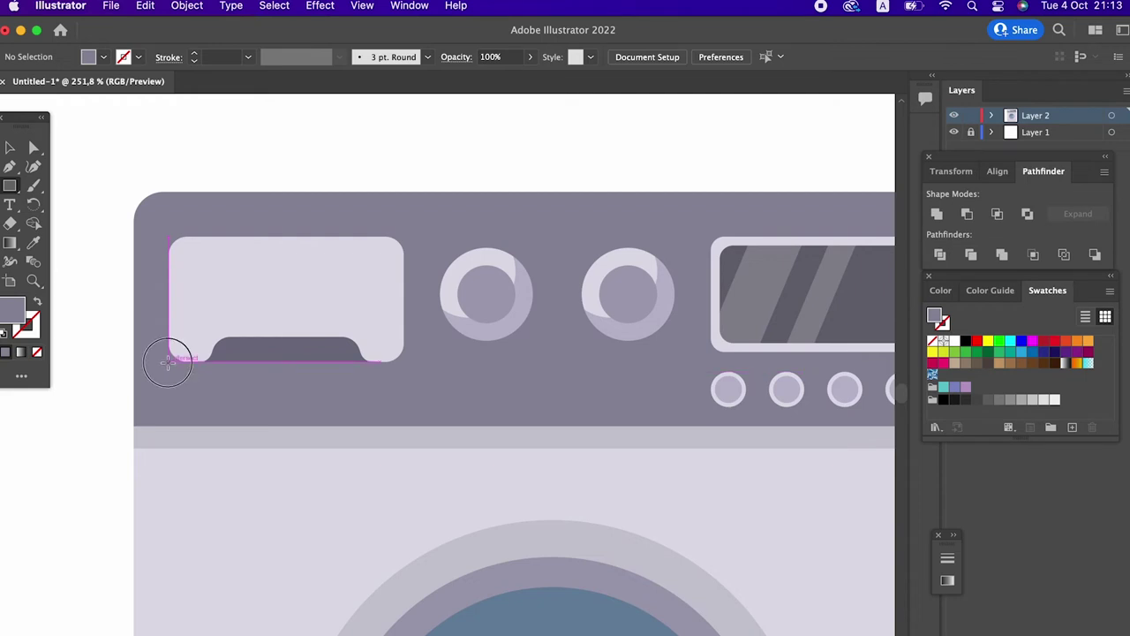
Step: Draw a thin strip under the drawer panel and fill it with #9E9DAA
{"action": "left_click_drag", "start_coordinate": [168, 362], "coordinate": [403, 372]}
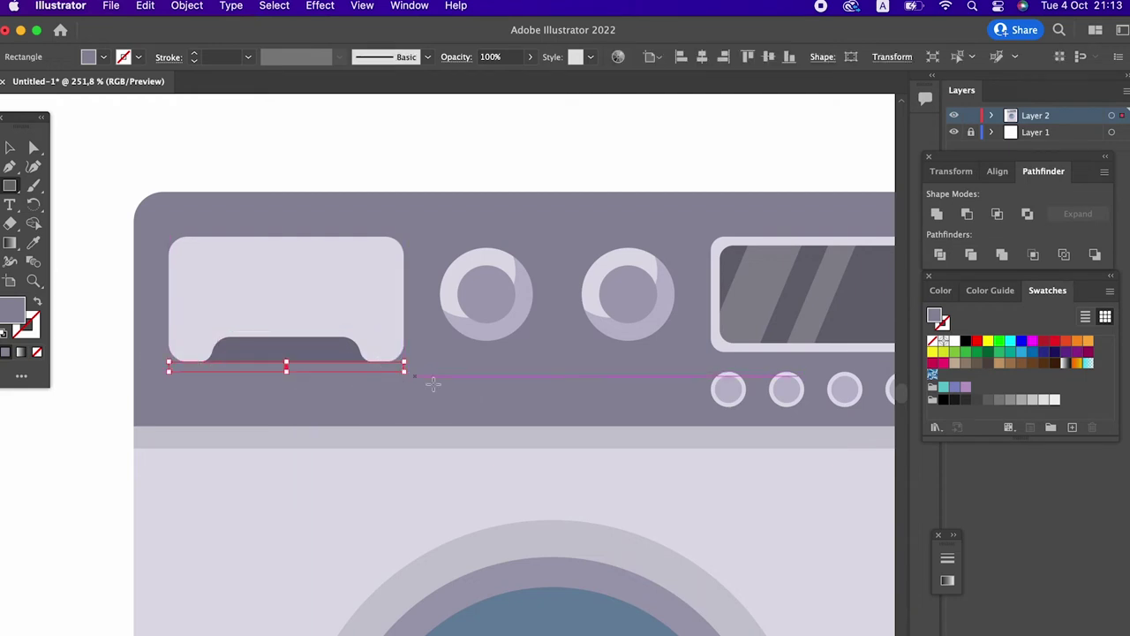
{"action": "left_click", "coordinate": [33, 243]}
{"action": "left_click", "coordinate": [218, 476]}
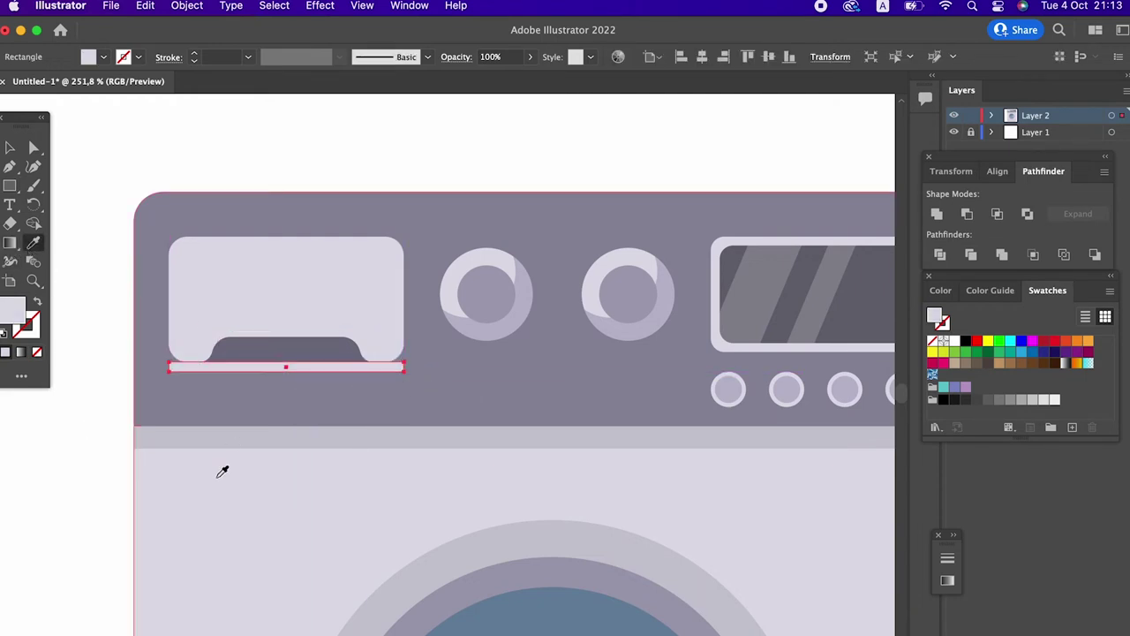
{"action": "left_click", "coordinate": [255, 374]}
{"action": "double_click", "coordinate": [12, 311]}
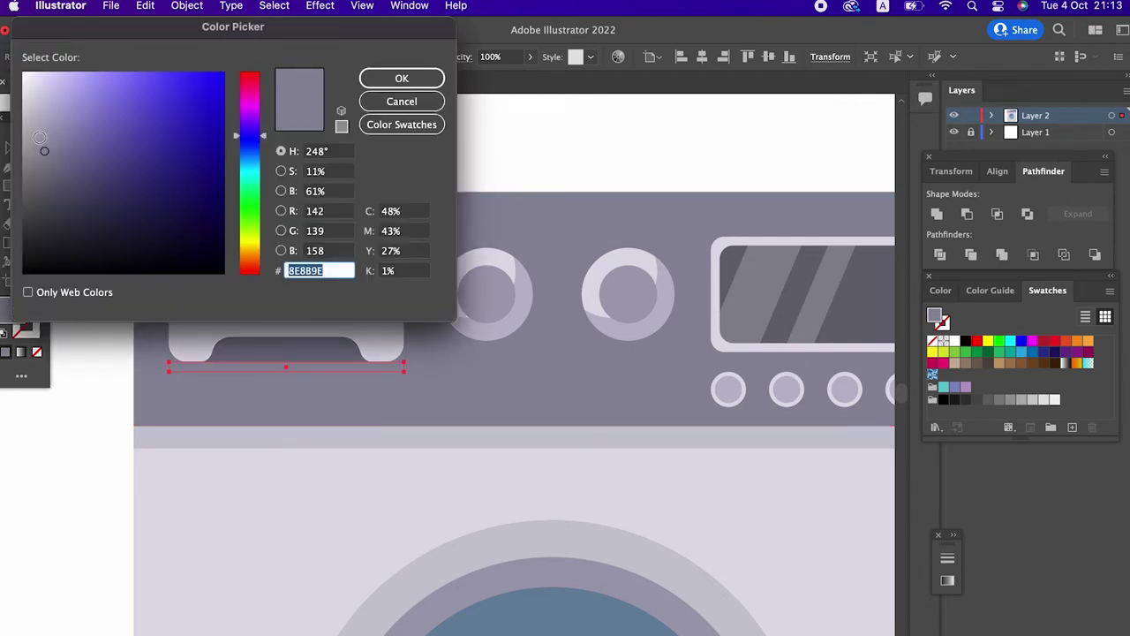
{"action": "type", "text": "9E9DAA"}
{"action": "left_click", "coordinate": [415, 78]}
Step: Resize the strip's height so it sits beneath the drawer notch
{"action": "left_click_drag", "start_coordinate": [439, 328], "coordinate": [370, 359]}
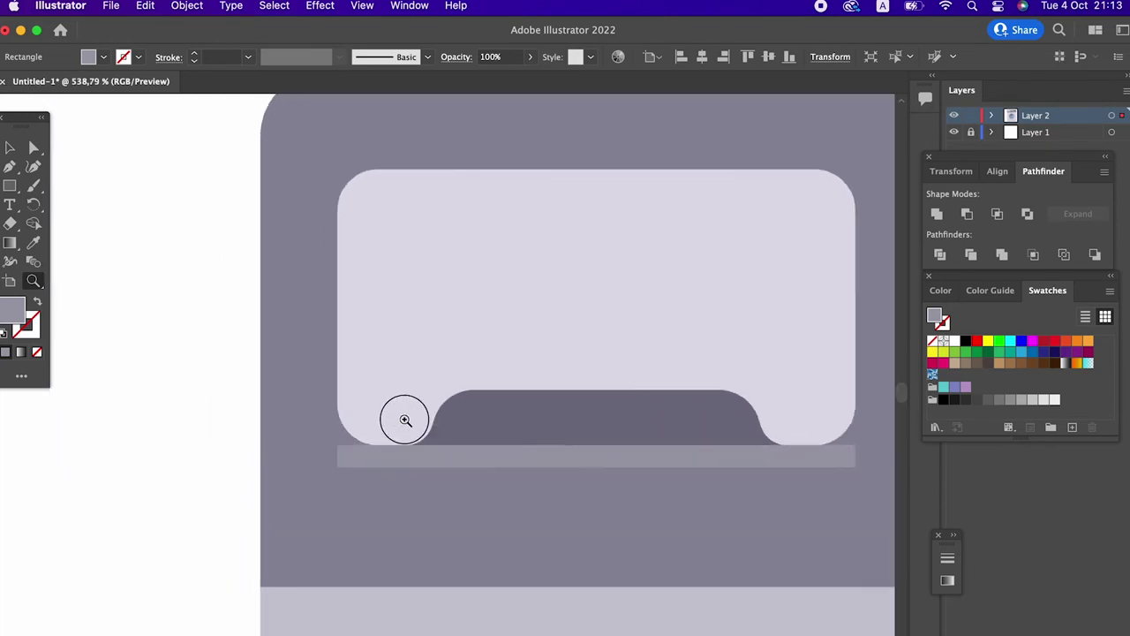
{"action": "left_click_drag", "start_coordinate": [370, 360], "coordinate": [563, 371]}
{"action": "left_click", "coordinate": [11, 148]}
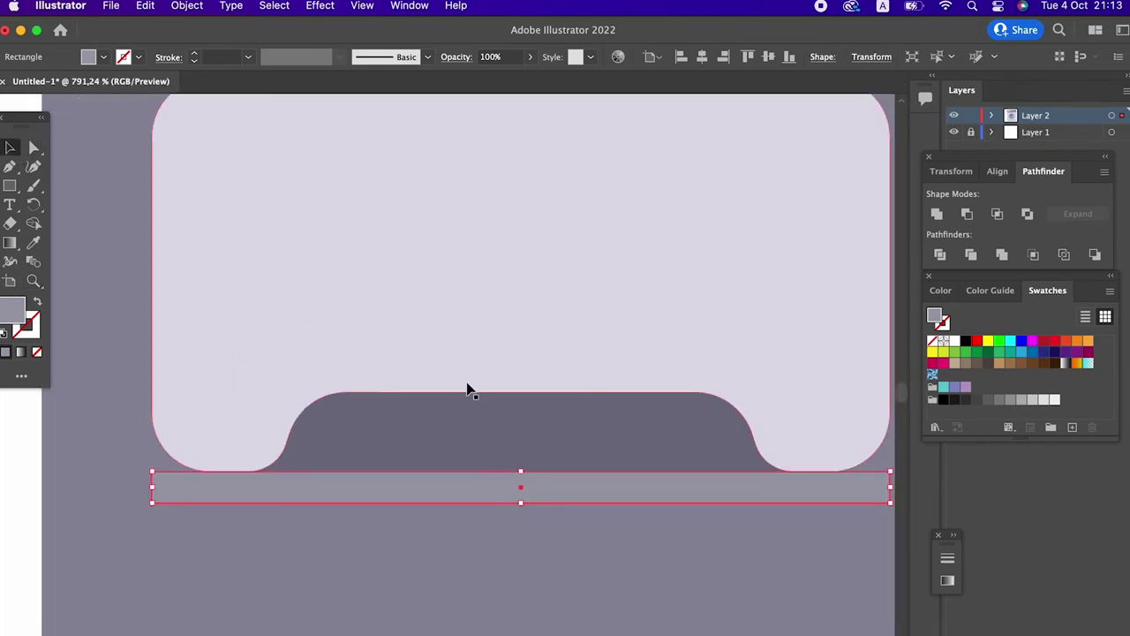
{"action": "left_click_drag", "start_coordinate": [523, 474], "coordinate": [534, 300]}
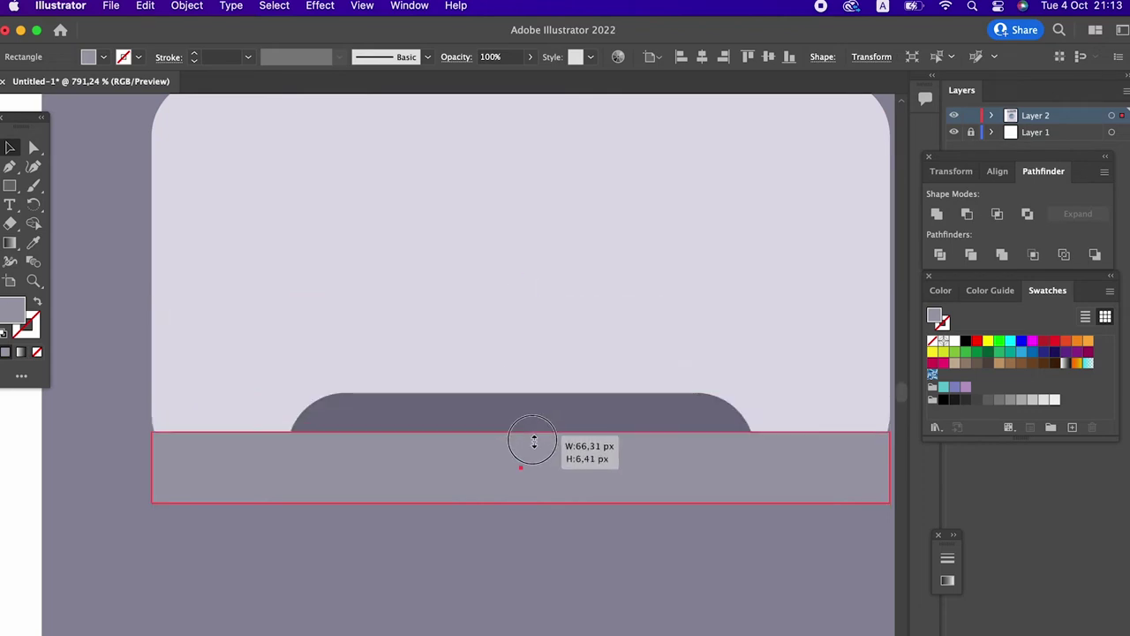
{"action": "left_click_drag", "start_coordinate": [519, 299], "coordinate": [521, 413]}
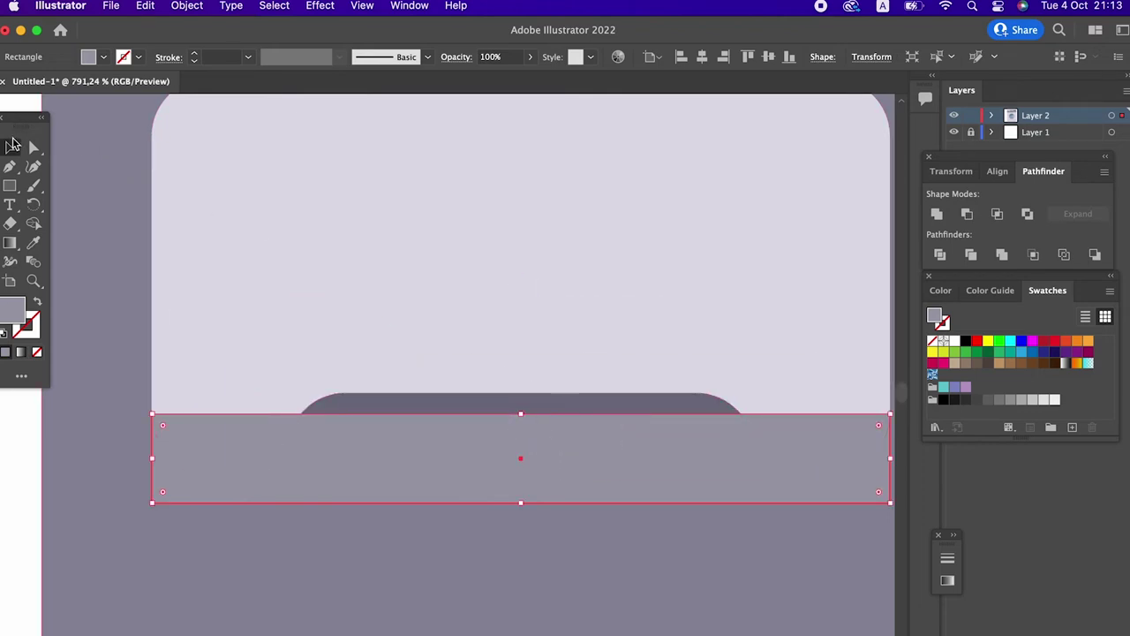
Step: Bring the notch shape and rounded drawer face in front of the strip
{"action": "left_click", "coordinate": [447, 412]}
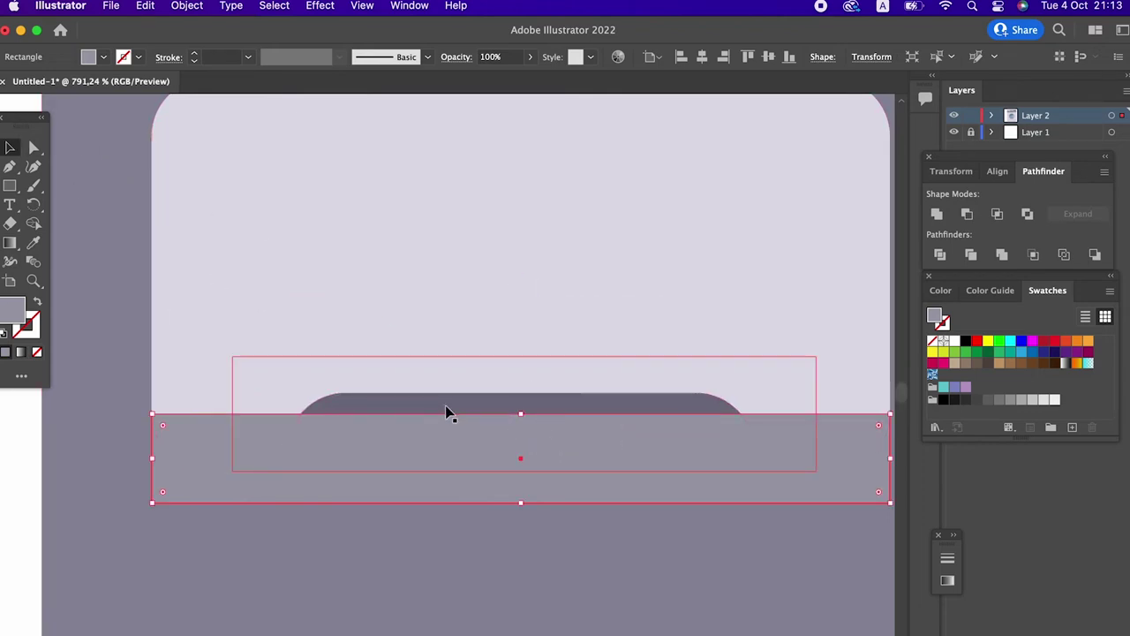
{"action": "left_click", "coordinate": [435, 243], "text": "shift"}
{"action": "left_click", "coordinate": [176, 5]}
{"action": "mouse_move", "coordinate": [189, 46]}
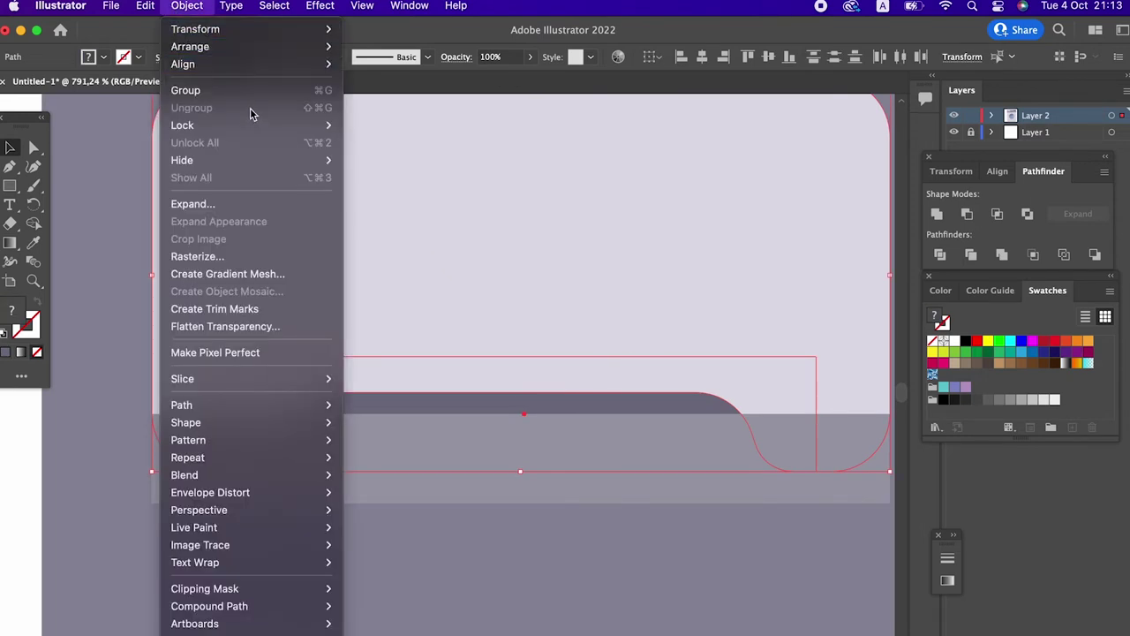
{"action": "left_click", "coordinate": [383, 46]}
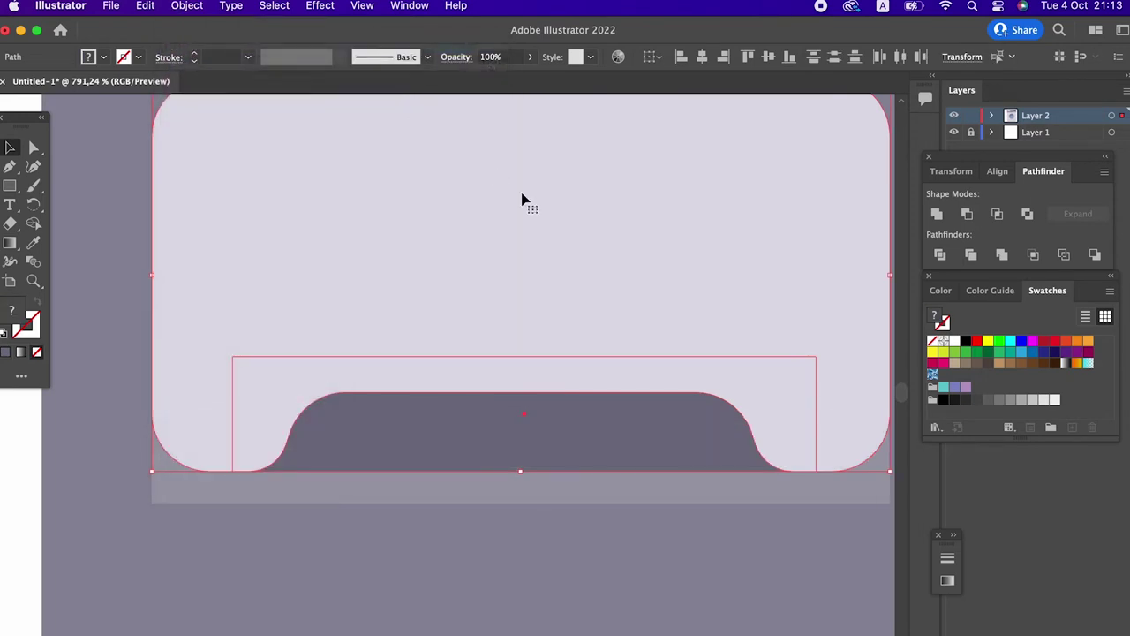
{"action": "key", "text": "z"}
{"action": "left_click_drag", "start_coordinate": [524, 200], "coordinate": [260, 265]}
Step: Make the strip slightly taller and round its two bottom corners
{"action": "left_click_drag", "start_coordinate": [486, 300], "coordinate": [535, 378]}
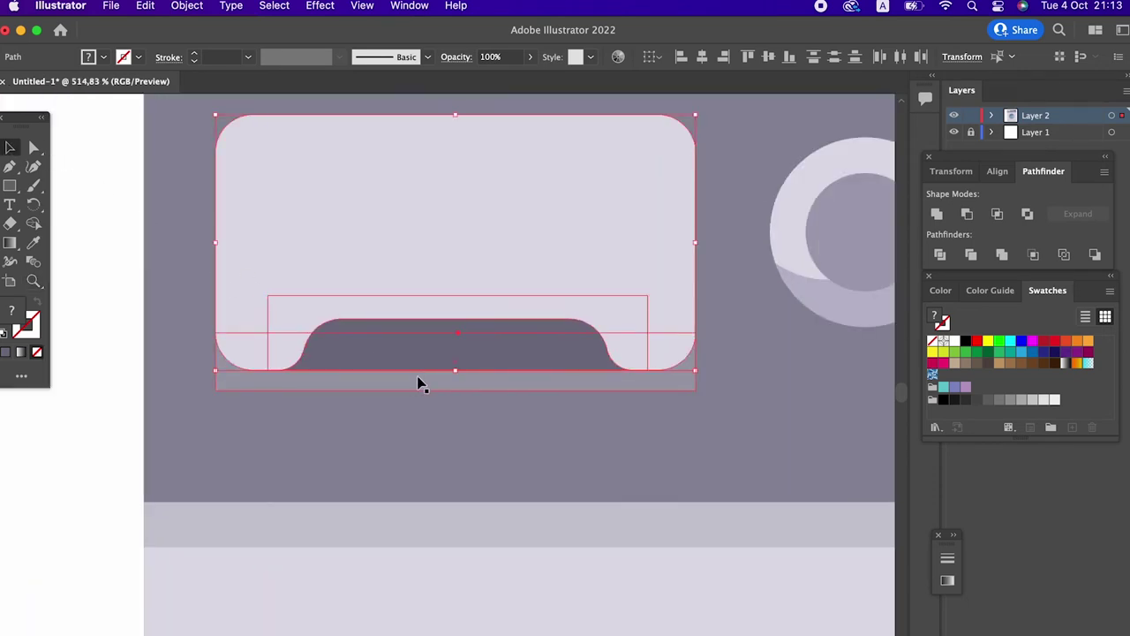
{"action": "left_click", "coordinate": [418, 383]}
{"action": "left_click_drag", "start_coordinate": [461, 397], "coordinate": [459, 403]}
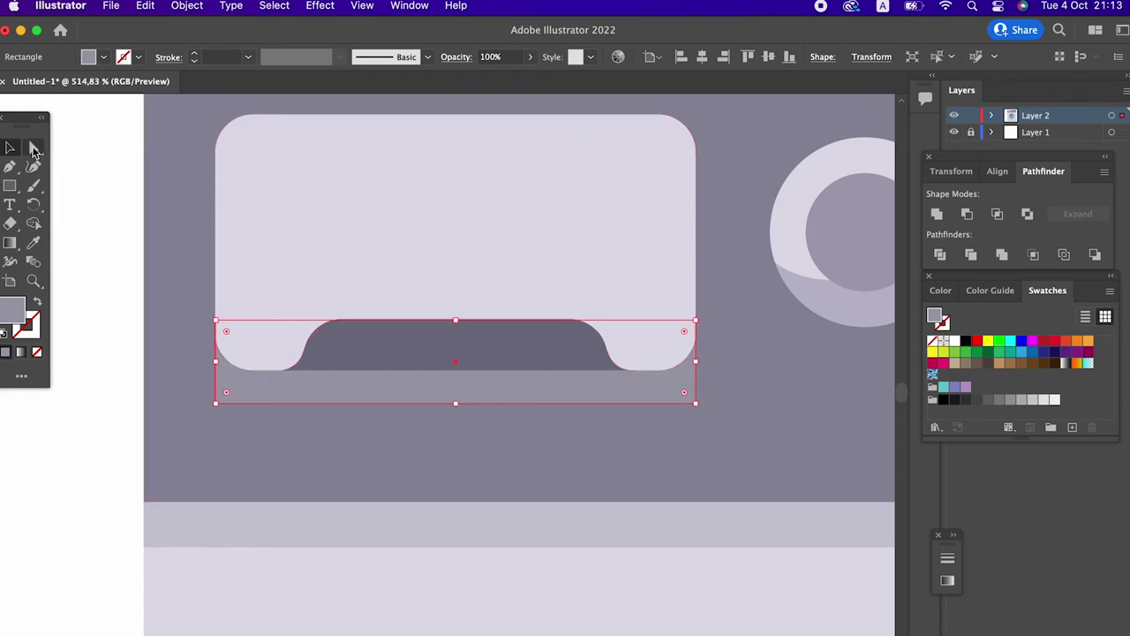
{"action": "left_click", "coordinate": [33, 150]}
{"action": "left_click_drag", "start_coordinate": [233, 434], "coordinate": [210, 397]}
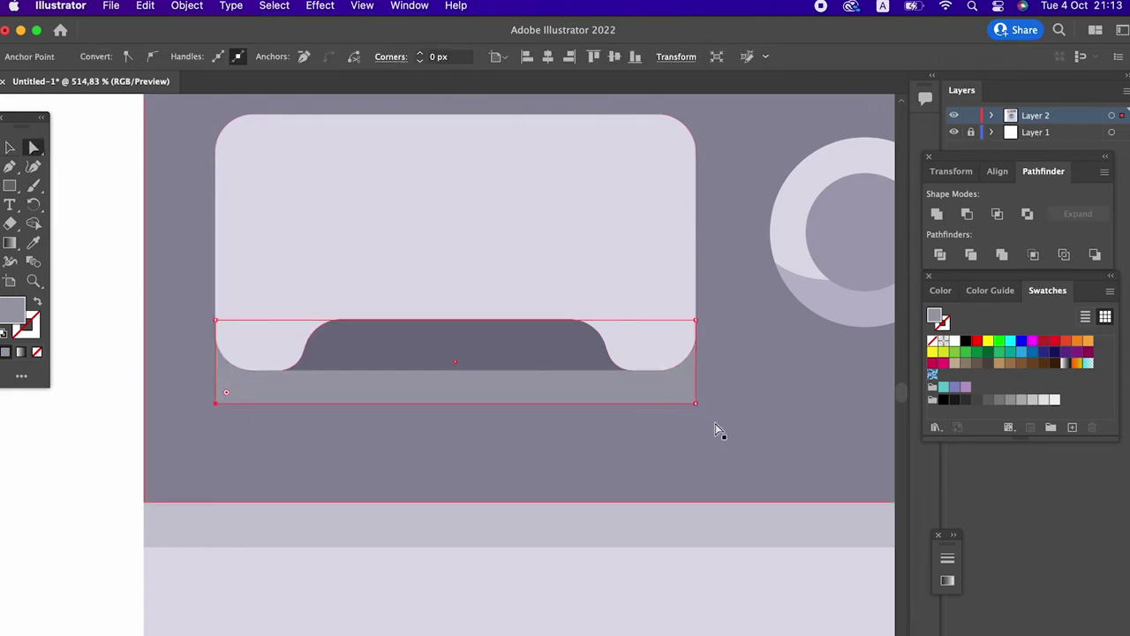
{"action": "left_click", "coordinate": [696, 404], "text": "shift"}
{"action": "left_click_drag", "start_coordinate": [680, 399], "coordinate": [677, 378]}
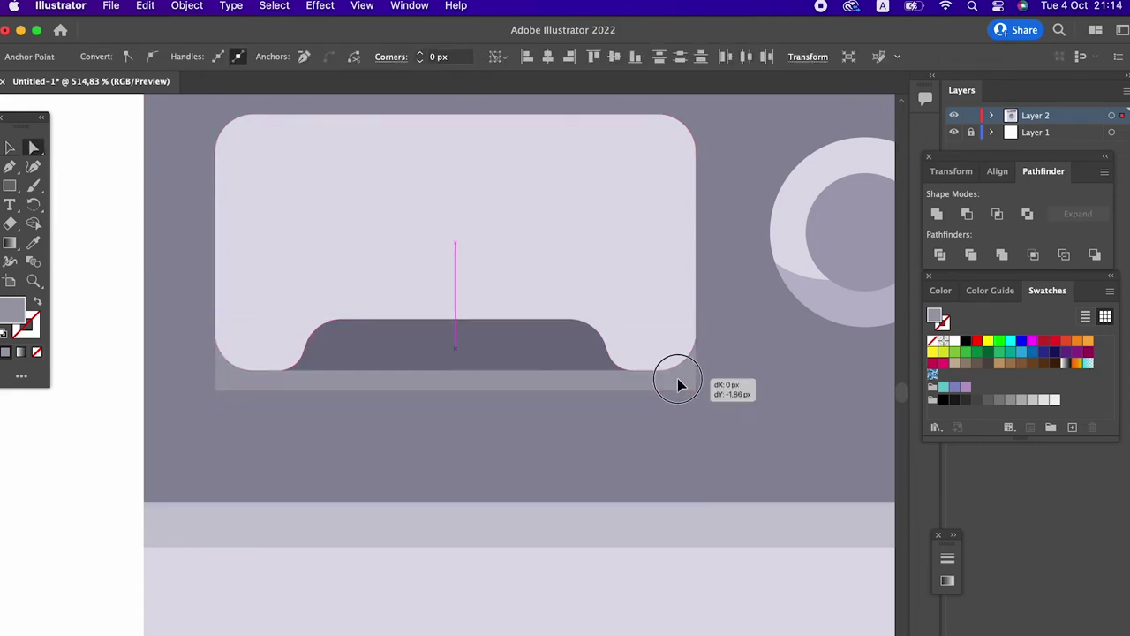
{"action": "key", "text": "ctrl+z"}
{"action": "key", "text": "ctrl+z"}
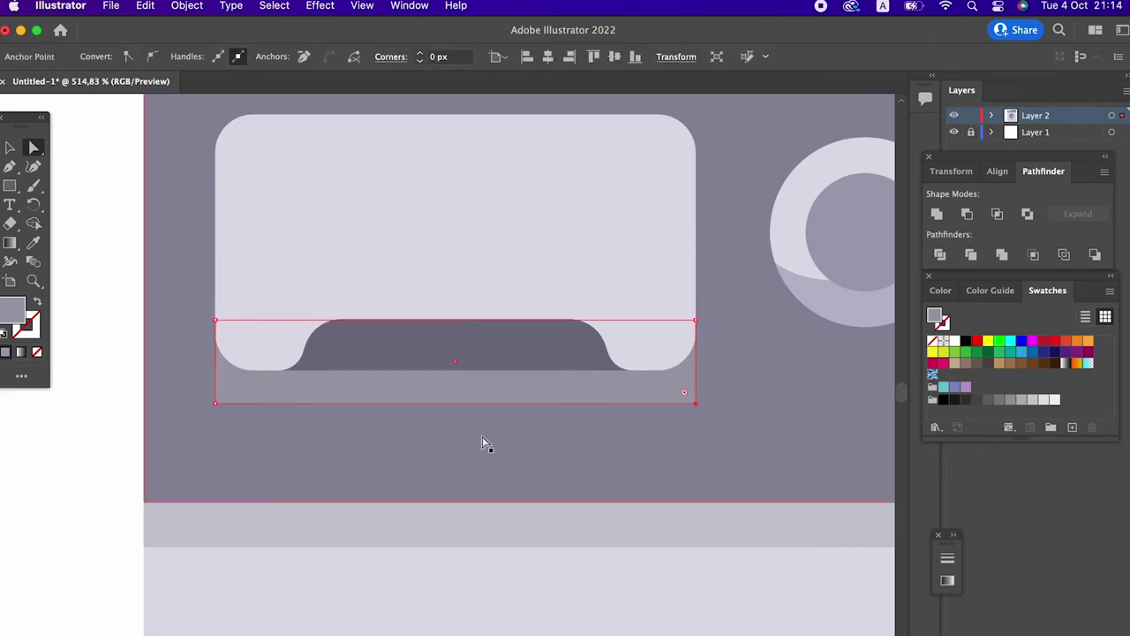
{"action": "left_click_drag", "start_coordinate": [222, 408], "coordinate": [234, 388]}
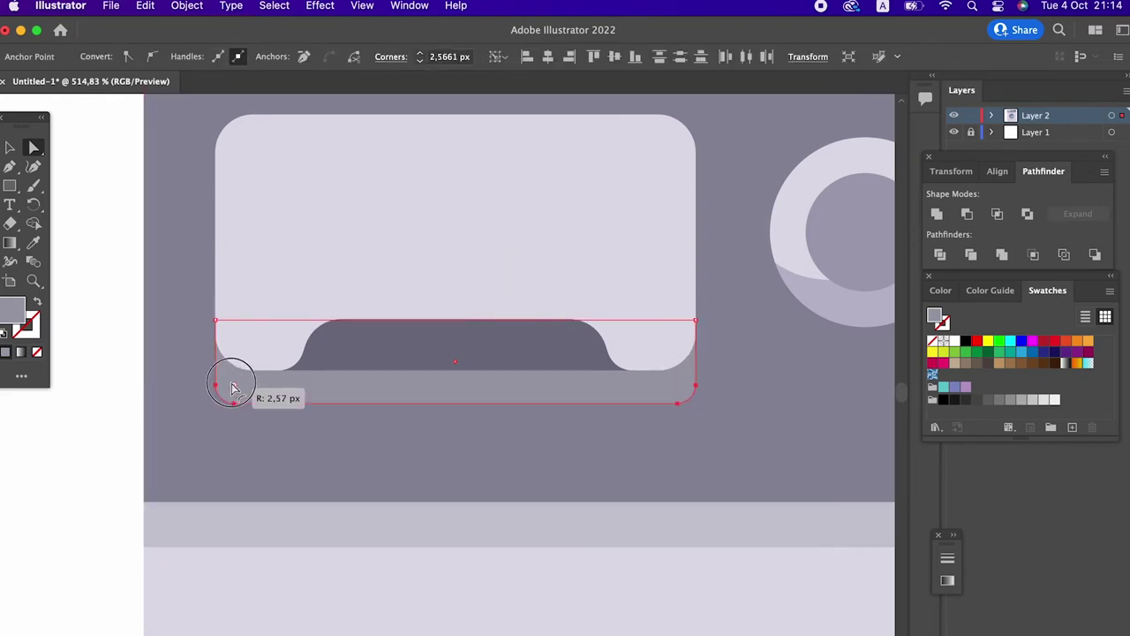
Step: Recolour the rounded strip to #A5A3AF grey
{"action": "left_click", "coordinate": [33, 243]}
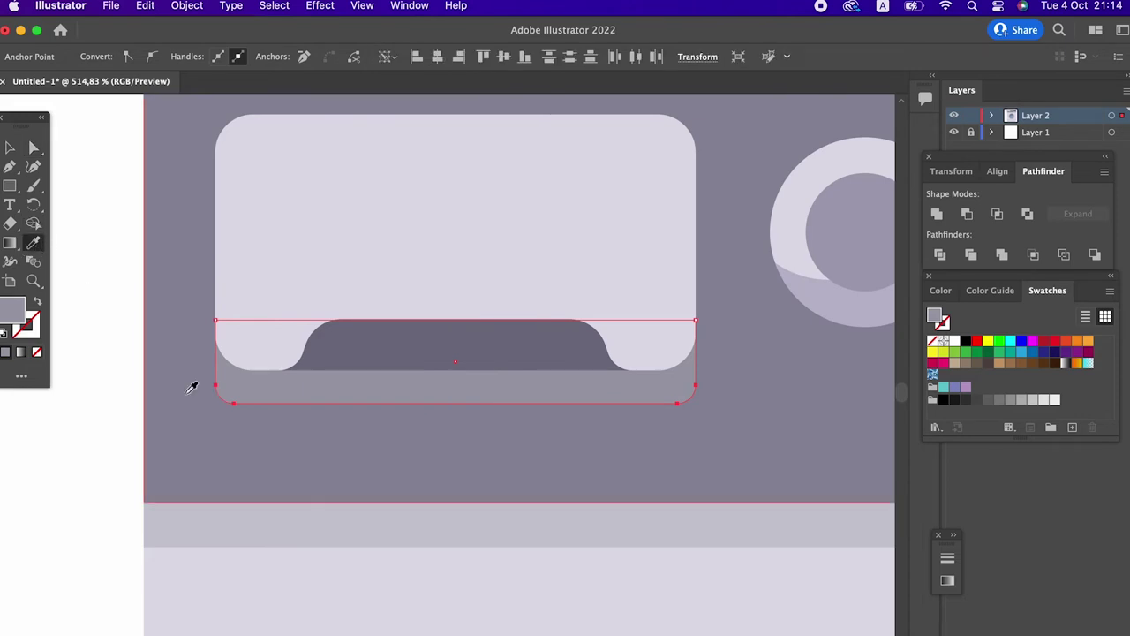
{"action": "left_click", "coordinate": [10, 147]}
{"action": "left_click", "coordinate": [261, 392]}
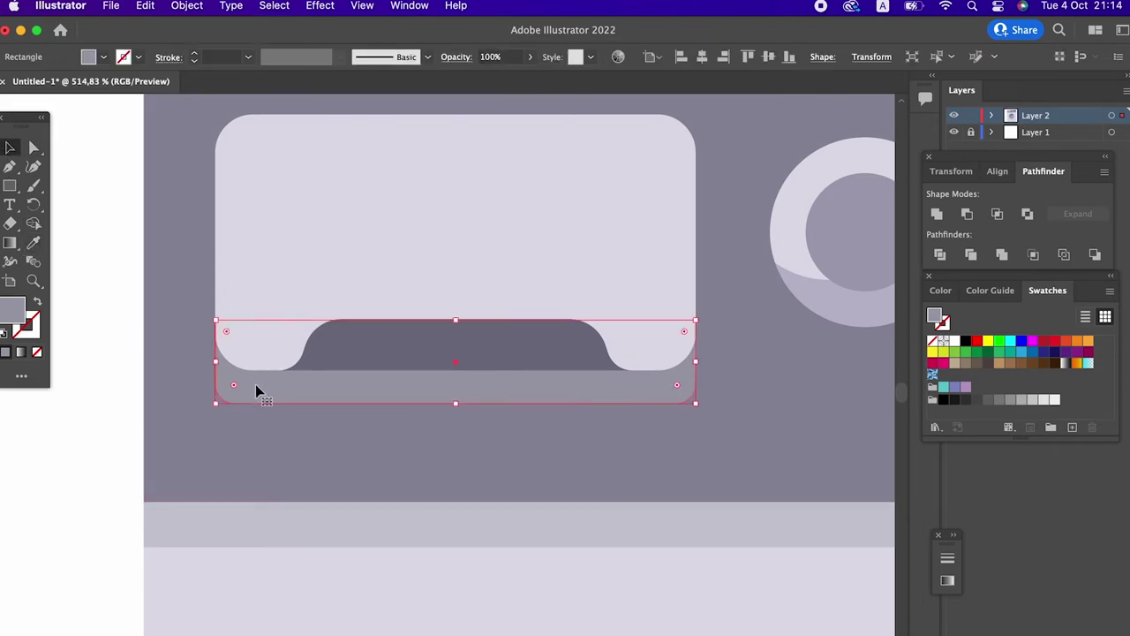
{"action": "key", "text": "i"}
{"action": "left_click", "coordinate": [189, 366]}
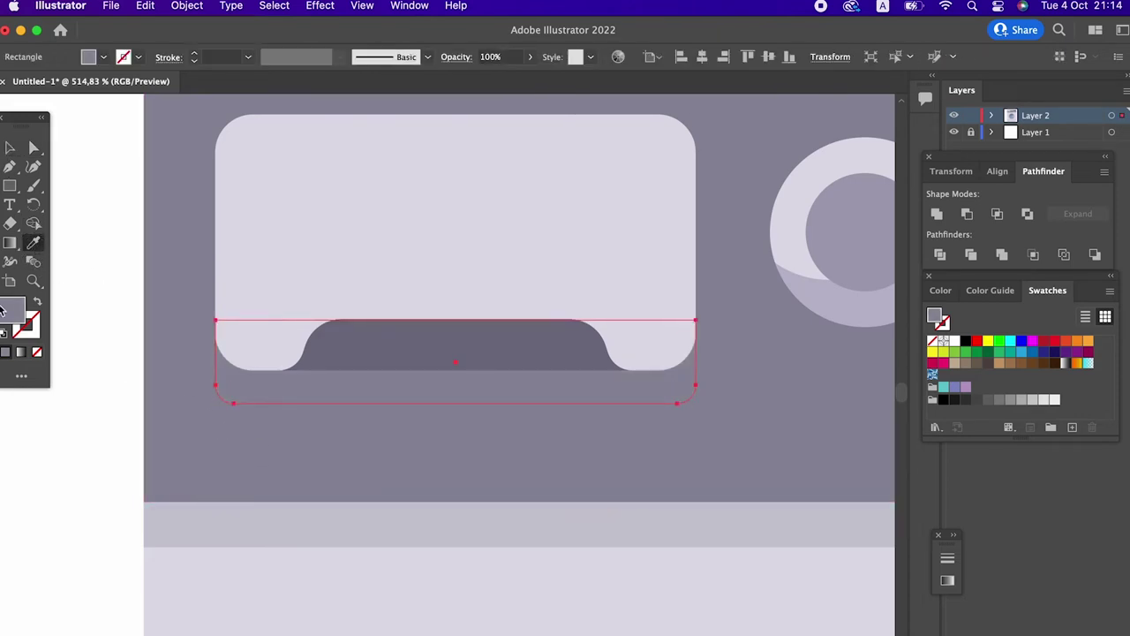
{"action": "double_click", "coordinate": [7, 314]}
{"action": "type", "text": "A5A3AF"}
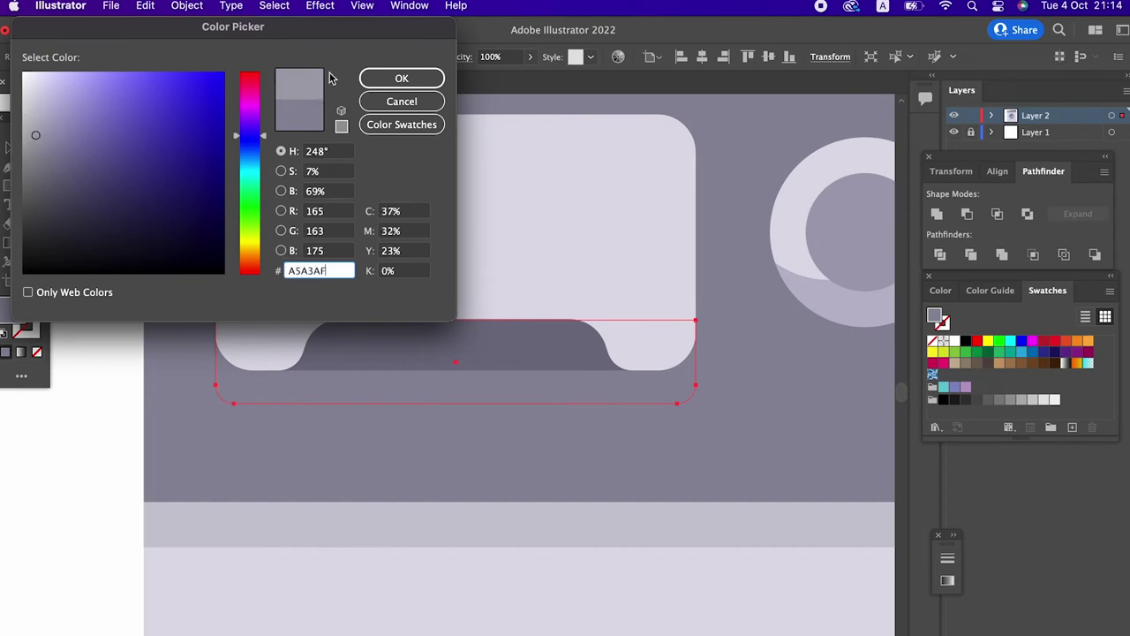
{"action": "left_click", "coordinate": [402, 78]}
{"action": "key", "text": "z"}
{"action": "left_click", "coordinate": [372, 348], "text": "alt"}
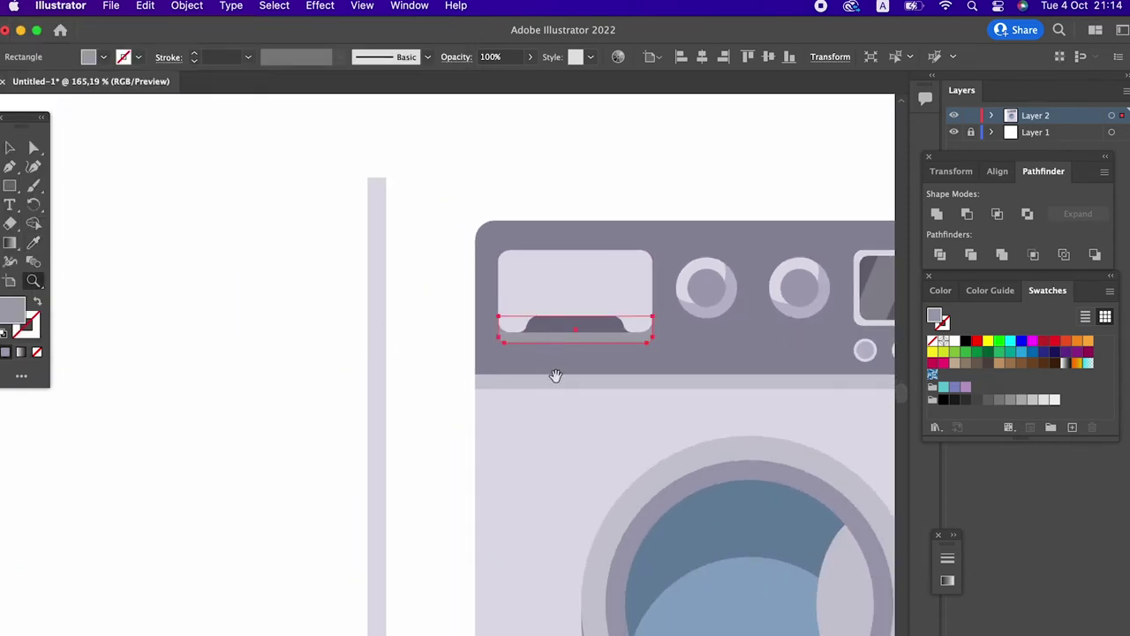
Step: Draw a small outline-only rectangle at the washer's lower right in the strip's light grey
{"action": "left_click_drag", "start_coordinate": [555, 375], "coordinate": [176, 383]}
{"action": "left_click", "coordinate": [270, 330]}
{"action": "mouse_move", "coordinate": [356, 278]}
{"action": "left_mouse_down"}
{"action": "mouse_move", "coordinate": [237, 300]}
{"action": "mouse_move", "coordinate": [390, 265]}
{"action": "mouse_move", "coordinate": [382, 223]}
{"action": "left_mouse_up"}
{"action": "mouse_move", "coordinate": [694, 441]}
{"action": "left_mouse_down"}
{"action": "mouse_move", "coordinate": [728, 589]}
{"action": "mouse_move", "coordinate": [704, 568]}
{"action": "left_mouse_up"}
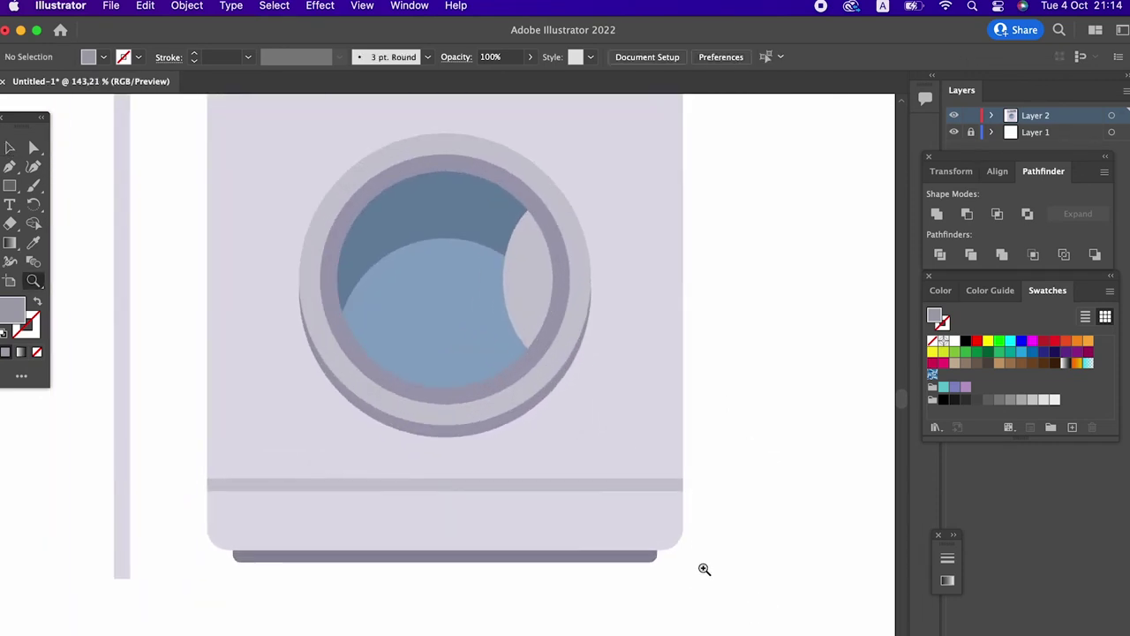
{"action": "left_click", "coordinate": [9, 186]}
{"action": "mouse_move", "coordinate": [536, 537]}
{"action": "left_mouse_down"}
{"action": "mouse_move", "coordinate": [661, 490]}
{"action": "mouse_move", "coordinate": [648, 497]}
{"action": "left_mouse_up"}
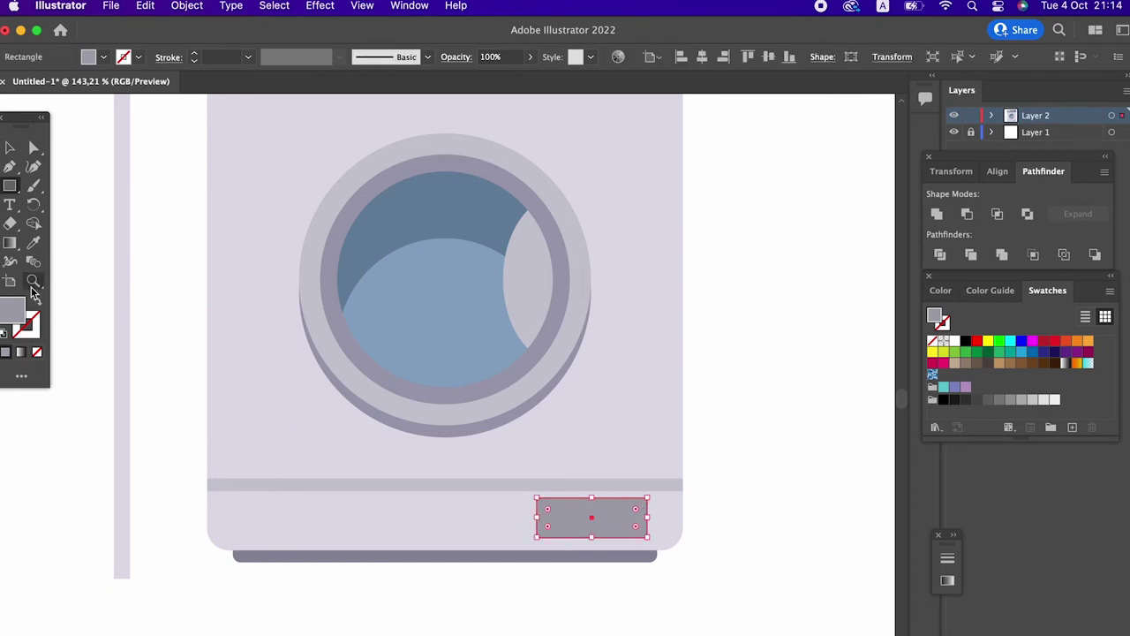
{"action": "left_click", "coordinate": [34, 242]}
{"action": "left_click", "coordinate": [291, 482]}
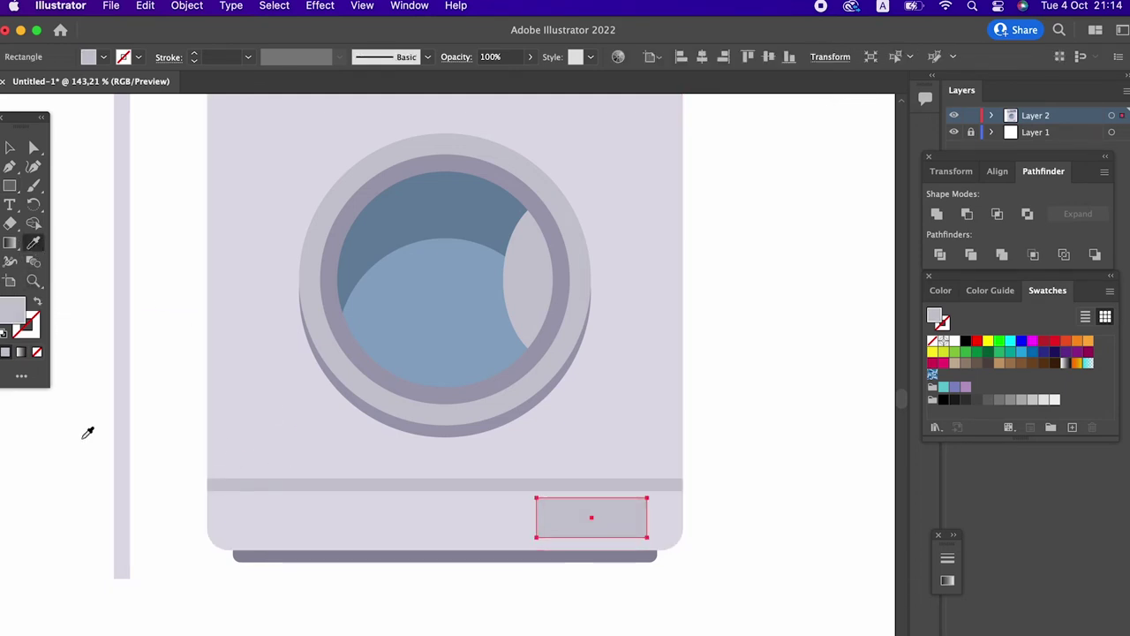
{"action": "left_click", "coordinate": [37, 303]}
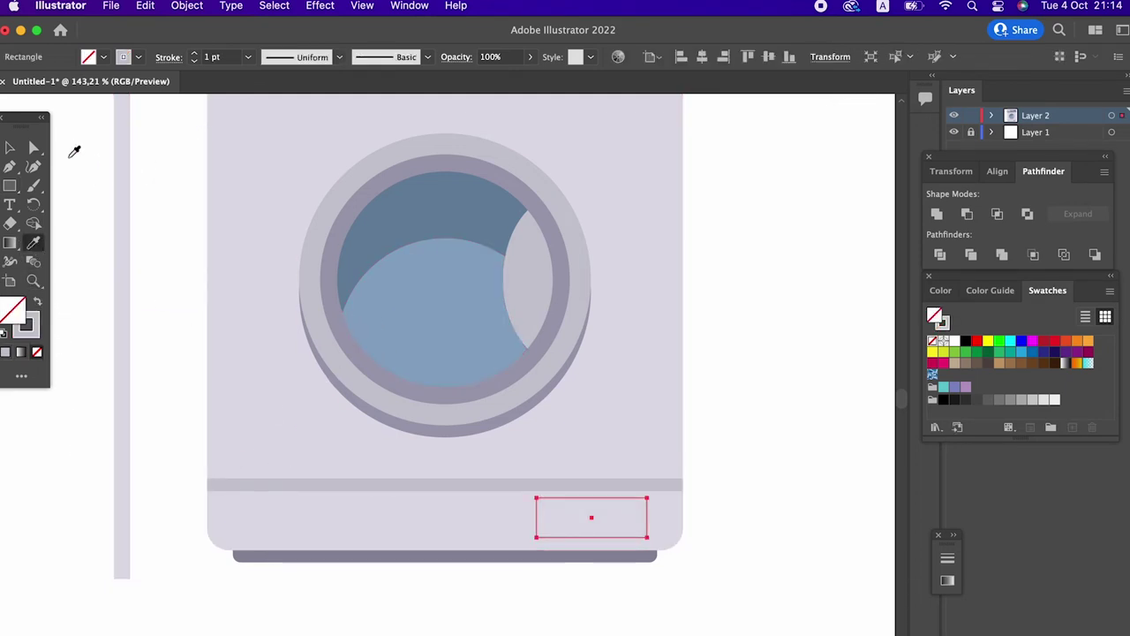
Step: Raise the horizontal grey strip slightly
{"action": "left_click", "coordinate": [10, 147]}
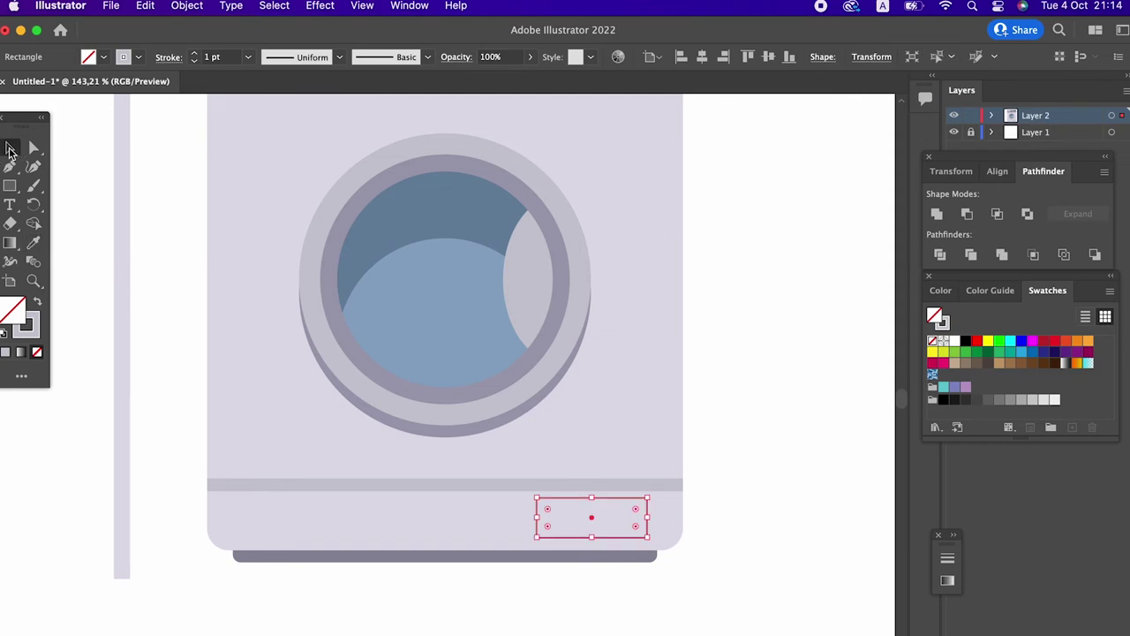
{"action": "left_click", "coordinate": [632, 486]}
{"action": "left_click_drag", "start_coordinate": [634, 488], "coordinate": [632, 479]}
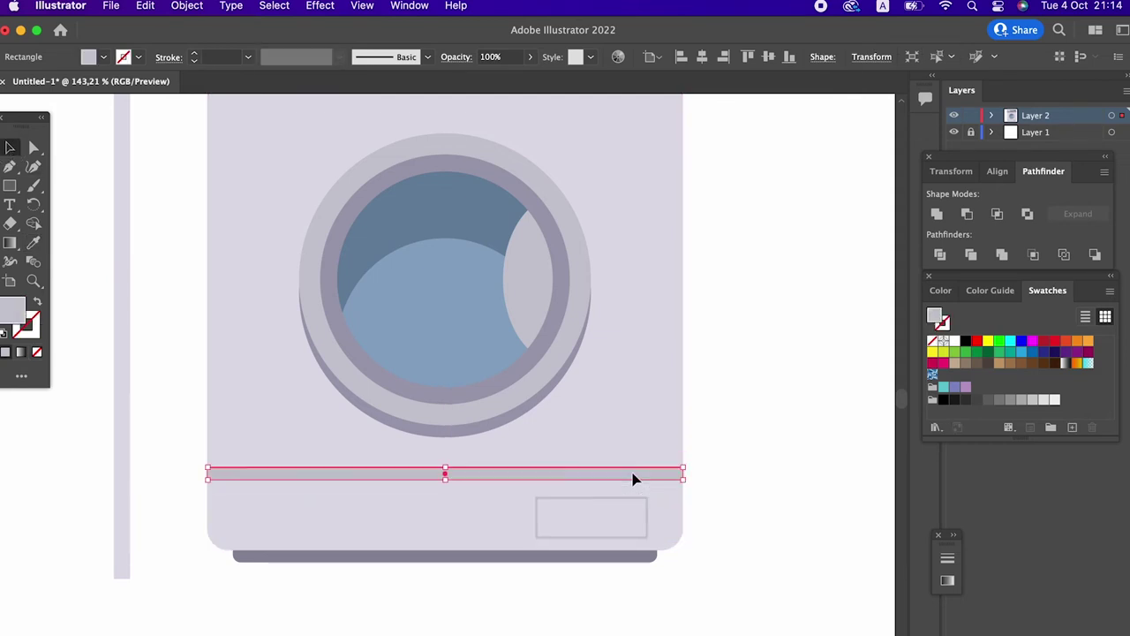
Step: Shift the glass group down inside the porthole's dark ring
{"action": "scroll", "coordinate": [799, 516], "scroll_direction": "up", "scroll_amount": 5}
{"action": "left_click", "coordinate": [507, 430], "text": "shift"}
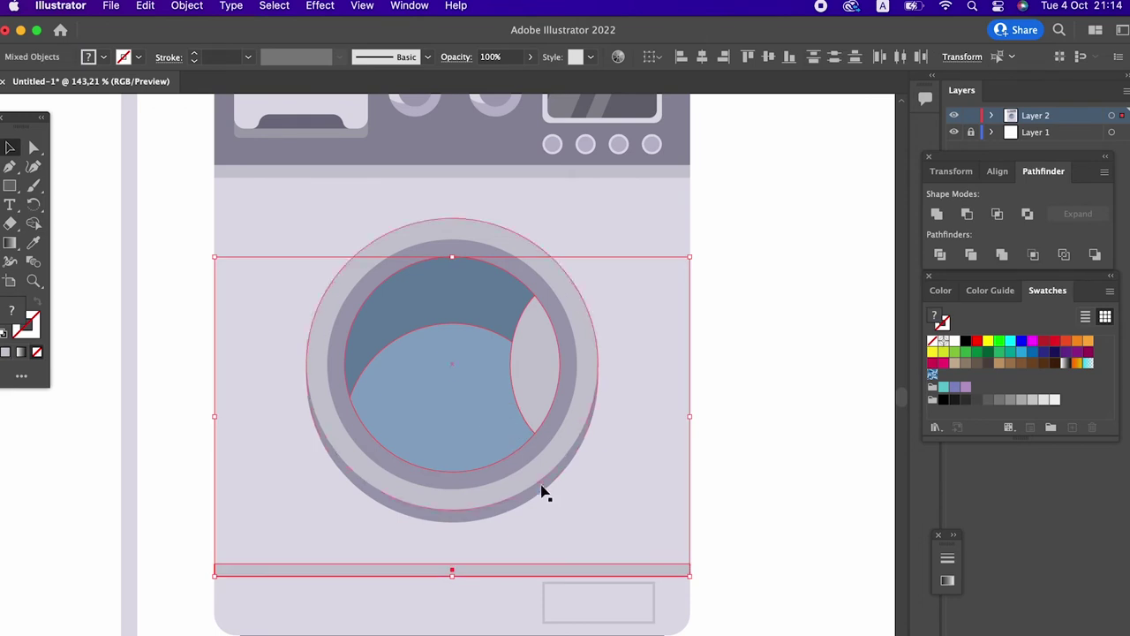
{"action": "left_click", "coordinate": [546, 475], "text": "shift"}
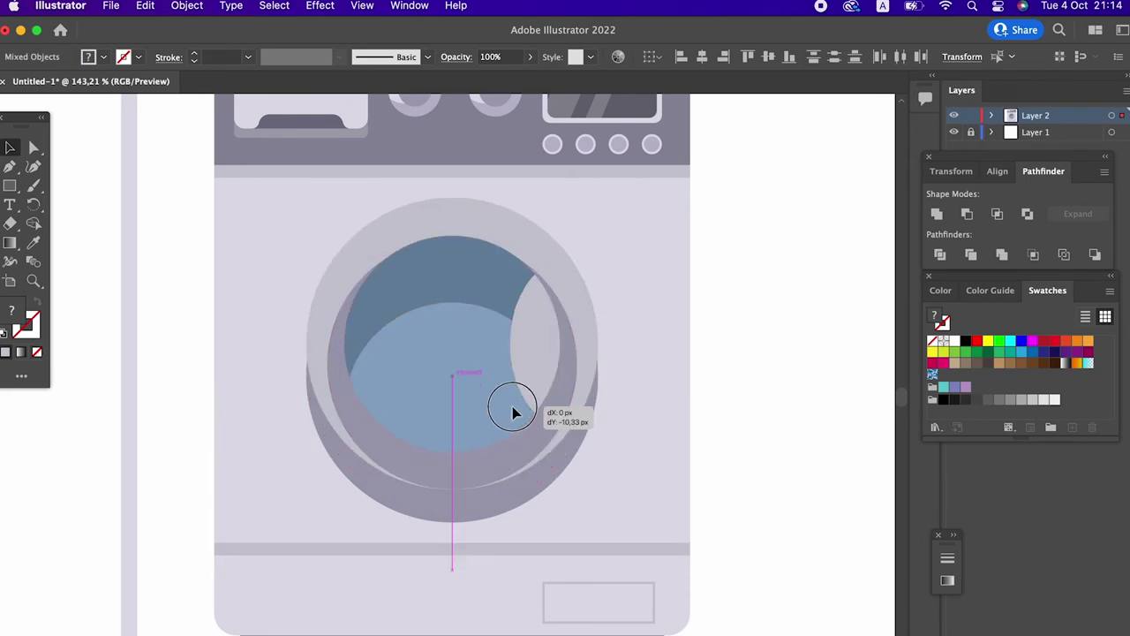
{"action": "left_click", "coordinate": [510, 514], "text": "shift"}
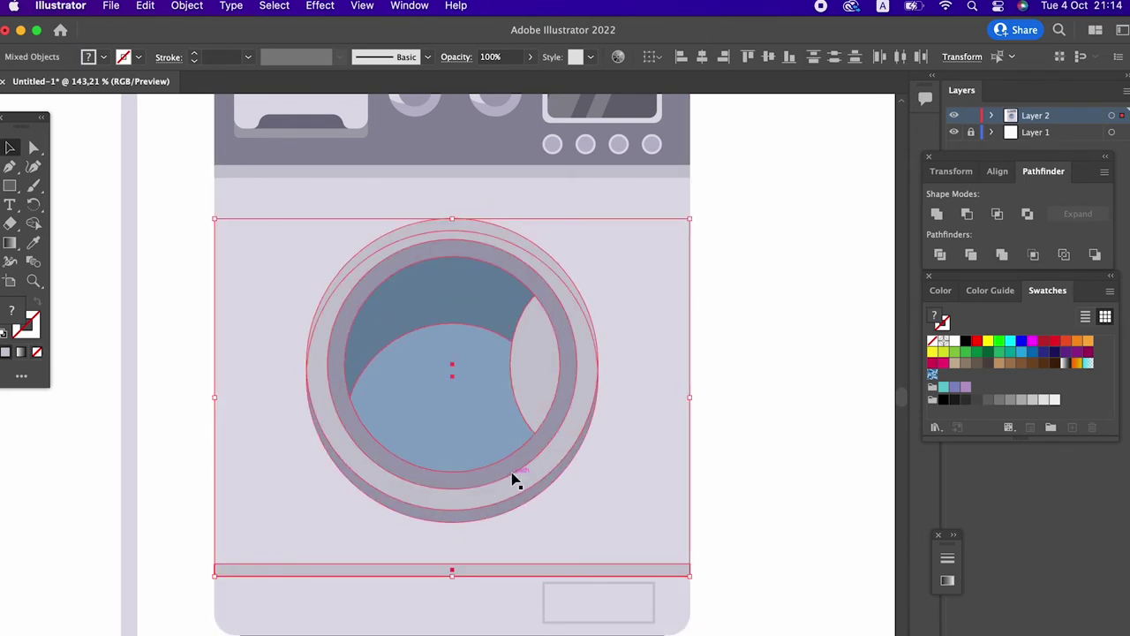
{"action": "left_click", "coordinate": [574, 483]}
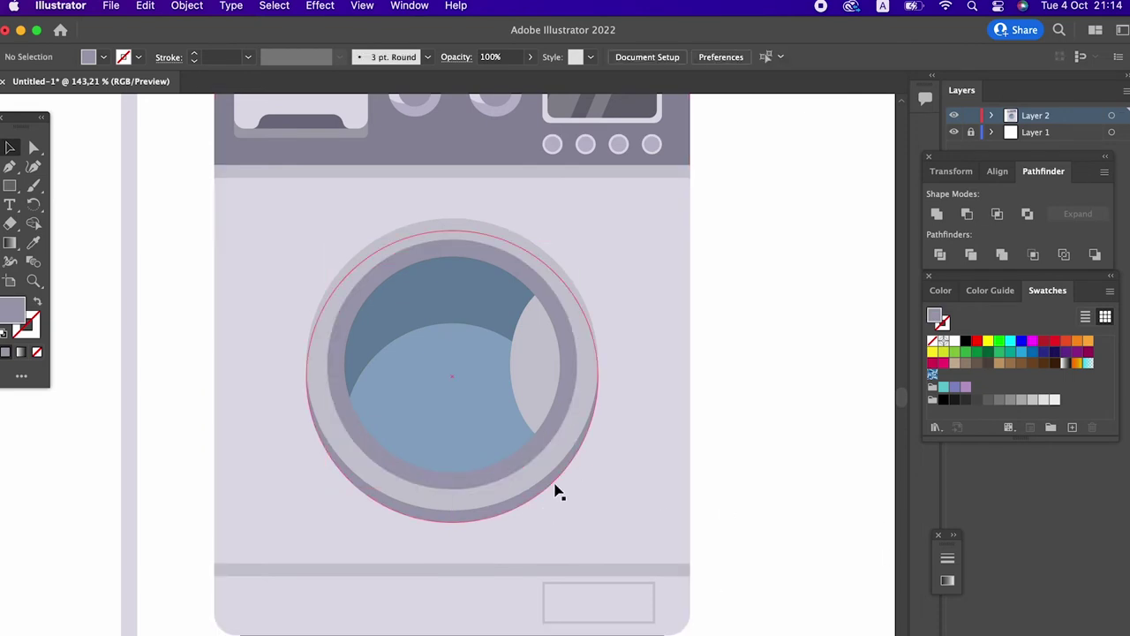
{"action": "left_click", "coordinate": [515, 514]}
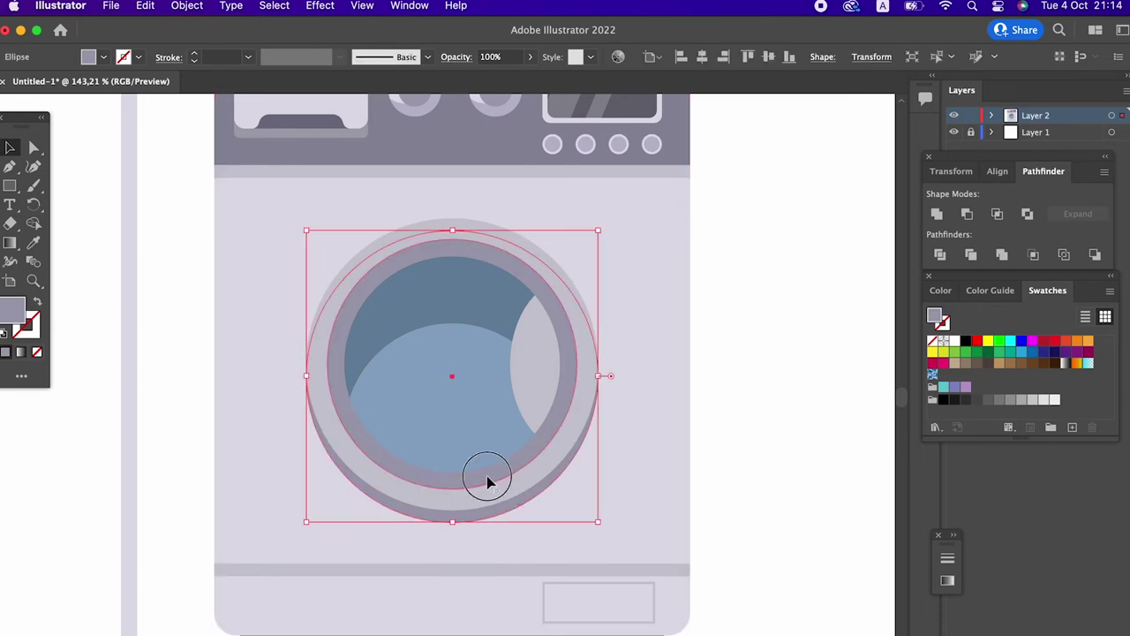
{"action": "left_click", "coordinate": [487, 495], "text": "shift"}
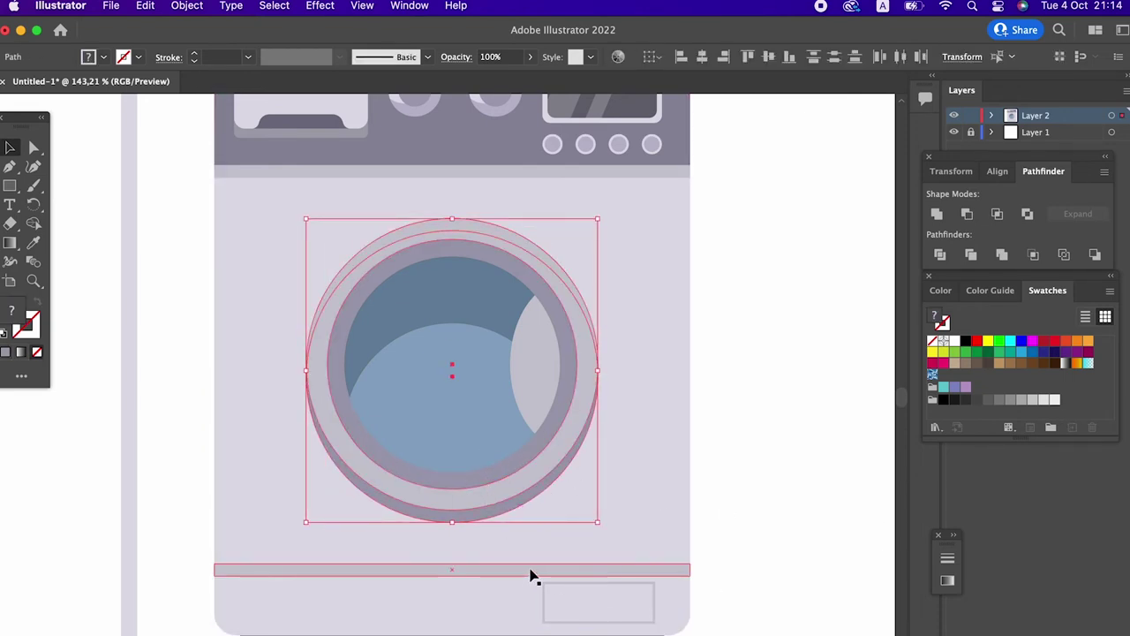
{"action": "left_click", "coordinate": [507, 421]}
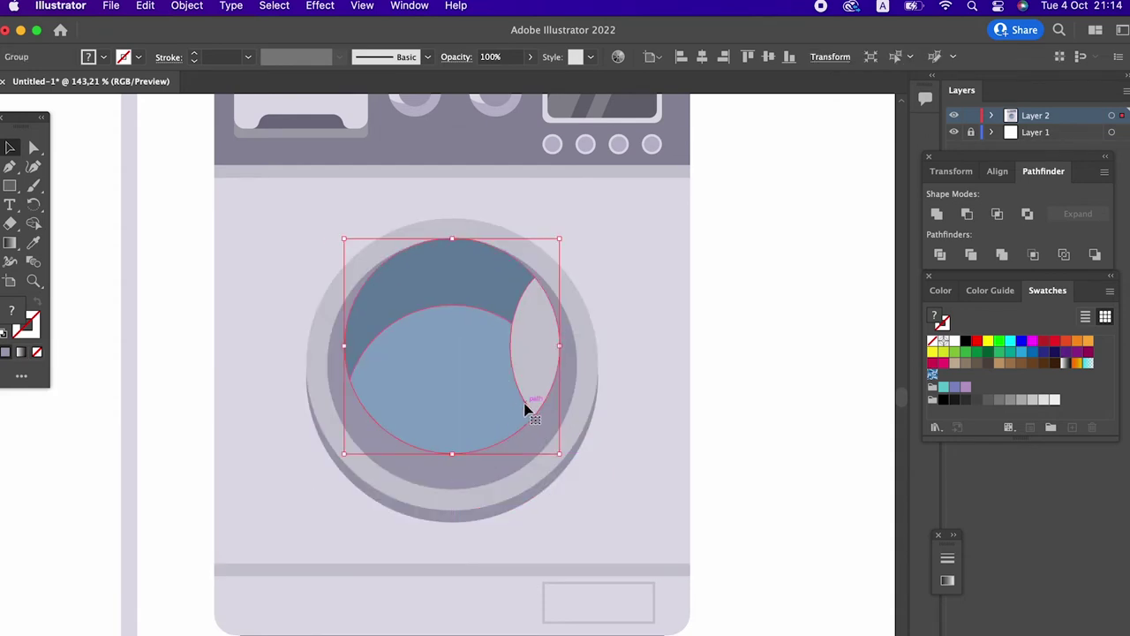
{"action": "left_click_drag", "start_coordinate": [527, 409], "coordinate": [505, 430]}
Step: Group the outer ellipse, inner grey ring and light-blue glass into one porthole
{"action": "left_click", "coordinate": [821, 499]}
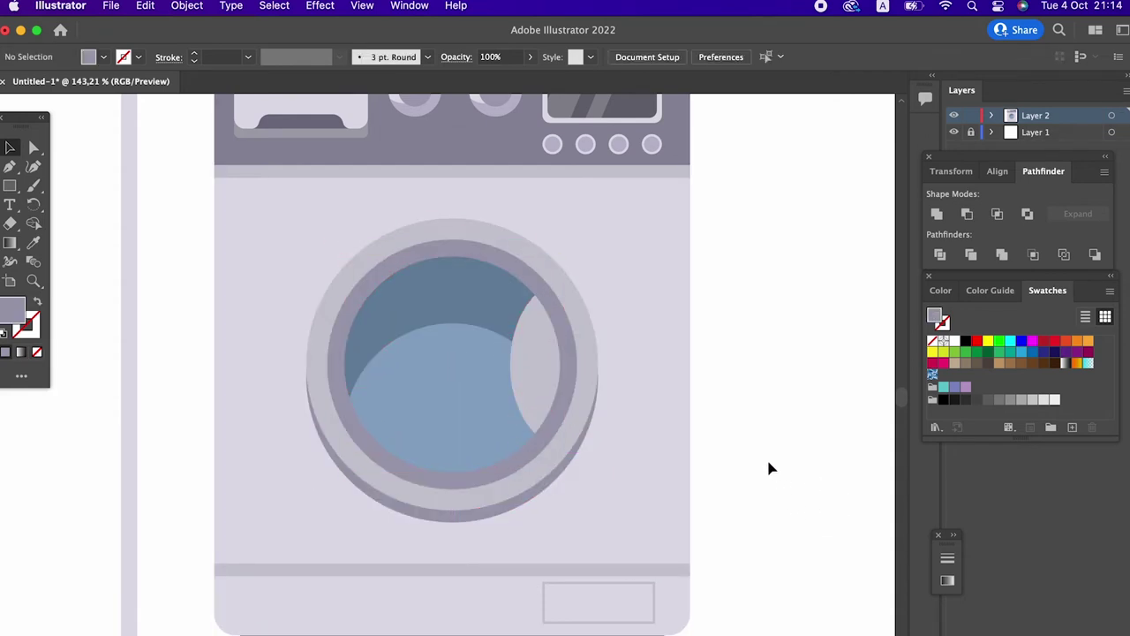
{"action": "left_click", "coordinate": [537, 501]}
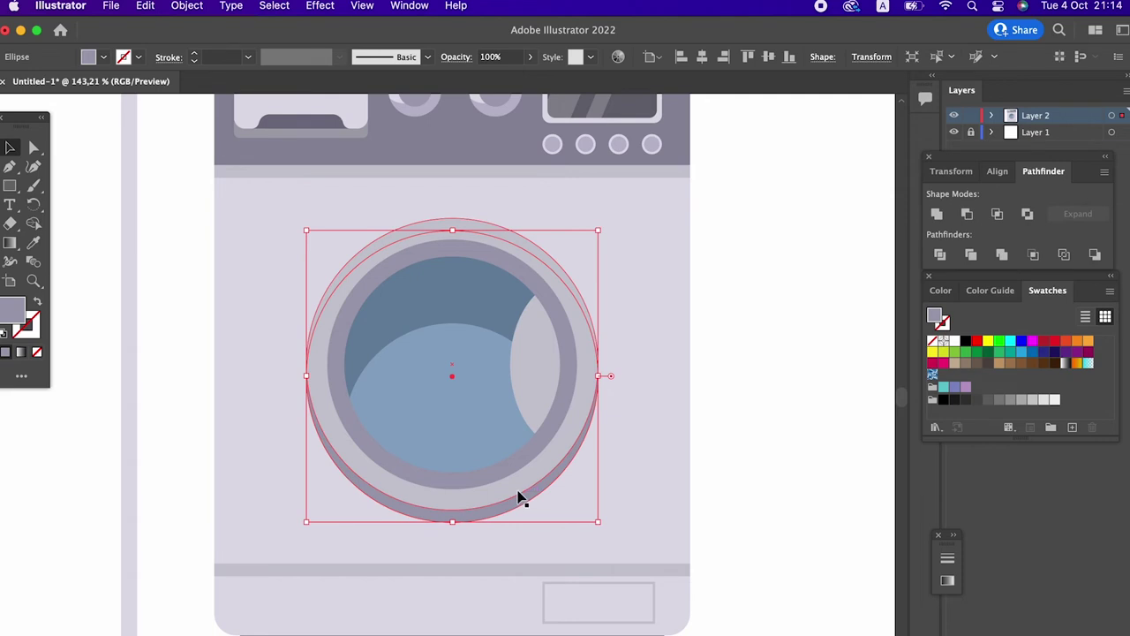
{"action": "left_click", "coordinate": [515, 477], "text": "shift"}
{"action": "left_click", "coordinate": [486, 421], "text": "shift"}
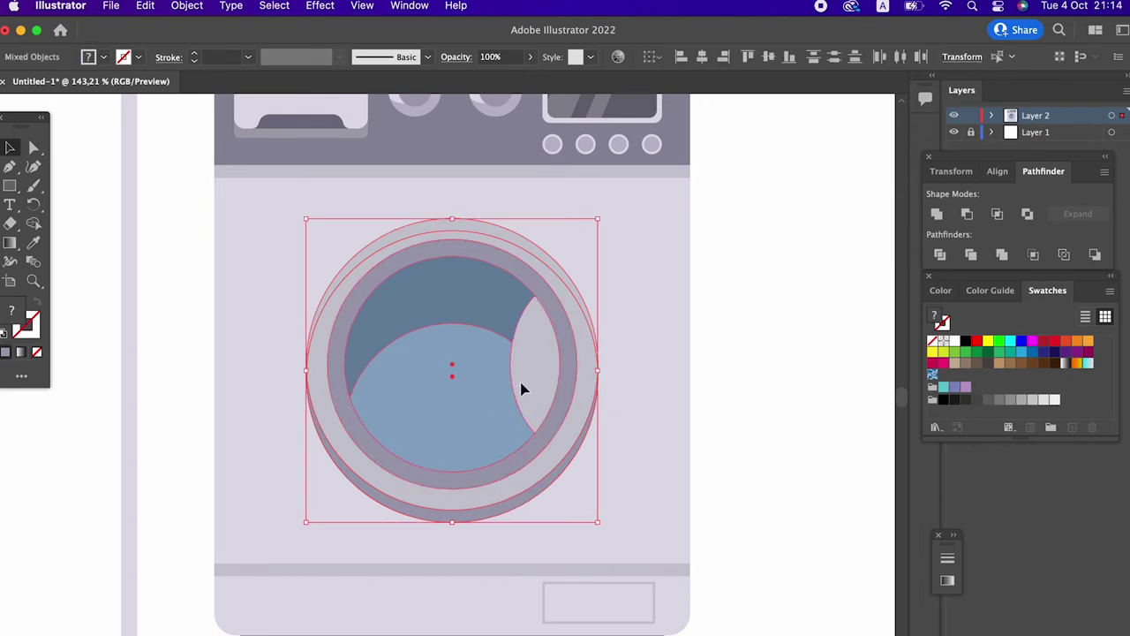
{"action": "left_click", "coordinate": [206, 6]}
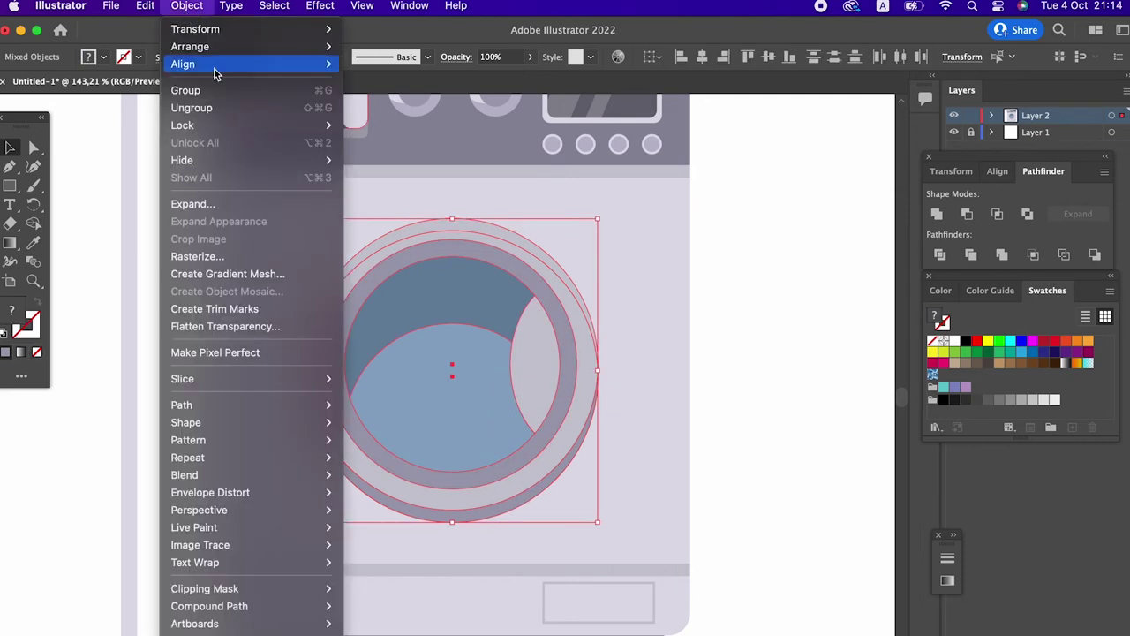
{"action": "left_click", "coordinate": [219, 92]}
Step: Move the porthole group and bottom strip up slightly together
{"action": "left_click_drag", "start_coordinate": [492, 456], "coordinate": [498, 407]}
{"action": "key", "text": "ctrl+z"}
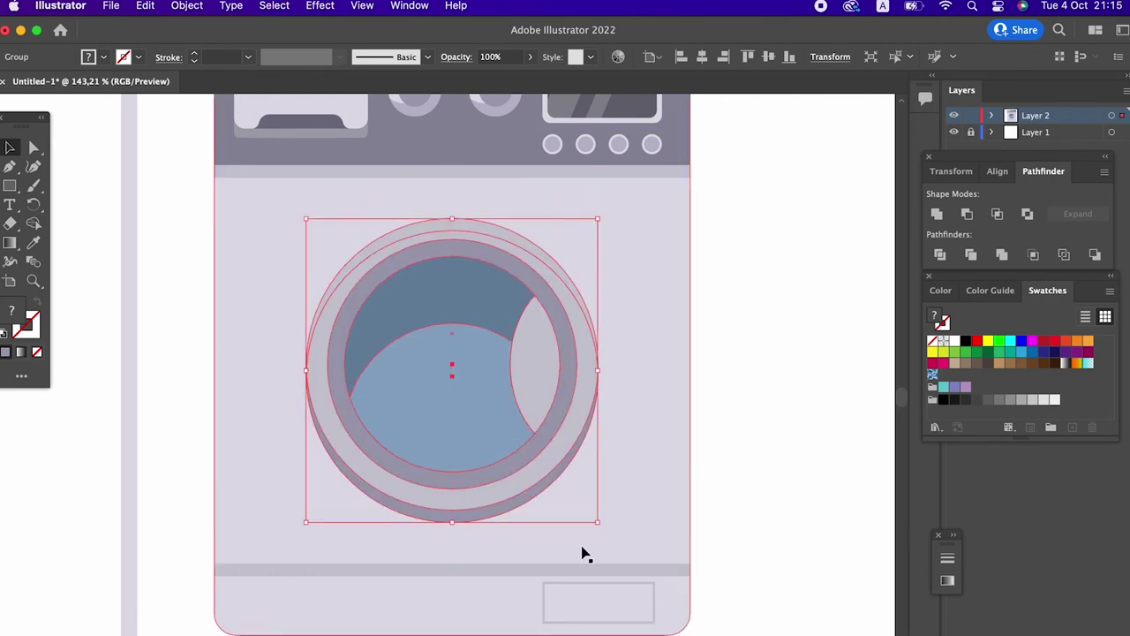
{"action": "left_click", "coordinate": [577, 569], "text": "shift"}
{"action": "left_click_drag", "start_coordinate": [545, 466], "coordinate": [530, 433]}
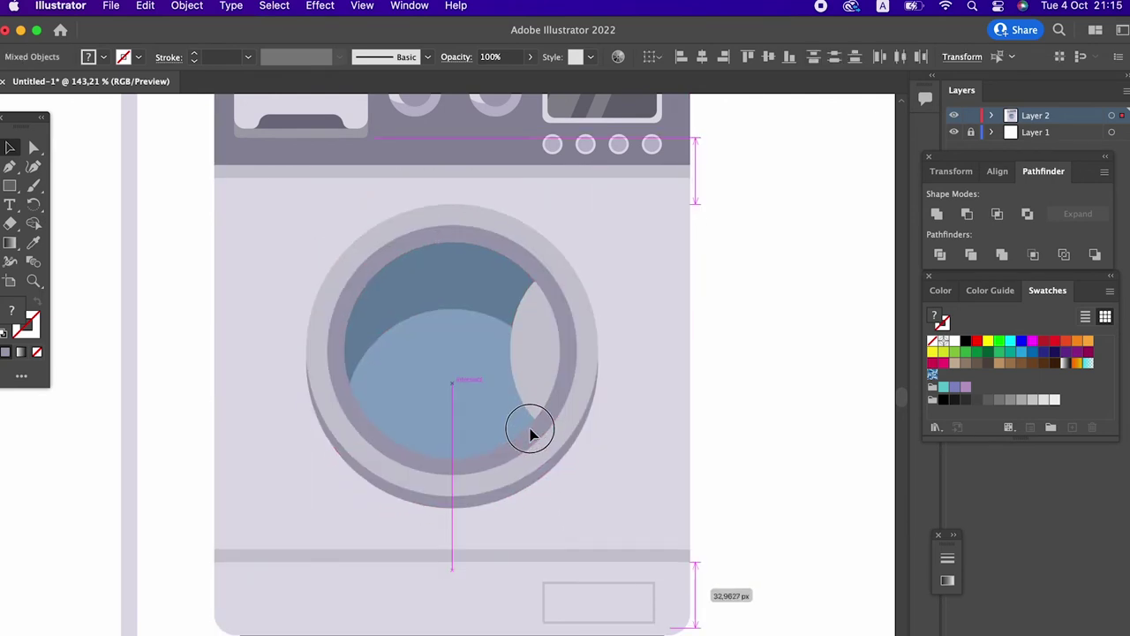
{"action": "left_click_drag", "start_coordinate": [529, 433], "coordinate": [530, 433]}
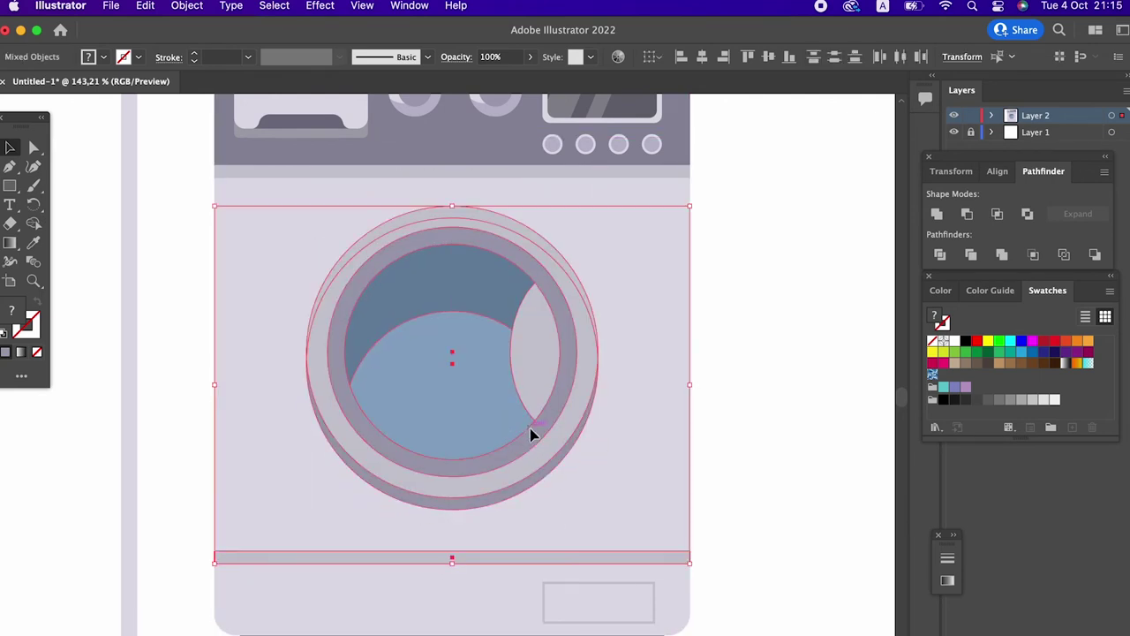
{"action": "left_click", "coordinate": [829, 606]}
{"action": "left_click", "coordinate": [613, 620]}
Step: Round the corners of the small lower-right rectangle and adjust its top edge
{"action": "left_click", "coordinate": [612, 623]}
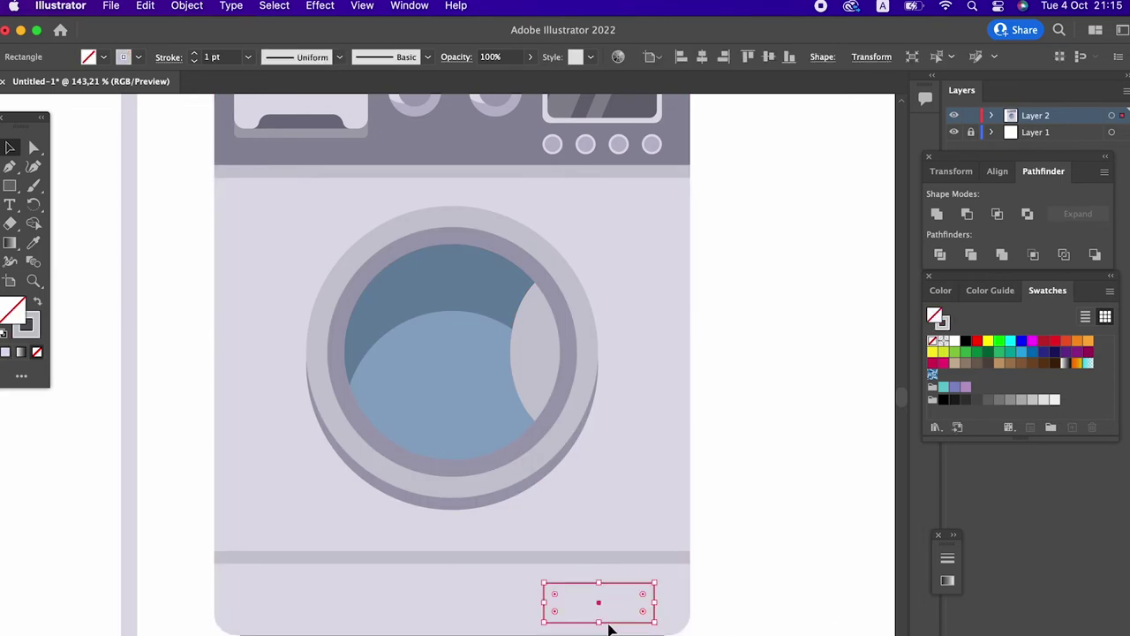
{"action": "left_click_drag", "start_coordinate": [599, 583], "coordinate": [555, 589]}
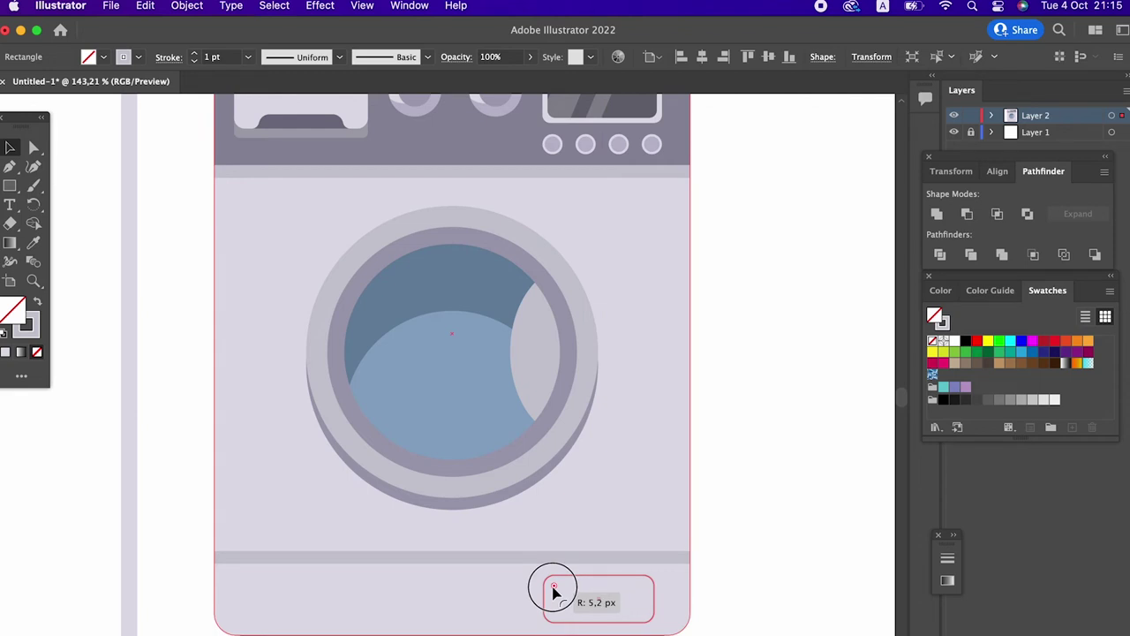
{"action": "key", "text": "z"}
{"action": "left_click", "coordinate": [674, 532]}
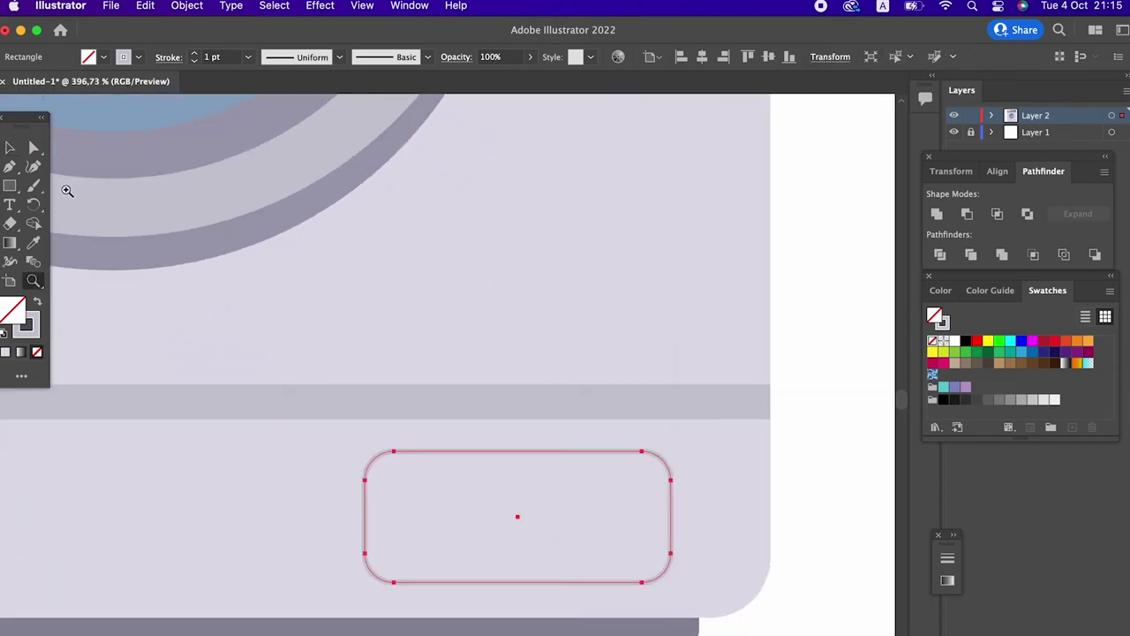
{"action": "left_click", "coordinate": [8, 149]}
{"action": "mouse_move", "coordinate": [518, 451]}
{"action": "left_mouse_down"}
{"action": "mouse_move", "coordinate": [518, 439]}
{"action": "mouse_move", "coordinate": [451, 498]}
{"action": "left_mouse_up"}
Step: Expand the rounded rectangle's fill and stroke into a solid shape
{"action": "key", "text": "z"}
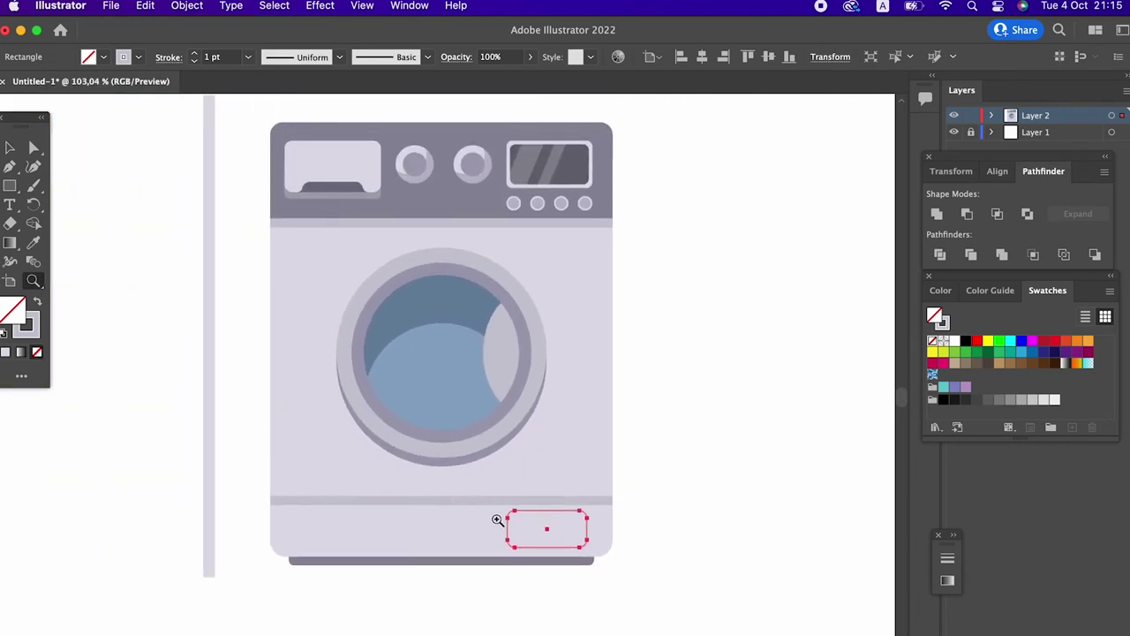
{"action": "left_click", "coordinate": [10, 149]}
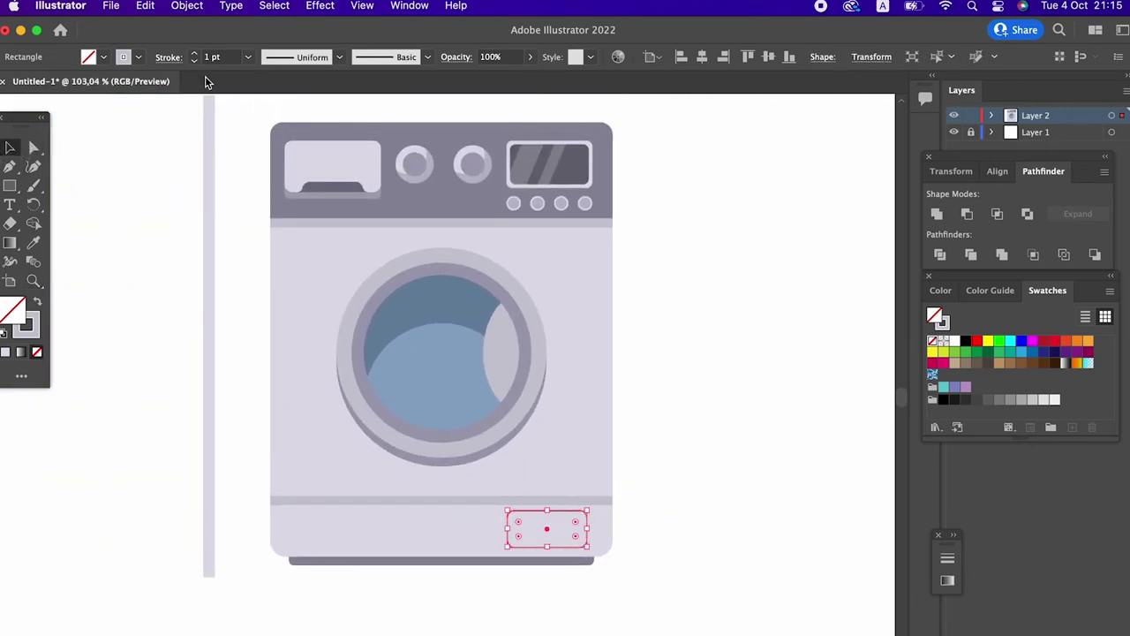
{"action": "left_click", "coordinate": [201, 9]}
{"action": "left_click", "coordinate": [232, 206]}
{"action": "left_click", "coordinate": [611, 464]}
{"action": "left_click", "coordinate": [707, 444]}
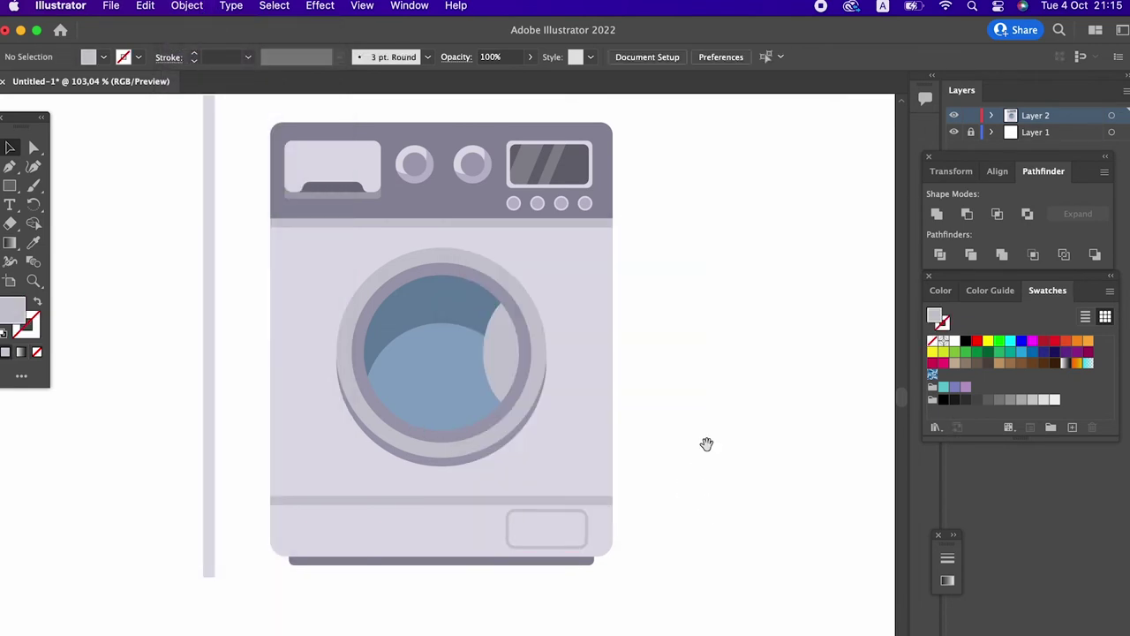
{"action": "scroll", "coordinate": [707, 445], "scroll_direction": "up", "scroll_amount": 2}
{"action": "scroll", "coordinate": [485, 447], "scroll_direction": "down", "scroll_amount": 2}
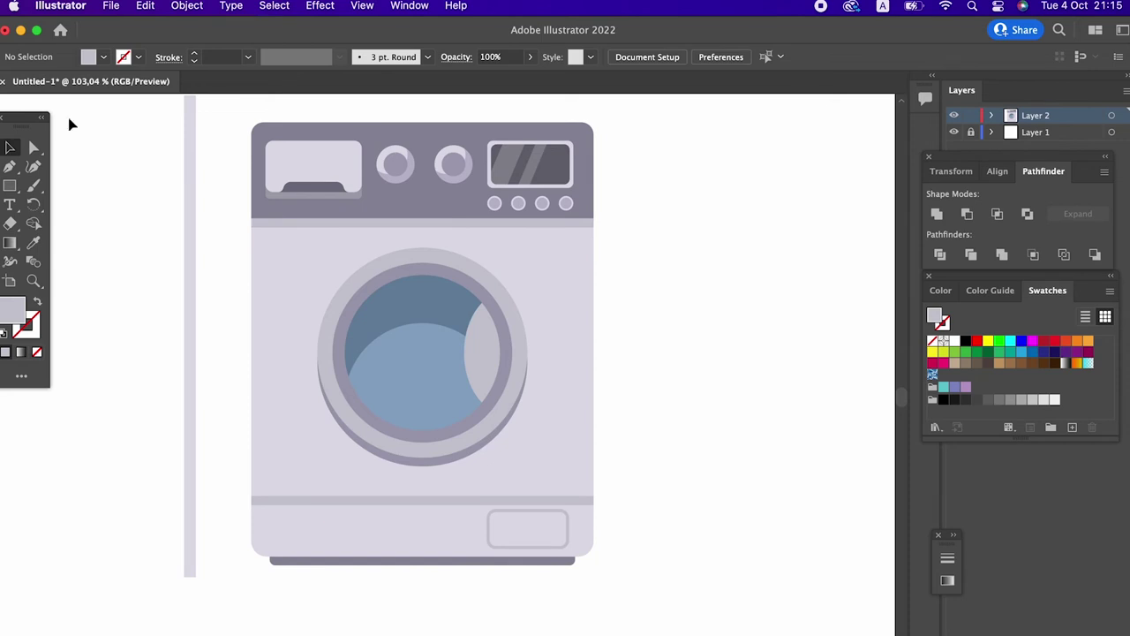
Step: Group the control-panel elements into a single group
{"action": "left_click_drag", "start_coordinate": [611, 201], "coordinate": [260, 140]}
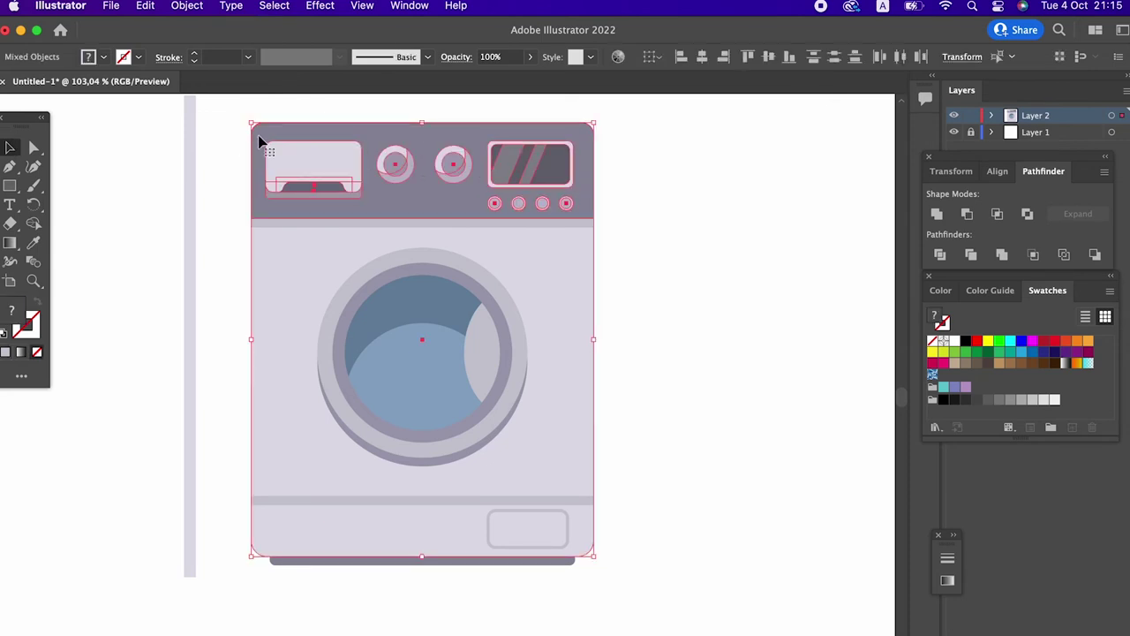
{"action": "left_click", "coordinate": [629, 332]}
{"action": "left_click_drag", "start_coordinate": [578, 212], "coordinate": [287, 107]}
{"action": "left_click", "coordinate": [203, 5]}
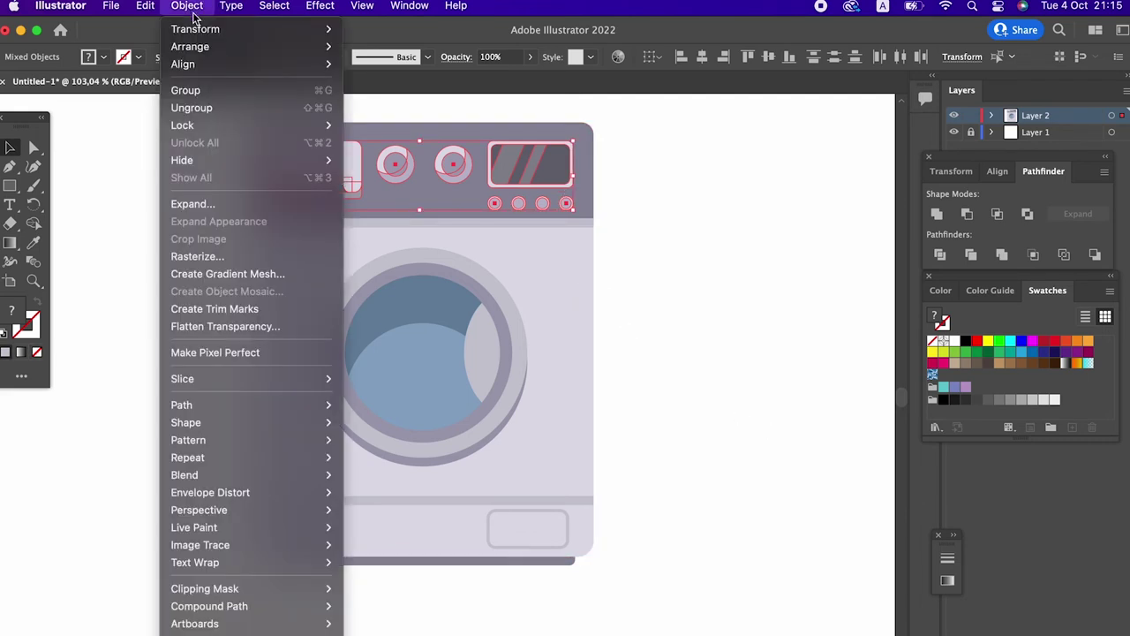
{"action": "left_click", "coordinate": [227, 91]}
{"action": "left_click", "coordinate": [698, 379]}
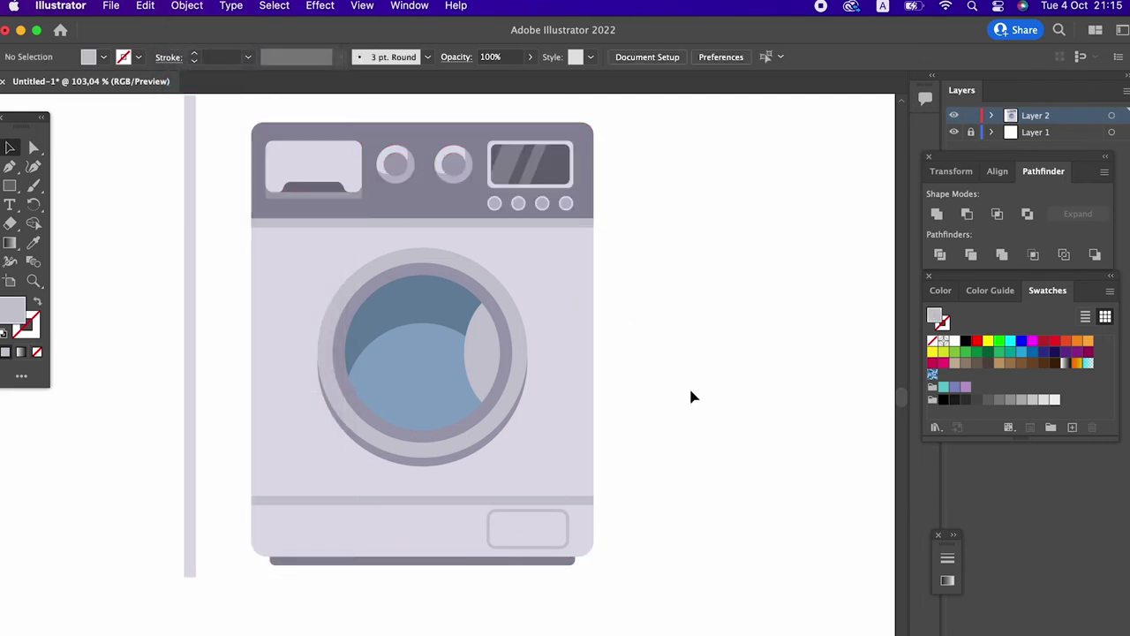
Step: Bring the control-panel group, door group and small rounded panel to the front
{"action": "left_click", "coordinate": [338, 176]}
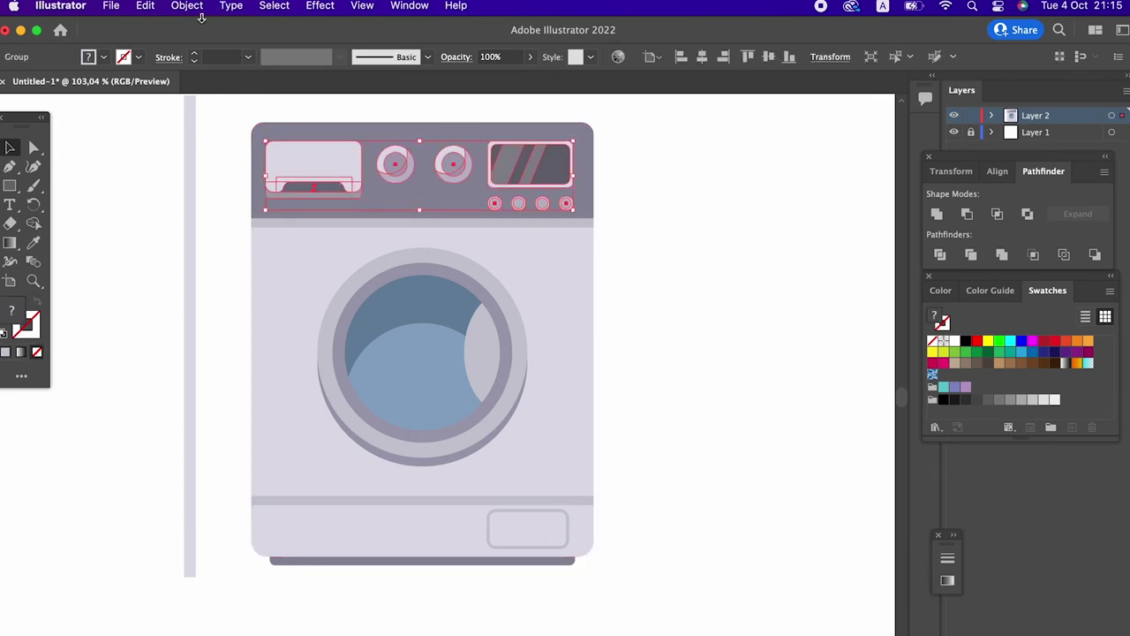
{"action": "left_click", "coordinate": [200, 9]}
{"action": "left_click", "coordinate": [409, 47]}
{"action": "left_click", "coordinate": [500, 373]}
{"action": "left_click", "coordinate": [186, 7]}
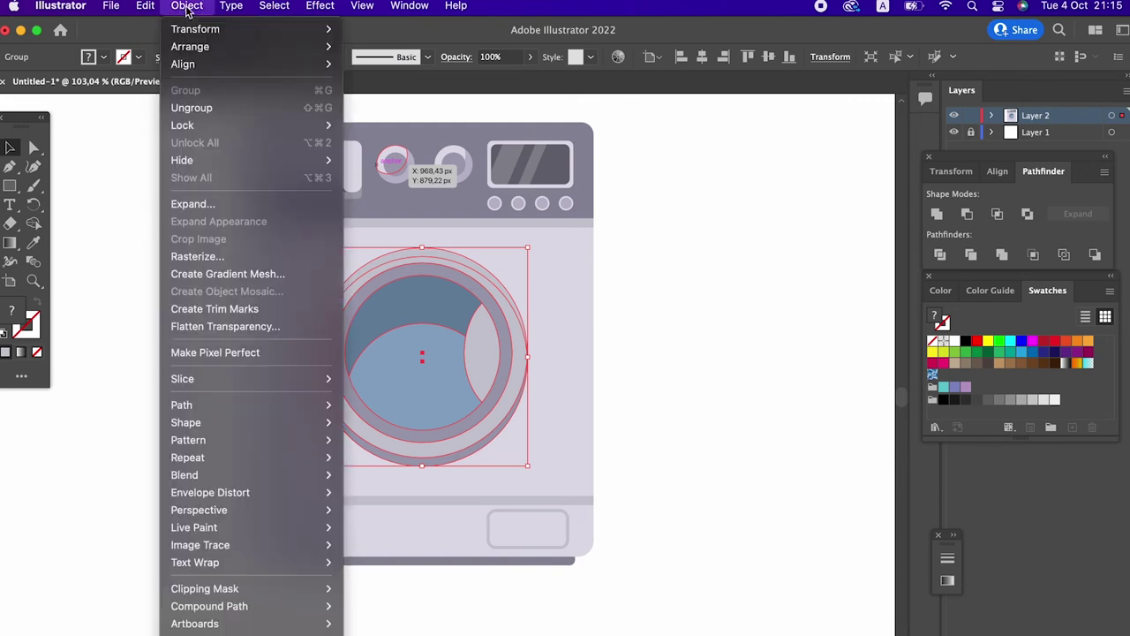
{"action": "mouse_move", "coordinate": [190, 46]}
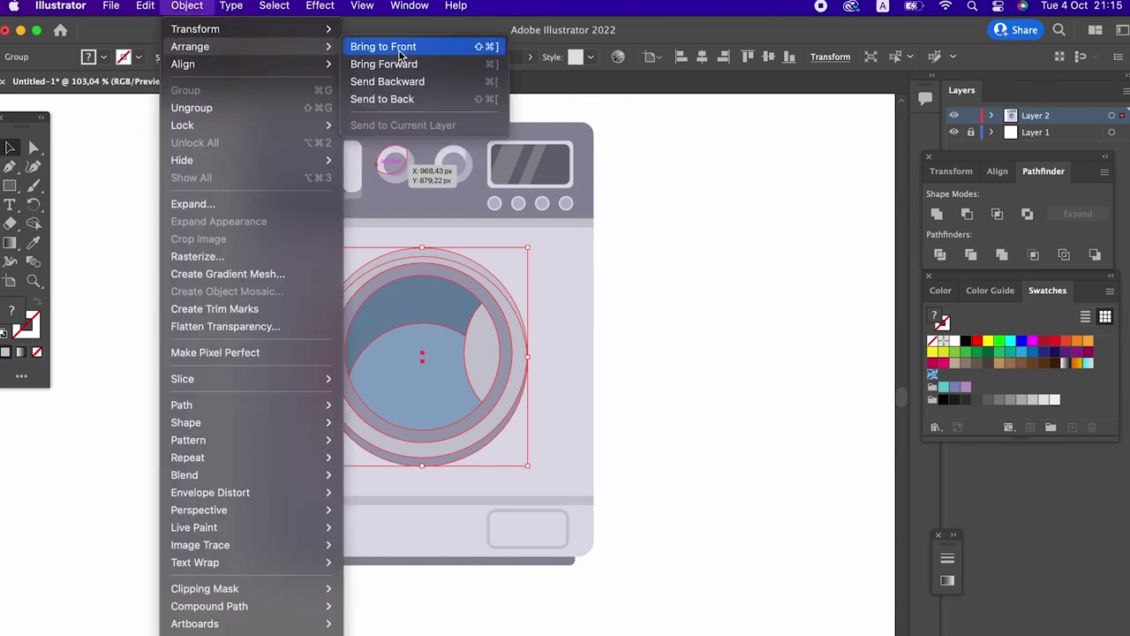
{"action": "left_click", "coordinate": [621, 446]}
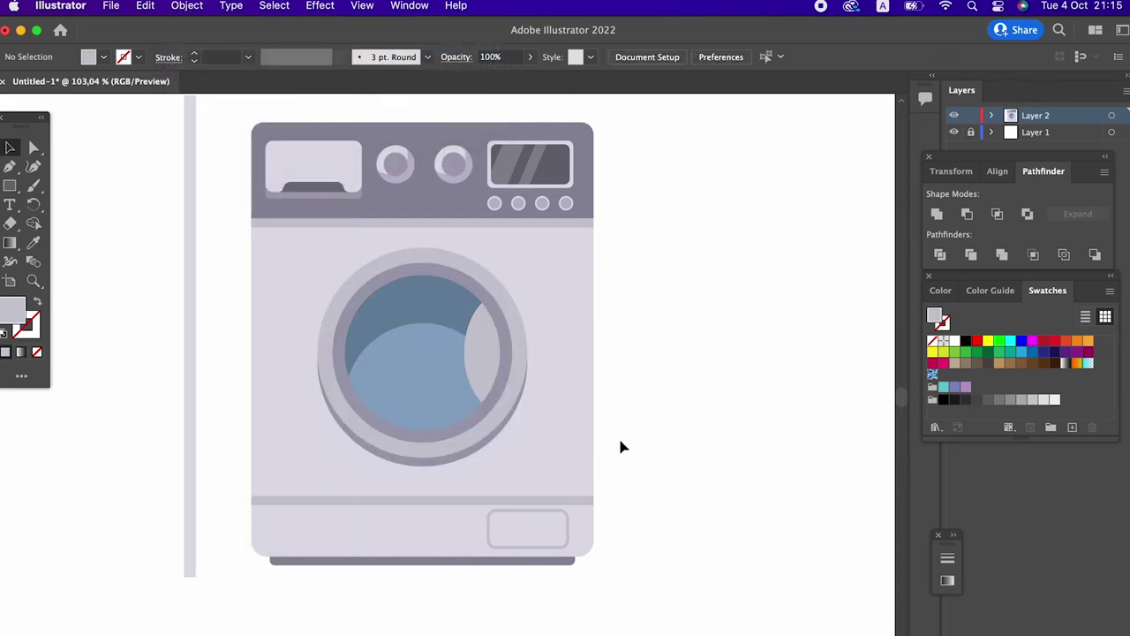
{"action": "left_click", "coordinate": [566, 538]}
{"action": "left_click", "coordinate": [186, 6]}
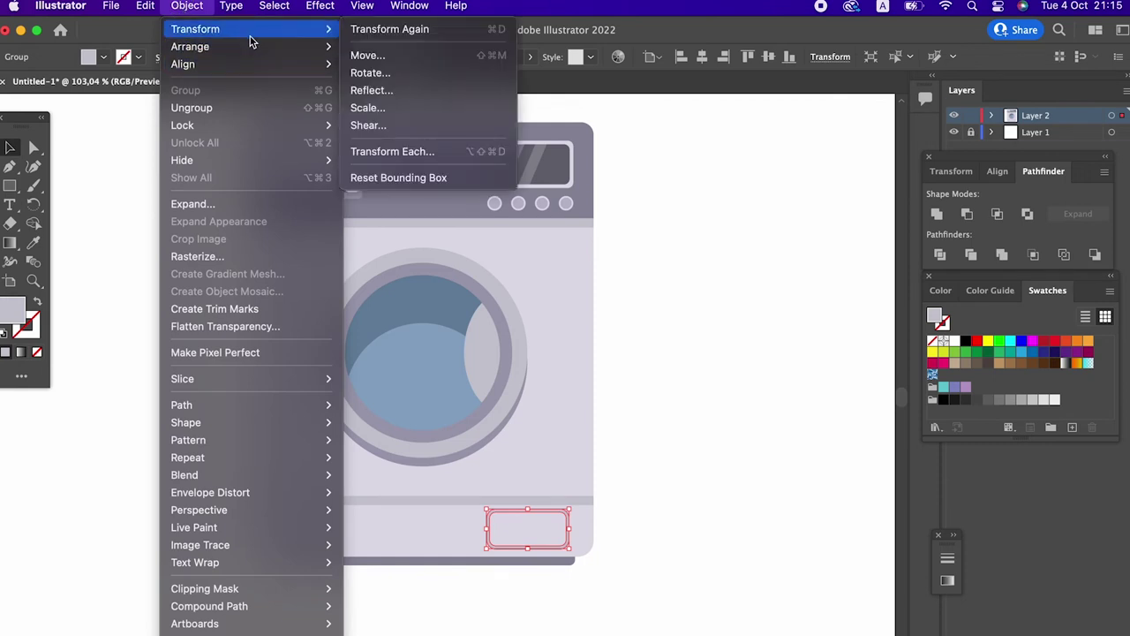
{"action": "left_click", "coordinate": [386, 40]}
{"action": "left_click", "coordinate": [698, 340]}
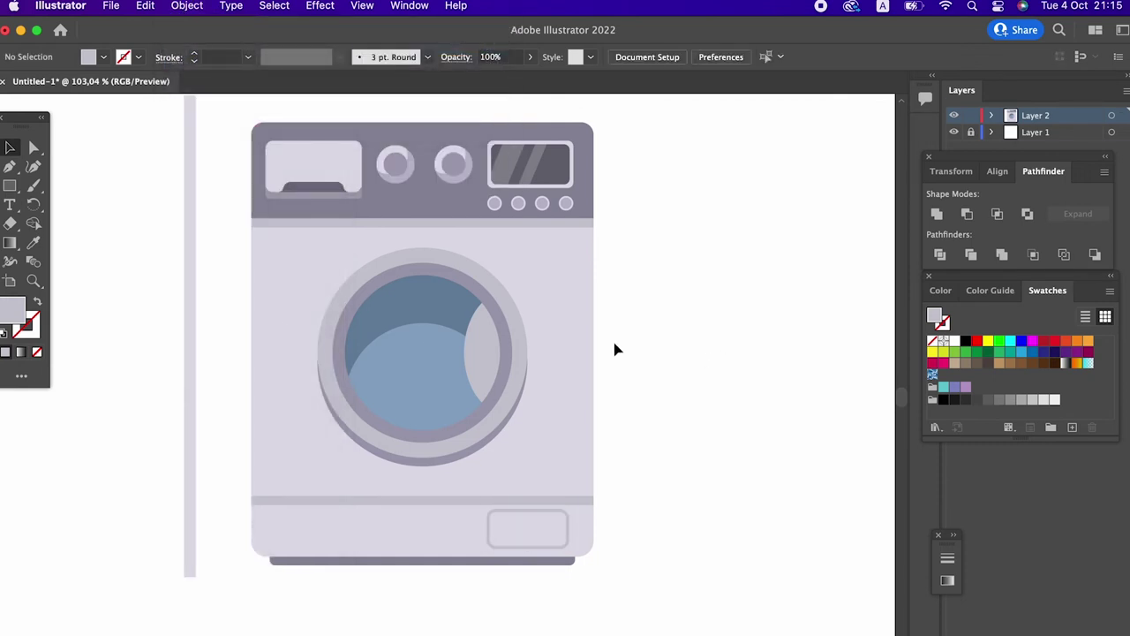
Step: Move the thin bar against the washer's left edge and fill it black (#000000)
{"action": "left_click_drag", "start_coordinate": [193, 250], "coordinate": [261, 256]}
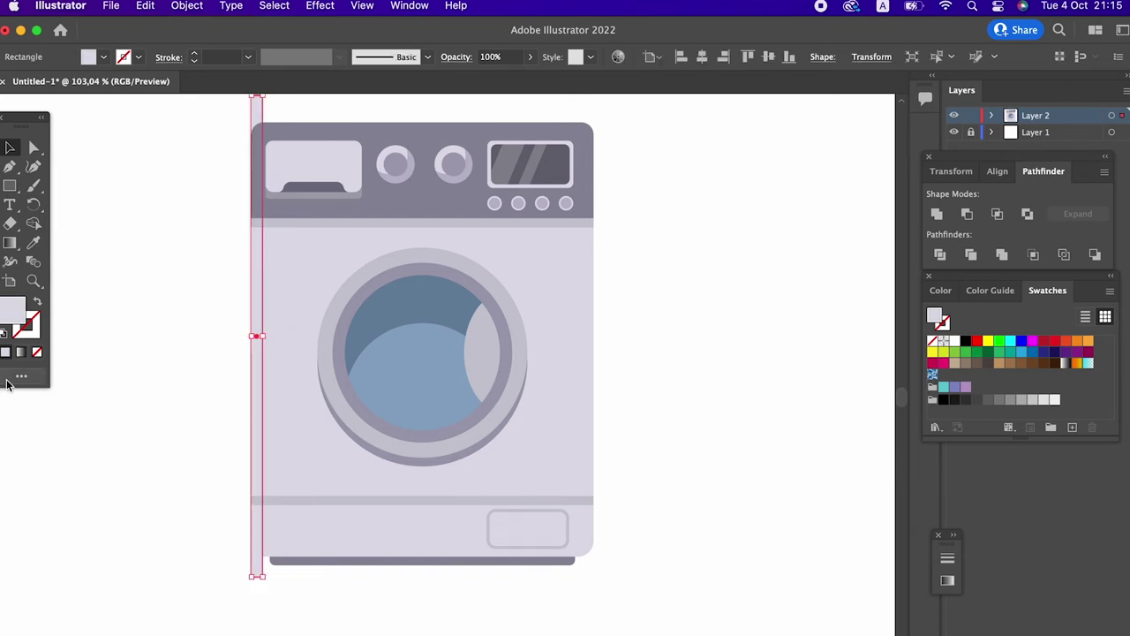
{"action": "double_click", "coordinate": [11, 313]}
{"action": "mouse_move", "coordinate": [65, 244]}
{"action": "left_mouse_down"}
{"action": "mouse_move", "coordinate": [27, 249]}
{"action": "mouse_move", "coordinate": [26, 275]}
{"action": "left_mouse_up"}
{"action": "left_click", "coordinate": [402, 81]}
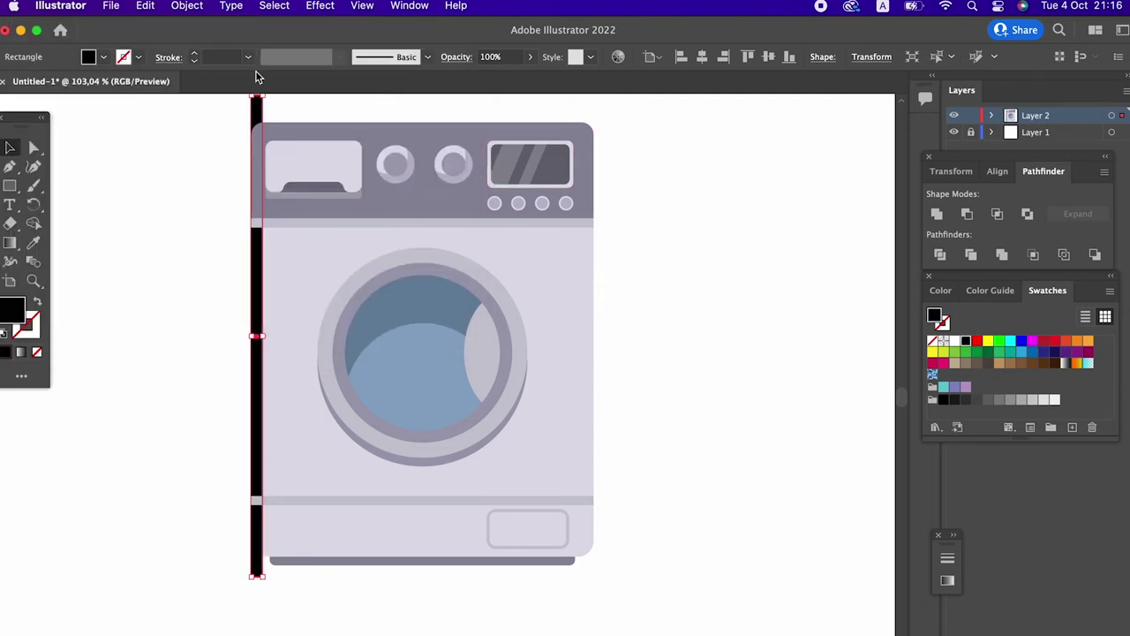
Step: Move the bottom base bar down about 12 px
{"action": "left_click", "coordinate": [494, 560]}
{"action": "key", "text": "z"}
{"action": "left_click_drag", "start_coordinate": [513, 583], "coordinate": [431, 510]}
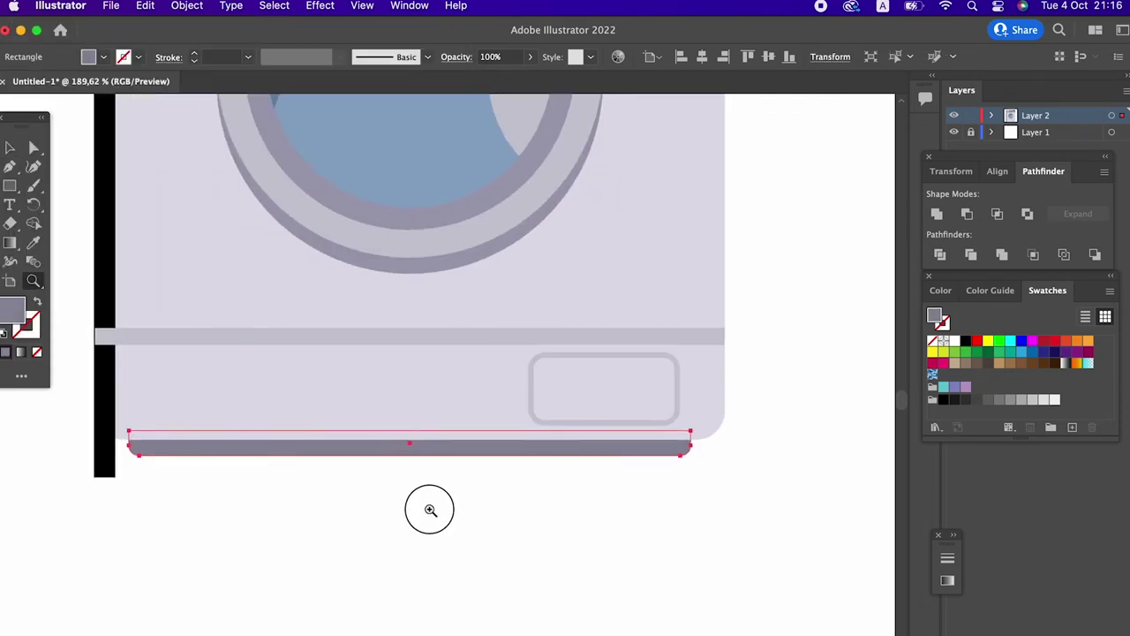
{"action": "left_click", "coordinate": [430, 510]}
{"action": "left_click", "coordinate": [9, 149]}
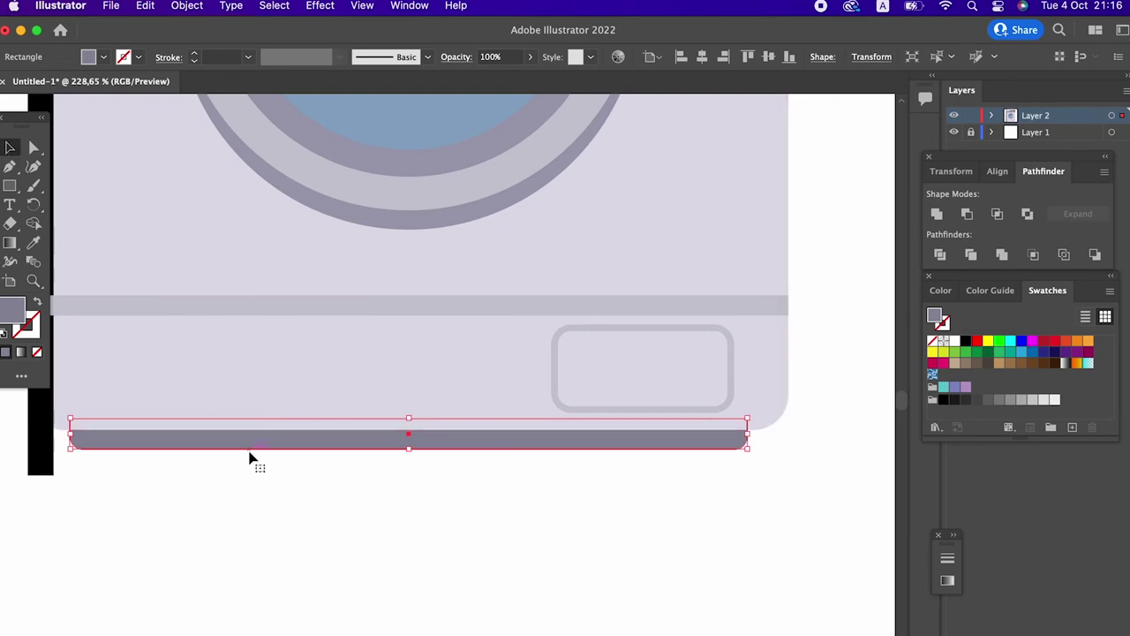
{"action": "left_click_drag", "start_coordinate": [249, 458], "coordinate": [248, 468]}
{"action": "left_click", "coordinate": [273, 521]}
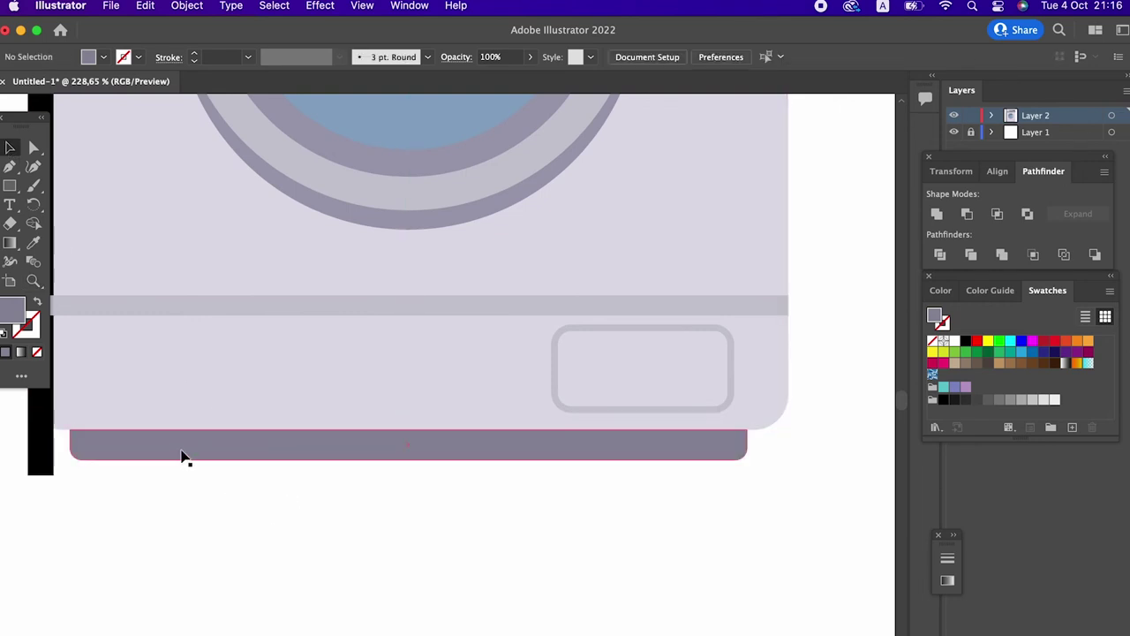
Step: Draw a thin black strip along the base bar's top and set it to 30% opacity
{"action": "left_click", "coordinate": [10, 187]}
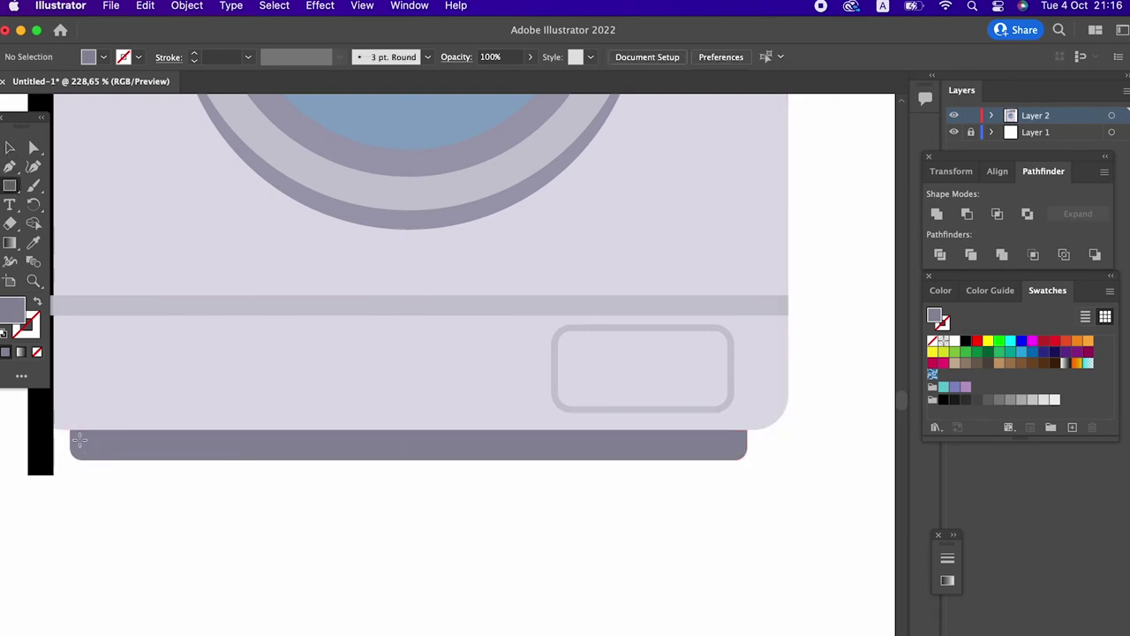
{"action": "mouse_move", "coordinate": [70, 430]}
{"action": "left_mouse_down"}
{"action": "mouse_move", "coordinate": [685, 462]}
{"action": "mouse_move", "coordinate": [747, 439]}
{"action": "left_mouse_up"}
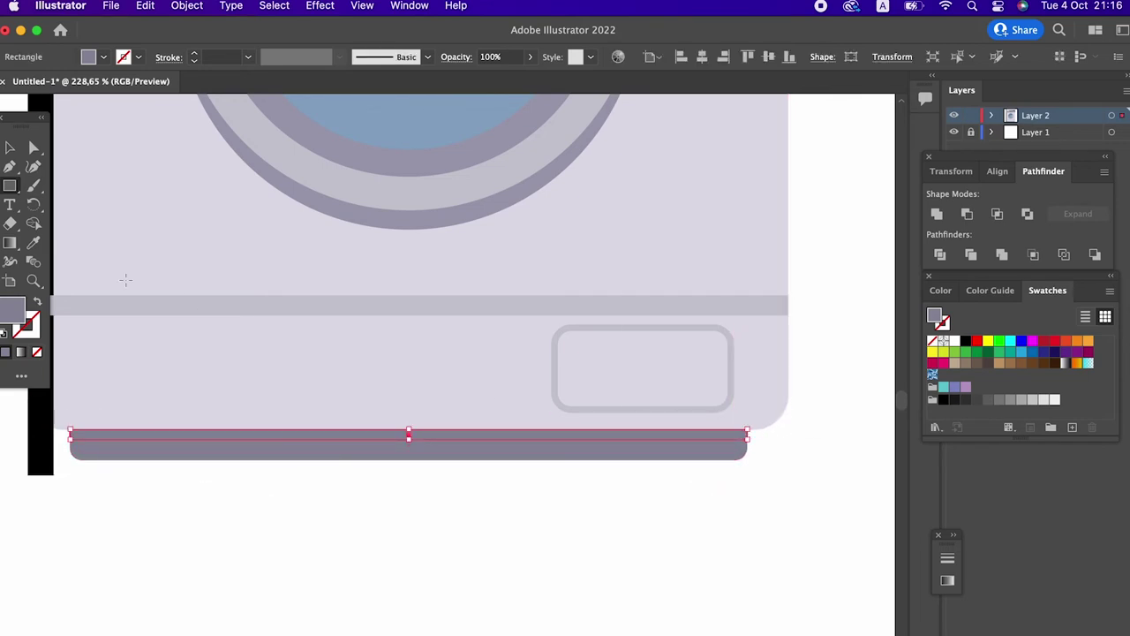
{"action": "left_click", "coordinate": [33, 242]}
{"action": "left_click", "coordinate": [40, 450]}
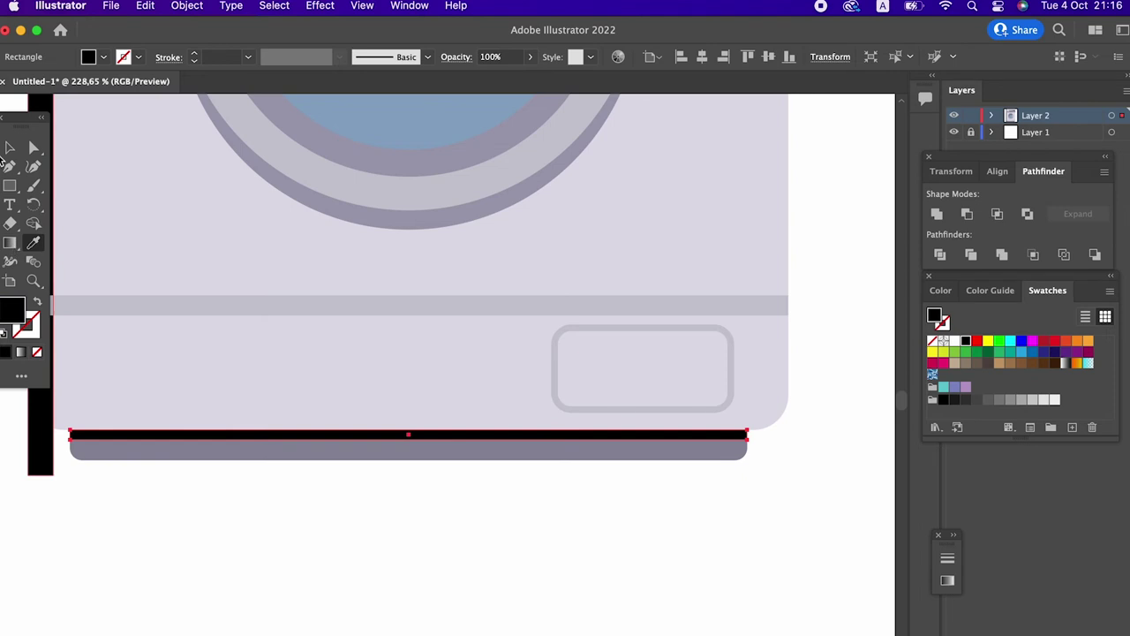
{"action": "left_click", "coordinate": [8, 147]}
{"action": "left_click", "coordinate": [484, 58]}
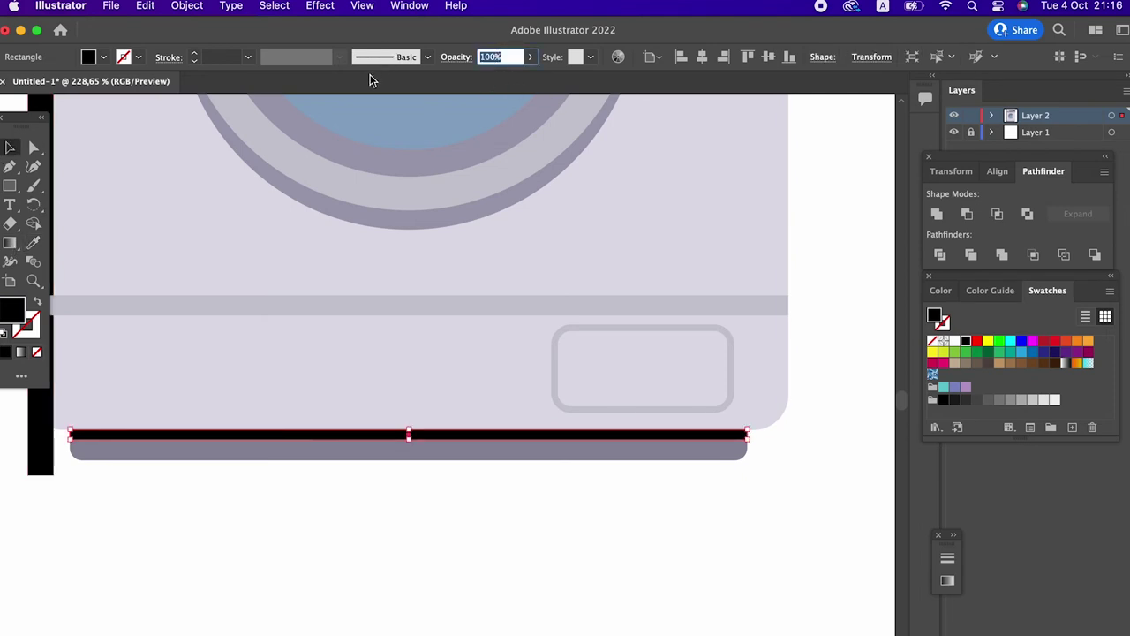
{"action": "type", "text": "30"}
{"action": "key", "text": "Return"}
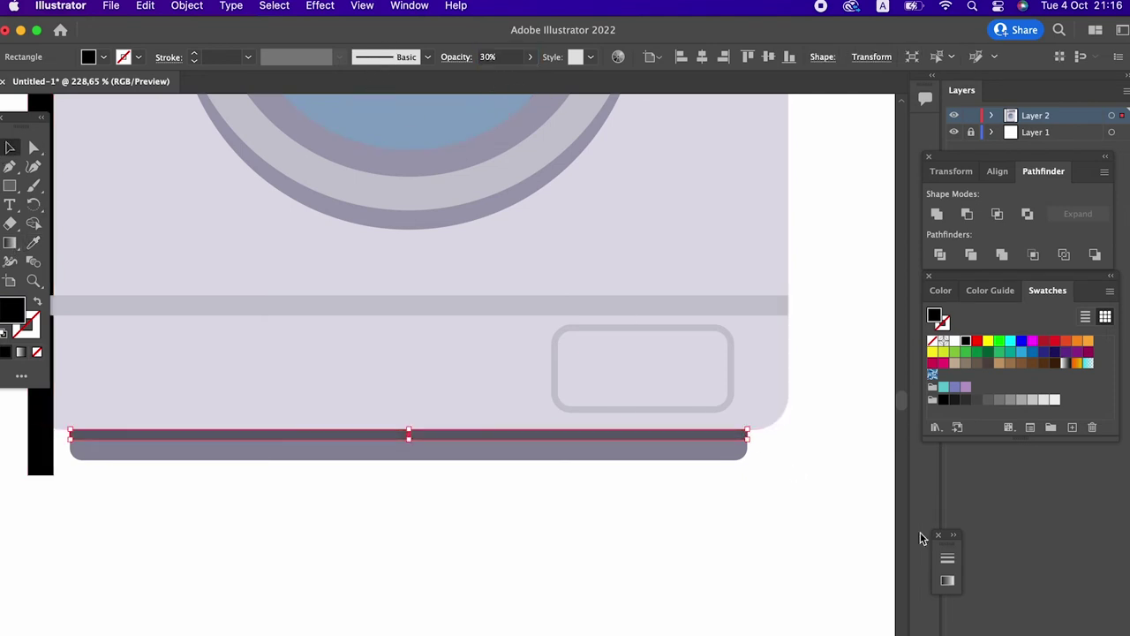
{"action": "left_click", "coordinate": [745, 515]}
Step: Check the bottom strip, then zoom out to see the whole washer
{"action": "left_click", "coordinate": [660, 457]}
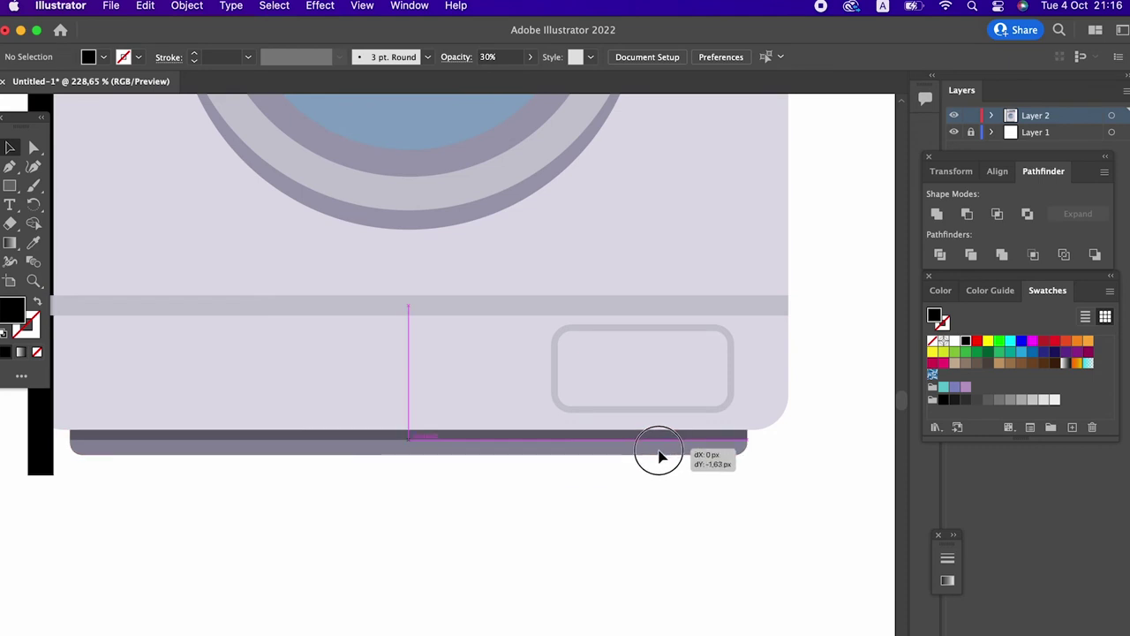
{"action": "left_click", "coordinate": [696, 507]}
{"action": "key", "text": "z"}
{"action": "left_click", "coordinate": [752, 499], "text": "alt"}
{"action": "left_click", "coordinate": [587, 620], "text": "alt"}
{"action": "scroll", "coordinate": [586, 620], "scroll_direction": "up", "scroll_amount": 2}
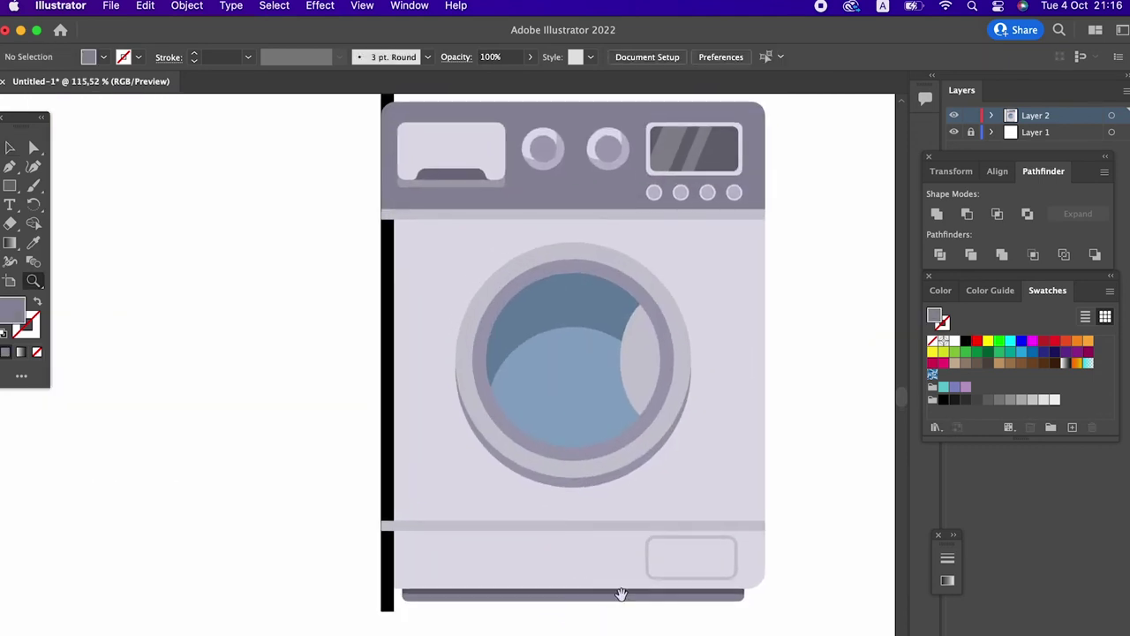
Step: Select the bottom light strip, washer body and top light strip together
{"action": "scroll", "coordinate": [460, 612], "scroll_direction": "right", "scroll_amount": 2}
{"action": "scroll", "coordinate": [379, 441], "scroll_direction": "down", "scroll_amount": 3}
{"action": "scroll", "coordinate": [235, 397], "scroll_direction": "up", "scroll_amount": 3}
{"action": "scroll", "coordinate": [235, 397], "scroll_direction": "right", "scroll_amount": 1}
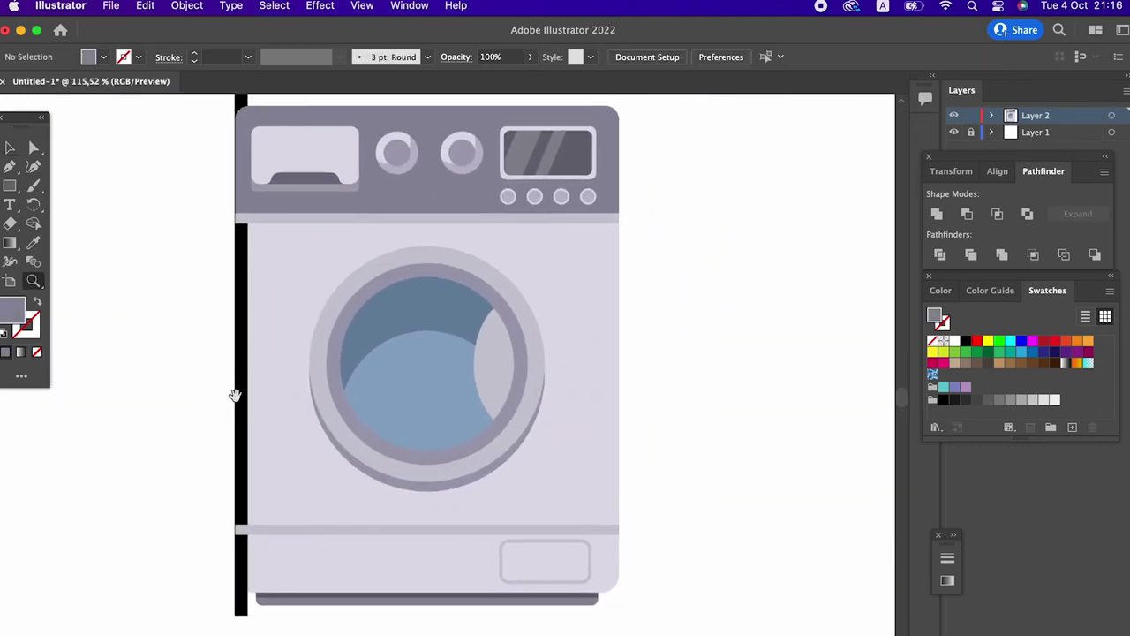
{"action": "left_click", "coordinate": [10, 149]}
{"action": "left_click", "coordinate": [607, 530]}
{"action": "left_click", "coordinate": [423, 573], "text": "shift"}
{"action": "left_click", "coordinate": [265, 219], "text": "shift"}
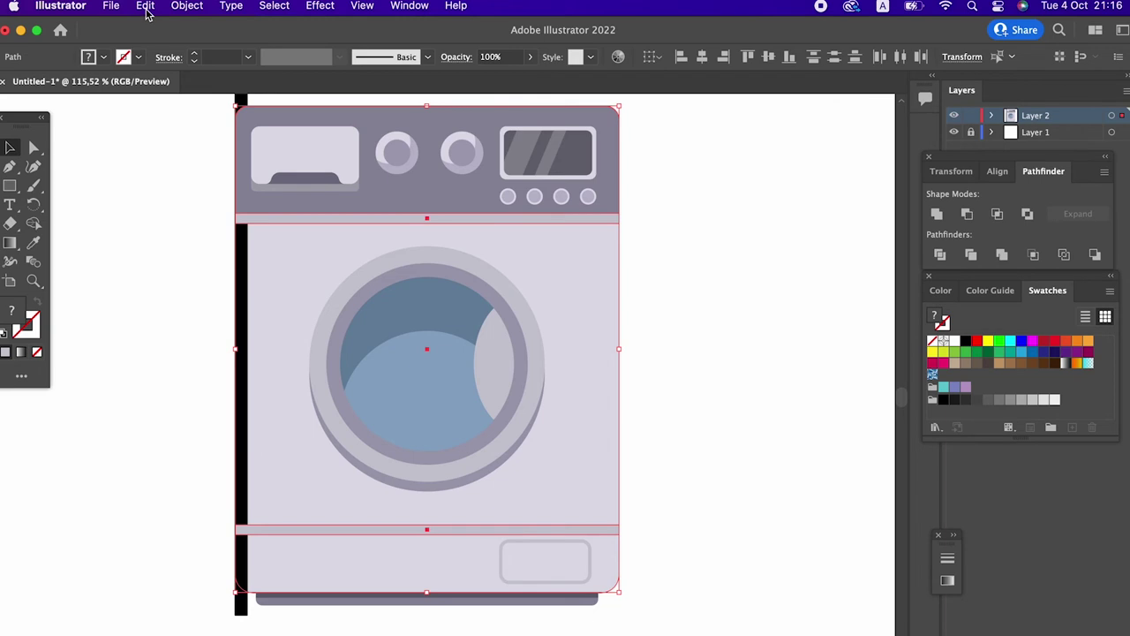
Step: Add the washer's base to the selection and send all selected parts to the back
{"action": "left_click", "coordinate": [184, 7]}
{"action": "left_click", "coordinate": [542, 604]}
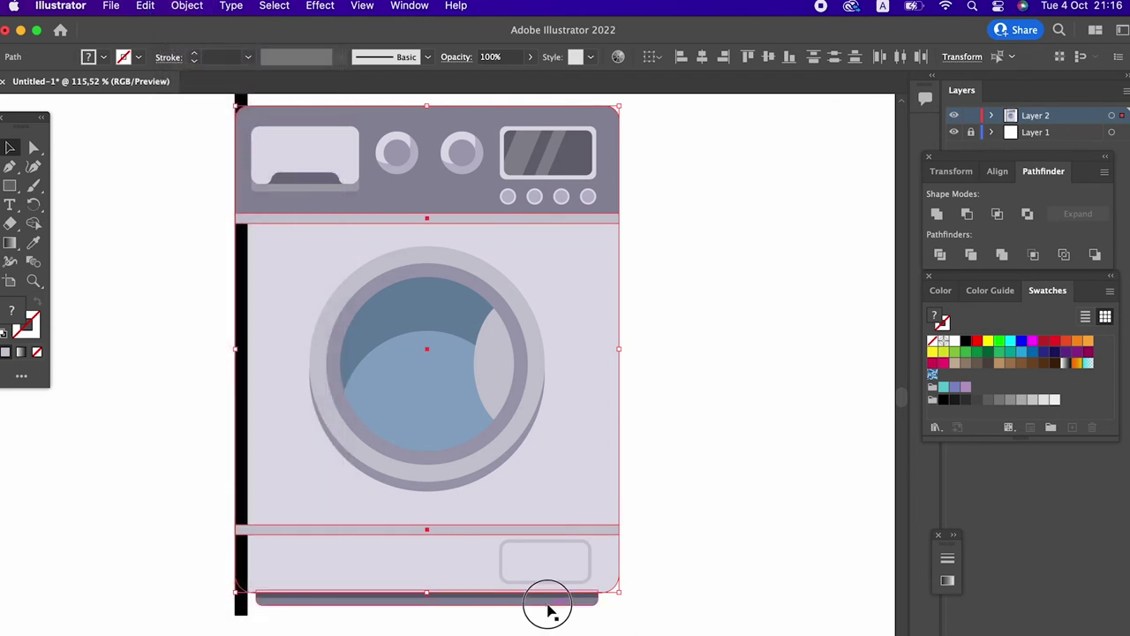
{"action": "left_click_drag", "start_coordinate": [637, 632], "coordinate": [533, 607]}
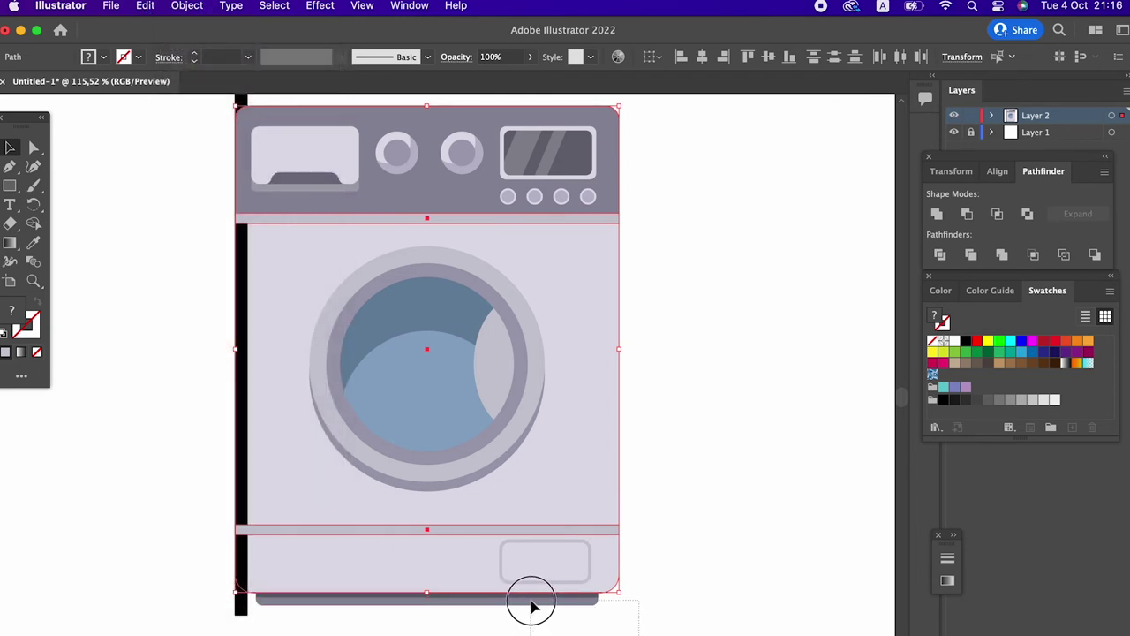
{"action": "left_click_drag", "start_coordinate": [529, 602], "coordinate": [530, 601]}
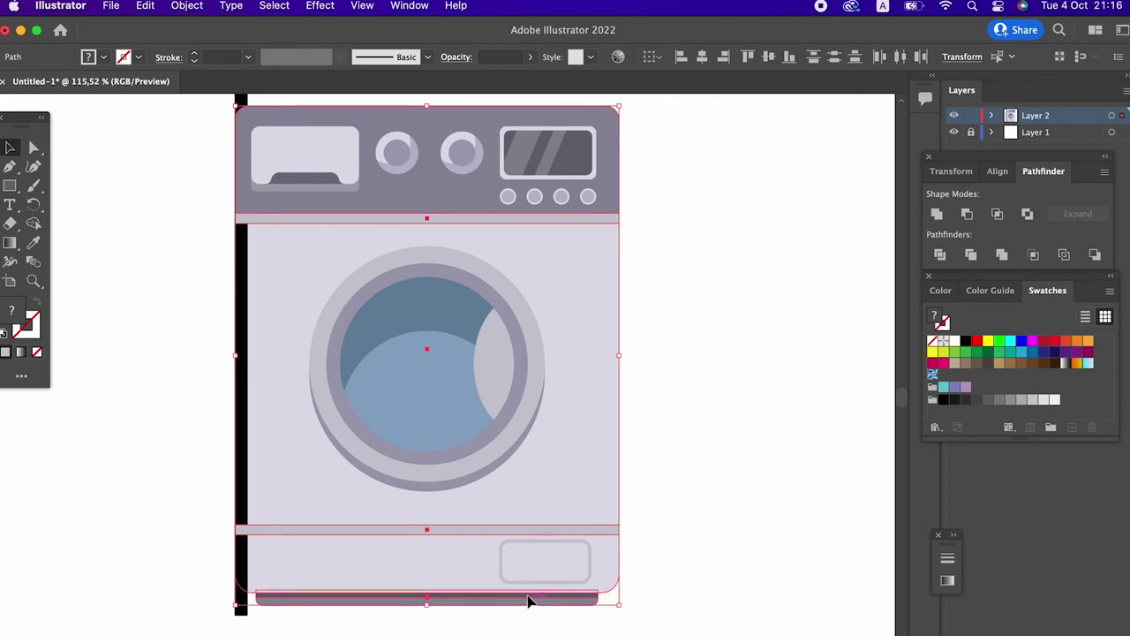
{"action": "left_click", "coordinate": [186, 6]}
{"action": "mouse_move", "coordinate": [191, 47]}
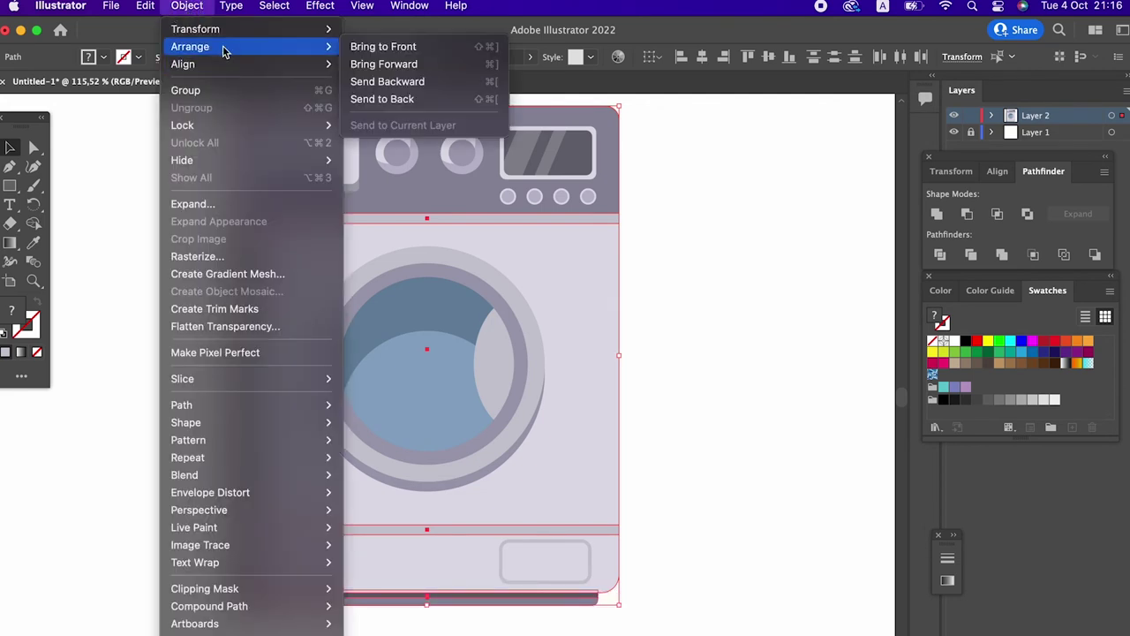
{"action": "left_click", "coordinate": [474, 98]}
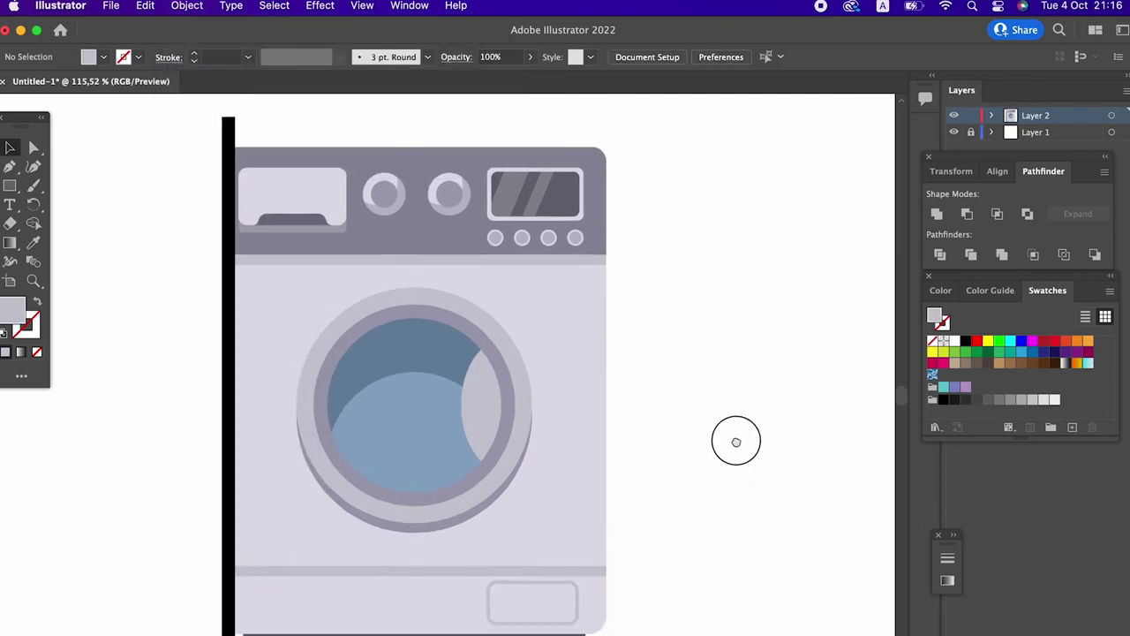
{"action": "left_click", "coordinate": [224, 528]}
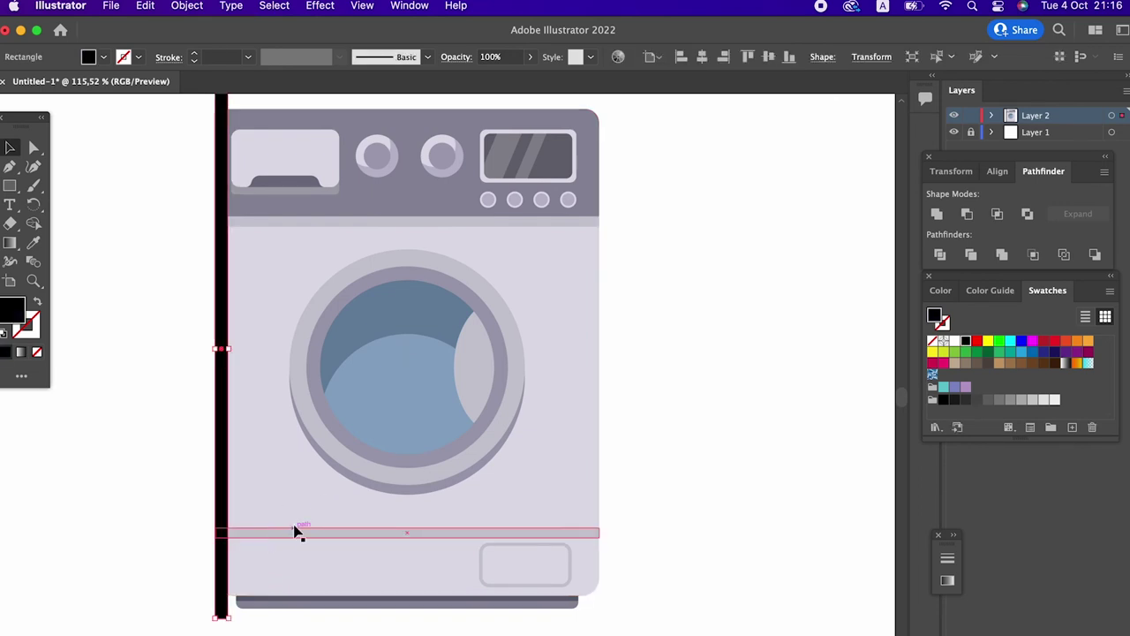
Step: Copy the left black bar, paste it in front, and move the copy to the right edge
{"action": "key", "text": "z"}
{"action": "left_click", "coordinate": [522, 492], "text": "alt"}
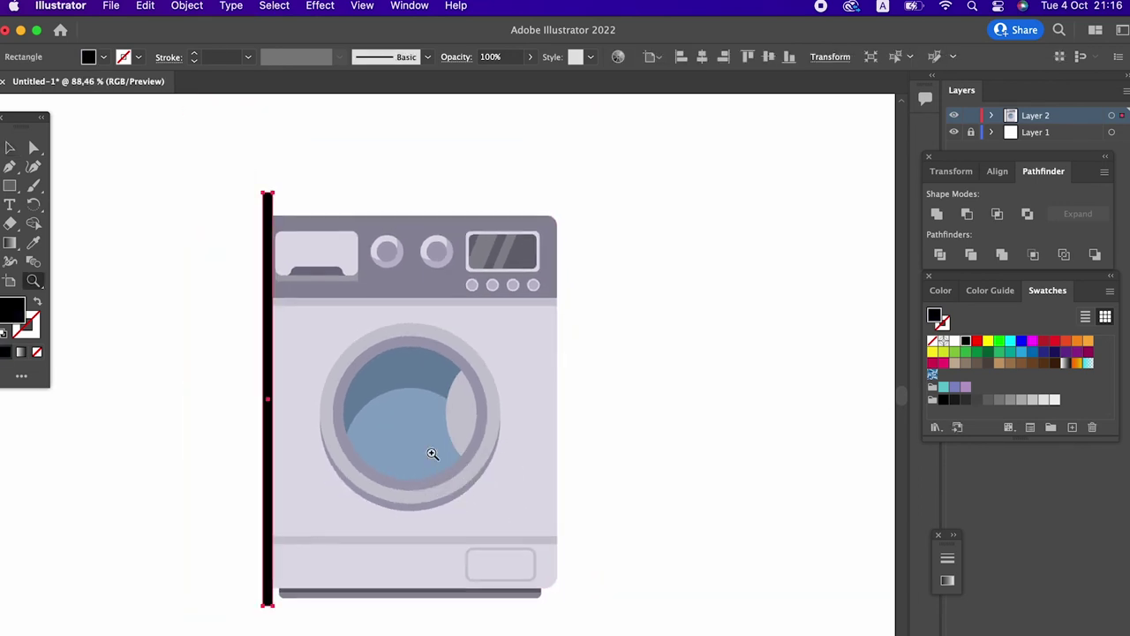
{"action": "left_click", "coordinate": [13, 147]}
{"action": "left_click", "coordinate": [145, 5]}
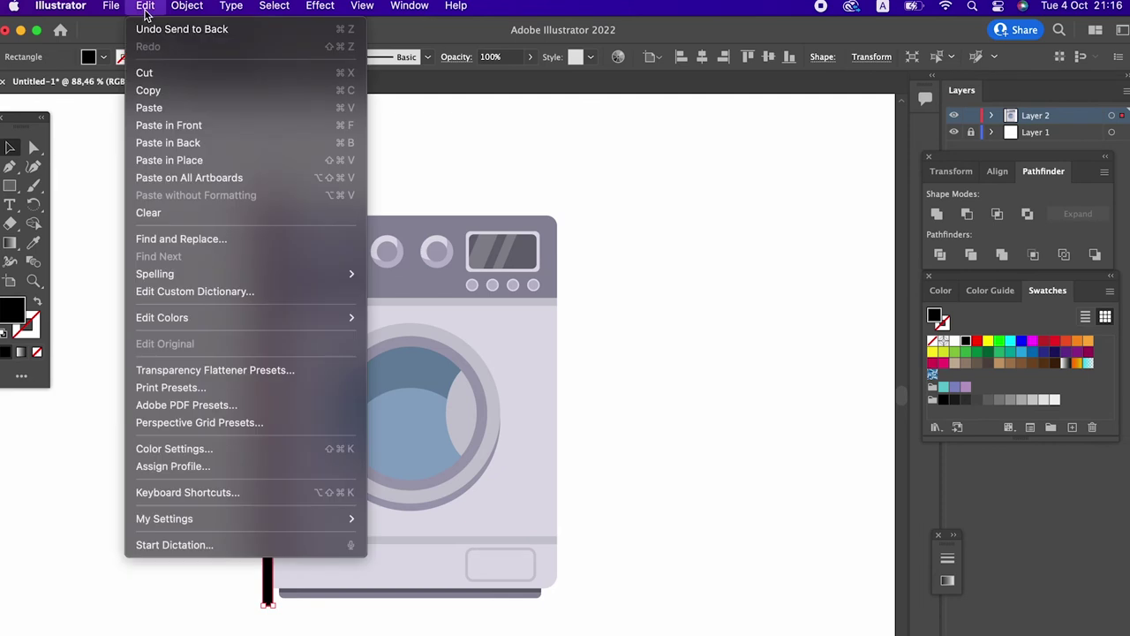
{"action": "left_click", "coordinate": [148, 90]}
{"action": "left_click", "coordinate": [145, 6]}
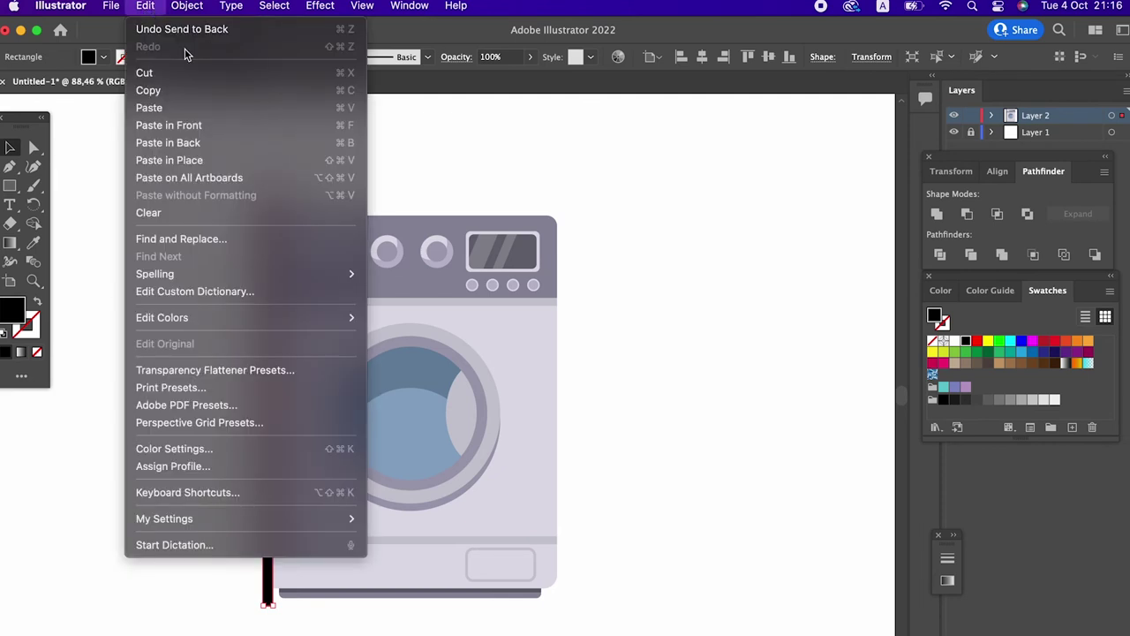
{"action": "left_click", "coordinate": [201, 126]}
{"action": "left_click_drag", "start_coordinate": [266, 452], "coordinate": [549, 490]}
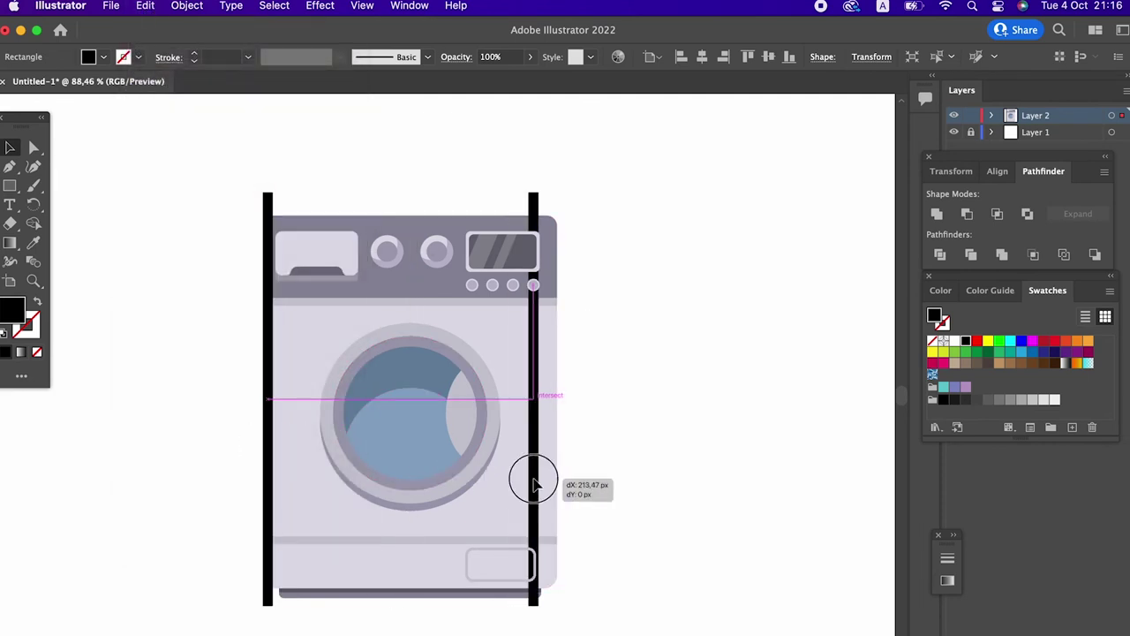
Step: Paste a third copy of the black bar in front
{"action": "key", "text": "z"}
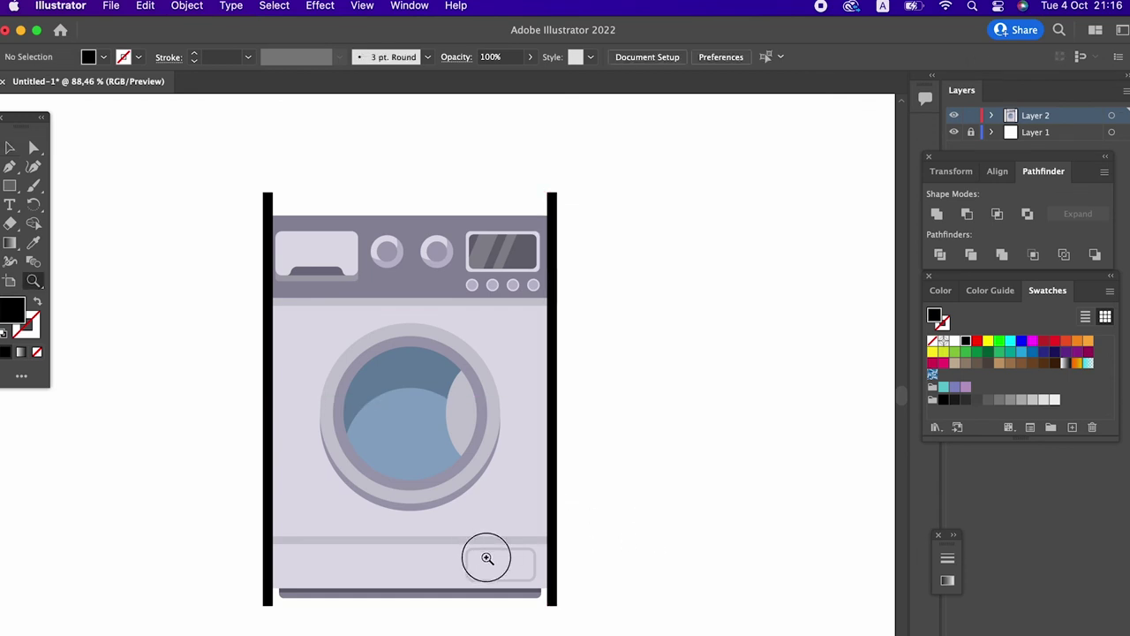
{"action": "scroll", "coordinate": [480, 550], "scroll_direction": "up", "scroll_amount": 5}
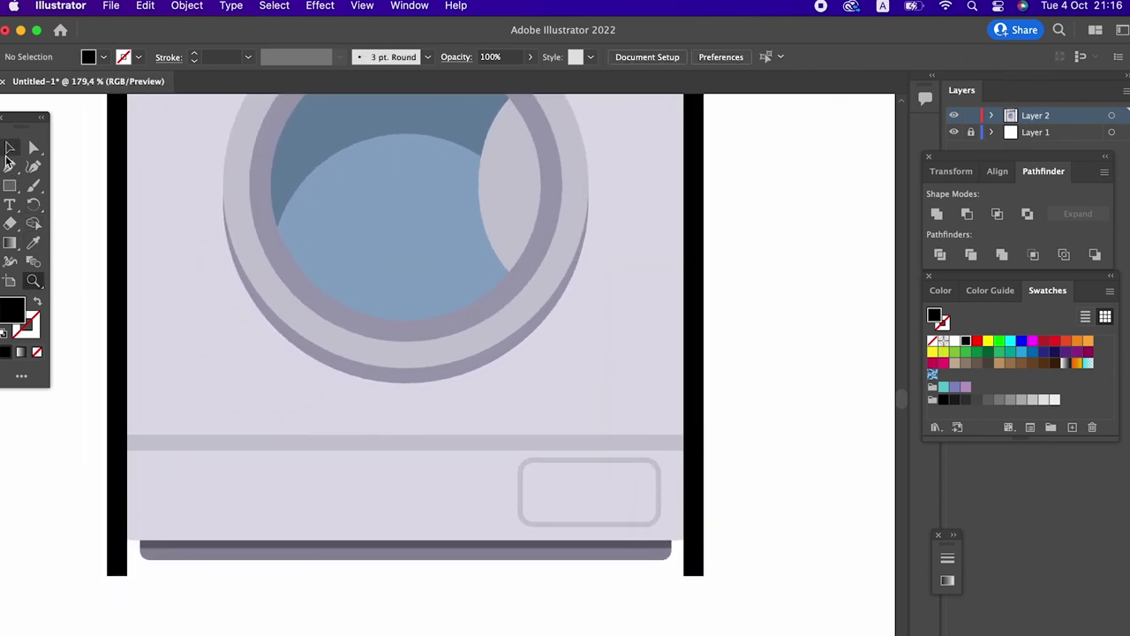
{"action": "left_click", "coordinate": [146, 7]}
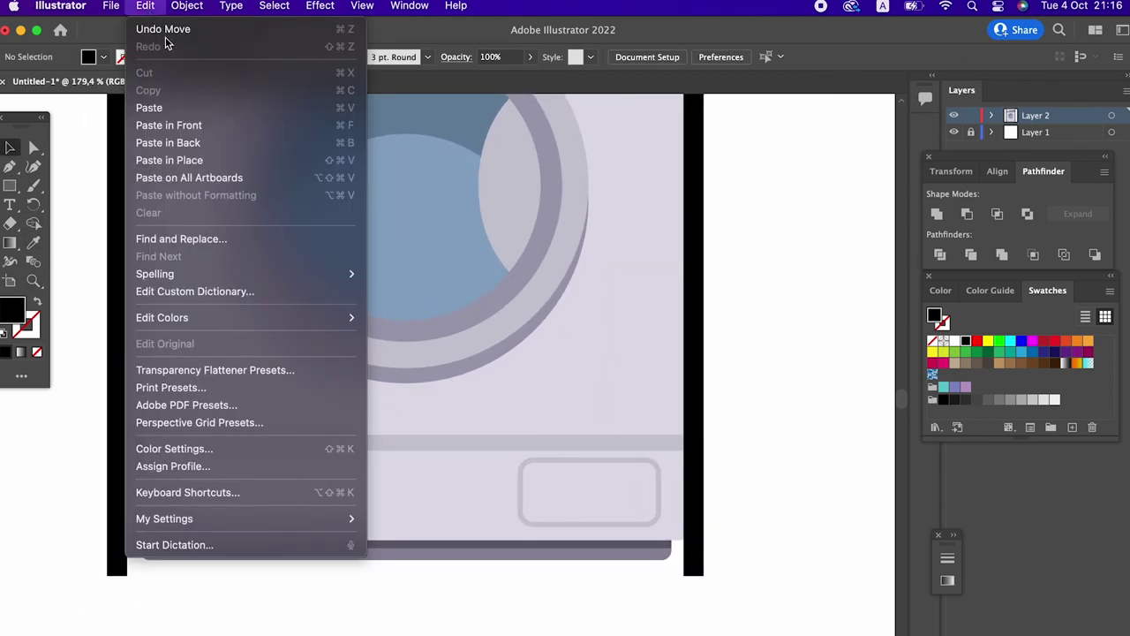
{"action": "left_click", "coordinate": [189, 127]}
{"action": "scroll", "coordinate": [279, 326], "scroll_direction": "down", "scroll_amount": 2}
{"action": "scroll", "coordinate": [279, 326], "scroll_direction": "down", "scroll_amount": 3}
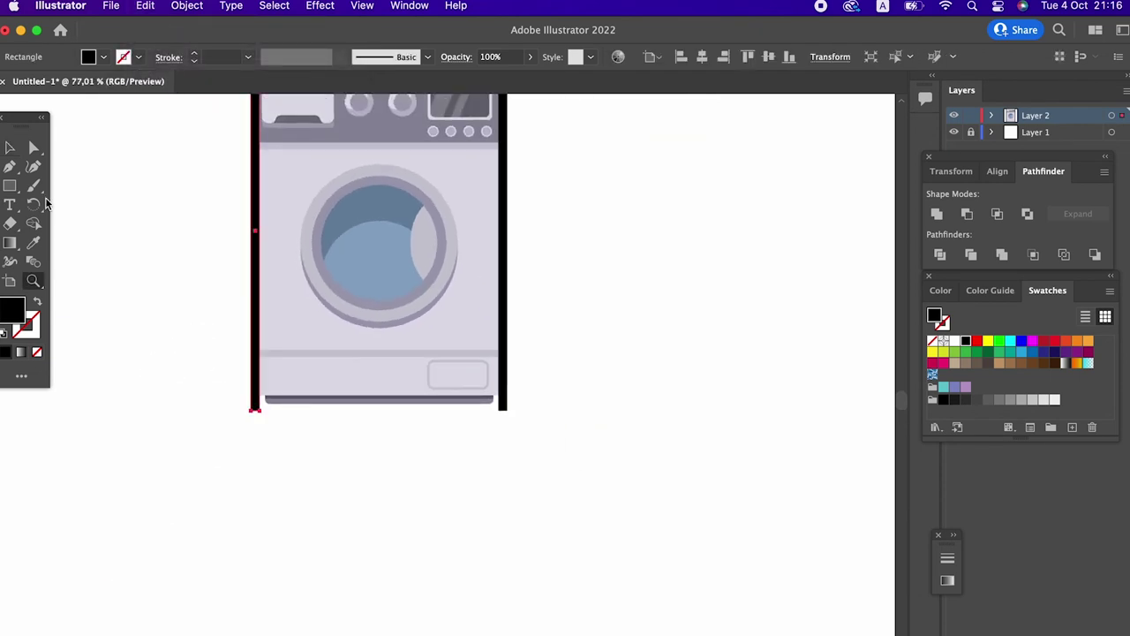
{"action": "left_click", "coordinate": [11, 148]}
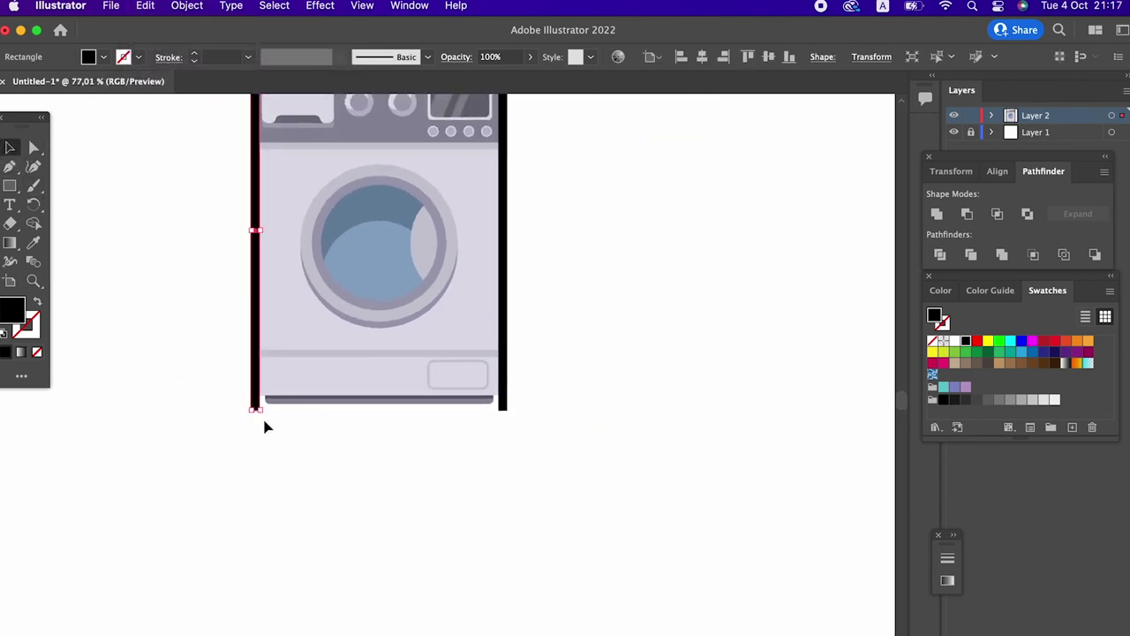
Step: Rotate the pasted bar 90° and move it to the washer's bottom edge
{"action": "left_click_drag", "start_coordinate": [262, 409], "coordinate": [118, 238]}
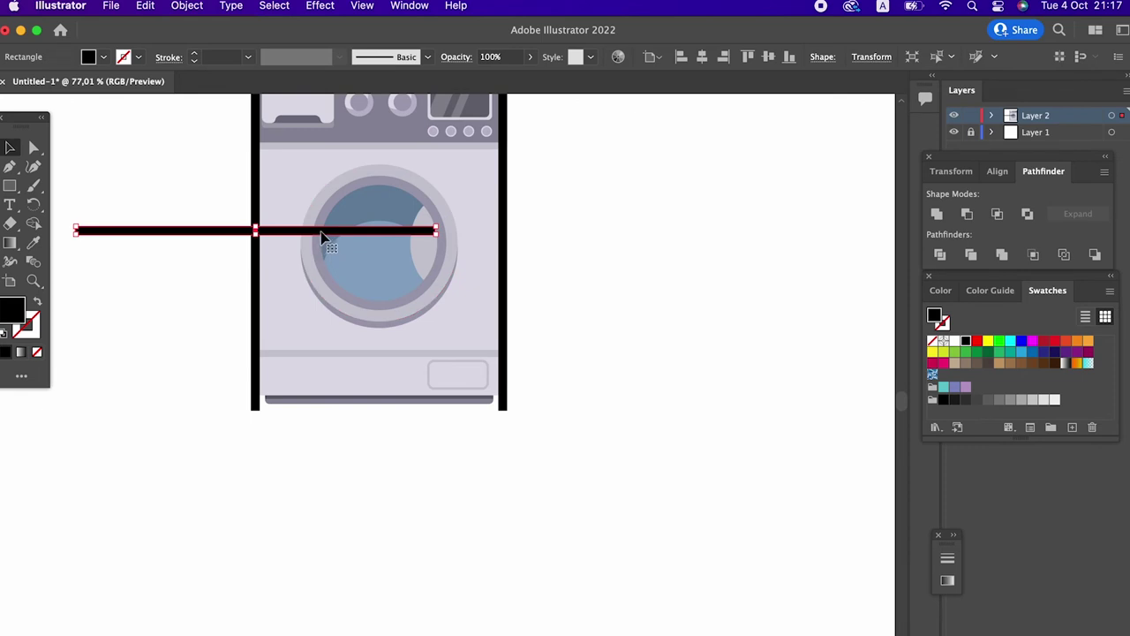
{"action": "left_click_drag", "start_coordinate": [322, 237], "coordinate": [462, 398]}
{"action": "key", "text": "z"}
{"action": "mouse_move", "coordinate": [379, 433]}
{"action": "left_mouse_down"}
{"action": "mouse_move", "coordinate": [695, 501]}
{"action": "mouse_move", "coordinate": [761, 468]}
{"action": "left_mouse_up"}
{"action": "scroll", "coordinate": [605, 324], "scroll_direction": "up", "scroll_amount": 2}
Step: Inspect the horizontal bar at the base, then zoom out to the whole washer
{"action": "left_click", "coordinate": [9, 148]}
{"action": "left_click", "coordinate": [580, 392]}
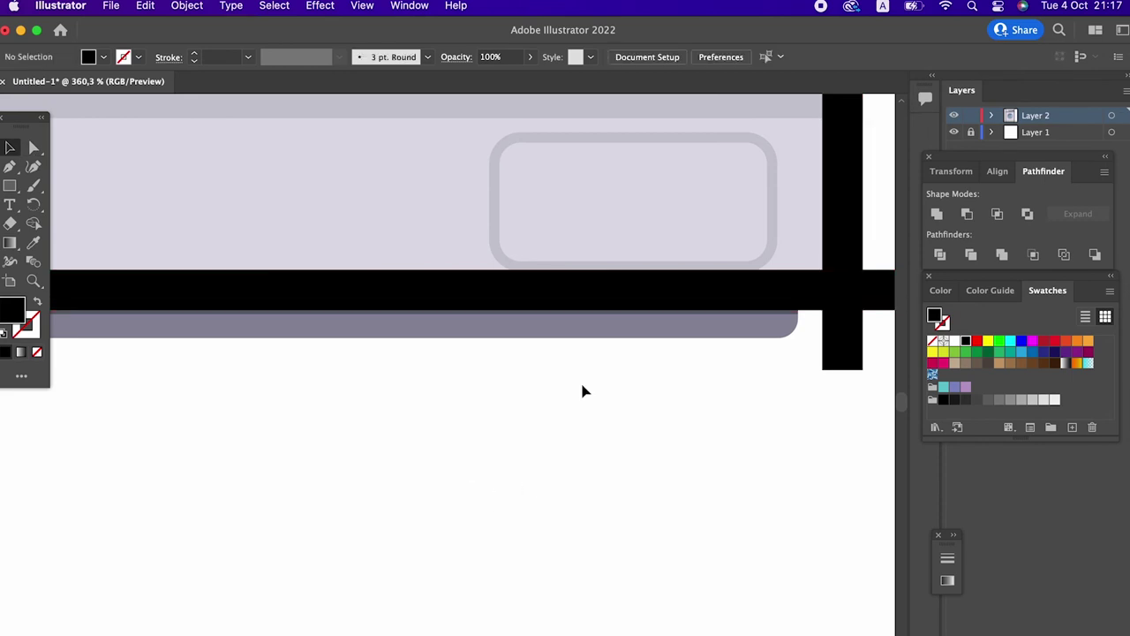
{"action": "left_click", "coordinate": [808, 292]}
{"action": "key", "text": "z"}
{"action": "left_click_drag", "start_coordinate": [825, 396], "coordinate": [581, 431]}
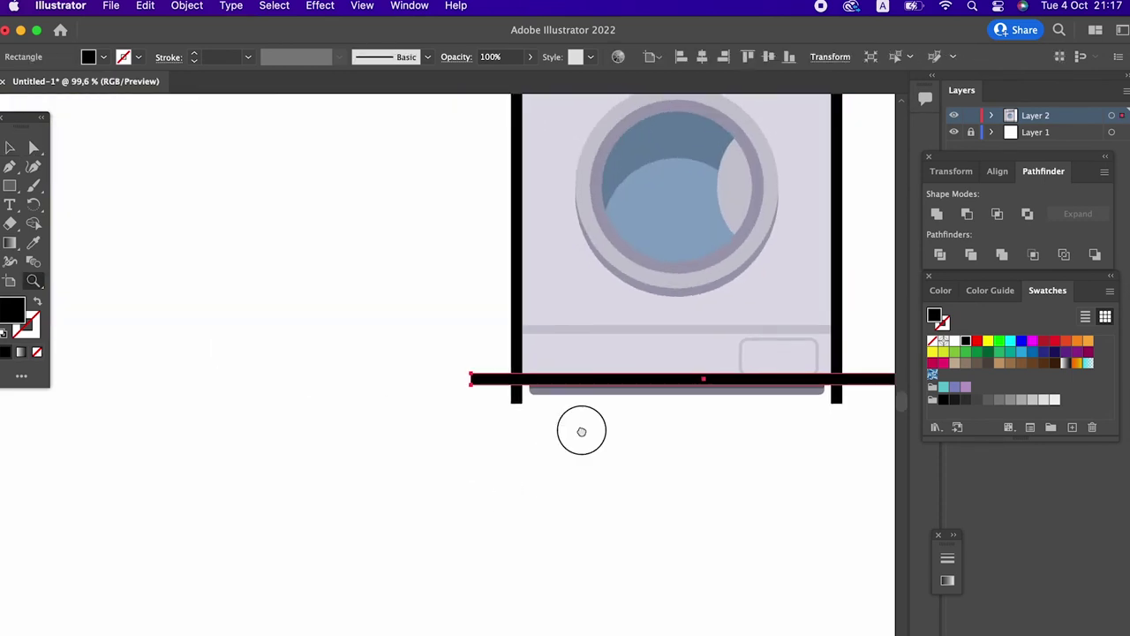
{"action": "scroll", "coordinate": [415, 479], "scroll_direction": "right", "scroll_amount": 5}
{"action": "scroll", "coordinate": [415, 479], "scroll_direction": "up", "scroll_amount": 3}
Step: Select the horizontal bar together with the left and right vertical bars
{"action": "left_click", "coordinate": [10, 148]}
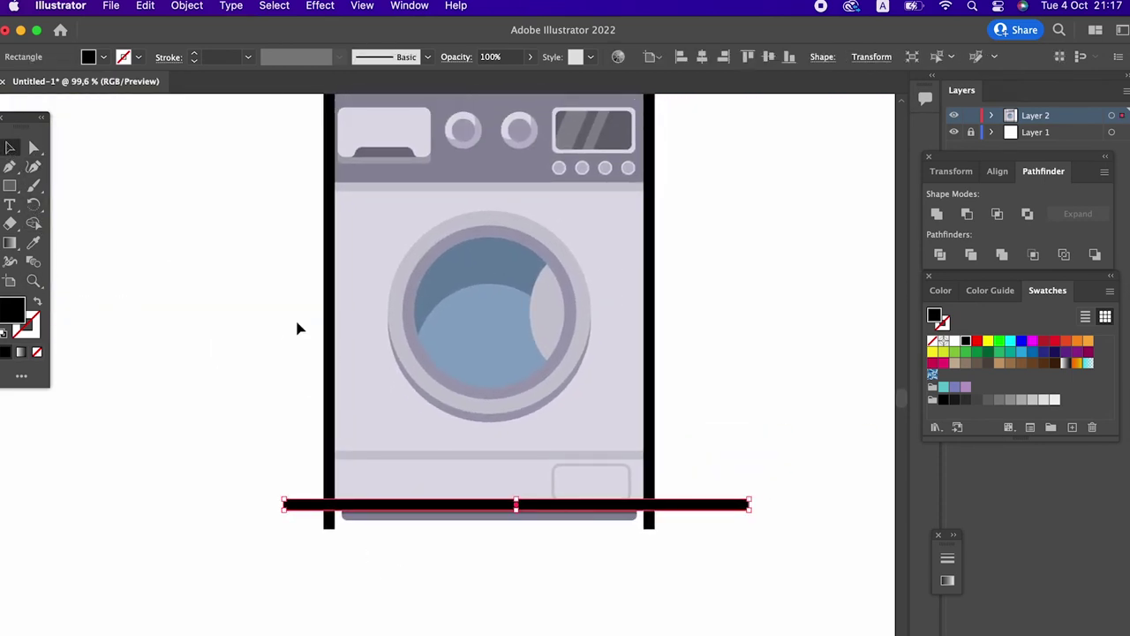
{"action": "left_click", "coordinate": [329, 381], "text": "shift"}
{"action": "left_click", "coordinate": [651, 386], "text": "shift"}
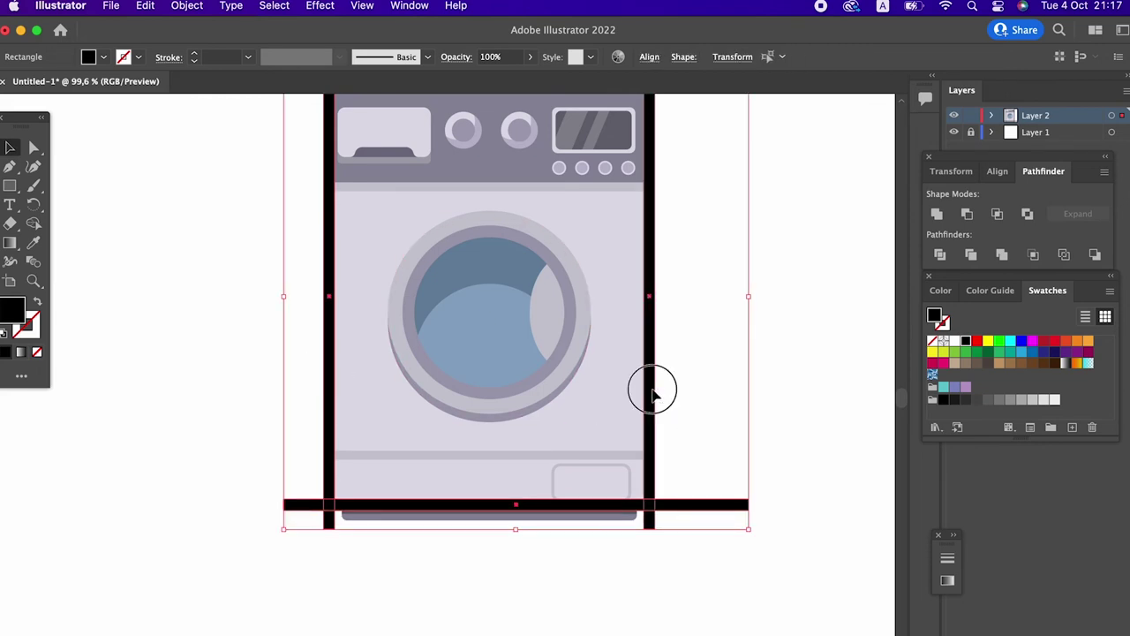
{"action": "scroll", "coordinate": [698, 530], "scroll_direction": "up", "scroll_amount": 3}
{"action": "scroll", "coordinate": [697, 530], "scroll_direction": "right", "scroll_amount": 1}
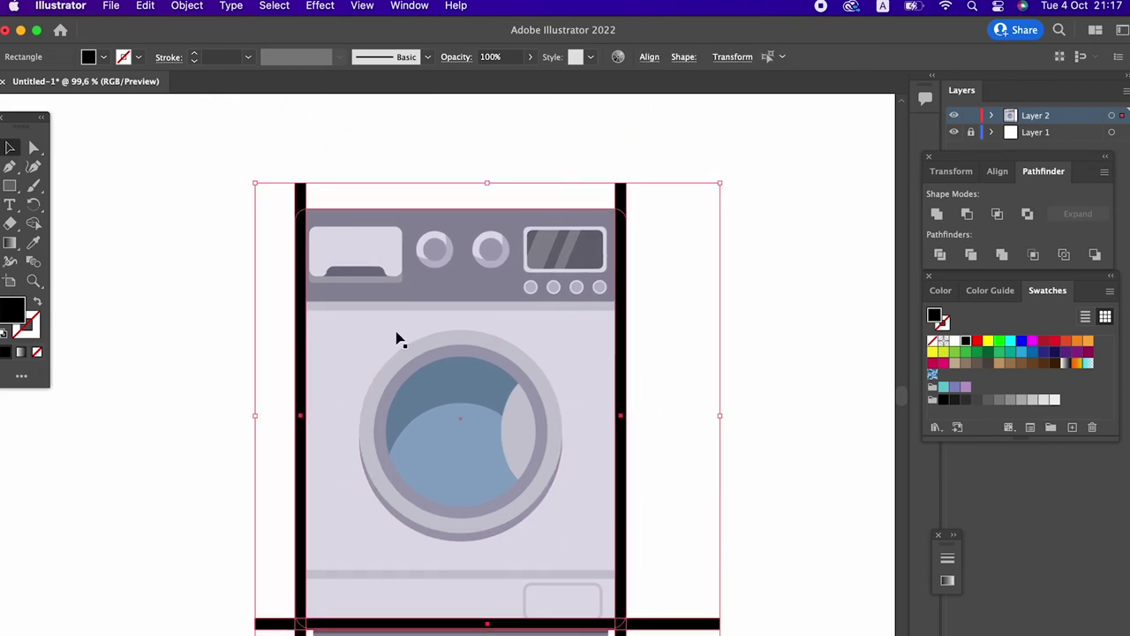
{"action": "scroll", "coordinate": [396, 333], "scroll_direction": "down", "scroll_amount": 2}
{"action": "scroll", "coordinate": [397, 333], "scroll_direction": "right", "scroll_amount": 1}
Step: Select the washer body, base and black bars, leaving out the small rounded panel
{"action": "left_click", "coordinate": [517, 531]}
{"action": "left_click", "coordinate": [186, 6]}
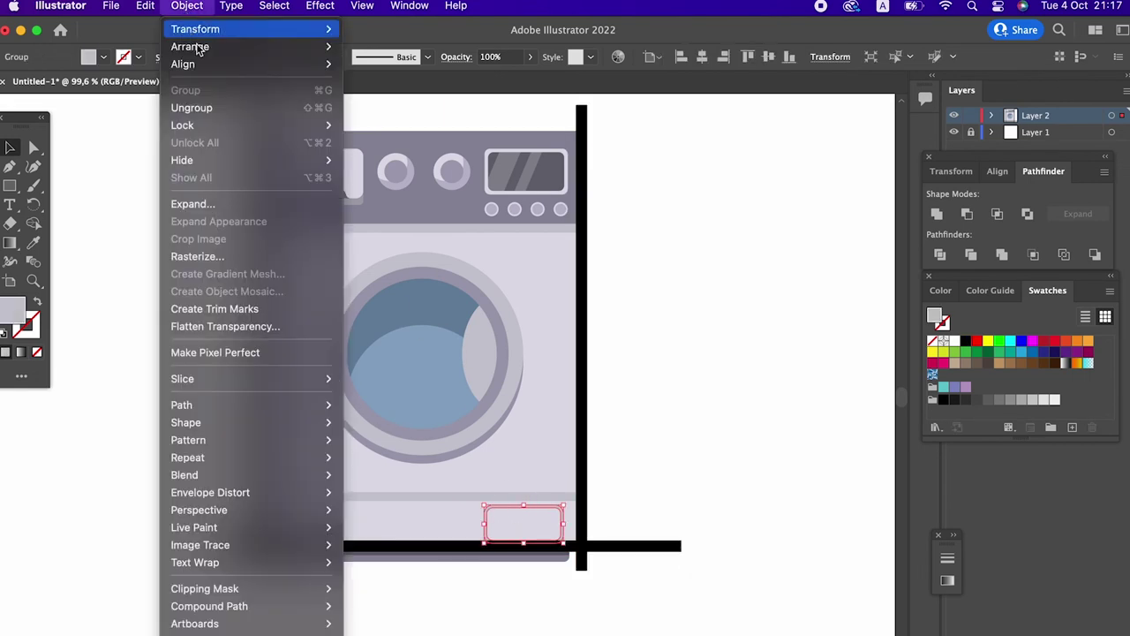
{"action": "left_click", "coordinate": [550, 366]}
{"action": "left_click", "coordinate": [645, 600]}
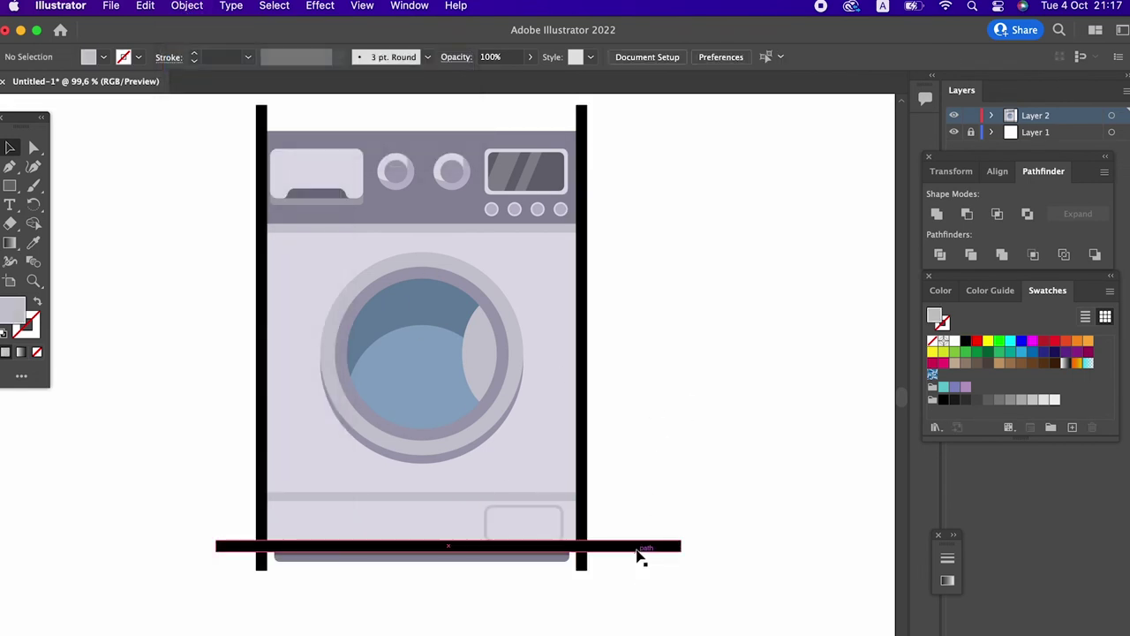
{"action": "left_click", "coordinate": [636, 548]}
{"action": "left_click", "coordinate": [581, 564], "text": "shift"}
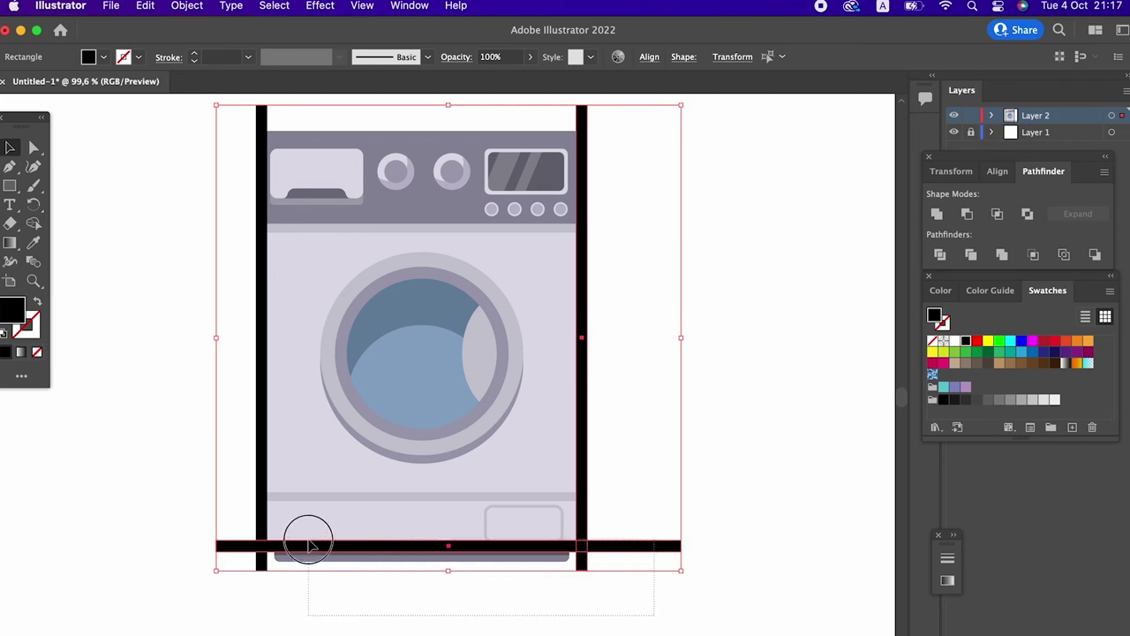
{"action": "left_click_drag", "start_coordinate": [601, 609], "coordinate": [165, 518]}
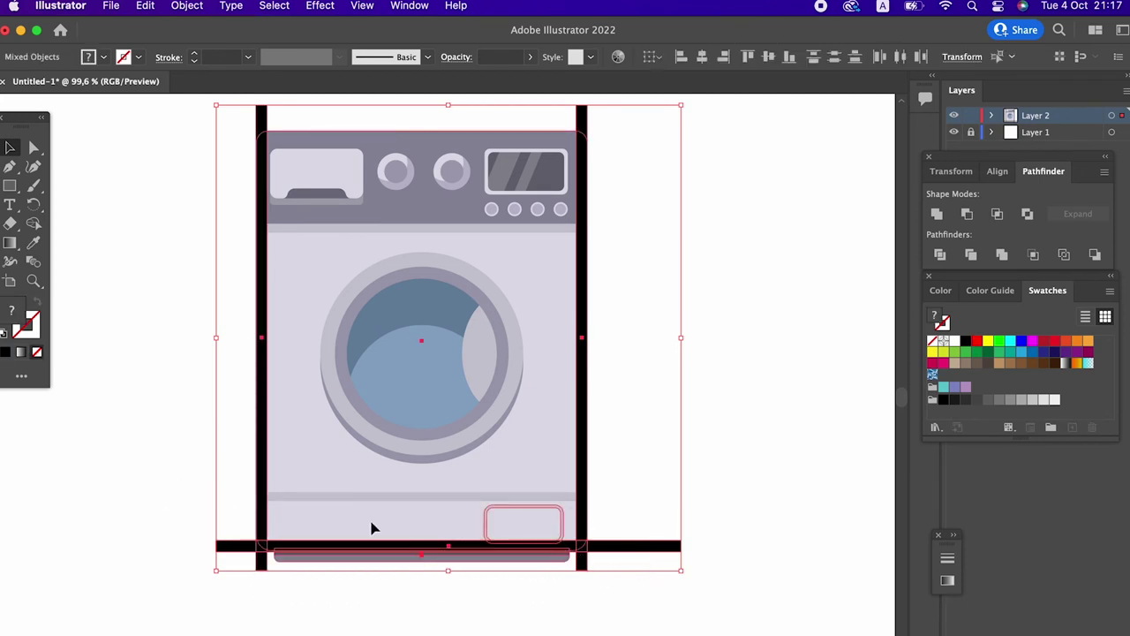
{"action": "left_click", "coordinate": [491, 524], "text": "shift"}
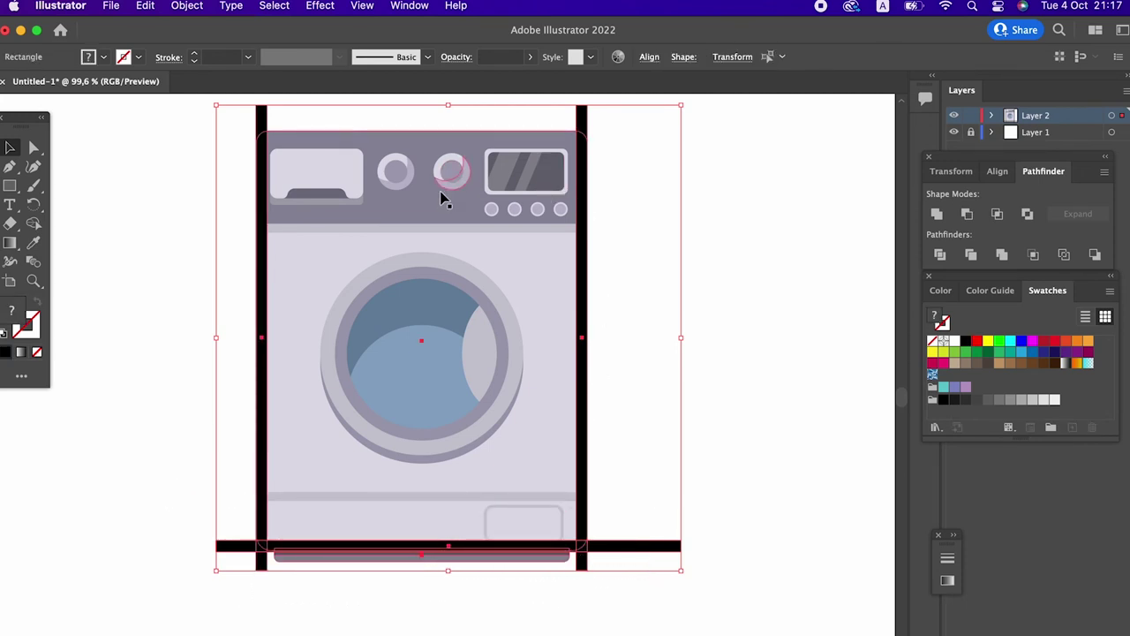
Step: Send the horizontal strip under the control panel to the back, then reselect the black bars
{"action": "left_click", "coordinate": [436, 231], "text": "shift"}
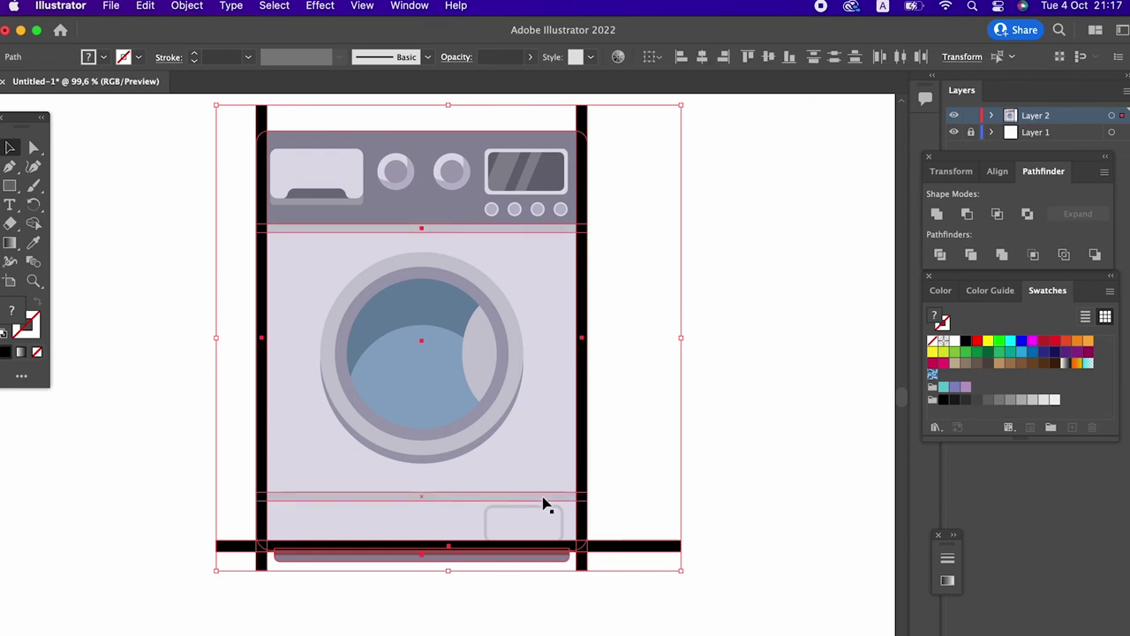
{"action": "left_click", "coordinate": [187, 6]}
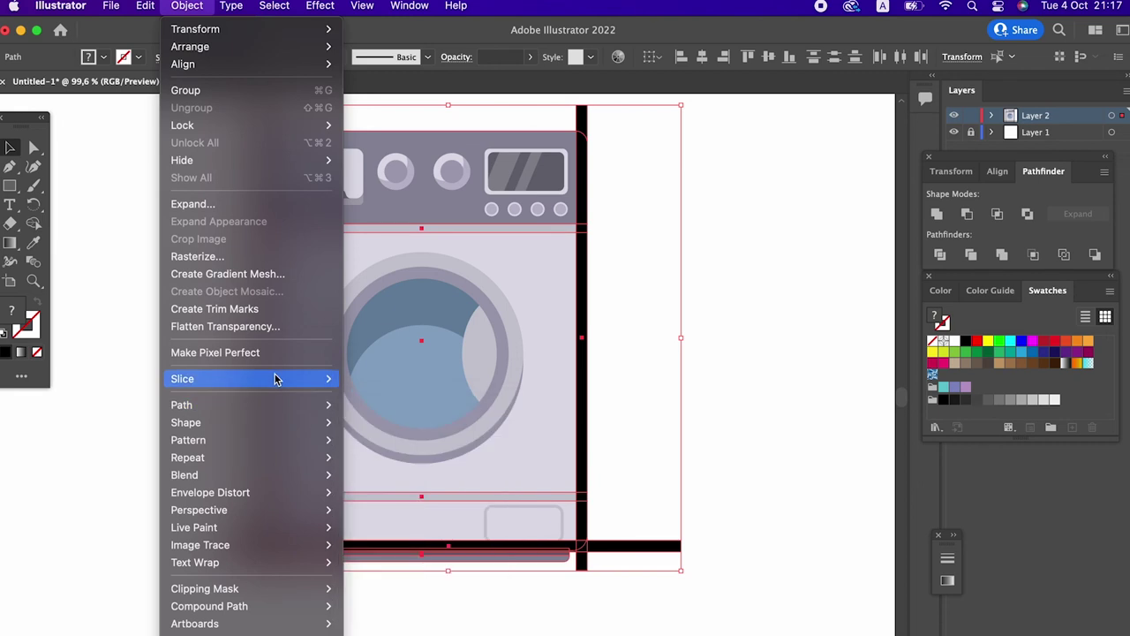
{"action": "mouse_move", "coordinate": [190, 46]}
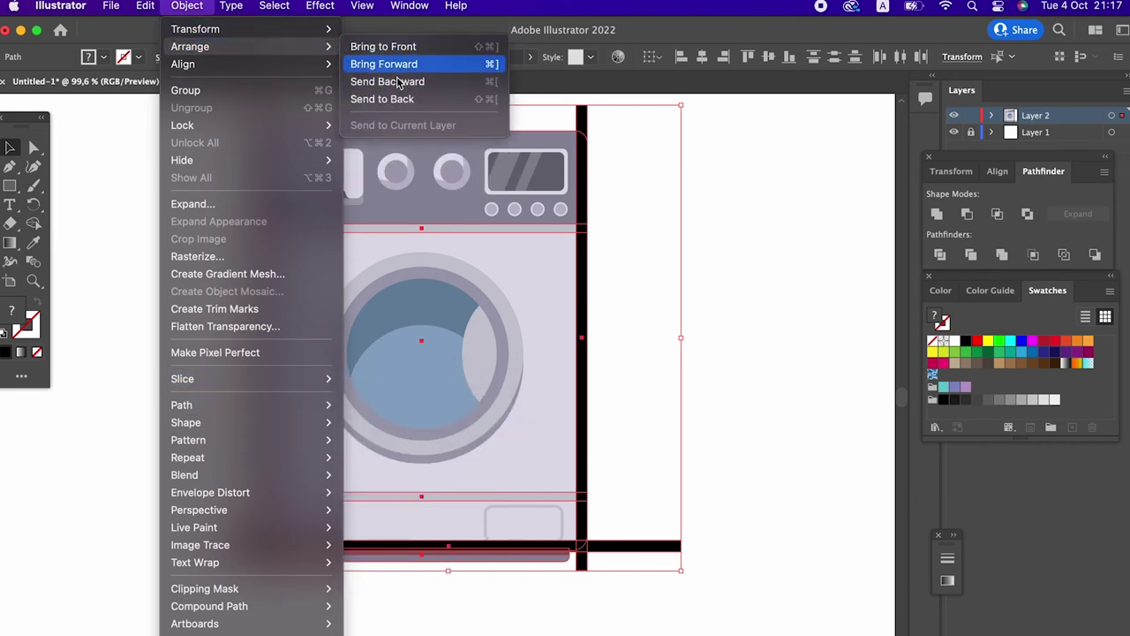
{"action": "left_click", "coordinate": [402, 99]}
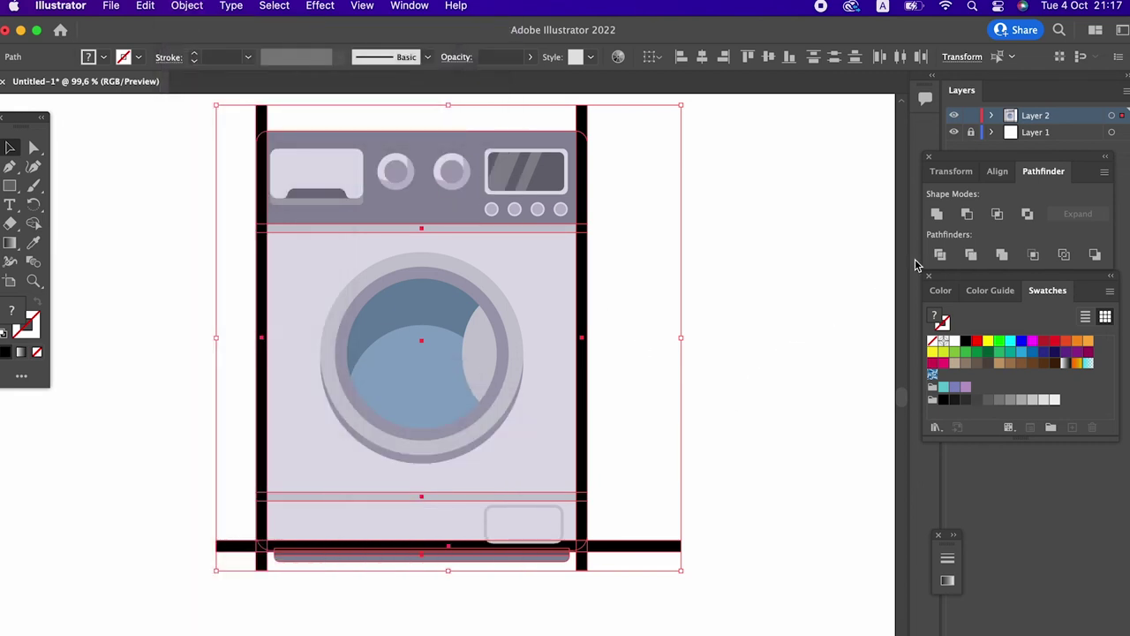
{"action": "left_click", "coordinate": [554, 613]}
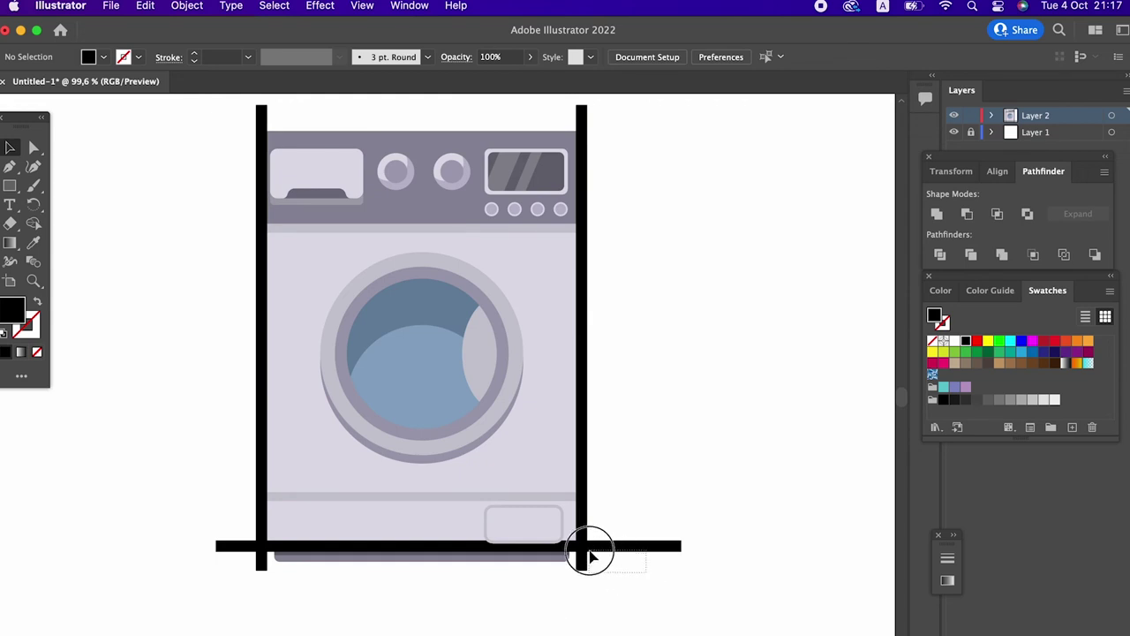
{"action": "left_click", "coordinate": [647, 544]}
{"action": "left_click", "coordinate": [585, 567], "text": "shift"}
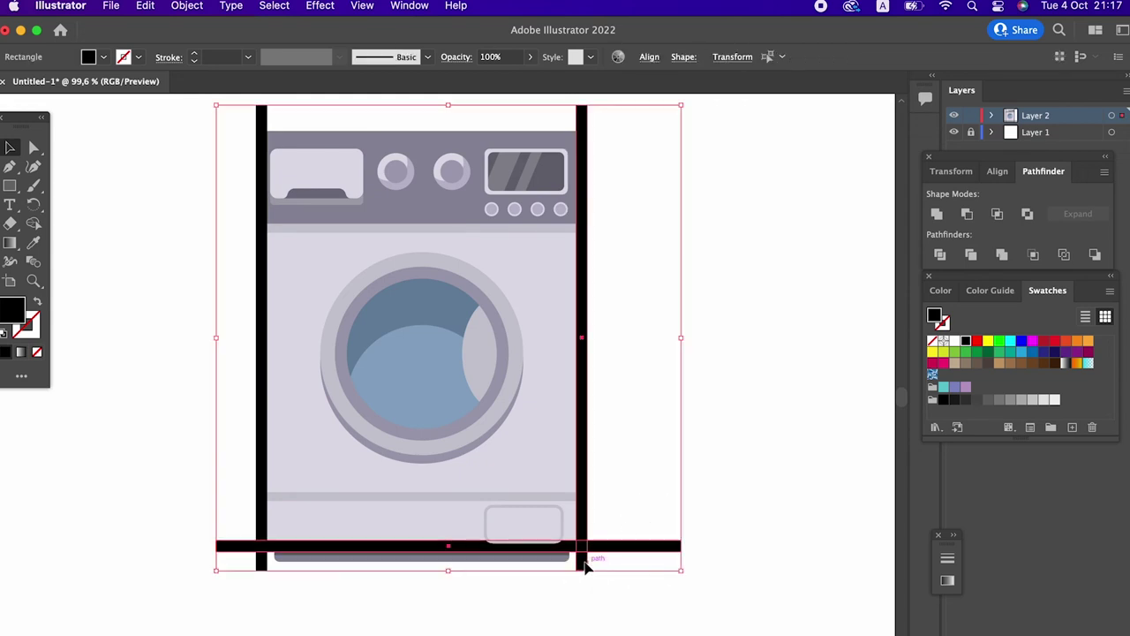
Step: Set all three black bars to 30% opacity
{"action": "left_click", "coordinate": [260, 568], "text": "shift"}
{"action": "key", "text": "z"}
{"action": "left_click_drag", "start_coordinate": [262, 574], "coordinate": [399, 598]}
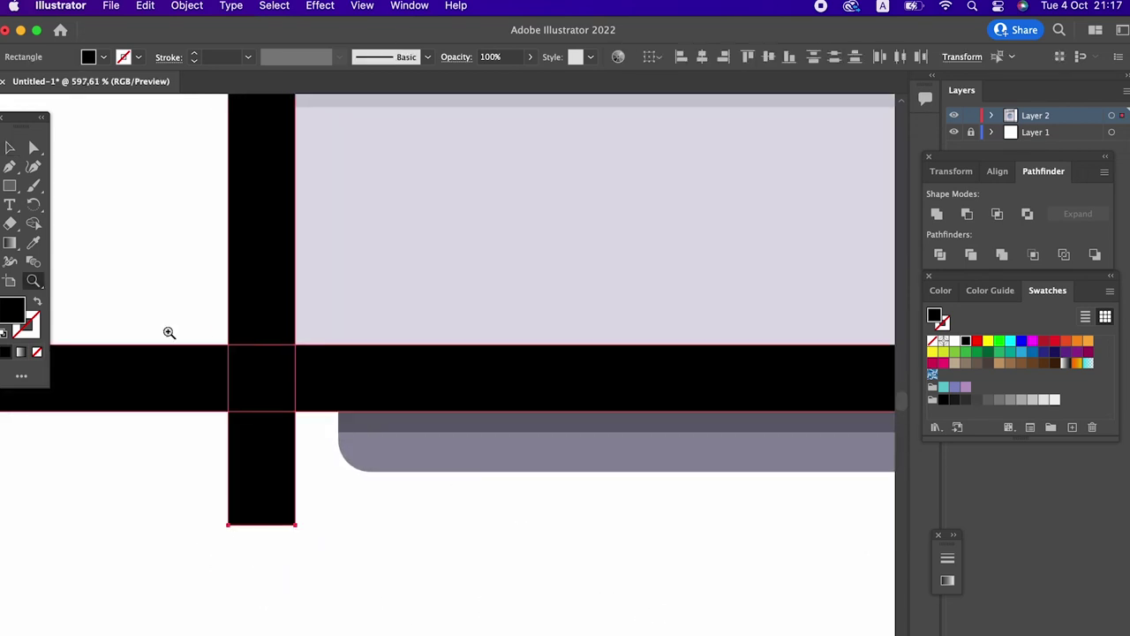
{"action": "key", "text": "3"}
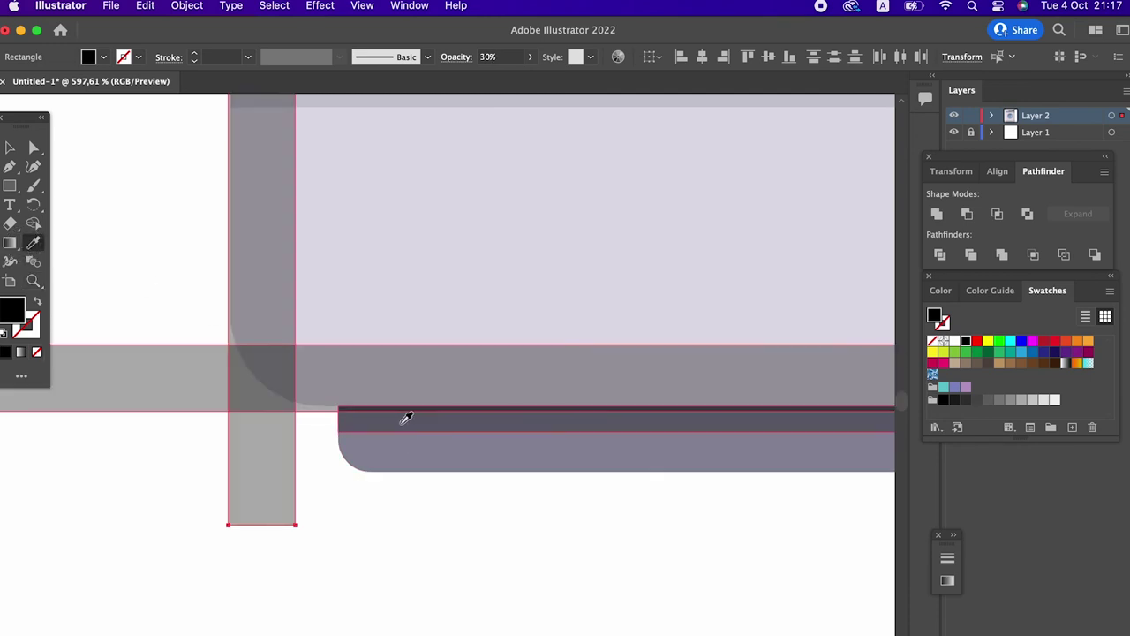
{"action": "left_click_drag", "start_coordinate": [404, 416], "coordinate": [159, 409]}
{"action": "mouse_move", "coordinate": [214, 523]}
{"action": "left_mouse_down"}
{"action": "mouse_move", "coordinate": [542, 598]}
{"action": "mouse_move", "coordinate": [261, 355]}
{"action": "left_mouse_up"}
Step: Nudge the horizontal bar up and the left bar right so they sit flush with the body
{"action": "left_click", "coordinate": [11, 150]}
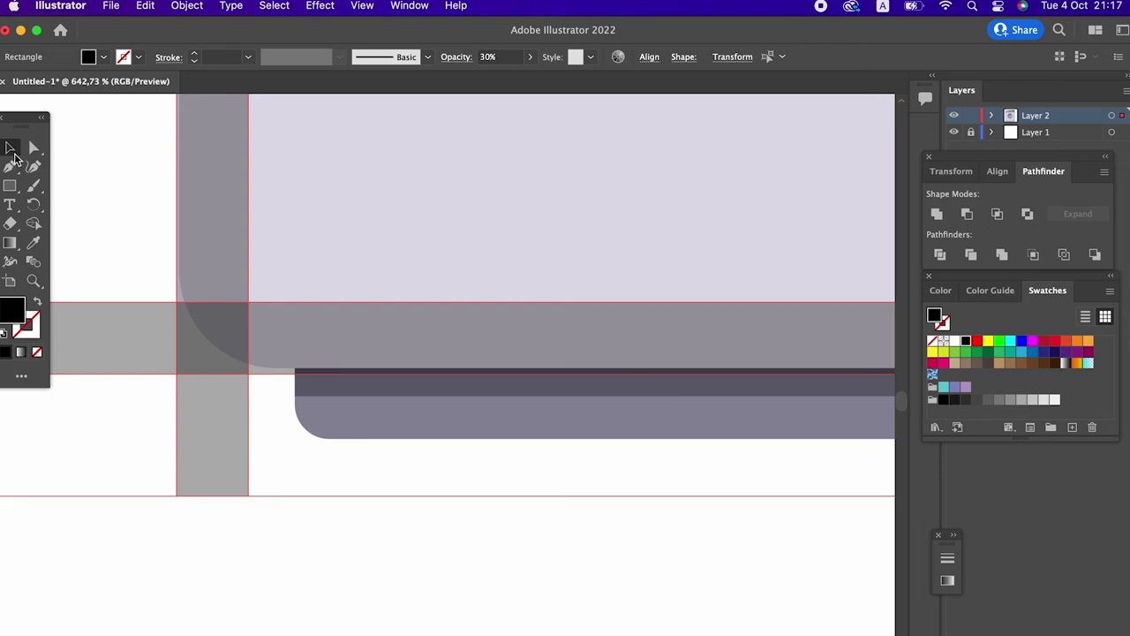
{"action": "left_click", "coordinate": [410, 539]}
{"action": "left_click_drag", "start_coordinate": [367, 336], "coordinate": [365, 332]}
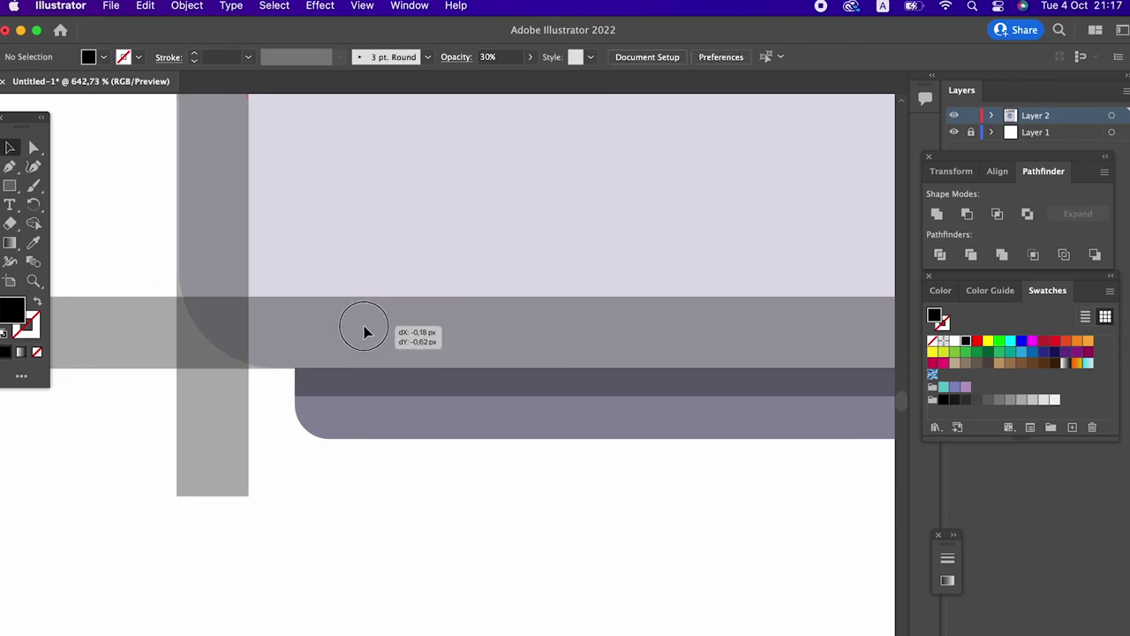
{"action": "left_click", "coordinate": [394, 587]}
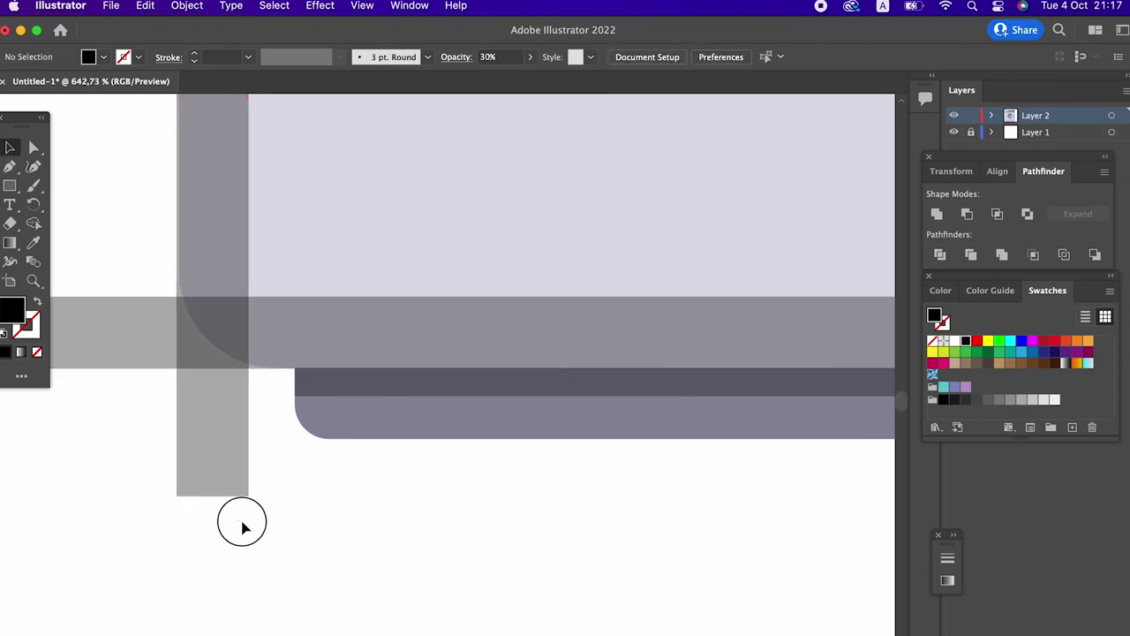
{"action": "left_click_drag", "start_coordinate": [202, 472], "coordinate": [205, 472]}
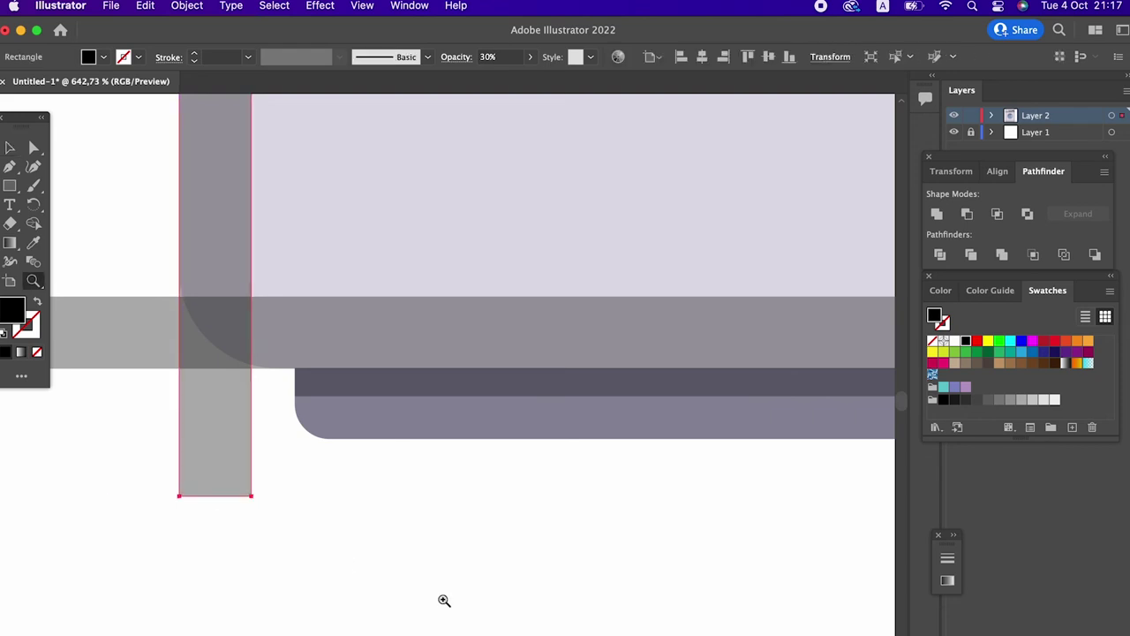
Step: Zoom back out to view the whole washer and select a vertical bar
{"action": "scroll", "coordinate": [343, 564], "scroll_direction": "down", "scroll_amount": 5}
{"action": "scroll", "coordinate": [550, 571], "scroll_direction": "right", "scroll_amount": 5}
{"action": "scroll", "coordinate": [800, 447], "scroll_direction": "up", "scroll_amount": 3}
{"action": "scroll", "coordinate": [698, 545], "scroll_direction": "up", "scroll_amount": 5}
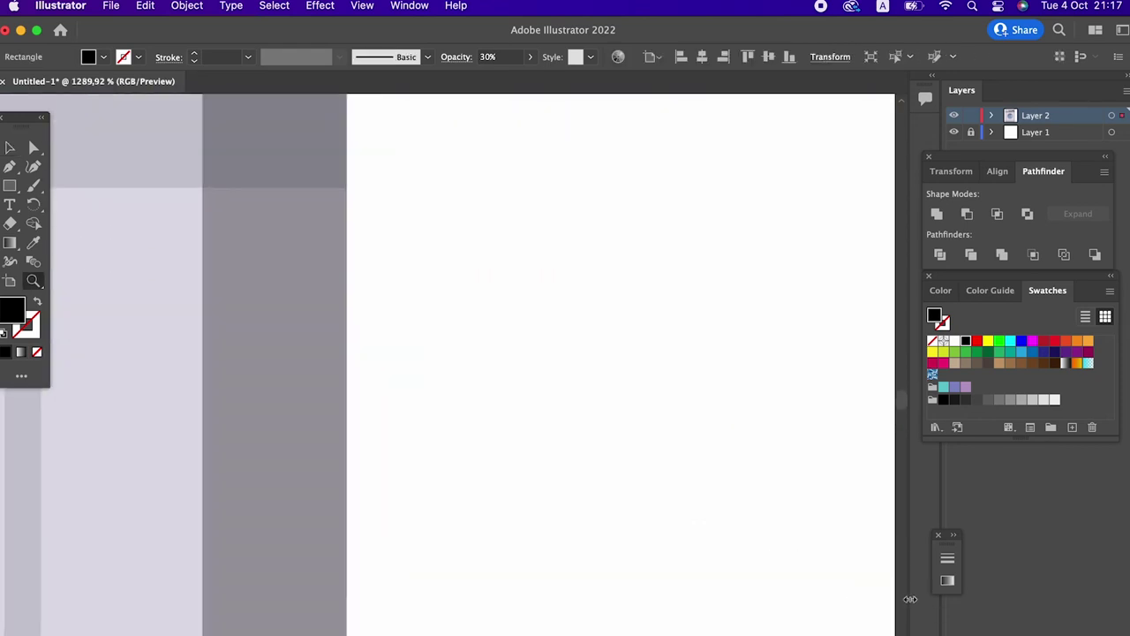
{"action": "left_click_drag", "start_coordinate": [910, 599], "coordinate": [761, 599]}
{"action": "scroll", "coordinate": [361, 556], "scroll_direction": "down", "scroll_amount": 5}
{"action": "scroll", "coordinate": [391, 518], "scroll_direction": "down", "scroll_amount": 5}
{"action": "scroll", "coordinate": [363, 467], "scroll_direction": "up", "scroll_amount": 5}
{"action": "scroll", "coordinate": [442, 548], "scroll_direction": "down", "scroll_amount": 5}
{"action": "scroll", "coordinate": [424, 494], "scroll_direction": "right", "scroll_amount": 2}
{"action": "left_click", "coordinate": [10, 147]}
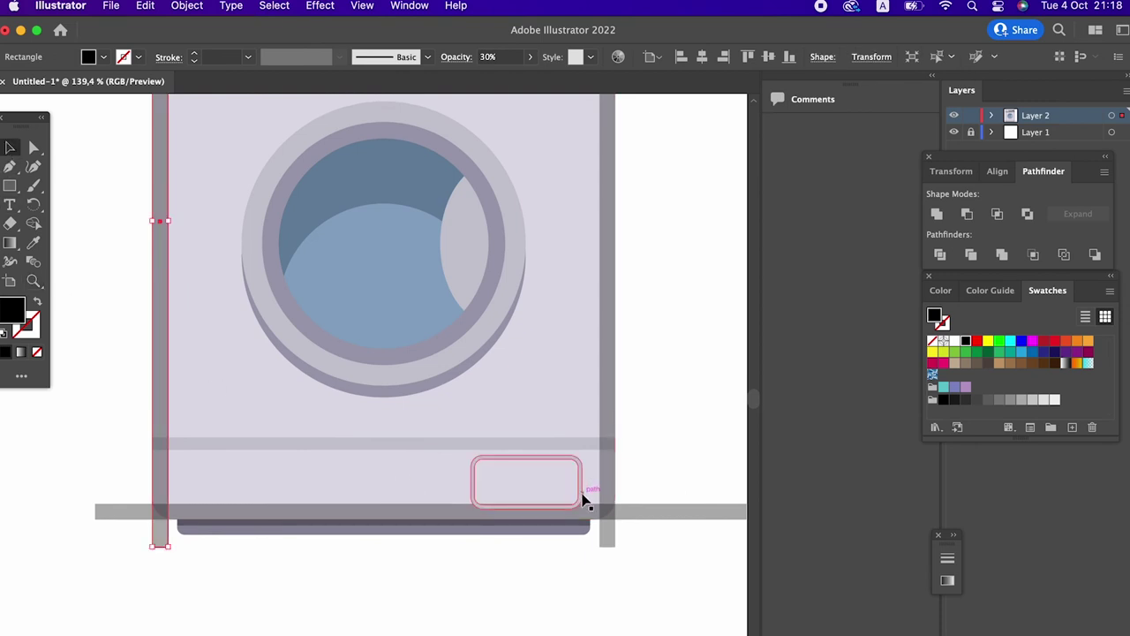
Step: Unite the three grey bars into one frame shape with Pathfinder
{"action": "left_click", "coordinate": [609, 537]}
{"action": "left_click", "coordinate": [690, 512], "text": "shift"}
{"action": "left_click", "coordinate": [155, 535], "text": "shift"}
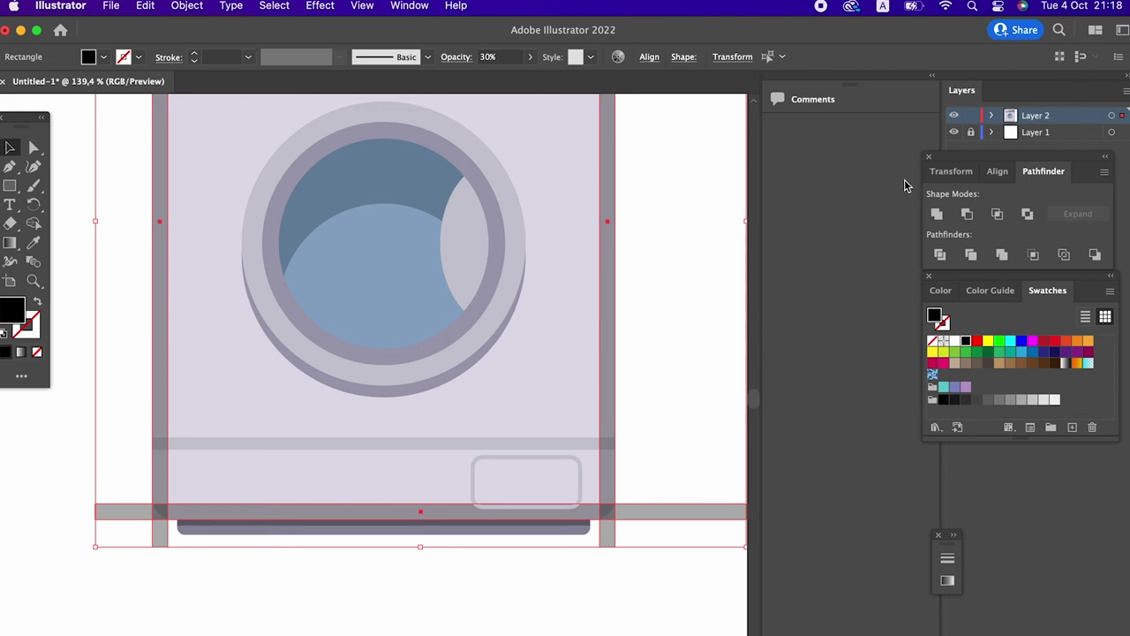
{"action": "left_click", "coordinate": [937, 214]}
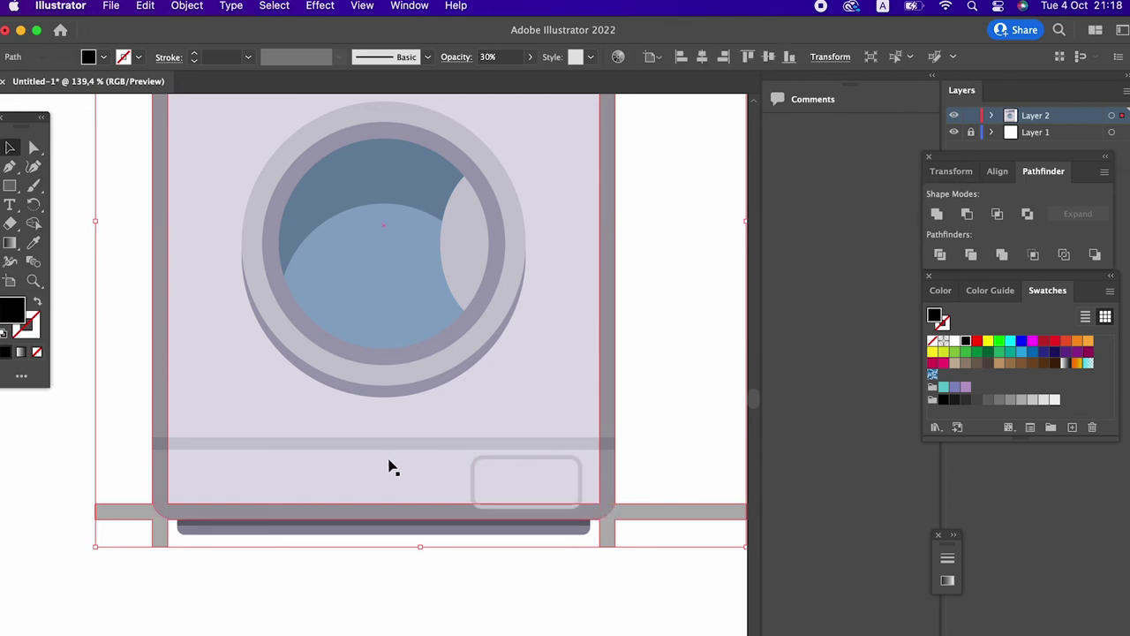
Step: Round the frame's two inner bottom corners to about 6.5 px
{"action": "left_click", "coordinate": [33, 148]}
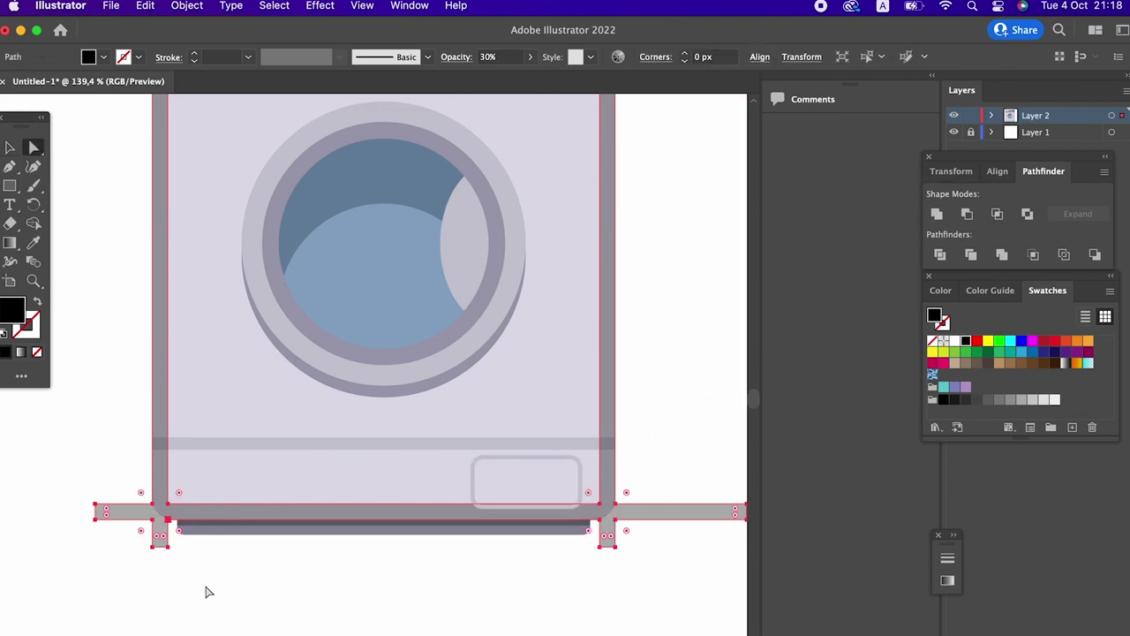
{"action": "left_click", "coordinate": [206, 591]}
{"action": "left_click", "coordinate": [182, 513]}
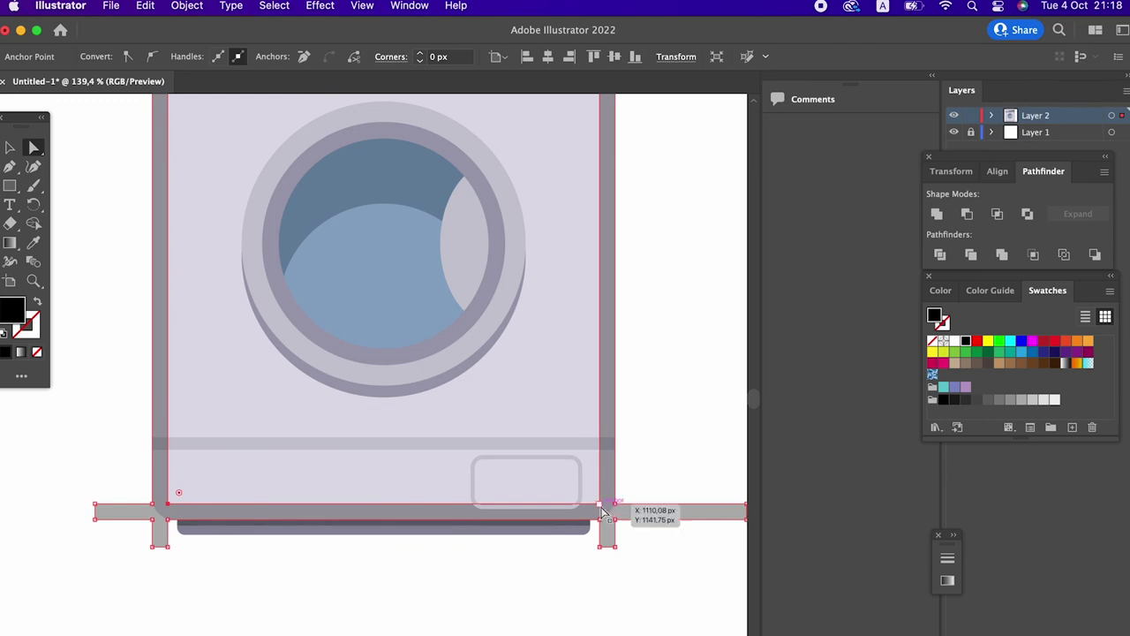
{"action": "left_click", "coordinate": [599, 509]}
{"action": "left_click_drag", "start_coordinate": [590, 495], "coordinate": [588, 493]}
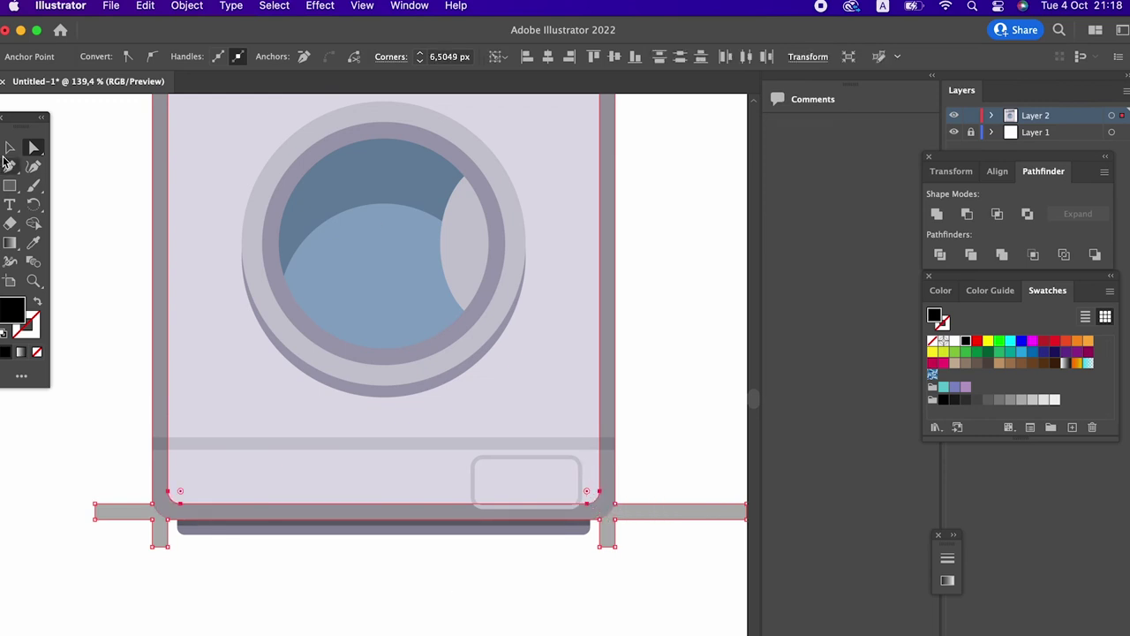
Step: Select the merged grey frame together with the washer body
{"action": "left_click", "coordinate": [9, 149]}
{"action": "left_click", "coordinate": [282, 614]}
{"action": "left_click_drag", "start_coordinate": [143, 542], "coordinate": [195, 528]}
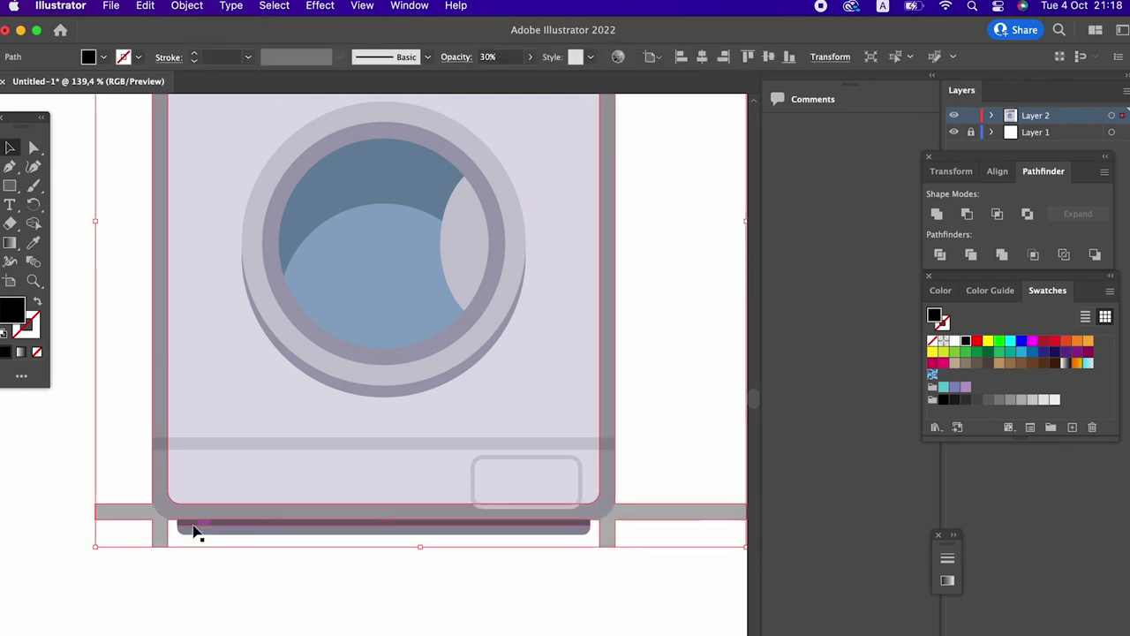
{"action": "left_click", "coordinate": [404, 466], "text": "shift"}
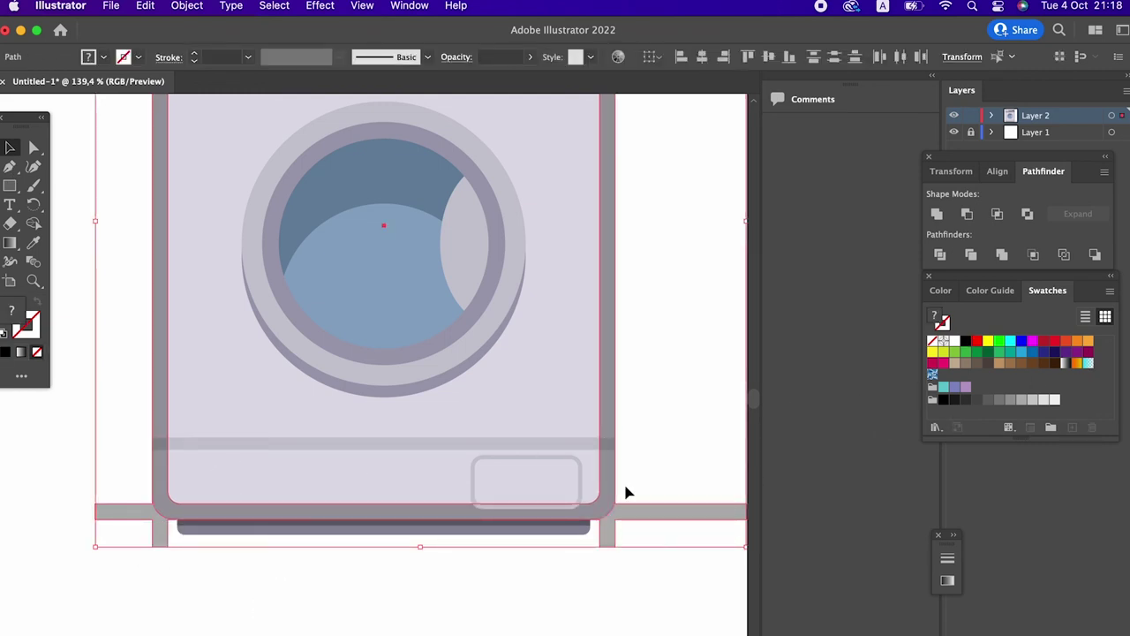
Step: Divide the selected shapes, then split the washer body along the thin lower strip
{"action": "scroll", "coordinate": [625, 492], "scroll_direction": "up", "scroll_amount": 5}
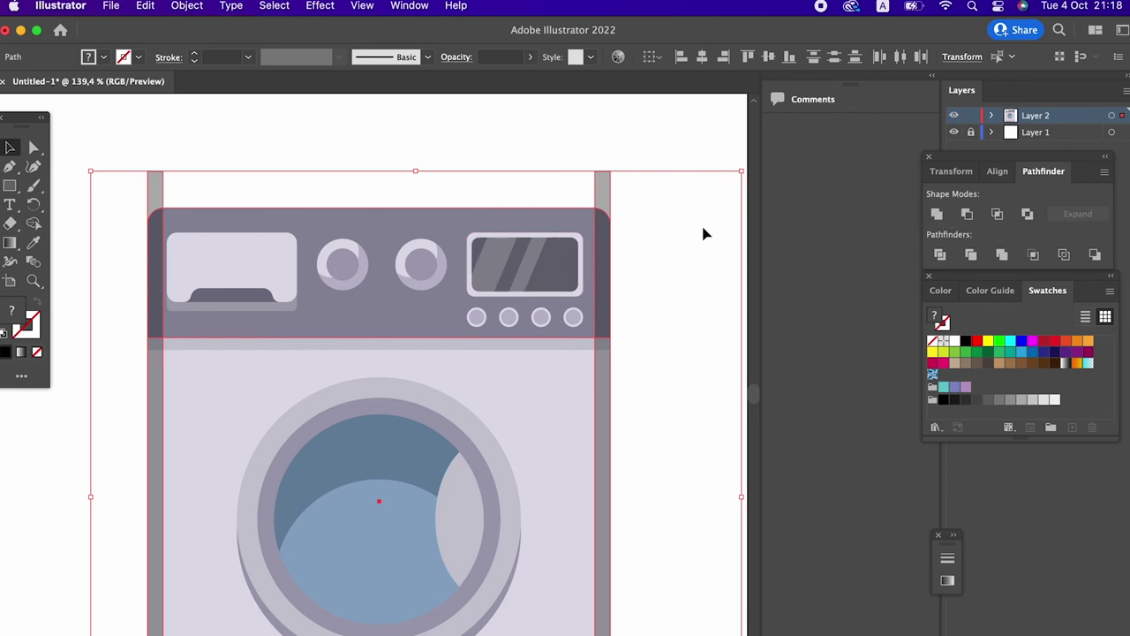
{"action": "left_click", "coordinate": [951, 256]}
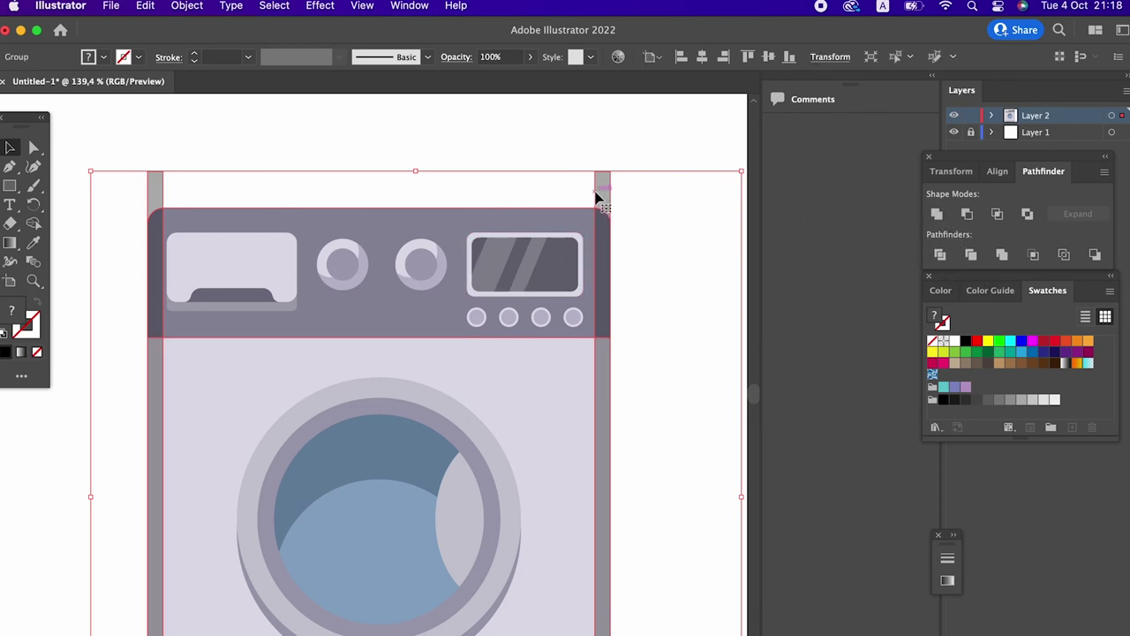
{"action": "left_click", "coordinate": [656, 433]}
{"action": "left_click", "coordinate": [551, 347]}
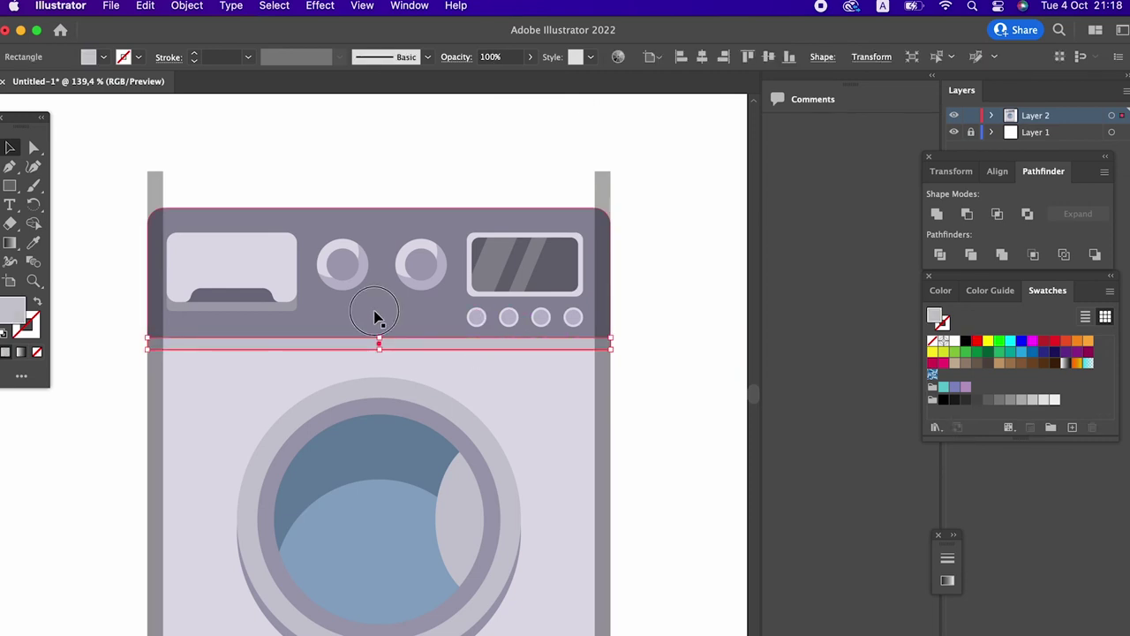
{"action": "left_click", "coordinate": [555, 547]}
{"action": "scroll", "coordinate": [555, 442], "scroll_direction": "down", "scroll_amount": 5}
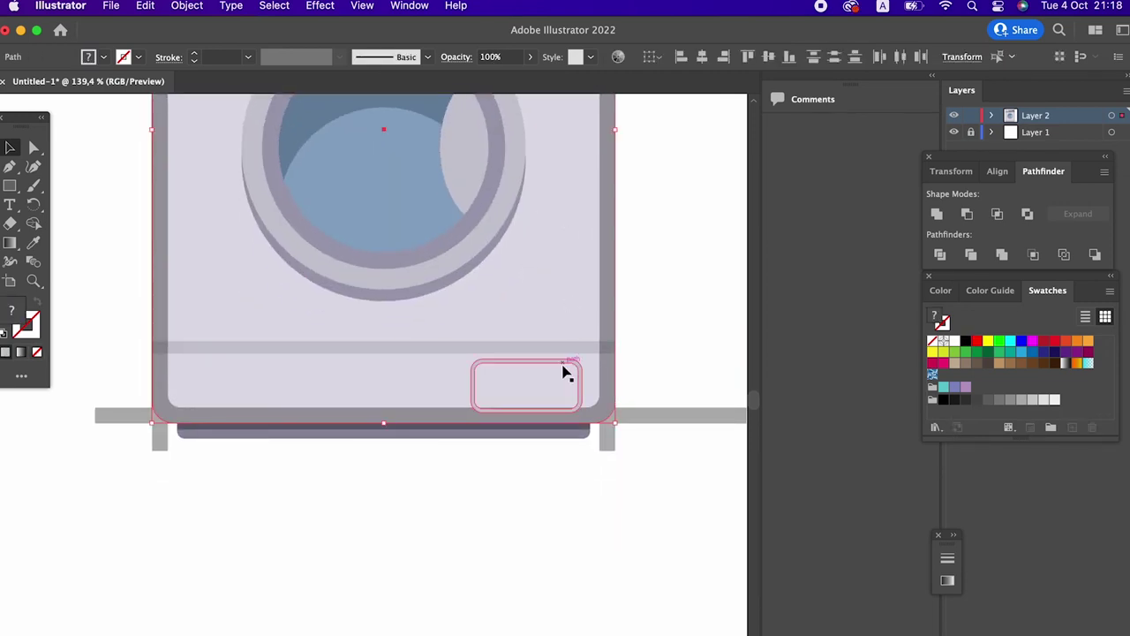
{"action": "left_click", "coordinate": [968, 254]}
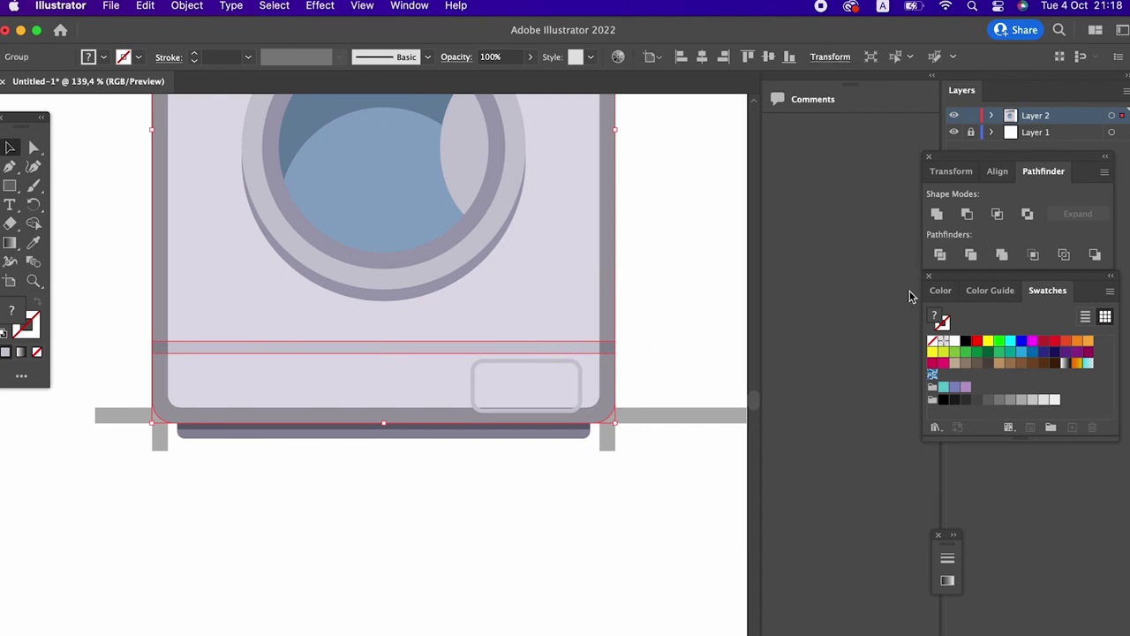
Step: Inspect the left side band and top panel groups, then clear the selection
{"action": "scroll", "coordinate": [530, 302], "scroll_direction": "up", "scroll_amount": 5}
{"action": "scroll", "coordinate": [467, 430], "scroll_direction": "left", "scroll_amount": 3}
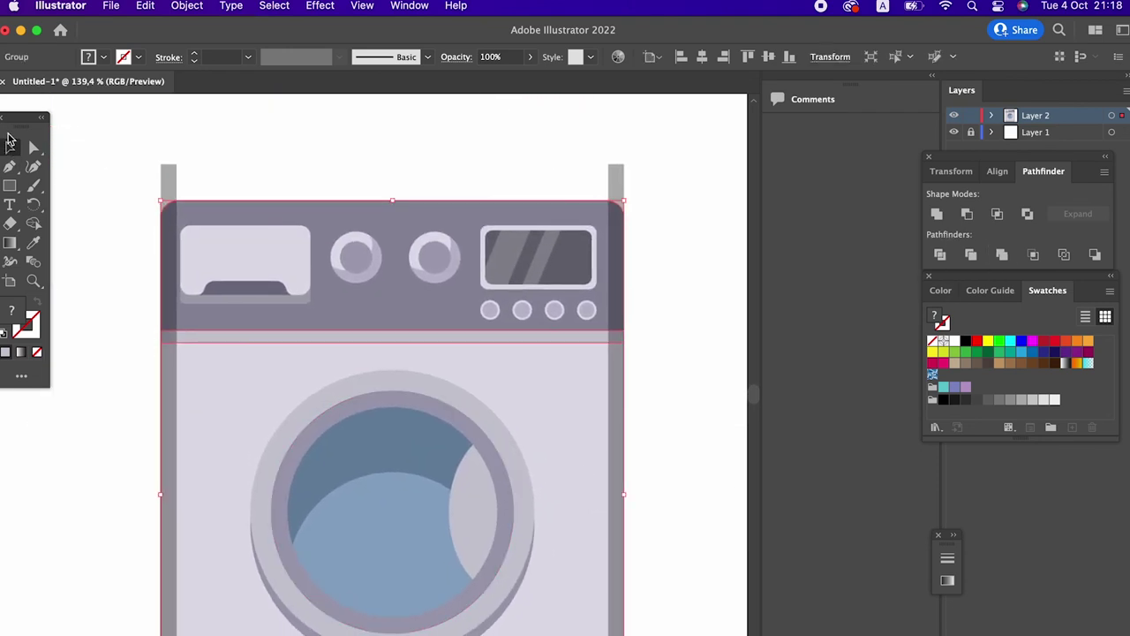
{"action": "double_click", "coordinate": [166, 178]}
{"action": "left_click", "coordinate": [182, 181]}
{"action": "double_click", "coordinate": [295, 203]}
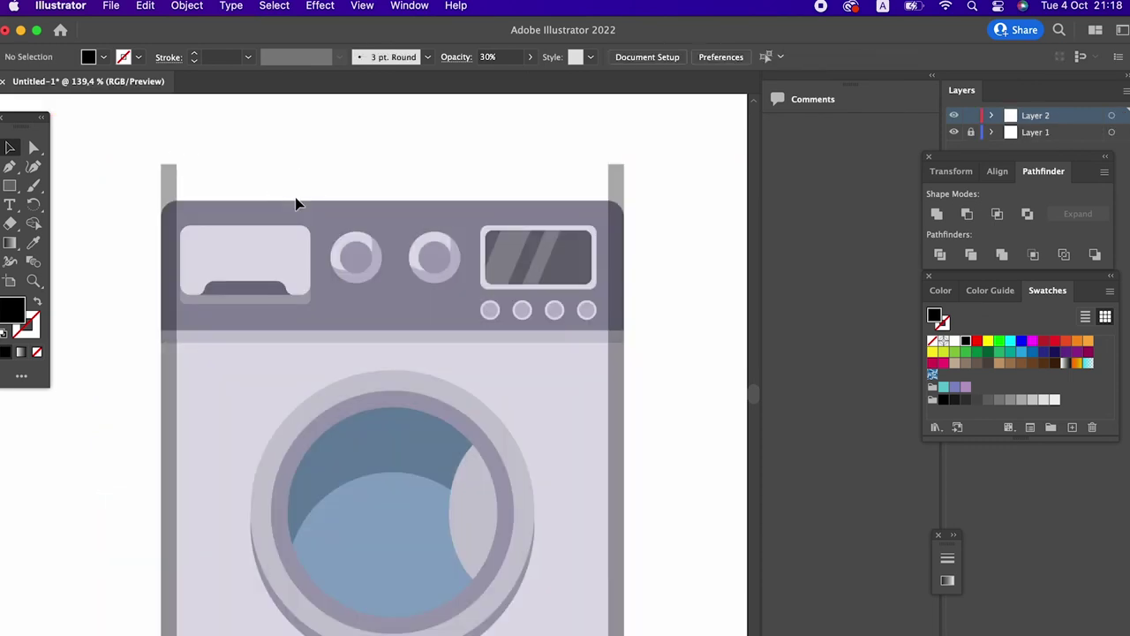
{"action": "left_click", "coordinate": [291, 231]}
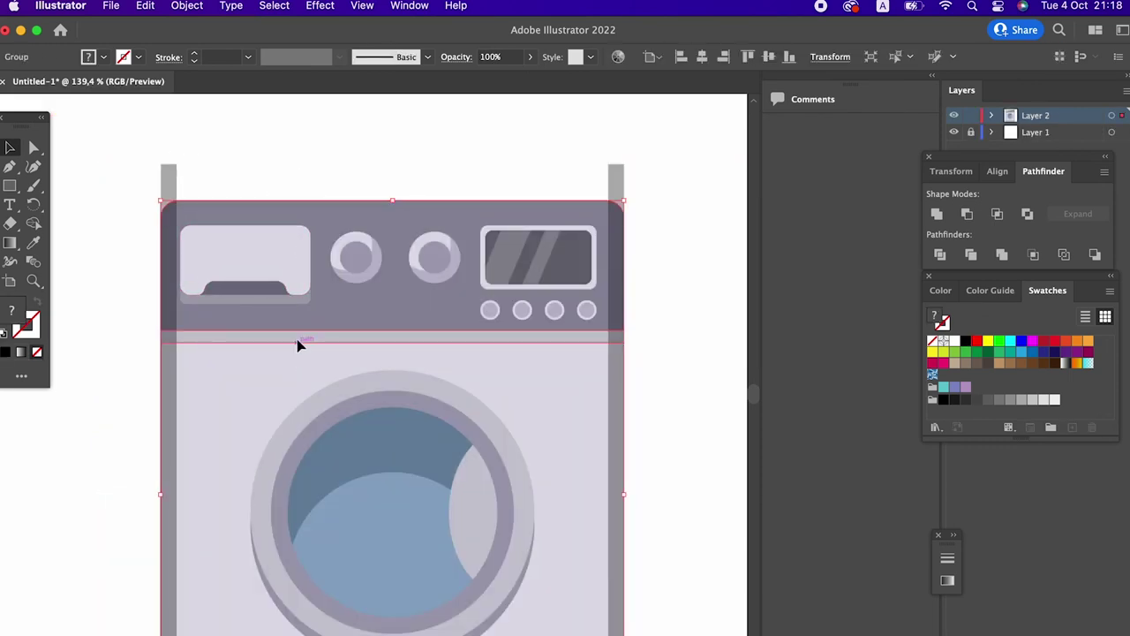
{"action": "left_click", "coordinate": [667, 423]}
{"action": "left_click", "coordinate": [524, 339]}
{"action": "left_click", "coordinate": [480, 415], "text": "shift"}
{"action": "left_click", "coordinate": [600, 489], "text": "shift"}
Step: Divide the lower body with the floor strip and legs, then delete the strip and legs
{"action": "scroll", "coordinate": [600, 242], "scroll_direction": "down", "scroll_amount": 6}
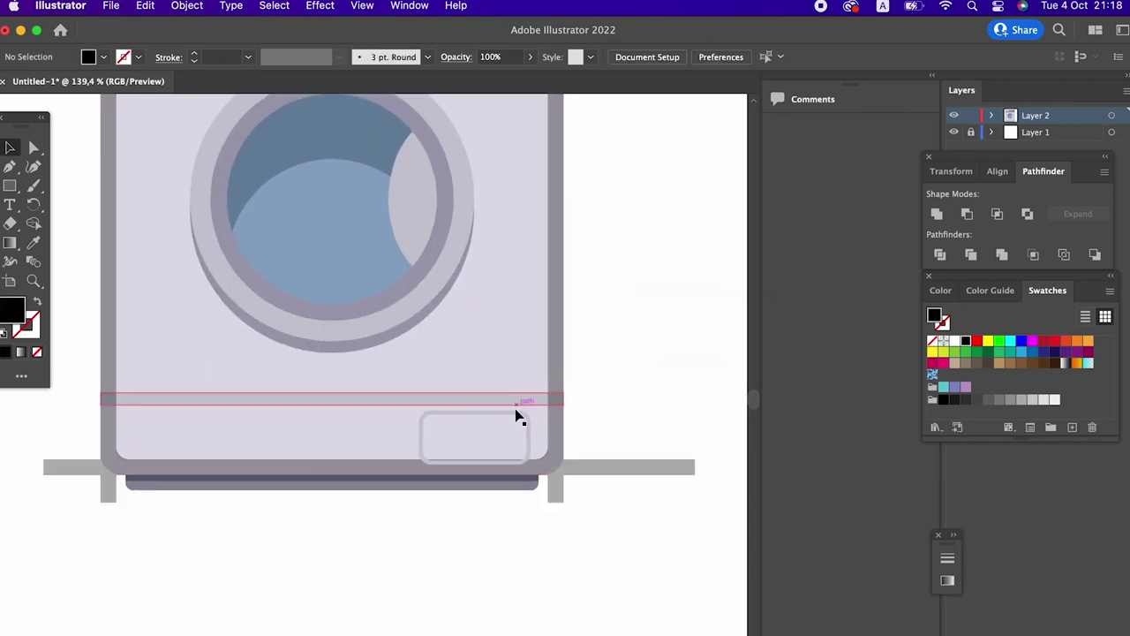
{"action": "left_click", "coordinate": [515, 406]}
{"action": "left_click", "coordinate": [253, 449], "text": "shift"}
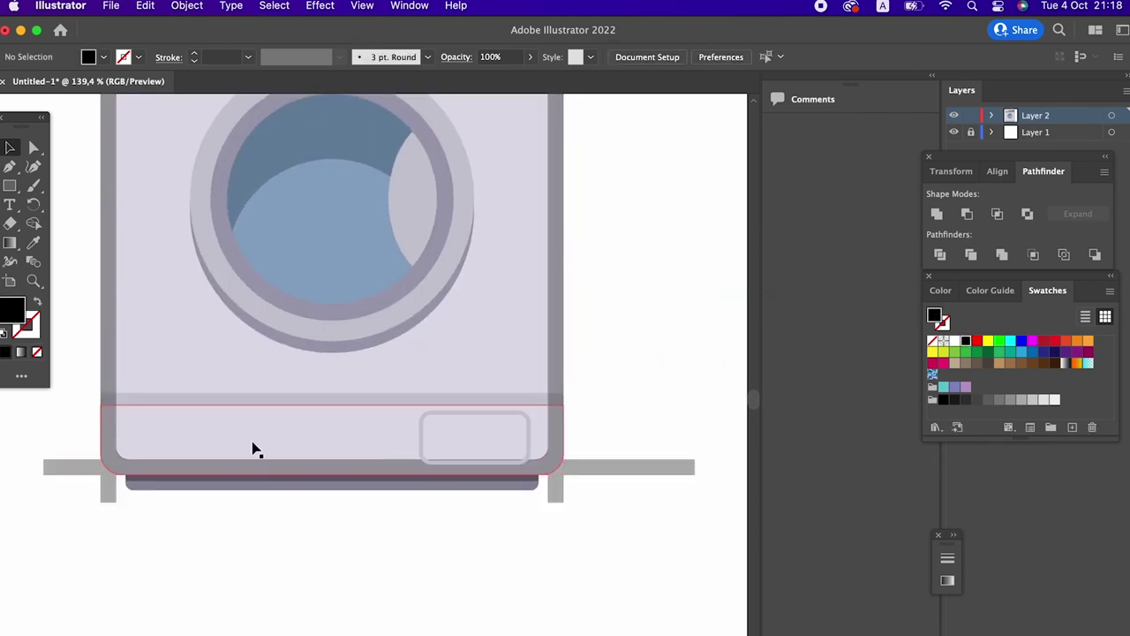
{"action": "left_click", "coordinate": [168, 461]}
{"action": "left_click", "coordinate": [103, 494], "text": "shift"}
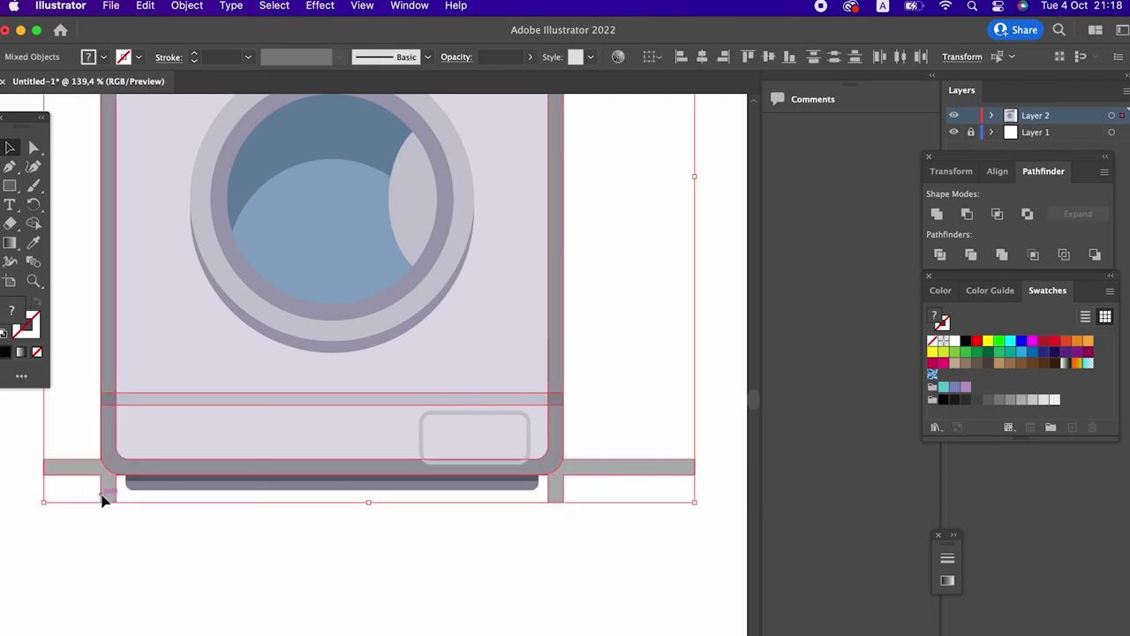
{"action": "left_click", "coordinate": [939, 256]}
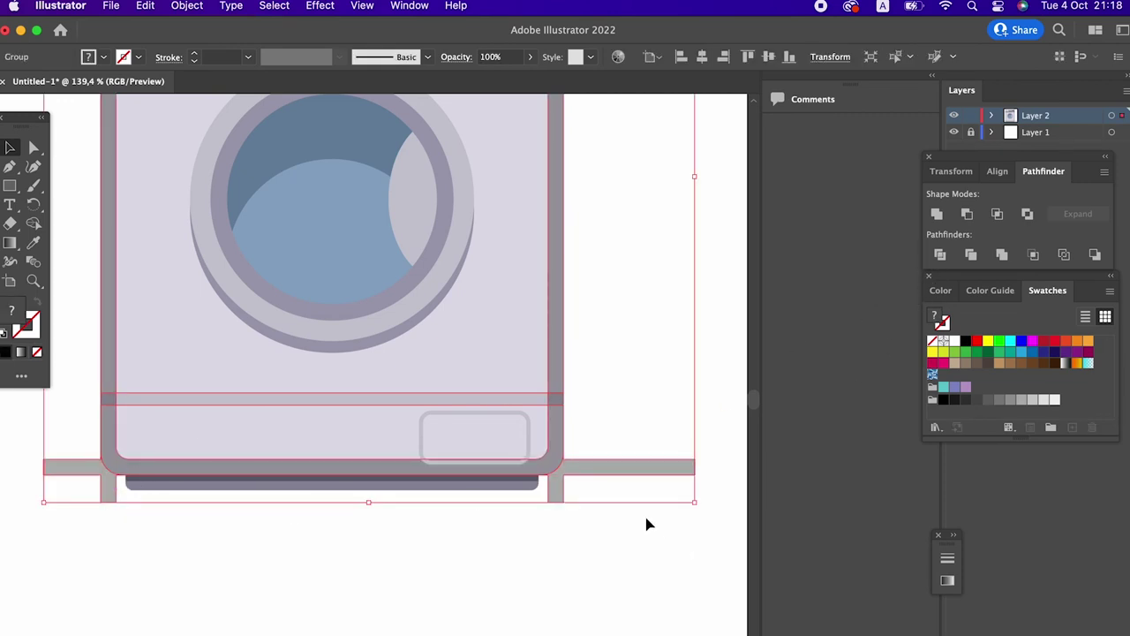
{"action": "double_click", "coordinate": [643, 473]}
{"action": "left_click", "coordinate": [629, 477]}
{"action": "key", "text": "Delete"}
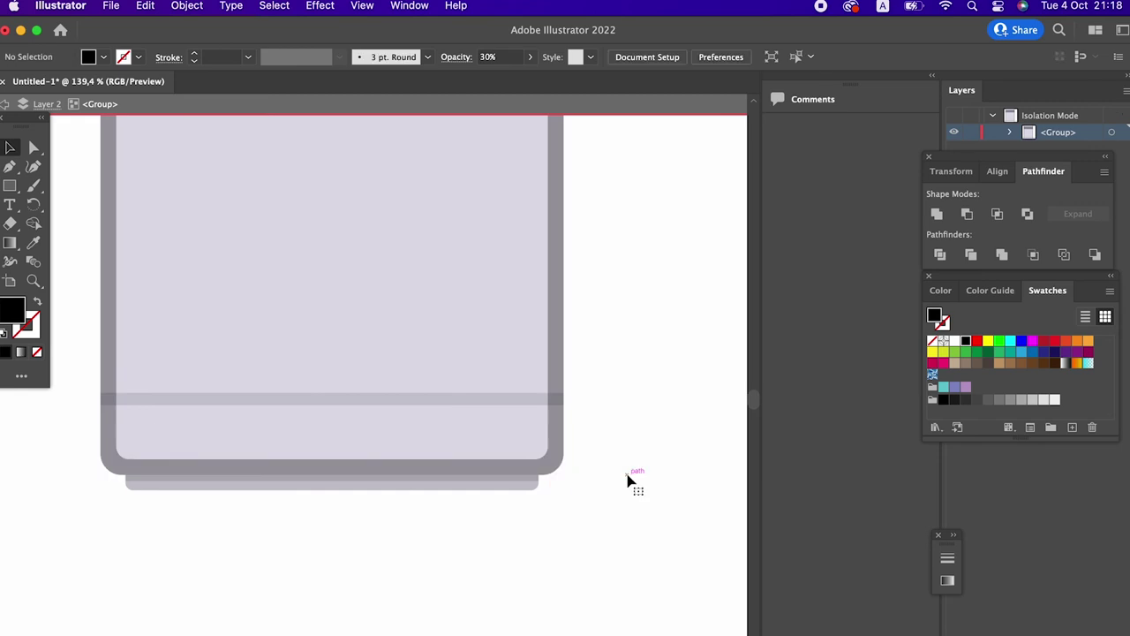
Step: Delete the leftover top scrap, exit the group, and zoom in on the top panel
{"action": "scroll", "coordinate": [636, 299], "scroll_direction": "up", "scroll_amount": 5}
{"action": "scroll", "coordinate": [676, 459], "scroll_direction": "up", "scroll_amount": 3}
{"action": "left_click_drag", "start_coordinate": [641, 300], "coordinate": [132, 262]}
{"action": "key", "text": "Delete"}
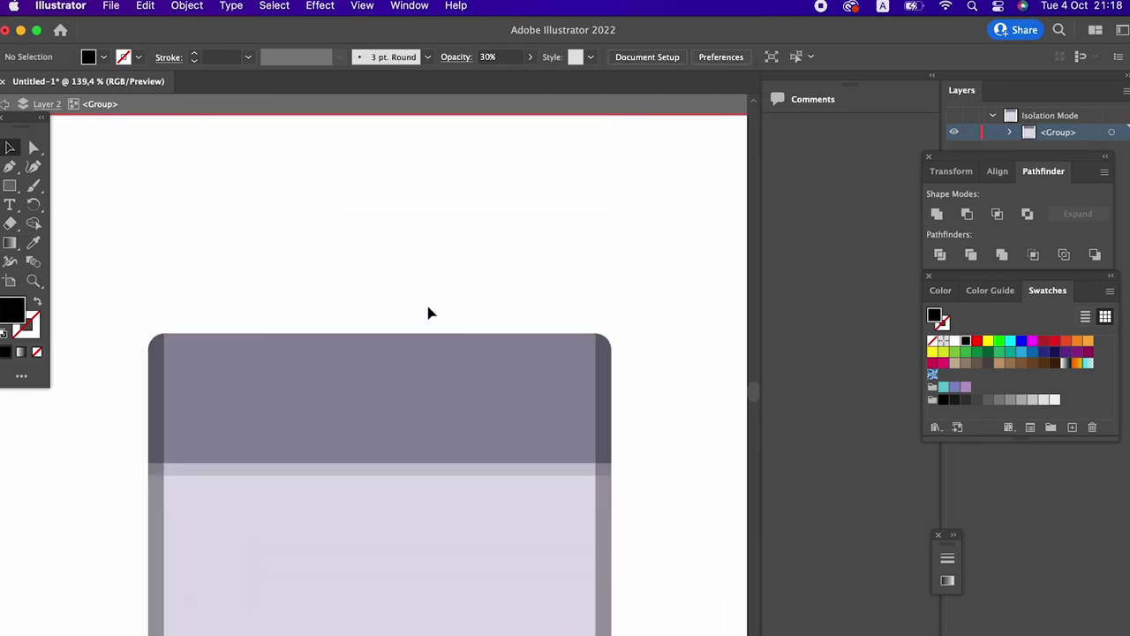
{"action": "double_click", "coordinate": [428, 304]}
{"action": "key", "text": "z"}
{"action": "left_click", "coordinate": [277, 277], "text": "alt"}
{"action": "left_click", "coordinate": [466, 314]}
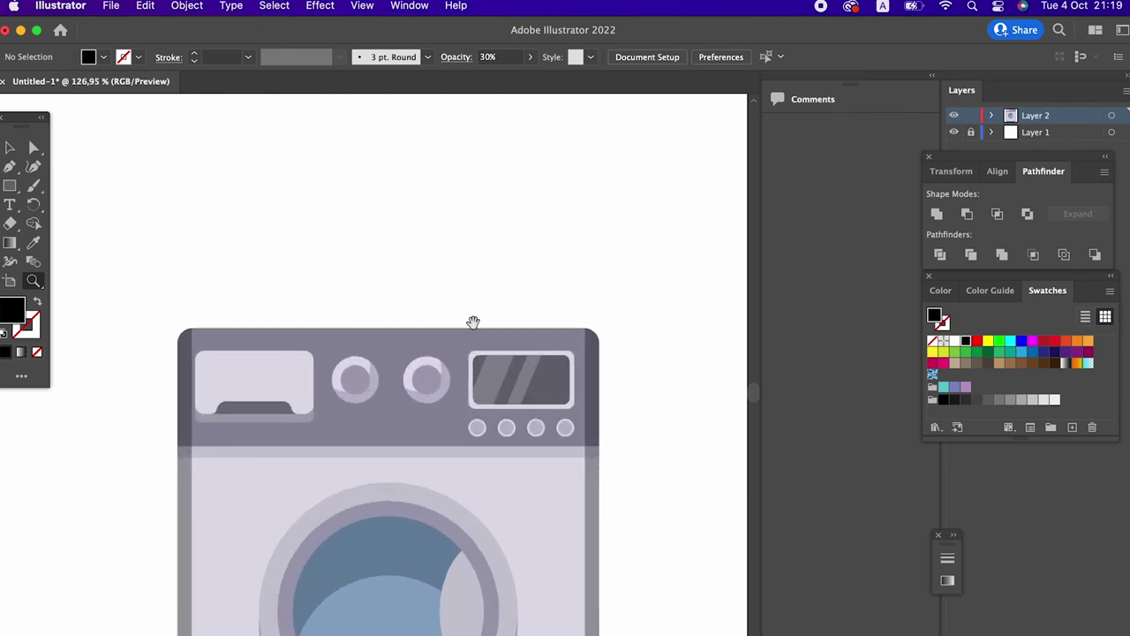
Step: Draw a thin rectangle across the control panel top and fill it white
{"action": "left_click", "coordinate": [9, 185]}
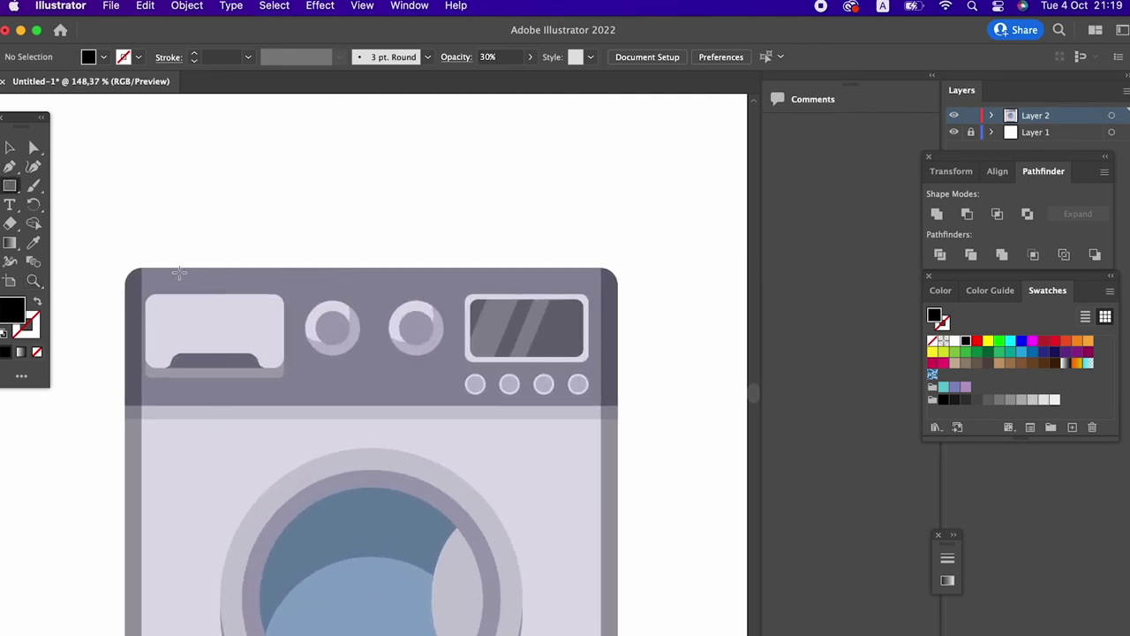
{"action": "left_click_drag", "start_coordinate": [160, 267], "coordinate": [589, 290]}
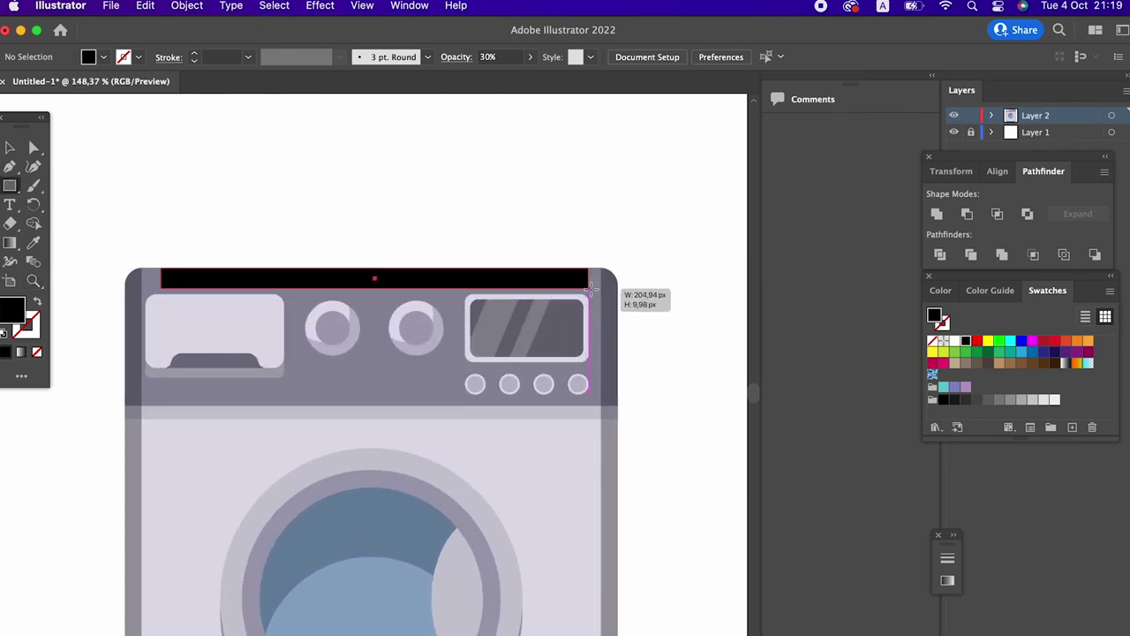
{"action": "left_click", "coordinate": [33, 243]}
{"action": "left_click", "coordinate": [195, 169]}
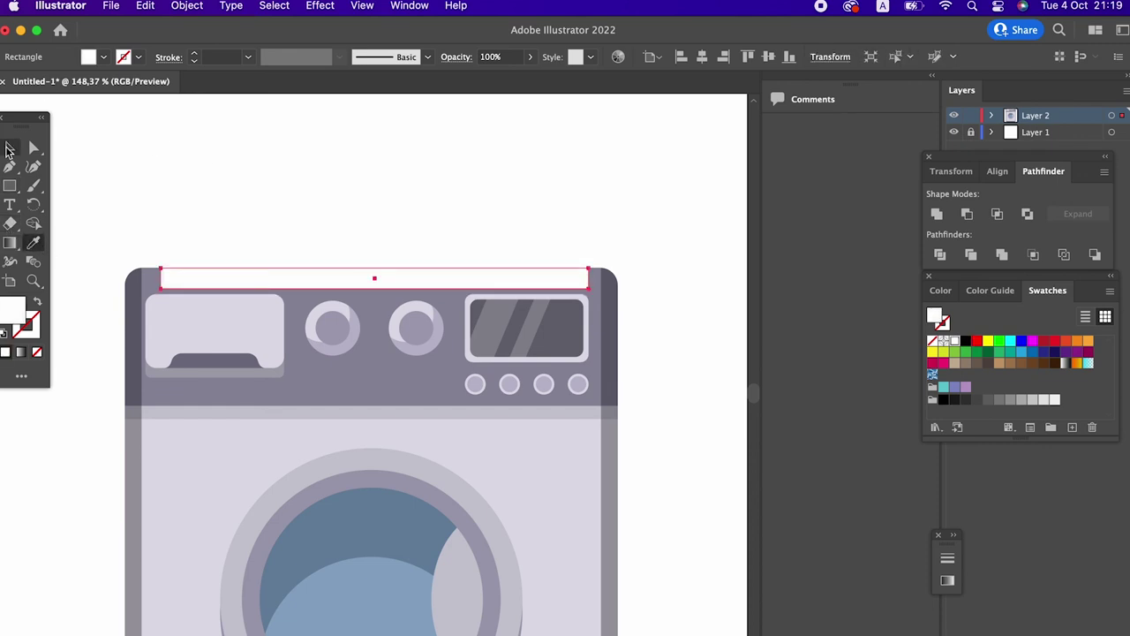
{"action": "left_click", "coordinate": [7, 148]}
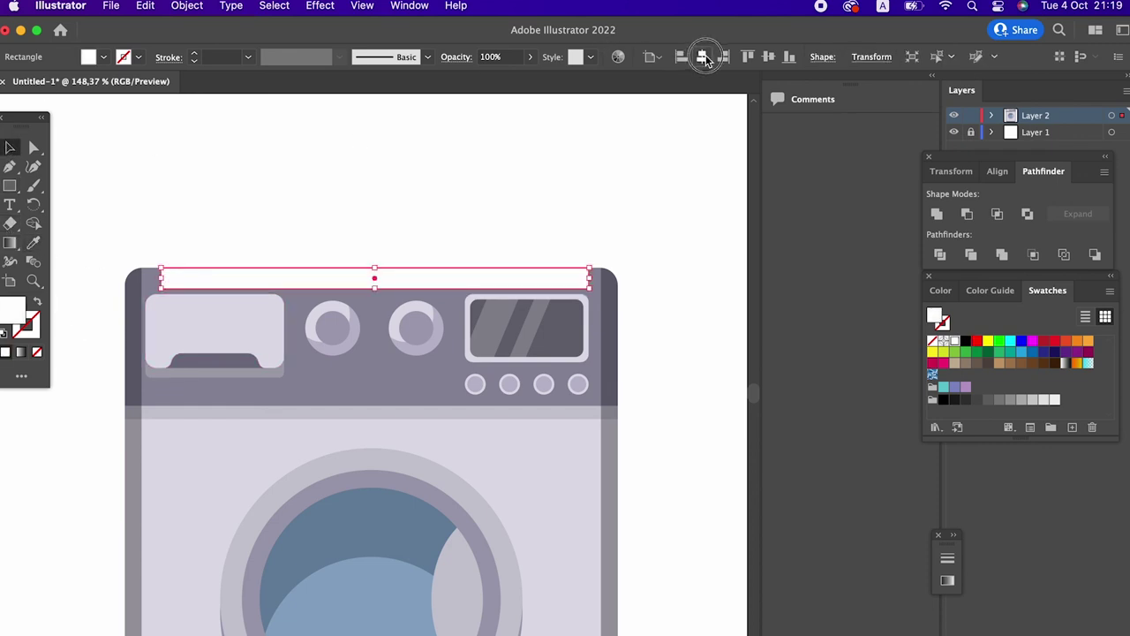
{"action": "left_click", "coordinate": [670, 172]}
Step: Check the side highlight's opacity, then set the white bar to 30% opacity
{"action": "left_click", "coordinate": [618, 364]}
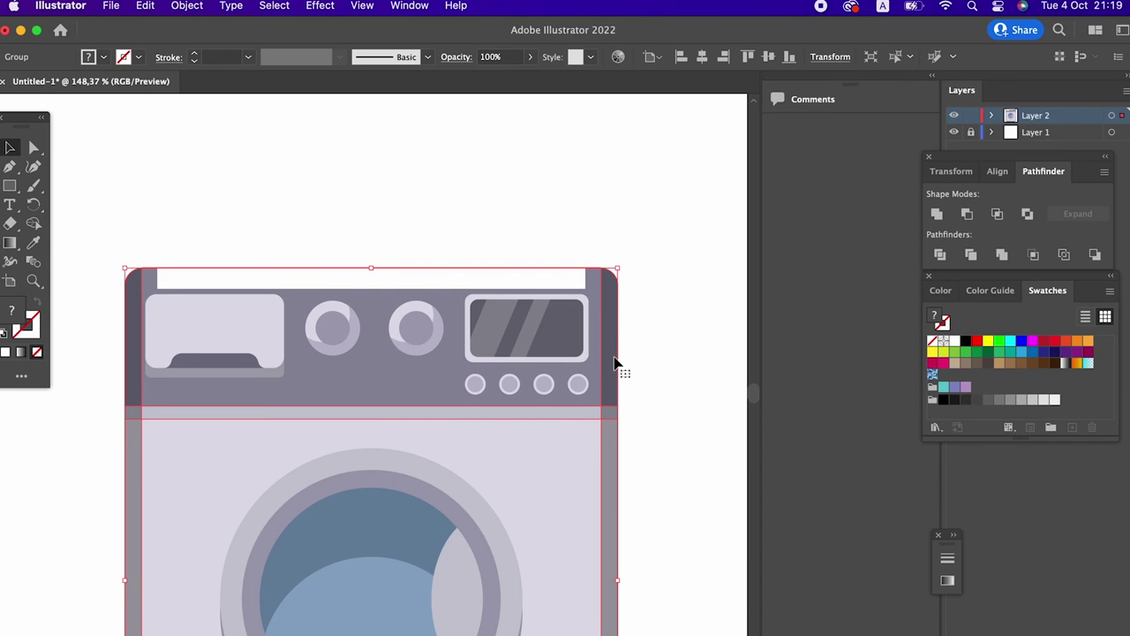
{"action": "double_click", "coordinate": [618, 328]}
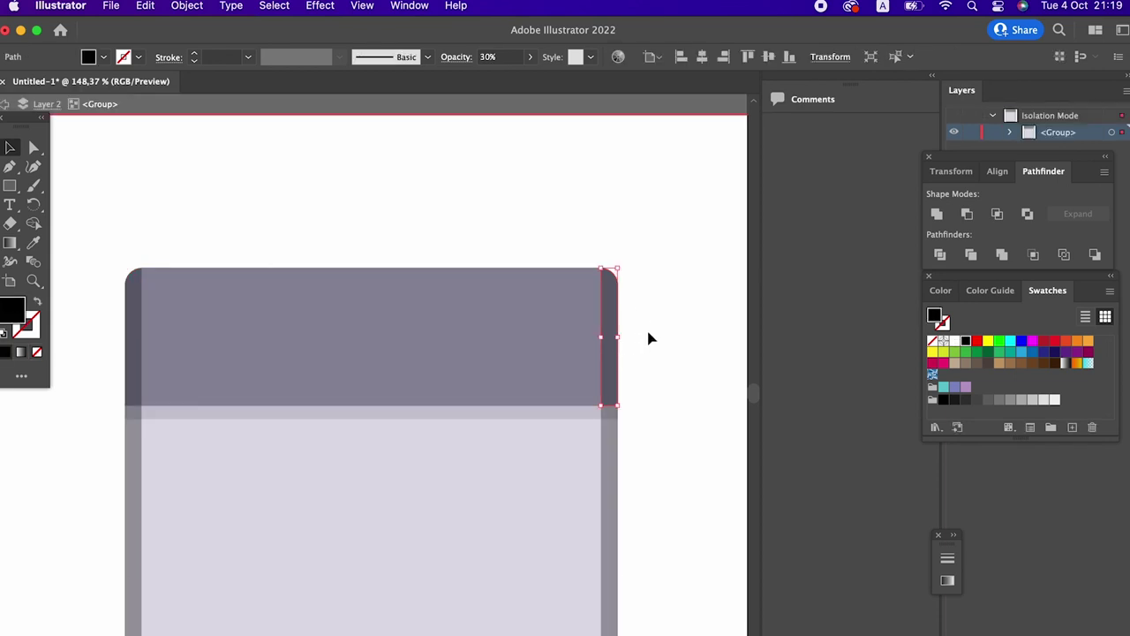
{"action": "double_click", "coordinate": [645, 336]}
{"action": "left_click", "coordinate": [411, 278]}
{"action": "left_click", "coordinate": [500, 57]}
{"action": "type", "text": "3"}
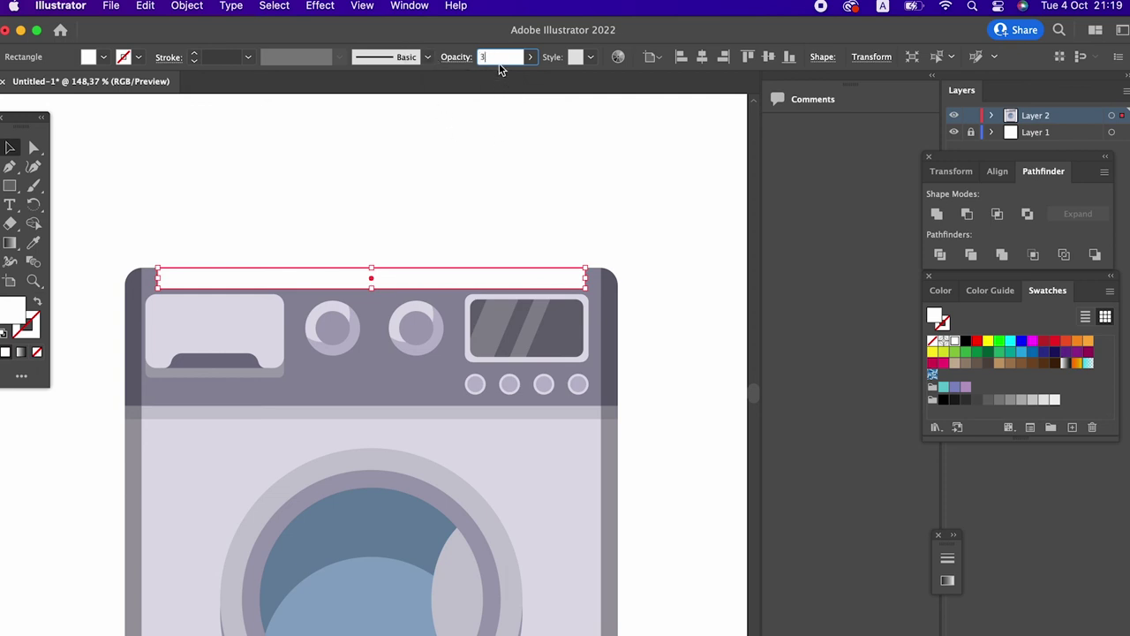
{"action": "type", "text": "0"}
{"action": "key", "text": "Return"}
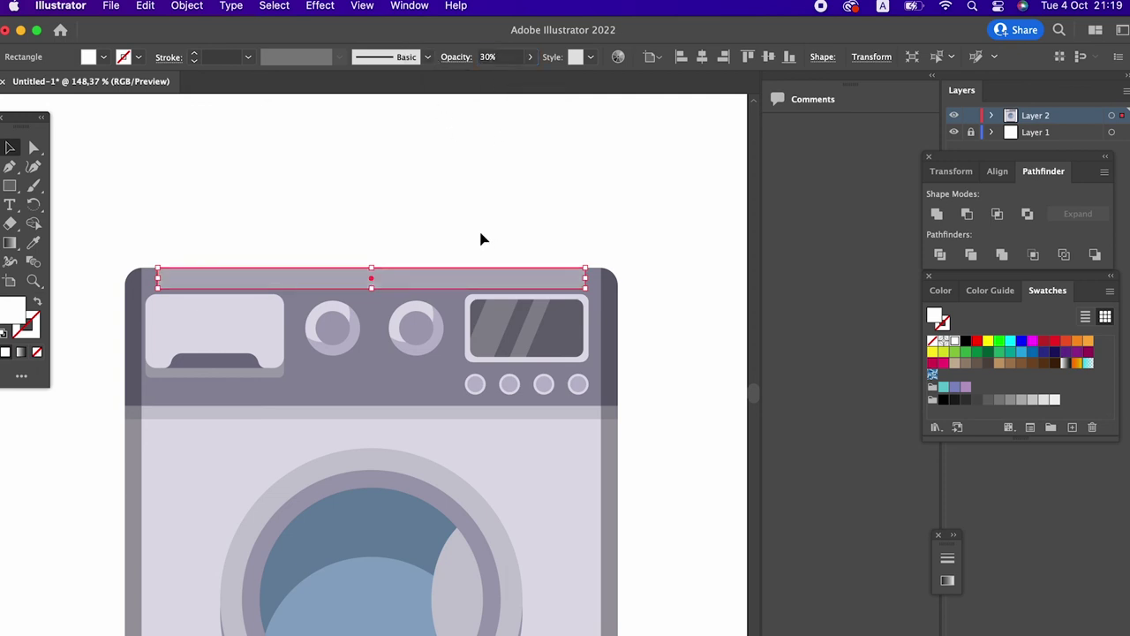
{"action": "left_click", "coordinate": [479, 239]}
Step: Zoom in and drag the top strip's bottom edge up to make it thinner
{"action": "key", "text": "z"}
{"action": "left_click", "coordinate": [354, 274]}
{"action": "left_click", "coordinate": [9, 149]}
{"action": "left_click", "coordinate": [362, 290]}
{"action": "left_click_drag", "start_coordinate": [378, 302], "coordinate": [380, 298]}
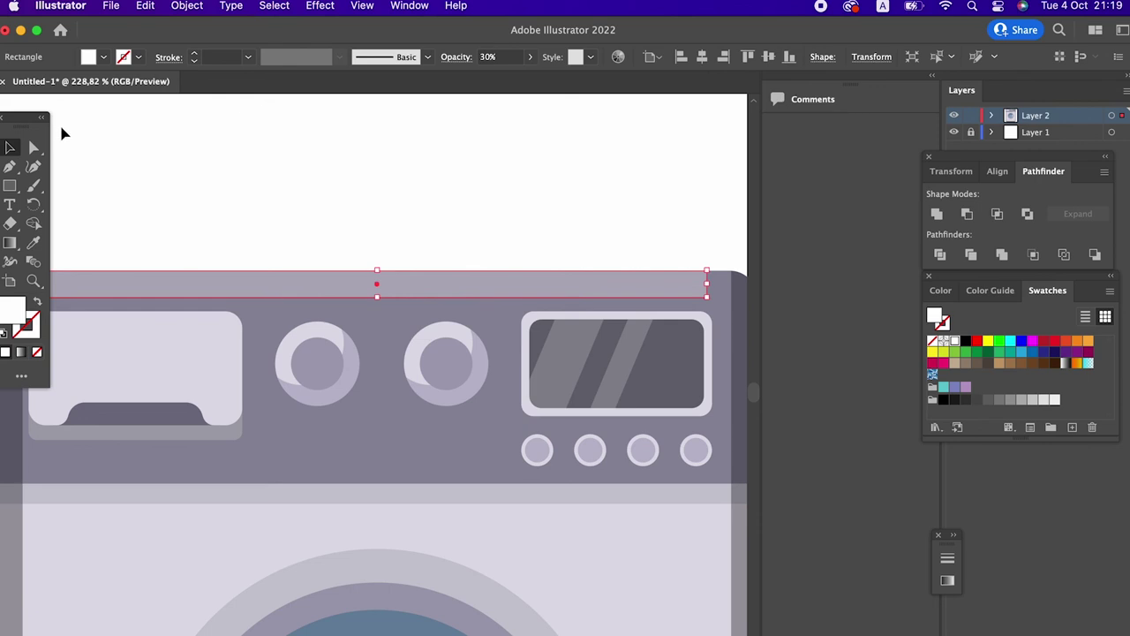
Step: Round the strip's corners to match the panel top and unite it into one shape
{"action": "key", "text": "a"}
{"action": "left_click", "coordinate": [707, 288]}
{"action": "scroll", "coordinate": [655, 214], "scroll_direction": "left", "scroll_amount": 5}
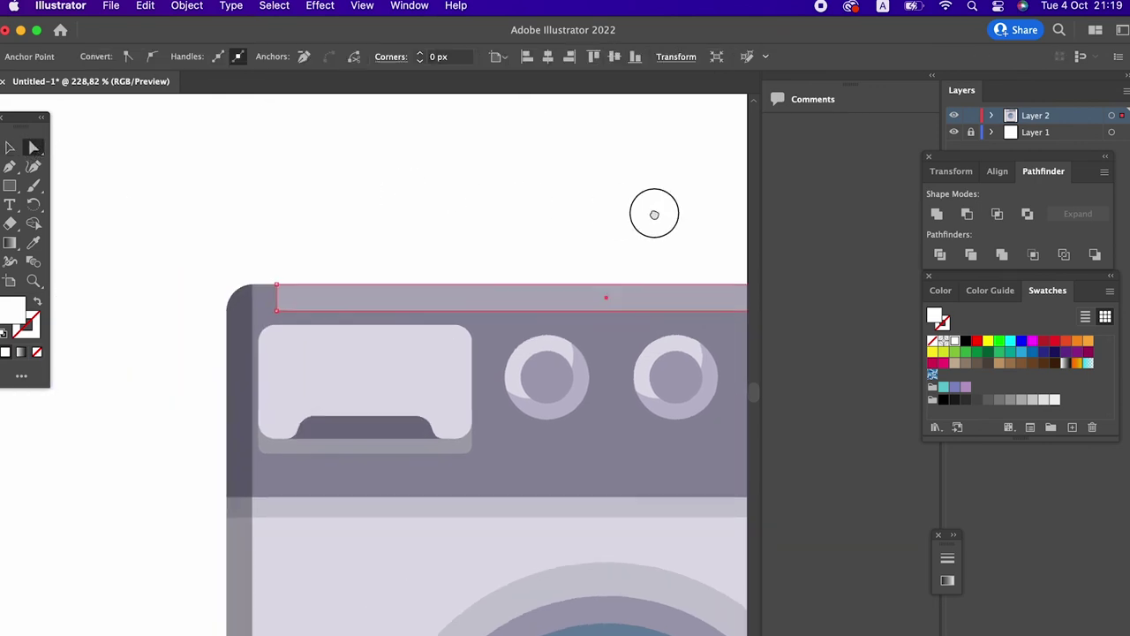
{"action": "scroll", "coordinate": [655, 213], "scroll_direction": "left", "scroll_amount": 2}
{"action": "mouse_move", "coordinate": [329, 306]}
{"action": "left_mouse_down"}
{"action": "mouse_move", "coordinate": [371, 287]}
{"action": "mouse_move", "coordinate": [203, 265]}
{"action": "left_mouse_up"}
{"action": "key", "text": "z"}
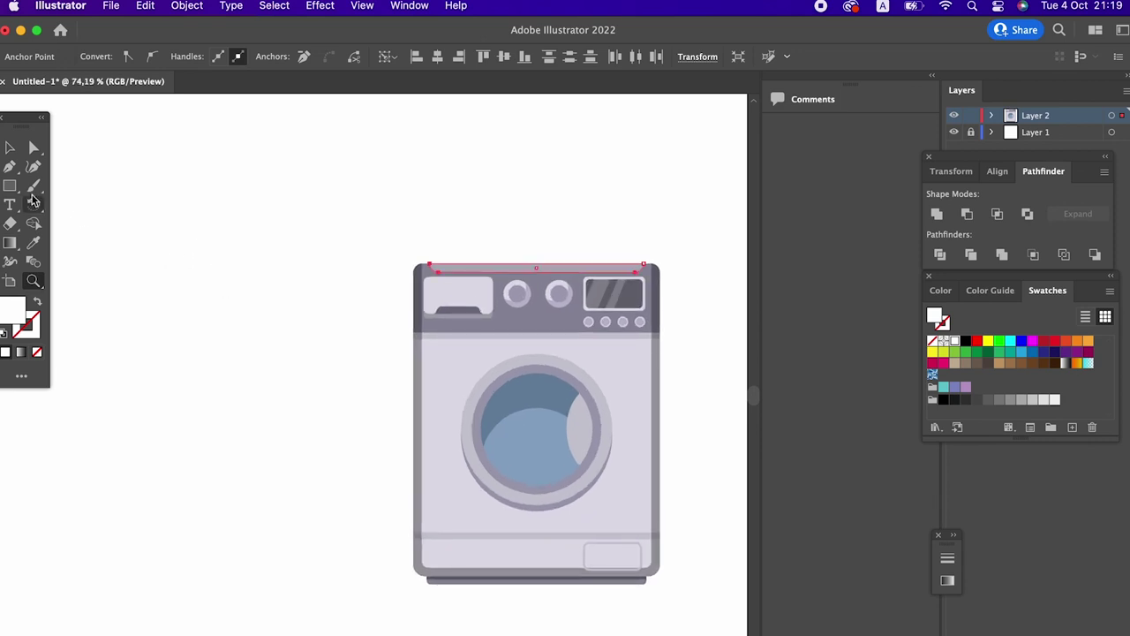
{"action": "left_click", "coordinate": [8, 149]}
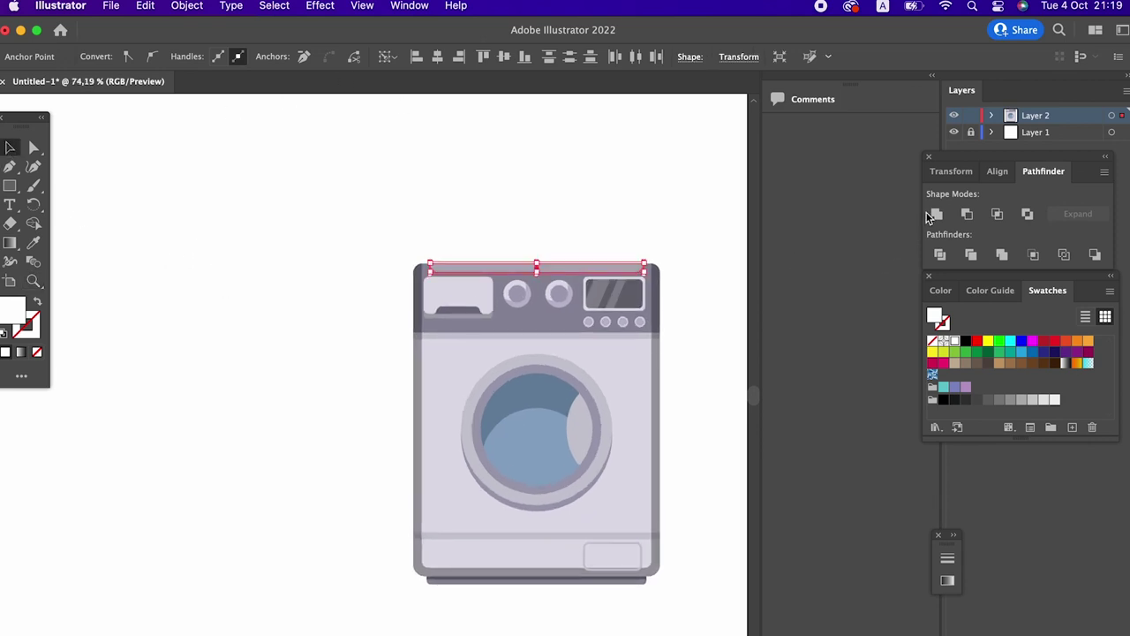
{"action": "left_click", "coordinate": [927, 215]}
{"action": "scroll", "coordinate": [530, 353], "scroll_direction": "up", "scroll_amount": 5}
Step: Deselect the strip and zoom in closely on the washer's bottom panel
{"action": "key", "text": "z"}
{"action": "mouse_move", "coordinate": [612, 345]}
{"action": "left_mouse_down"}
{"action": "mouse_move", "coordinate": [394, 247]}
{"action": "mouse_move", "coordinate": [507, 404]}
{"action": "left_mouse_up"}
{"action": "scroll", "coordinate": [507, 404], "scroll_direction": "down", "scroll_amount": 3}
{"action": "left_click", "coordinate": [9, 149]}
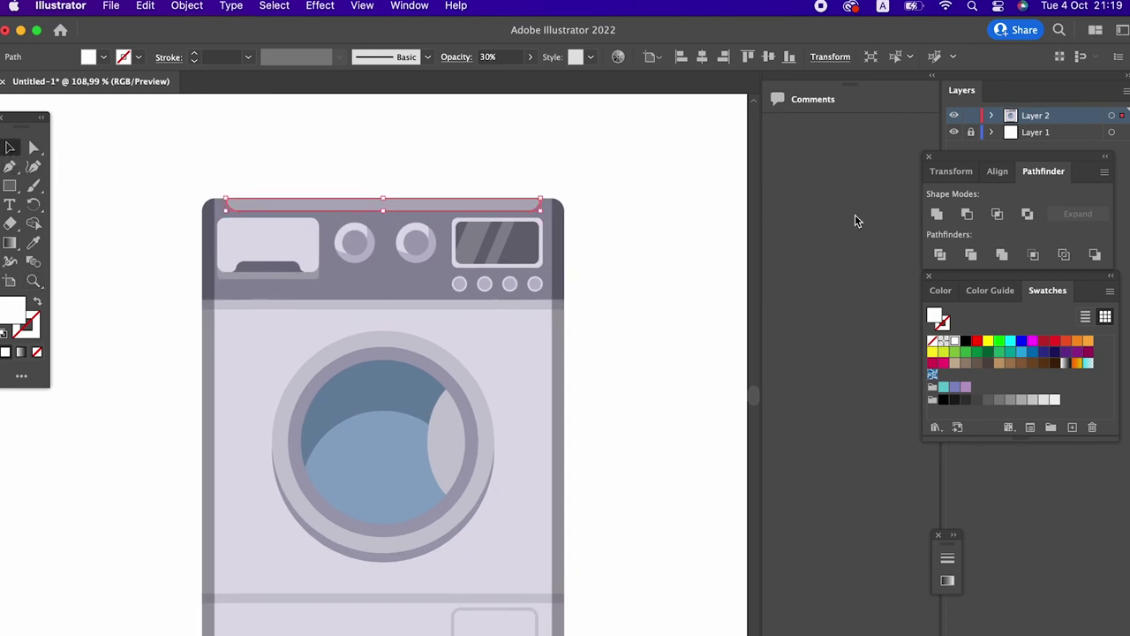
{"action": "left_click_drag", "start_coordinate": [614, 376], "coordinate": [636, 398]}
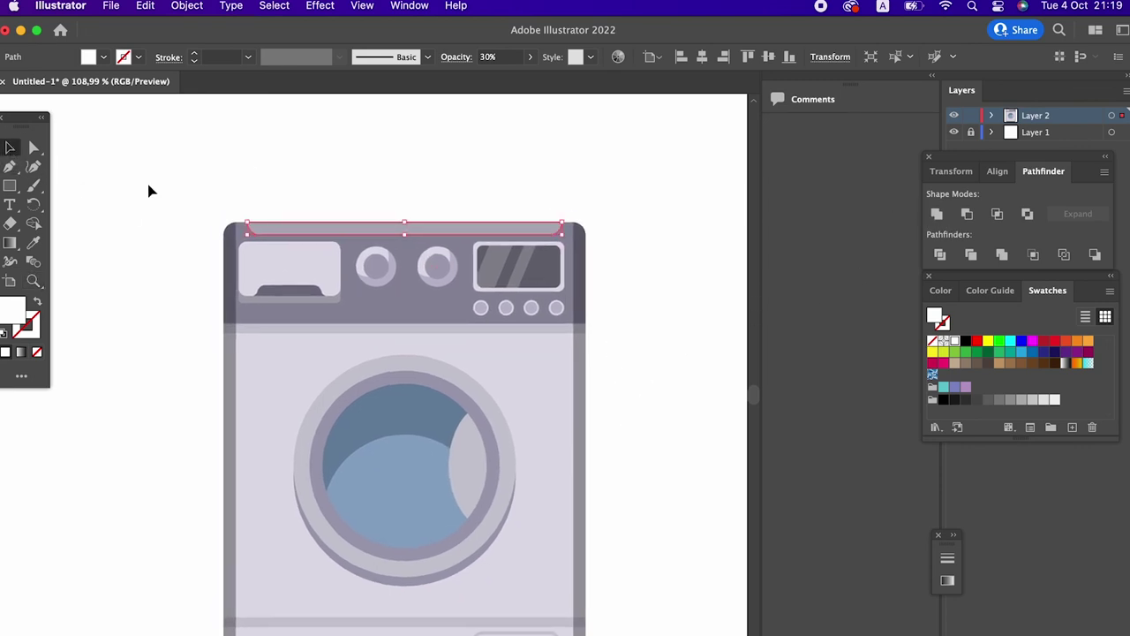
{"action": "key", "text": "ctrl+shift+a"}
{"action": "key", "text": "z"}
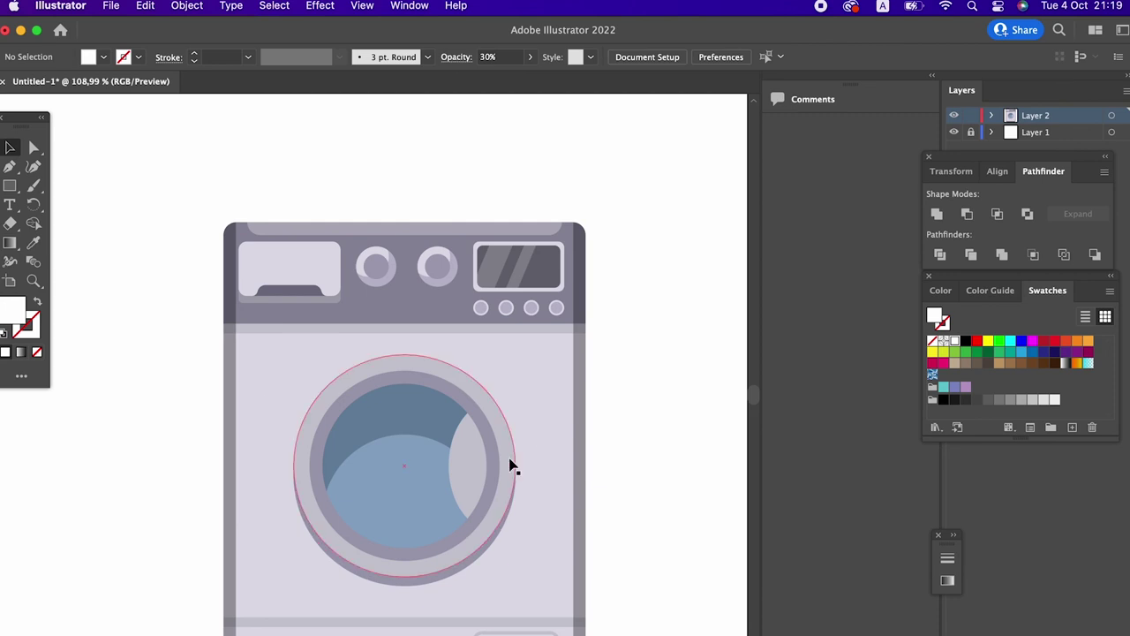
{"action": "left_click", "coordinate": [467, 459], "text": "alt"}
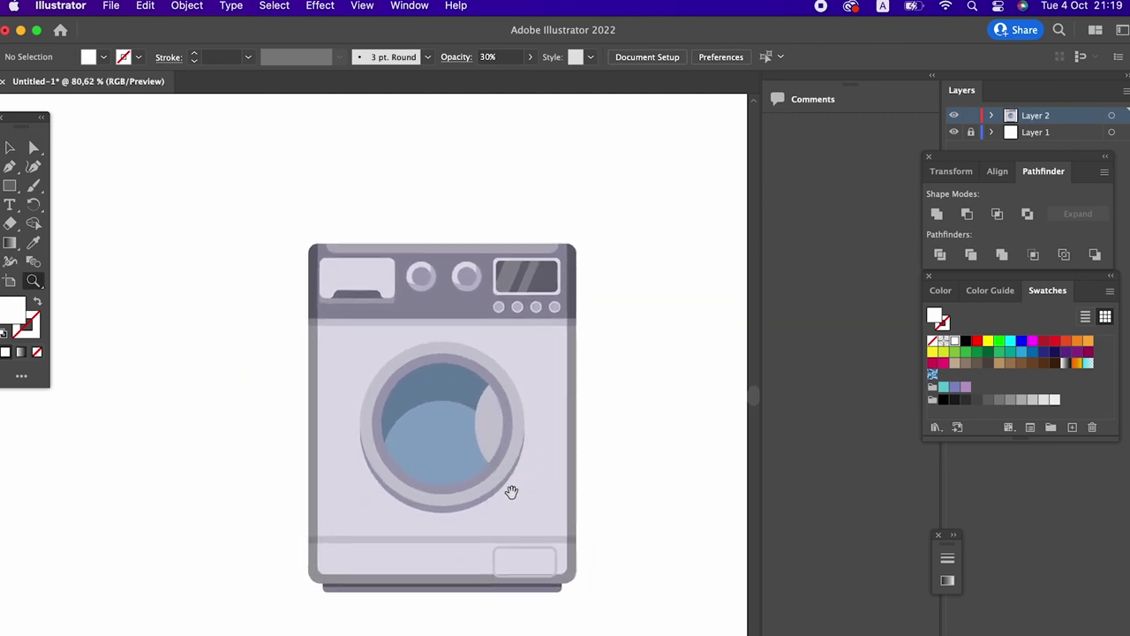
{"action": "left_click", "coordinate": [500, 508]}
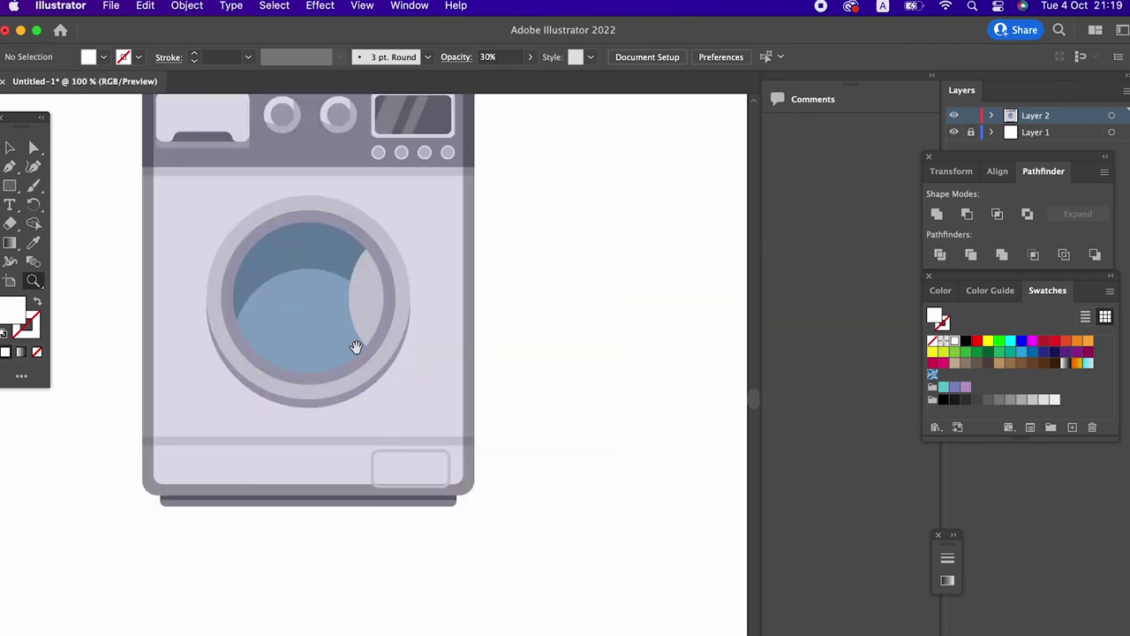
{"action": "left_click_drag", "start_coordinate": [359, 333], "coordinate": [259, 297]}
{"action": "mouse_move", "coordinate": [277, 409]}
{"action": "left_mouse_down"}
{"action": "mouse_move", "coordinate": [430, 504]}
{"action": "mouse_move", "coordinate": [244, 447]}
{"action": "left_mouse_up"}
Step: Draw a thin bar inside the bottom panel with the translucent white highlight style
{"action": "left_click", "coordinate": [11, 186]}
{"action": "left_click_drag", "start_coordinate": [232, 452], "coordinate": [550, 491]}
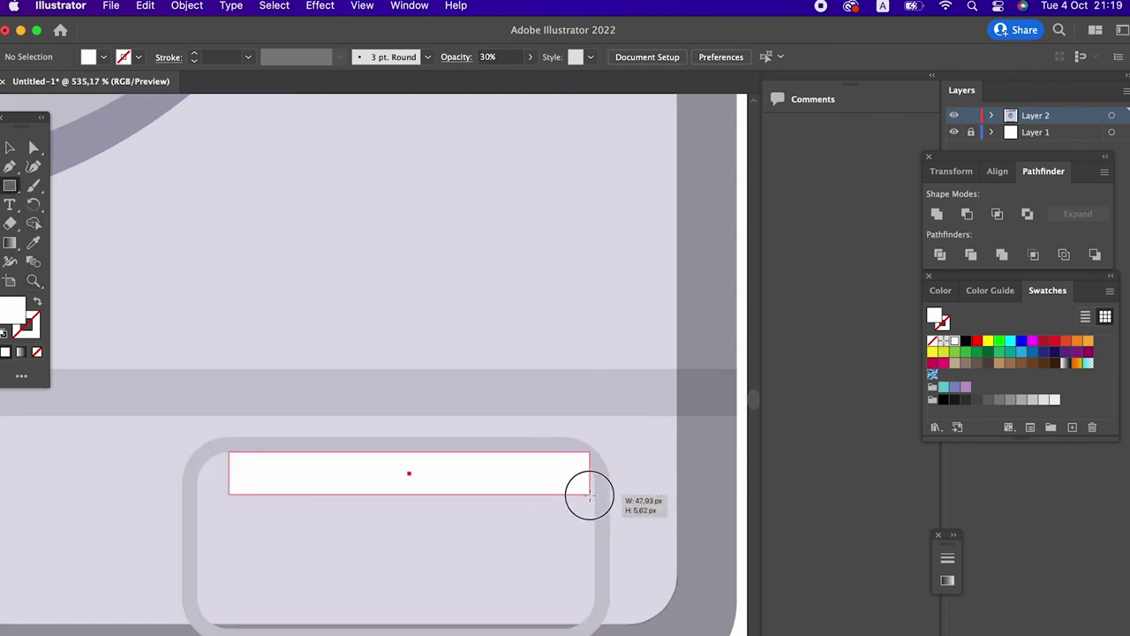
{"action": "scroll", "coordinate": [392, 515], "scroll_direction": "down", "scroll_amount": 3}
{"action": "scroll", "coordinate": [392, 515], "scroll_direction": "up", "scroll_amount": 5}
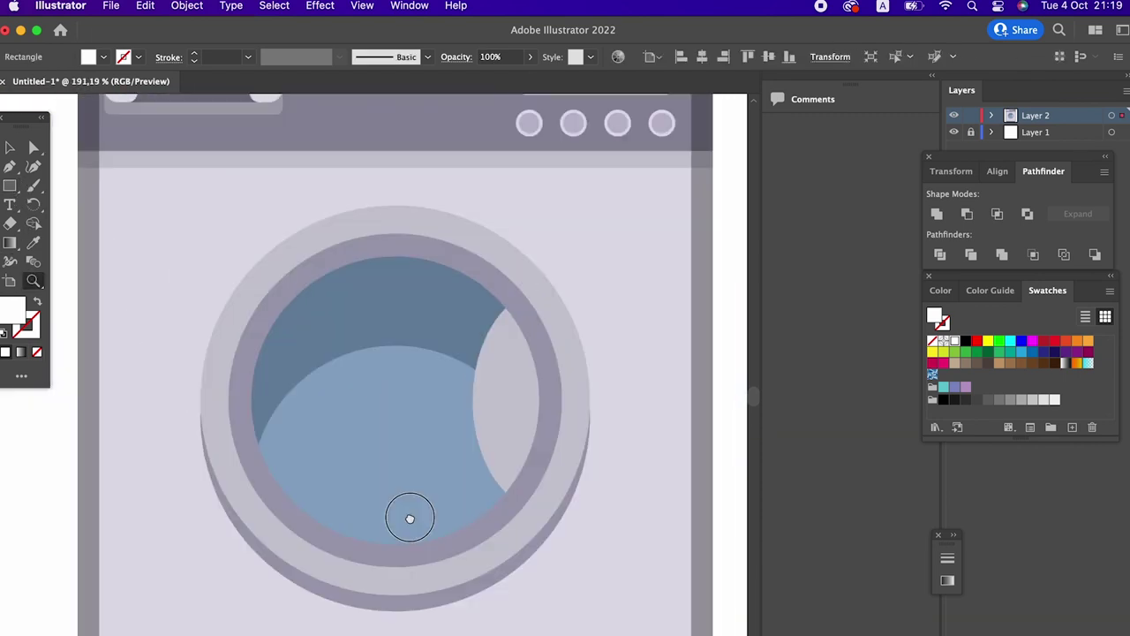
{"action": "scroll", "coordinate": [409, 517], "scroll_direction": "up", "scroll_amount": 5}
{"action": "scroll", "coordinate": [346, 308], "scroll_direction": "up", "scroll_amount": 3}
{"action": "left_click", "coordinate": [33, 244]}
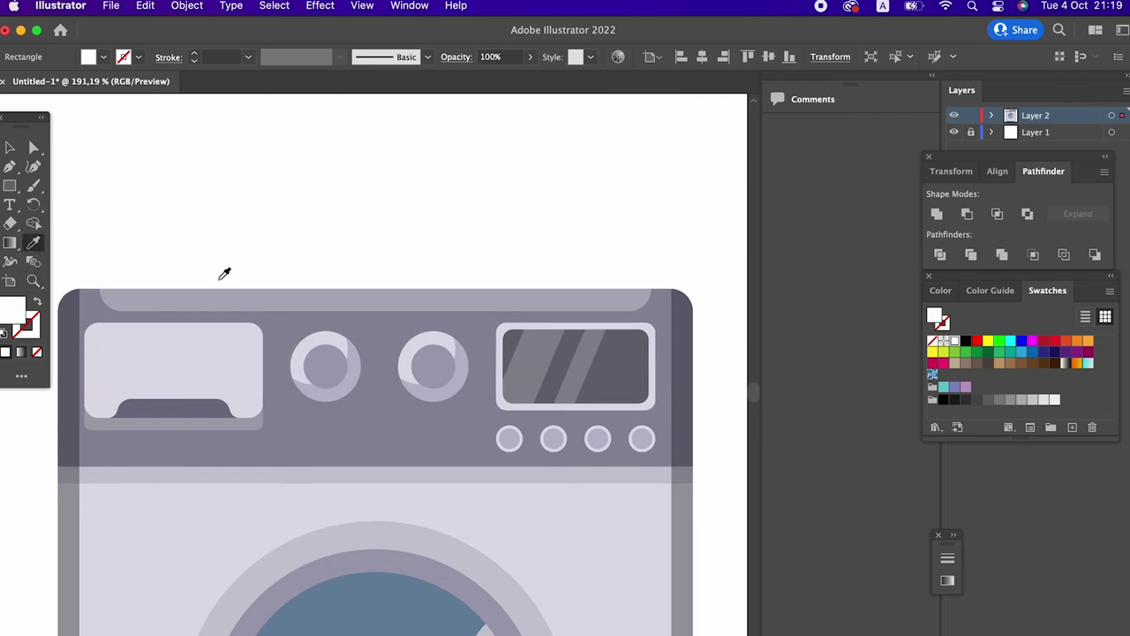
{"action": "left_click", "coordinate": [222, 308]}
{"action": "scroll", "coordinate": [221, 307], "scroll_direction": "down", "scroll_amount": 10}
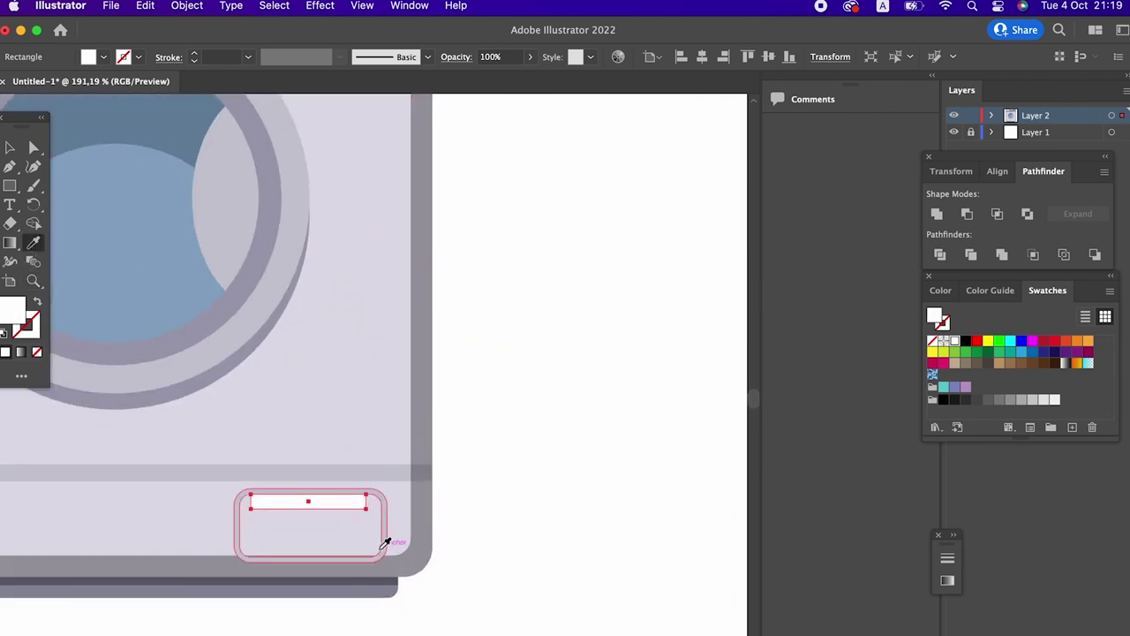
Step: Round the bottom bar's corners and nudge it slightly to the right
{"action": "key", "text": "z"}
{"action": "left_click_drag", "start_coordinate": [222, 529], "coordinate": [497, 522]}
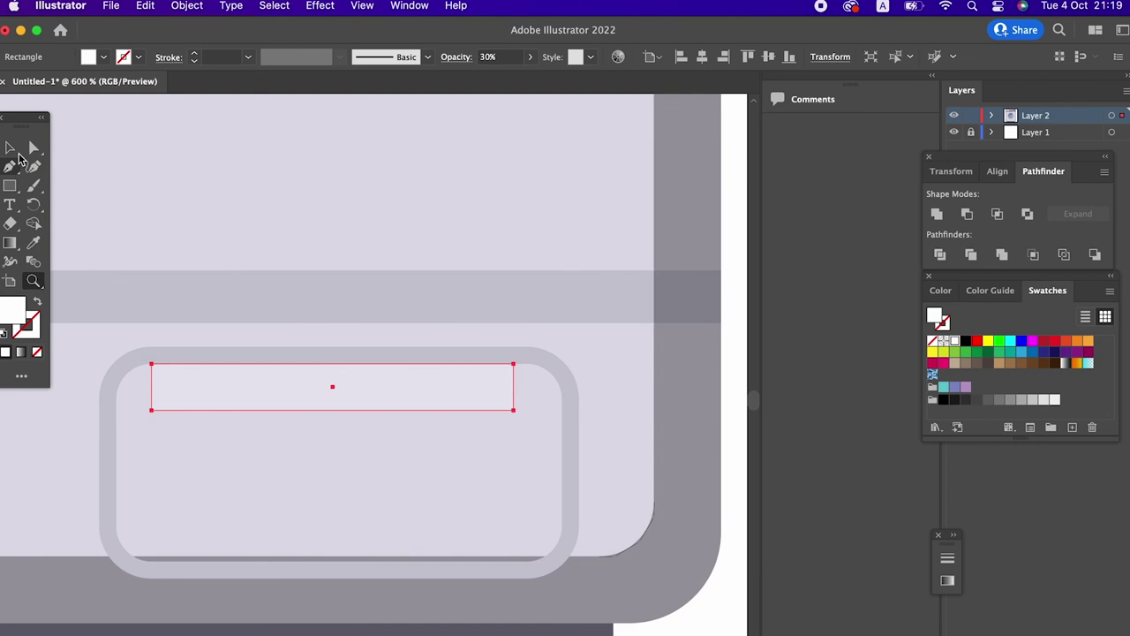
{"action": "left_click", "coordinate": [33, 147]}
{"action": "left_click", "coordinate": [151, 410]}
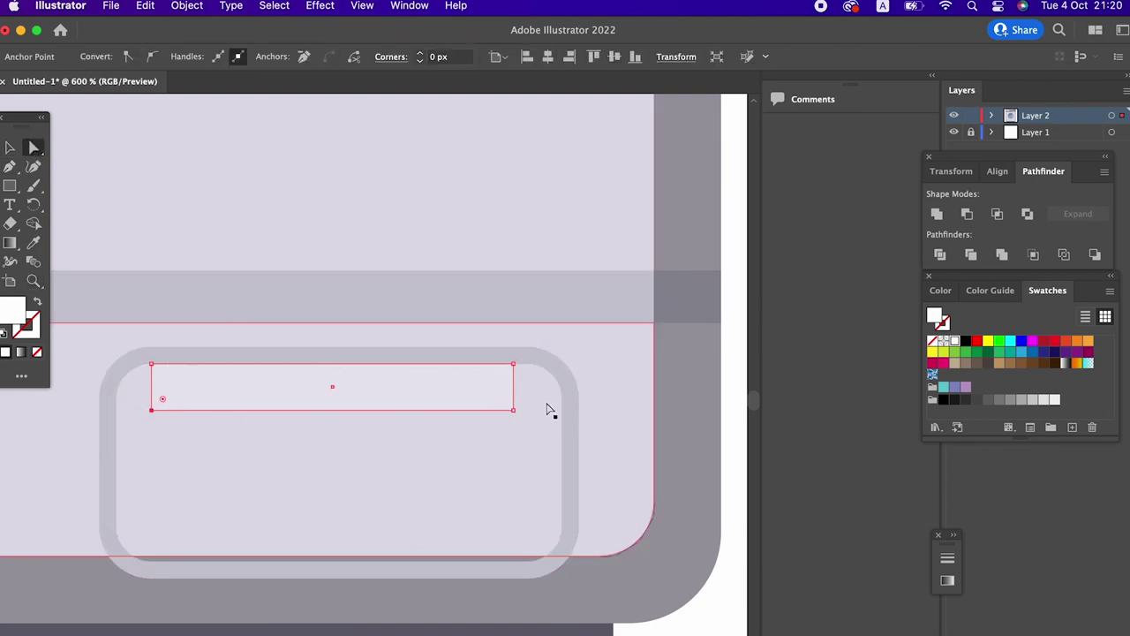
{"action": "left_click_drag", "start_coordinate": [507, 402], "coordinate": [485, 345]}
{"action": "left_click", "coordinate": [10, 147]}
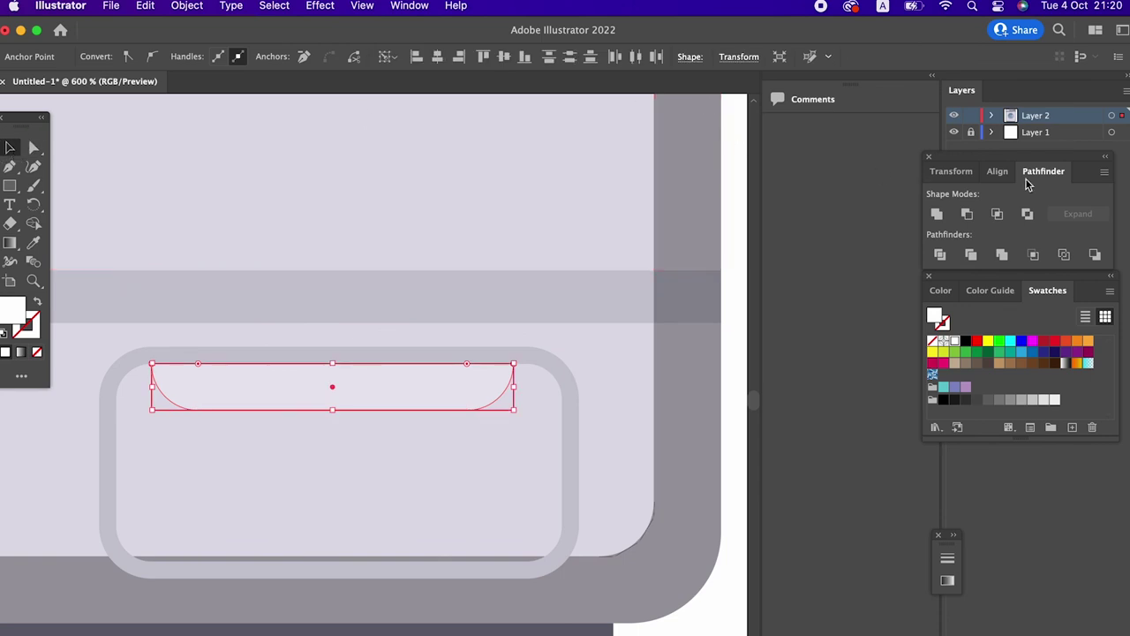
{"action": "key", "text": "super+shift+a"}
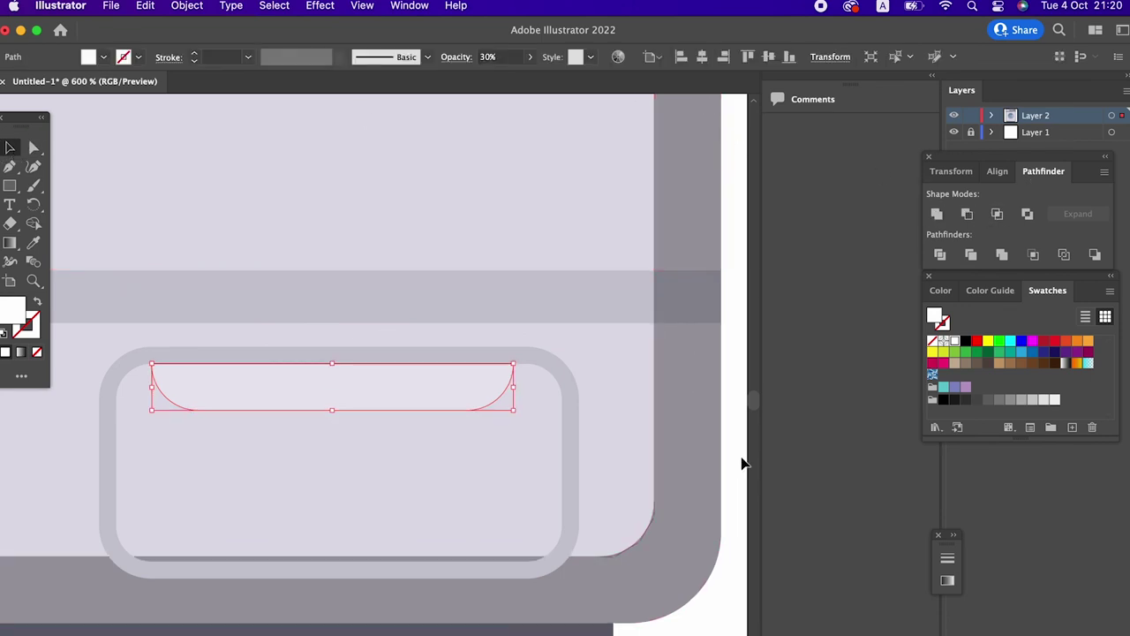
{"action": "left_click_drag", "start_coordinate": [369, 393], "coordinate": [378, 393]}
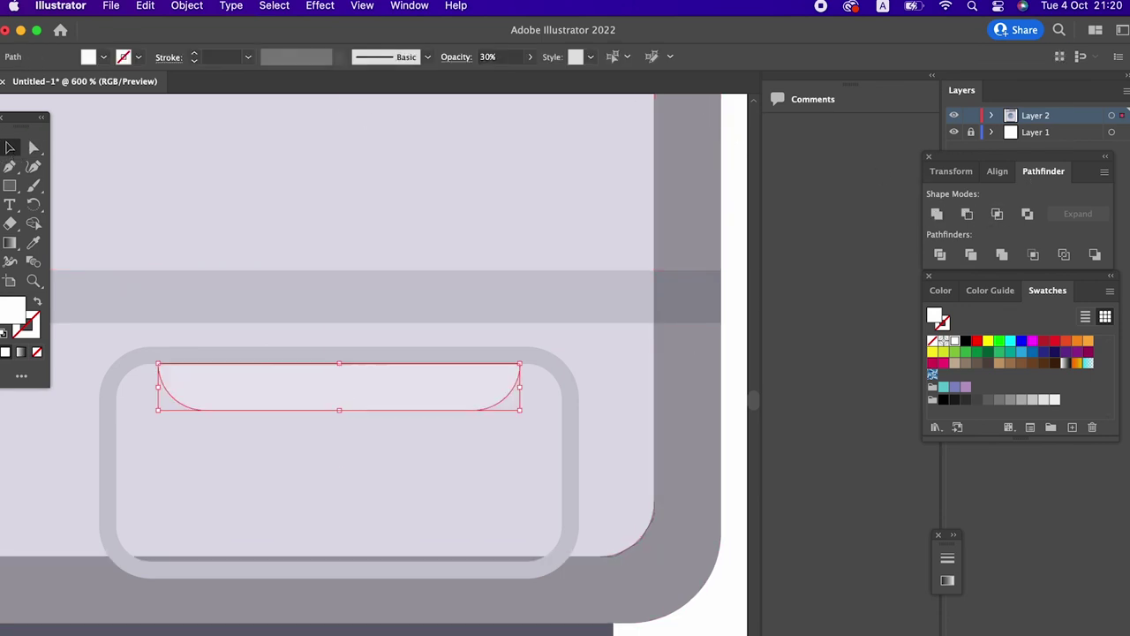
Step: Zoom out to view the whole washing machine
{"action": "key", "text": "z"}
{"action": "scroll", "coordinate": [265, 335], "scroll_direction": "down", "scroll_amount": 10}
{"action": "scroll", "coordinate": [330, 368], "scroll_direction": "up", "scroll_amount": 3}
{"action": "scroll", "coordinate": [327, 288], "scroll_direction": "down", "scroll_amount": 6}
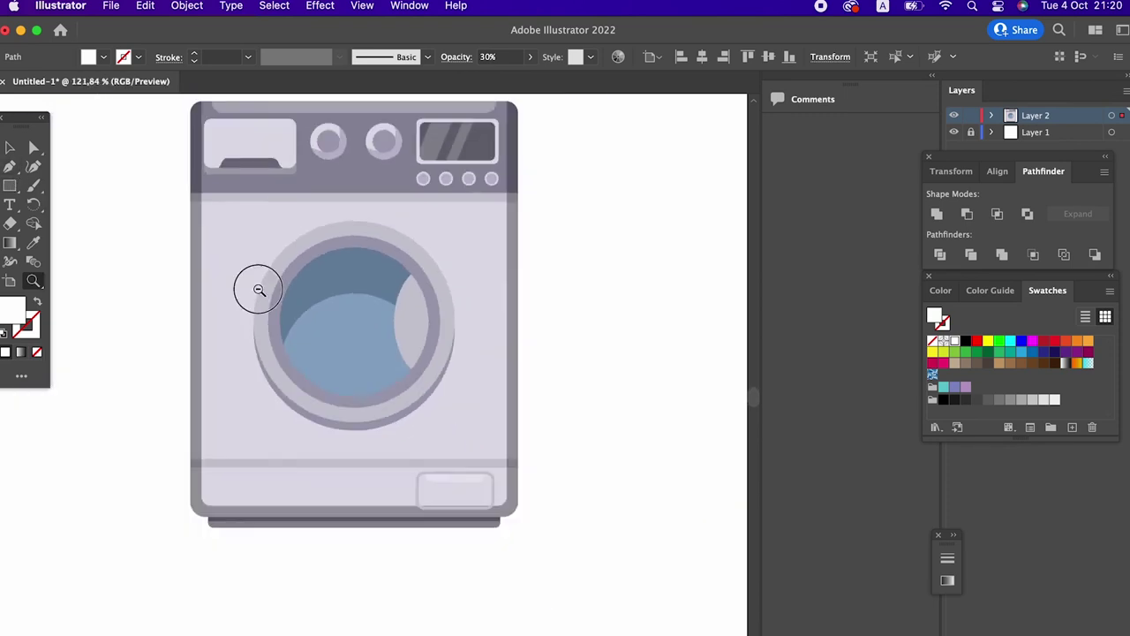
{"action": "left_click", "coordinate": [10, 147]}
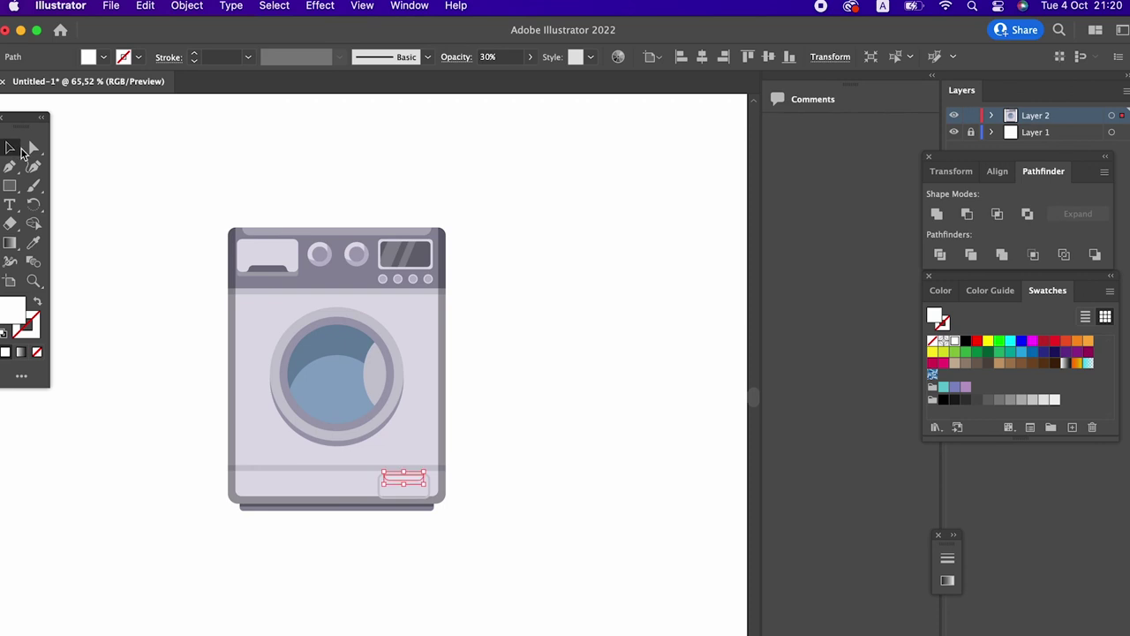
Step: Select the washer parts, zoom in on the door, and isolate the door group
{"action": "left_click", "coordinate": [604, 505]}
{"action": "left_click_drag", "start_coordinate": [568, 580], "coordinate": [138, 147]}
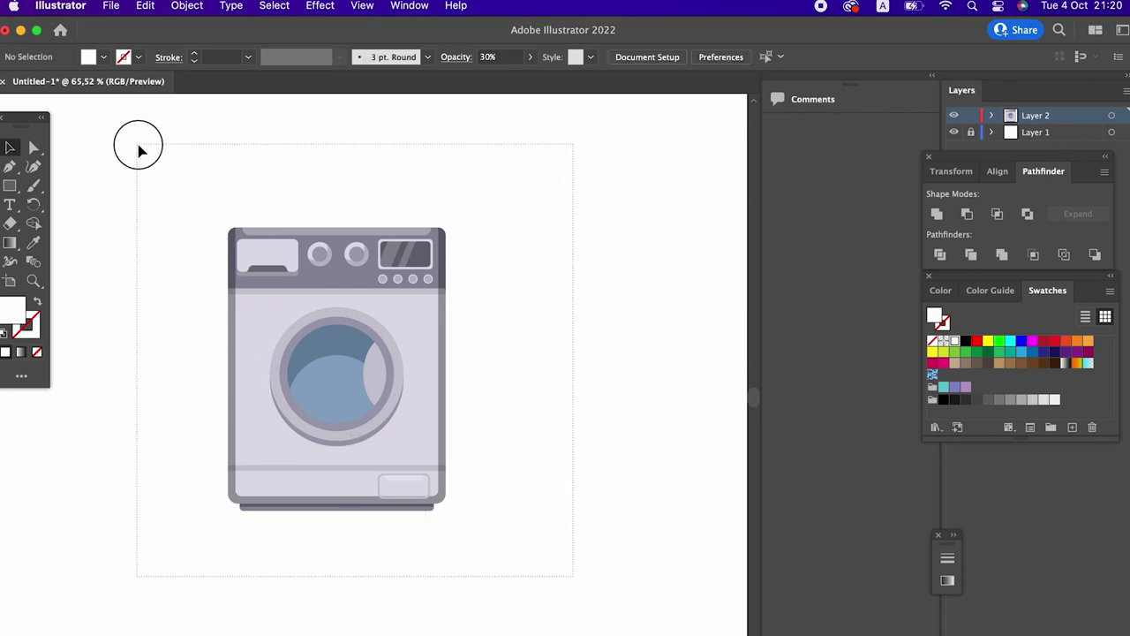
{"action": "left_click", "coordinate": [532, 347]}
{"action": "scroll", "coordinate": [447, 411], "scroll_direction": "up", "scroll_amount": 2}
{"action": "scroll", "coordinate": [371, 380], "scroll_direction": "up", "scroll_amount": 3}
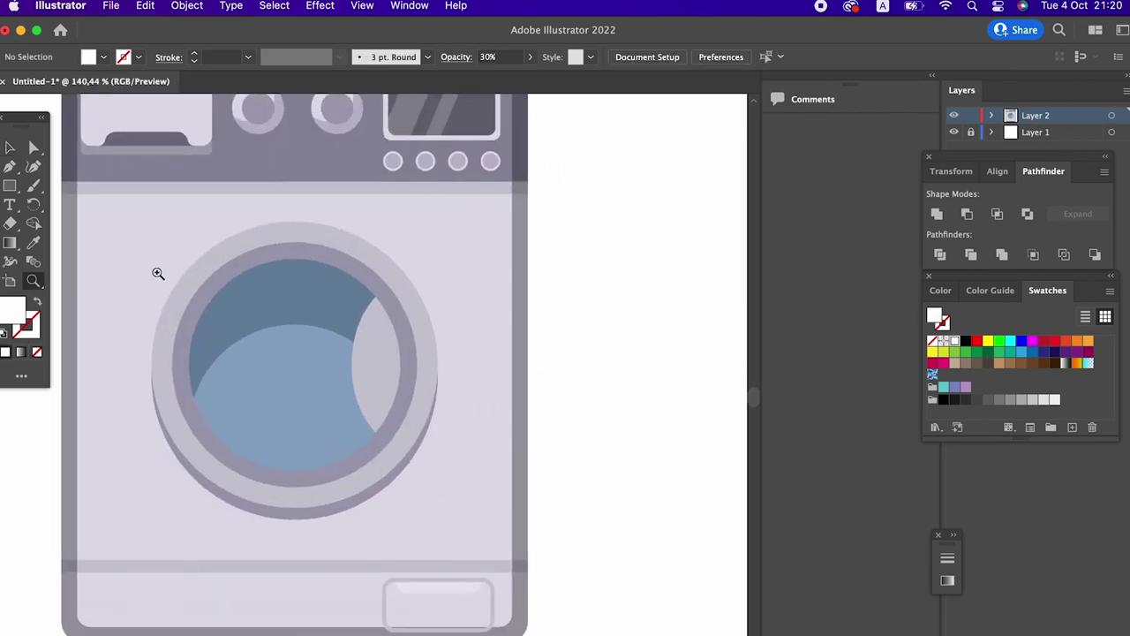
{"action": "left_click", "coordinate": [322, 384]}
{"action": "double_click", "coordinate": [322, 384]}
Step: Inspect the door glass, light-blue and dark-blue pieces by moving and undoing them
{"action": "left_click", "coordinate": [295, 351]}
{"action": "left_click_drag", "start_coordinate": [295, 351], "coordinate": [555, 537]}
{"action": "key", "text": "ctrl+z"}
{"action": "double_click", "coordinate": [298, 379]}
{"action": "left_click_drag", "start_coordinate": [298, 379], "coordinate": [328, 479]}
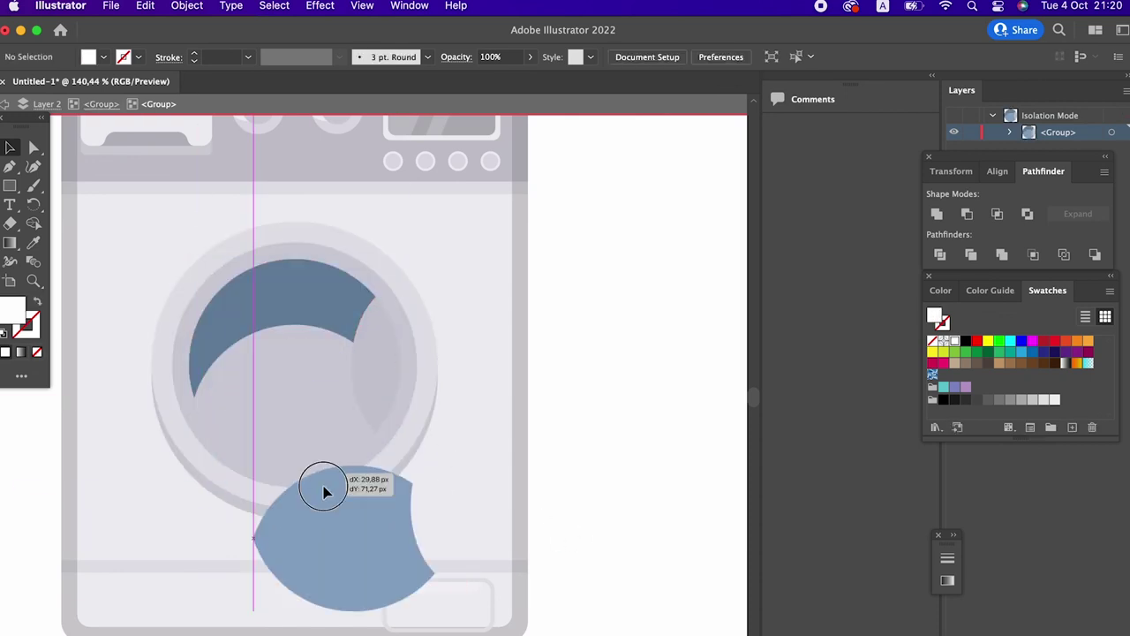
{"action": "key", "text": "ctrl+z"}
{"action": "left_click_drag", "start_coordinate": [283, 284], "coordinate": [330, 454]}
{"action": "key", "text": "ctrl+z"}
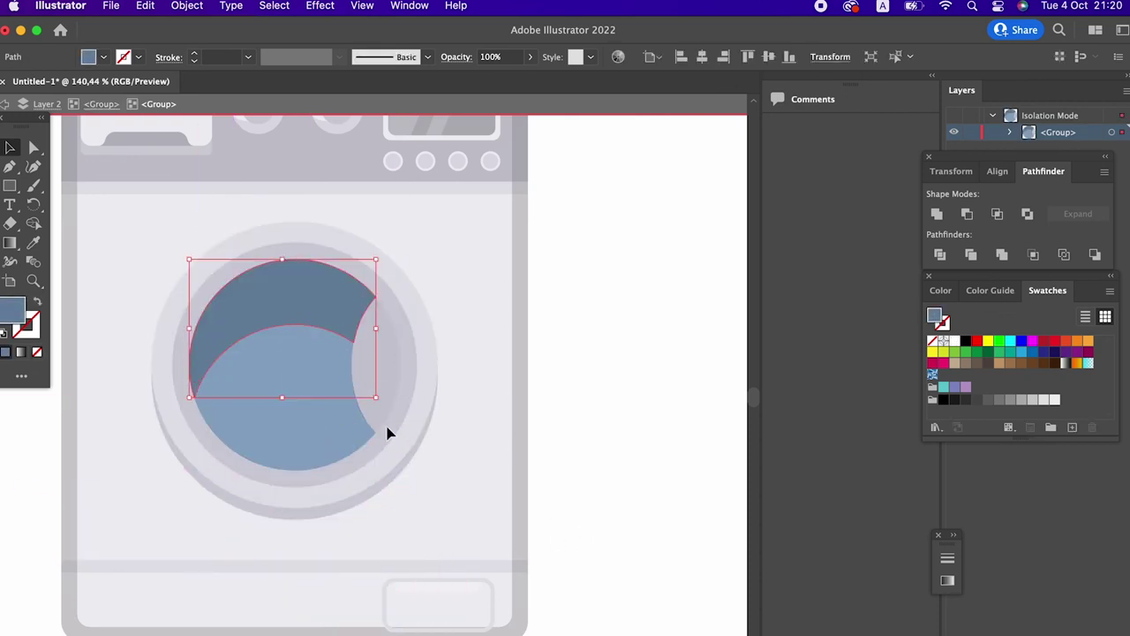
Step: Draw a wide and a narrow tall strip over the door glass, both translucent white
{"action": "left_click", "coordinate": [11, 186]}
{"action": "left_click_drag", "start_coordinate": [203, 536], "coordinate": [292, 199]}
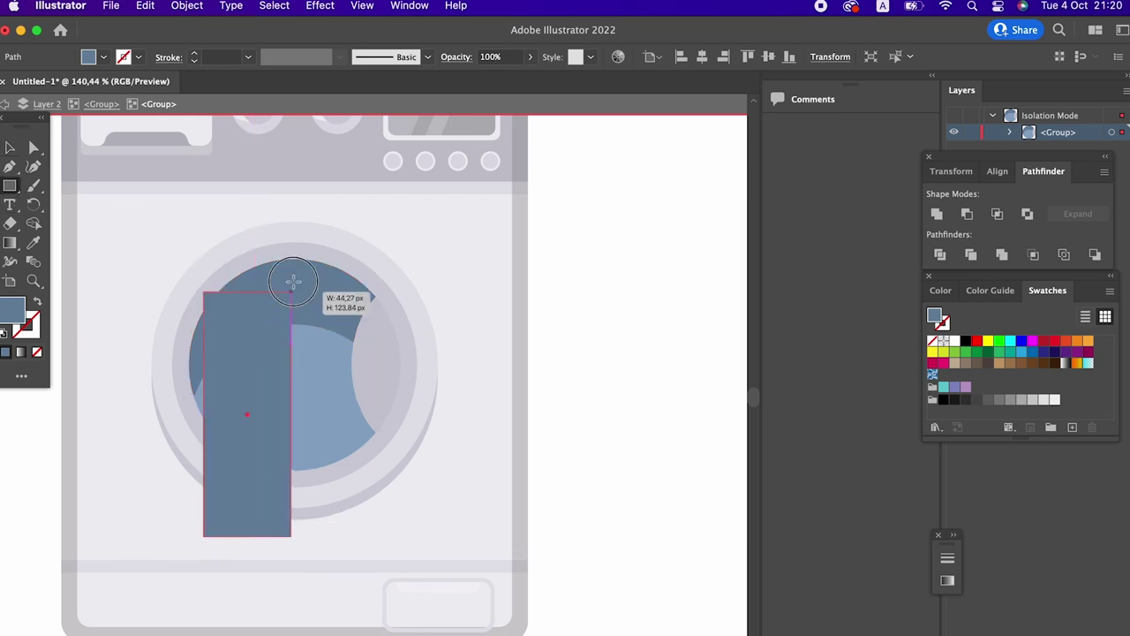
{"action": "left_click", "coordinate": [33, 242]}
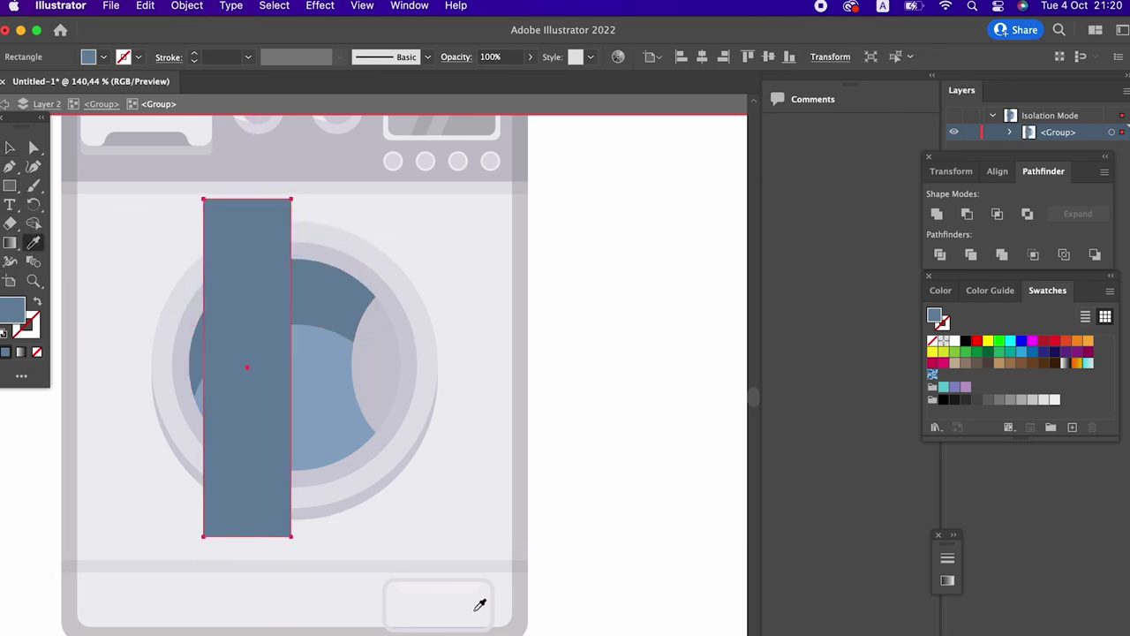
{"action": "left_click", "coordinate": [454, 585]}
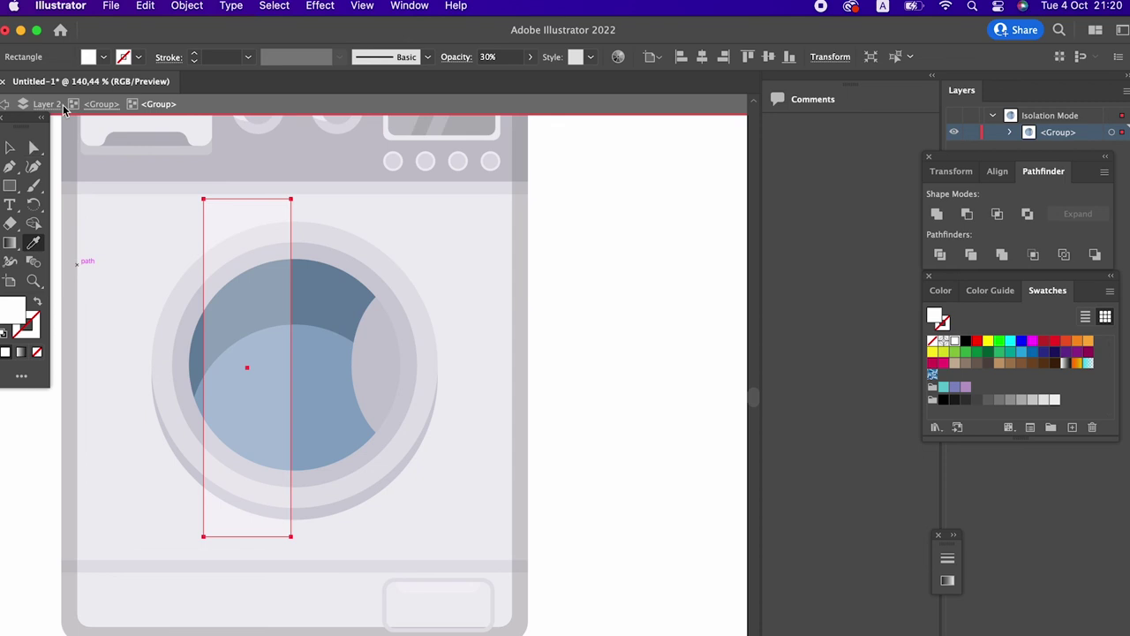
{"action": "left_click", "coordinate": [11, 187]}
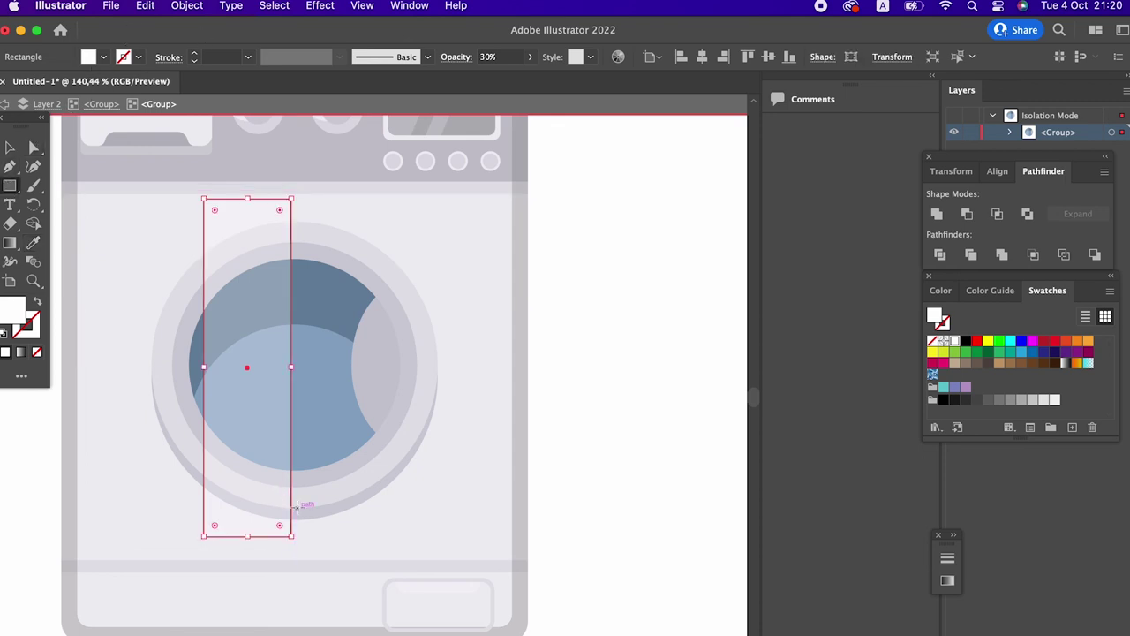
{"action": "left_click_drag", "start_coordinate": [313, 535], "coordinate": [337, 479]}
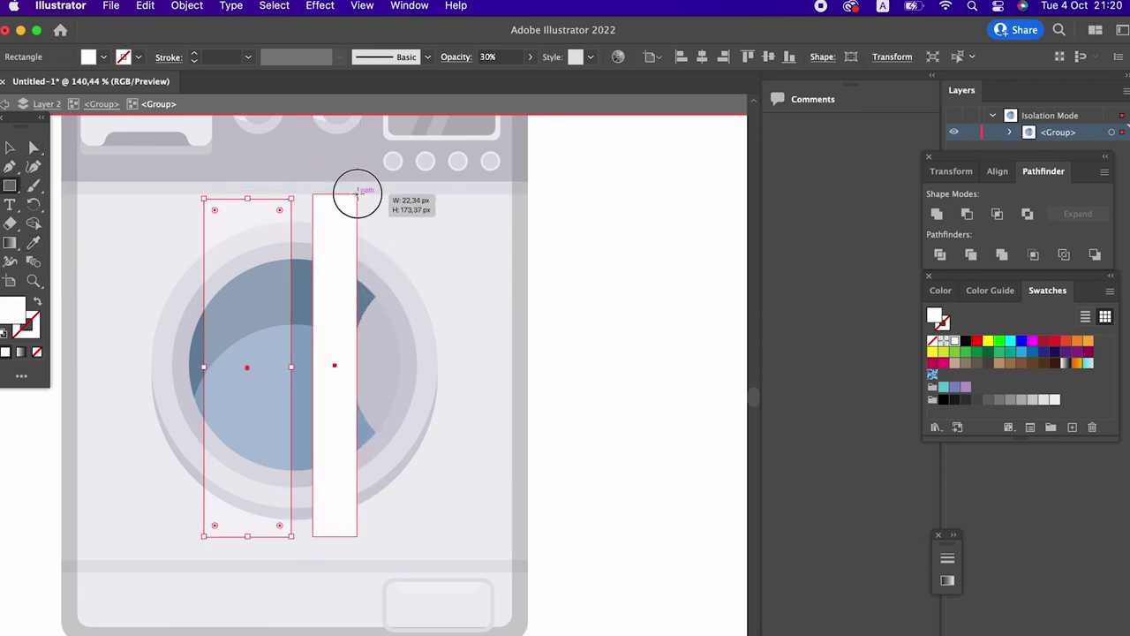
{"action": "left_click_drag", "start_coordinate": [370, 363], "coordinate": [358, 198]}
{"action": "left_click", "coordinate": [34, 243]}
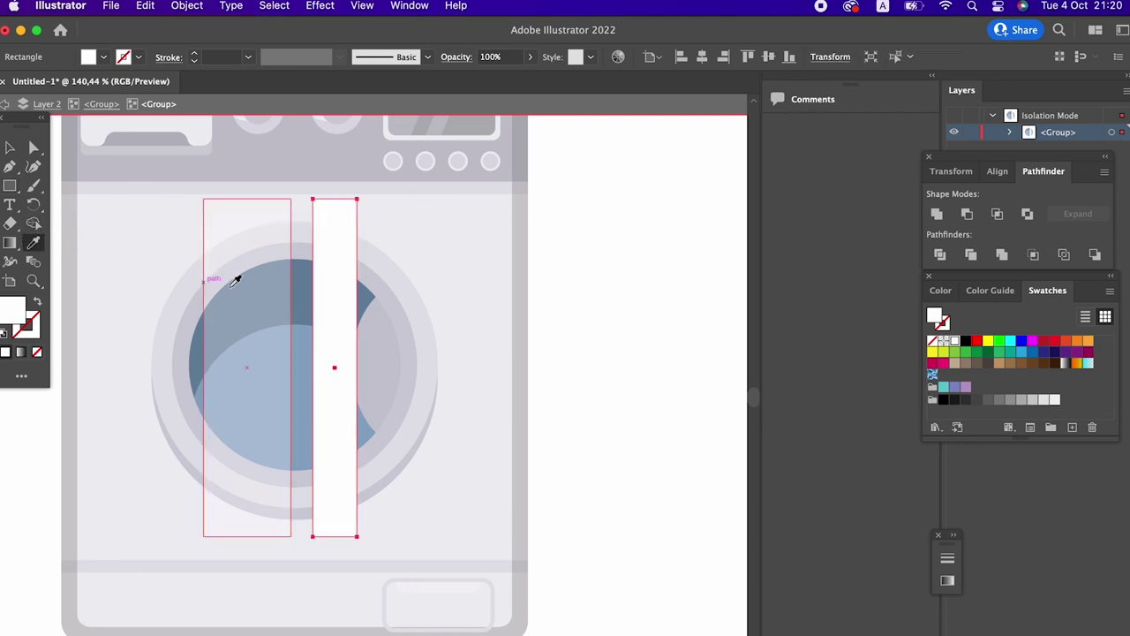
{"action": "left_click", "coordinate": [232, 287]}
{"action": "scroll", "coordinate": [371, 376], "scroll_direction": "up", "scroll_amount": 5}
Step: Select both strips and rotate them to a diagonal angle
{"action": "left_click", "coordinate": [10, 148]}
{"action": "left_click", "coordinate": [217, 332], "text": "shift"}
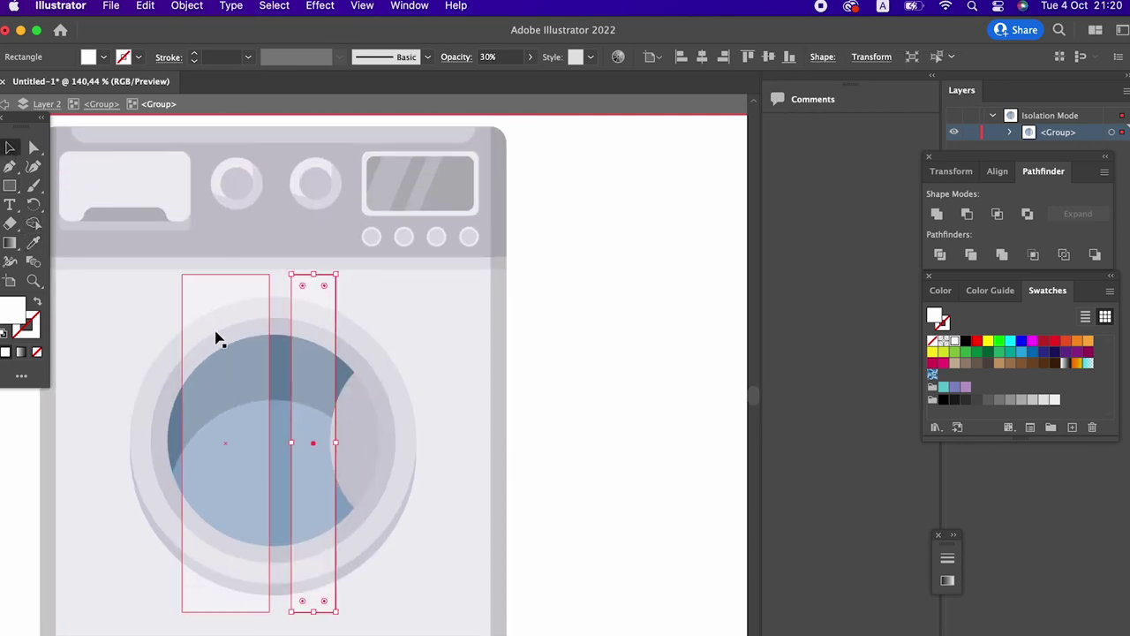
{"action": "left_click_drag", "start_coordinate": [344, 265], "coordinate": [413, 302]}
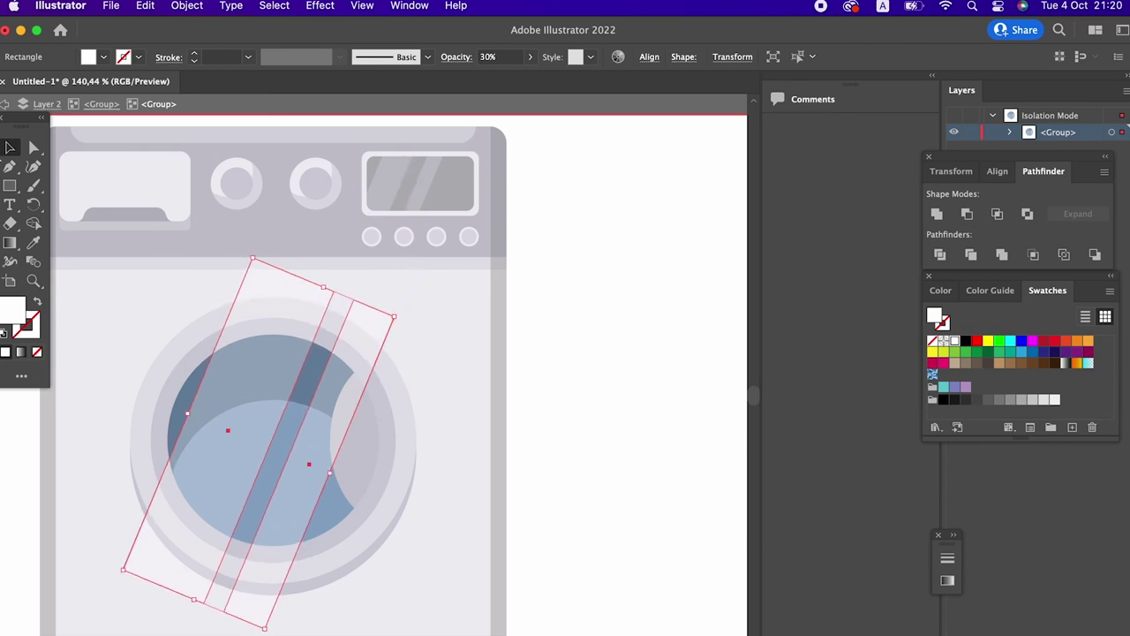
Step: Select the glass circle with both strips and apply Pathfinder Divide
{"action": "left_click", "coordinate": [344, 525]}
{"action": "left_click", "coordinate": [238, 380], "text": "shift"}
{"action": "left_click", "coordinate": [379, 322], "text": "shift"}
{"action": "left_click", "coordinate": [941, 255]}
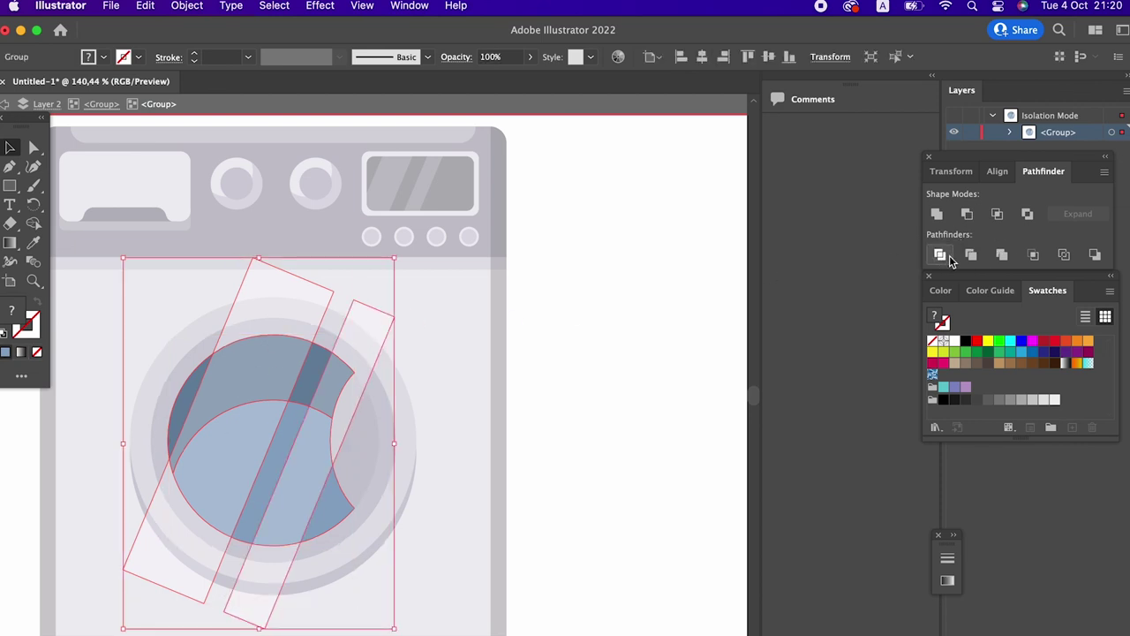
Step: Delete the four strip pieces outside the glass and exit the door group
{"action": "left_click", "coordinate": [384, 319]}
{"action": "left_click", "coordinate": [286, 305], "text": "shift"}
{"action": "left_click", "coordinate": [133, 563], "text": "shift"}
{"action": "left_click", "coordinate": [250, 606], "text": "shift"}
{"action": "key", "text": "Delete"}
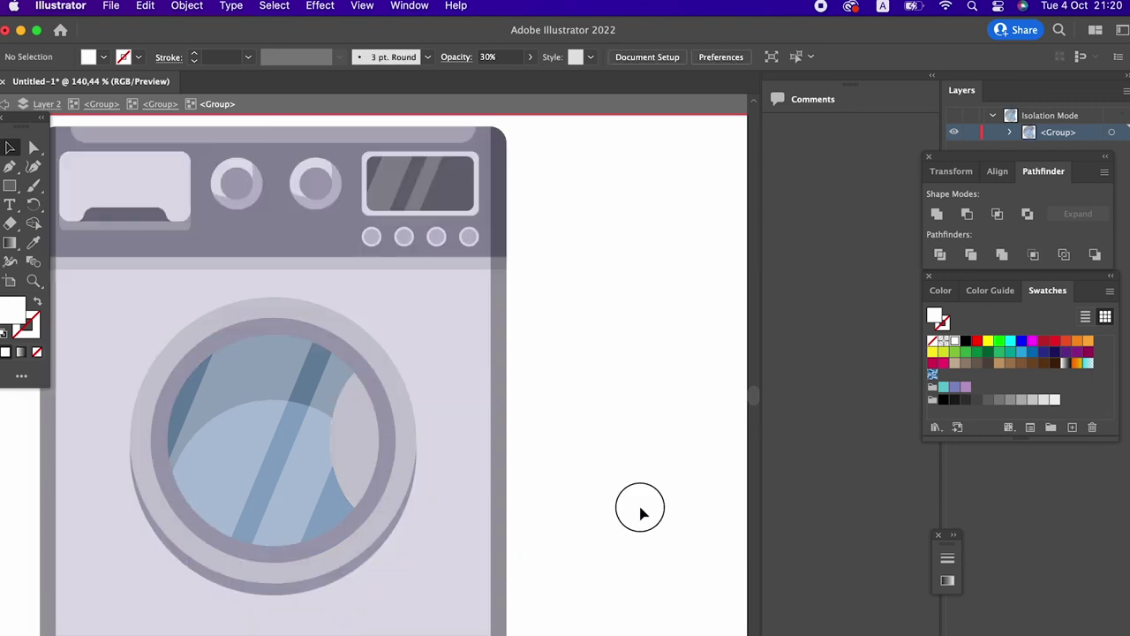
{"action": "double_click", "coordinate": [641, 512]}
Step: Zoom out and frame the whole washing machine
{"action": "key", "text": "z"}
{"action": "left_click", "coordinate": [338, 427], "text": "alt"}
{"action": "left_click", "coordinate": [430, 431]}
{"action": "left_click_drag", "start_coordinate": [430, 431], "coordinate": [353, 391]}
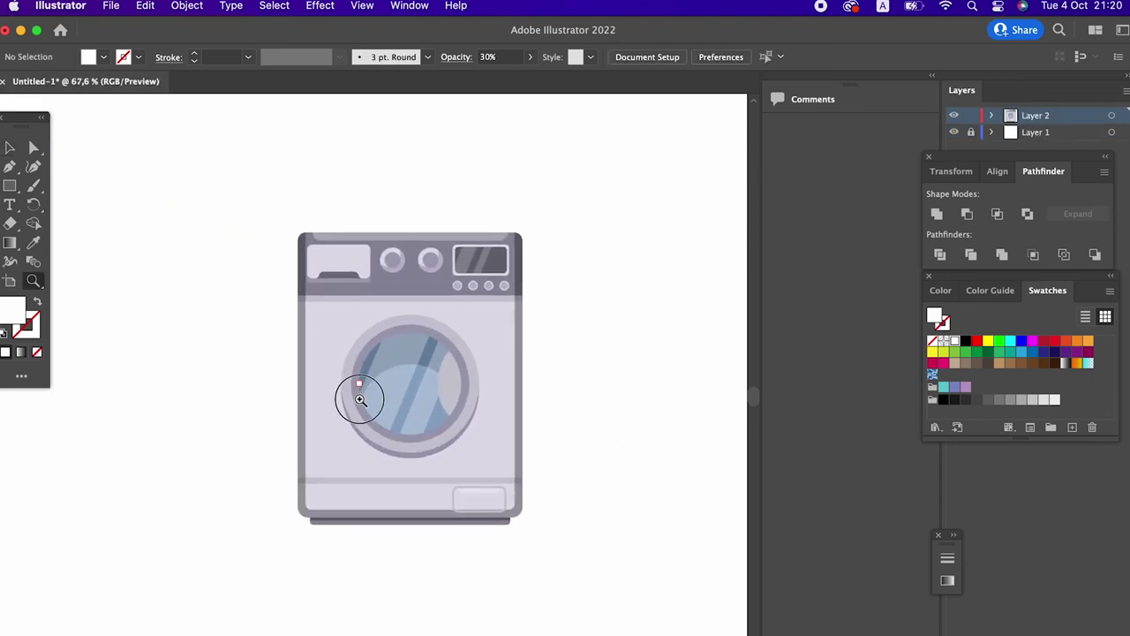
Step: Frame the washing machine in view and marquee-select all of its parts
{"action": "left_click", "coordinate": [442, 433]}
{"action": "left_click_drag", "start_coordinate": [441, 434], "coordinate": [394, 437]}
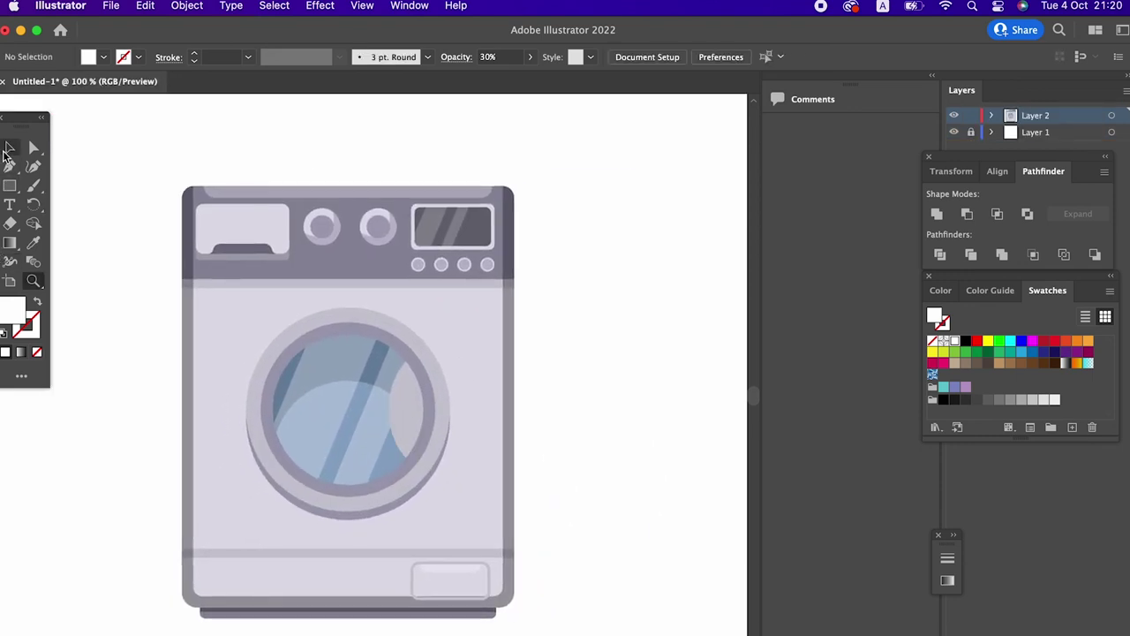
{"action": "left_click_drag", "start_coordinate": [367, 297], "coordinate": [411, 307]}
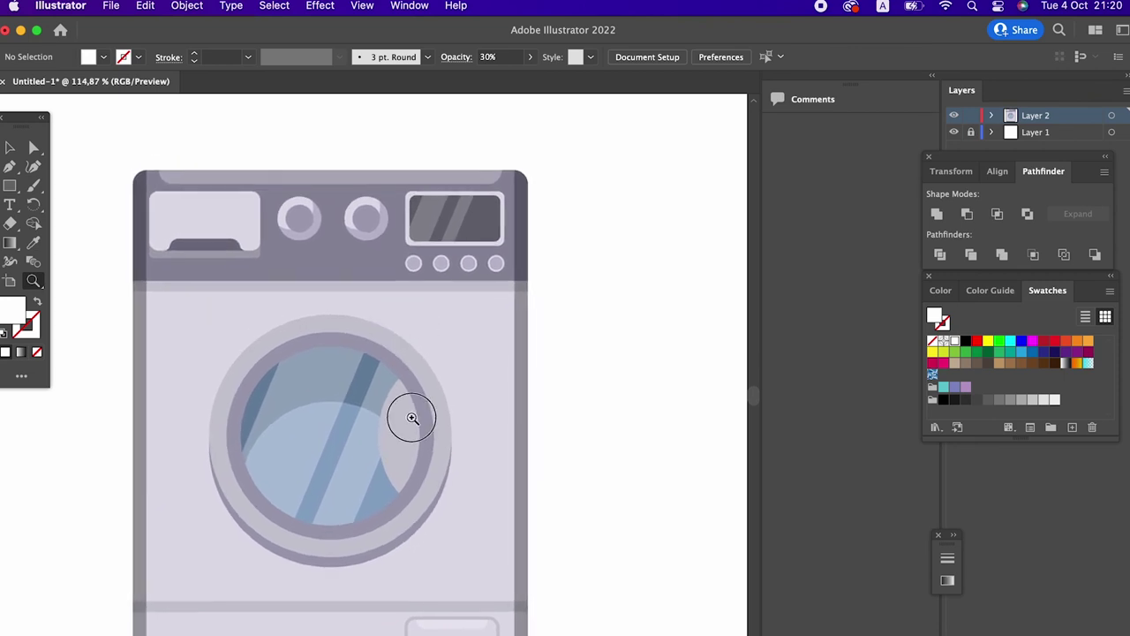
{"action": "left_click_drag", "start_coordinate": [474, 374], "coordinate": [421, 378]}
{"action": "left_click", "coordinate": [8, 150]}
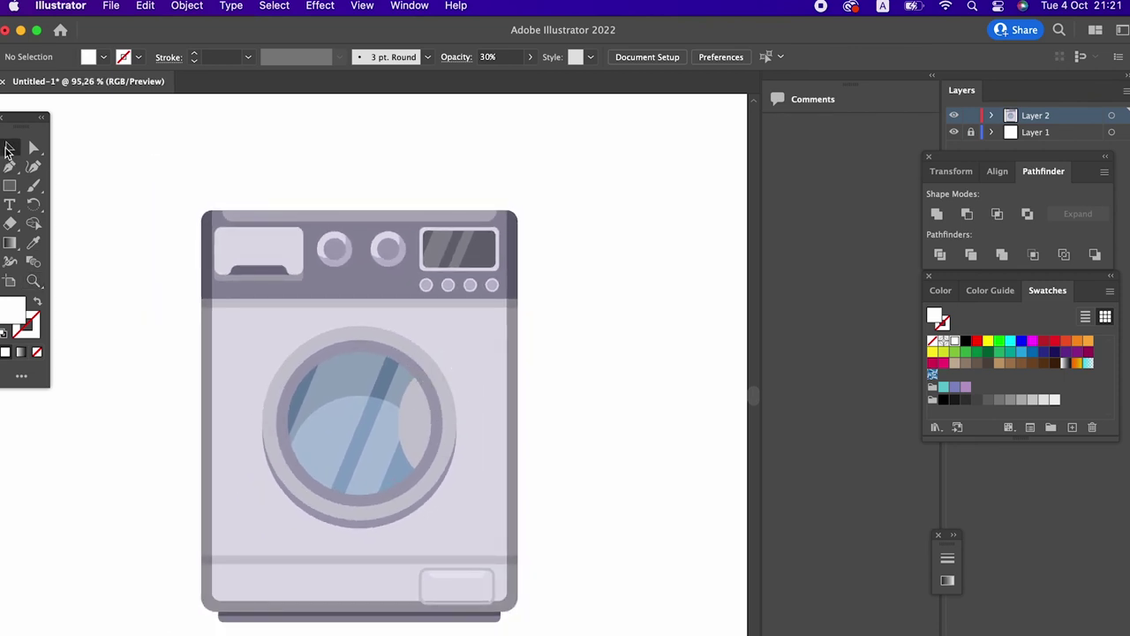
{"action": "left_click_drag", "start_coordinate": [194, 153], "coordinate": [707, 618]}
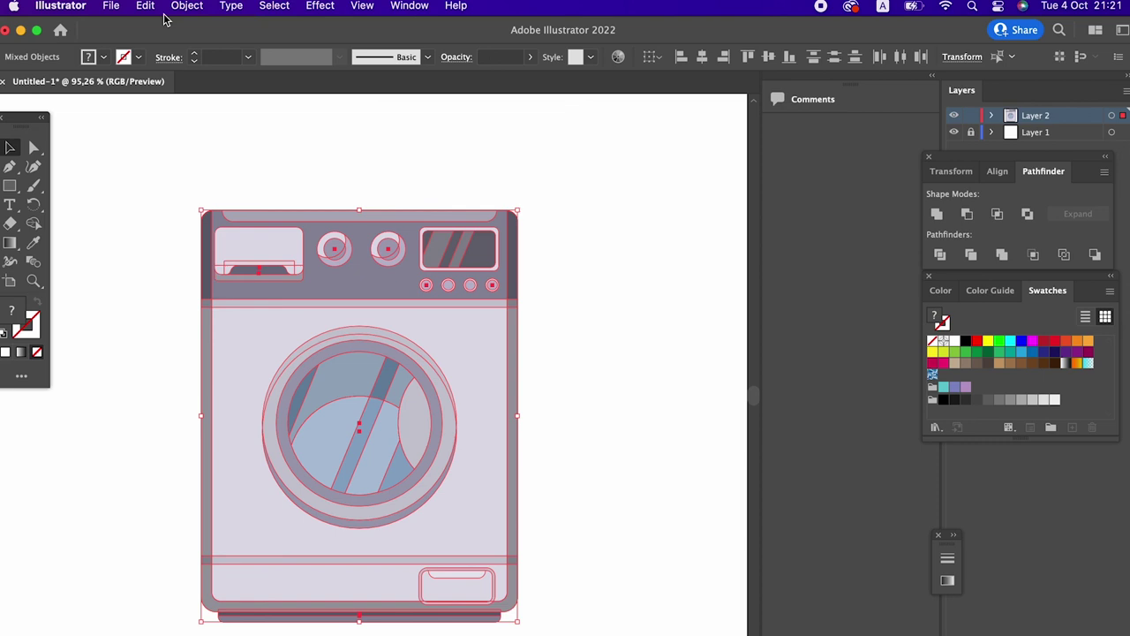
Step: Combine the selected parts into one group with Object > Group, then deselect and zoom in
{"action": "left_click", "coordinate": [189, 7]}
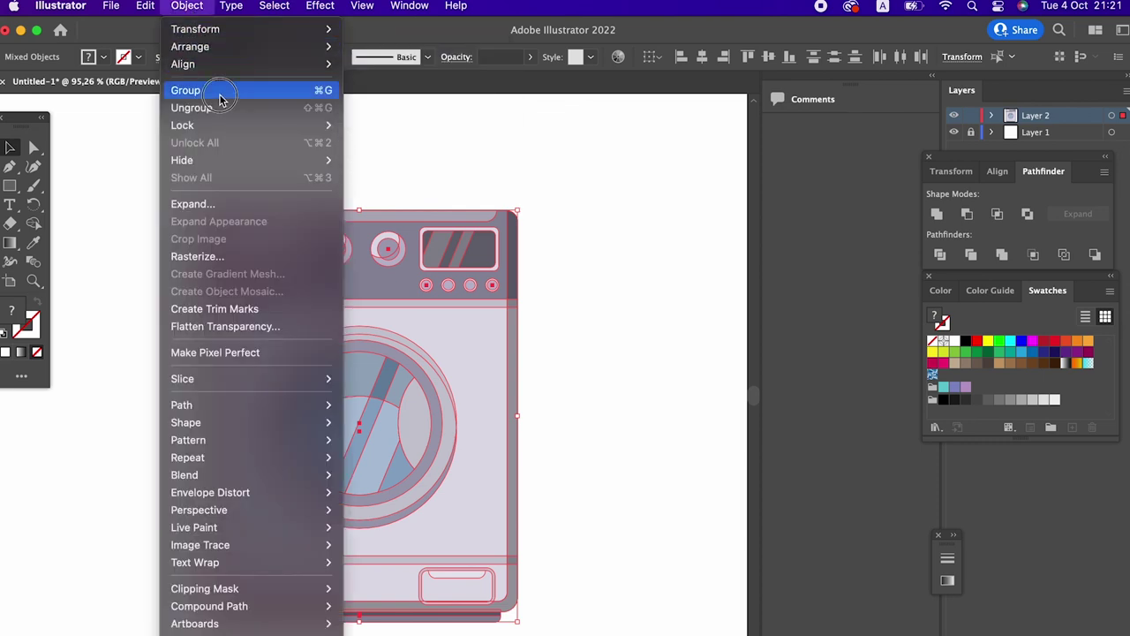
{"action": "left_click", "coordinate": [219, 92]}
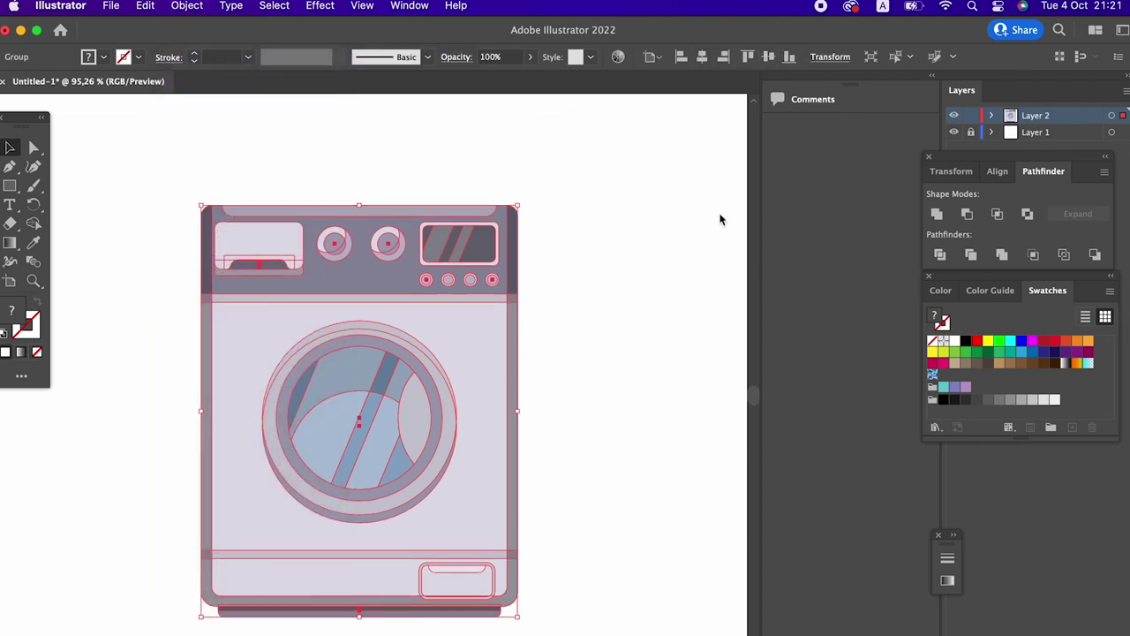
{"action": "left_click", "coordinate": [719, 219]}
{"action": "key", "text": "z"}
{"action": "left_click_drag", "start_coordinate": [626, 351], "coordinate": [753, 340]}
{"action": "scroll", "coordinate": [662, 371], "scroll_direction": "up", "scroll_amount": 5}
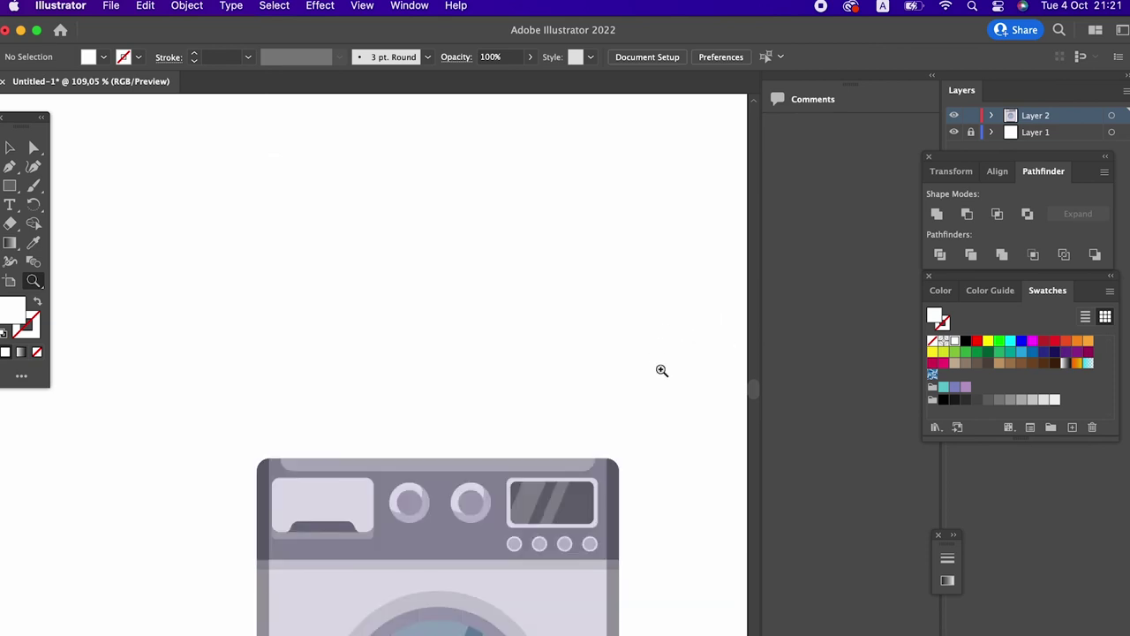
Step: Collapse, float and close the Comments panel, then pan the washing machine toward the centre
{"action": "scroll", "coordinate": [595, 169], "scroll_direction": "down", "scroll_amount": 5}
{"action": "scroll", "coordinate": [595, 169], "scroll_direction": "right", "scroll_amount": 2}
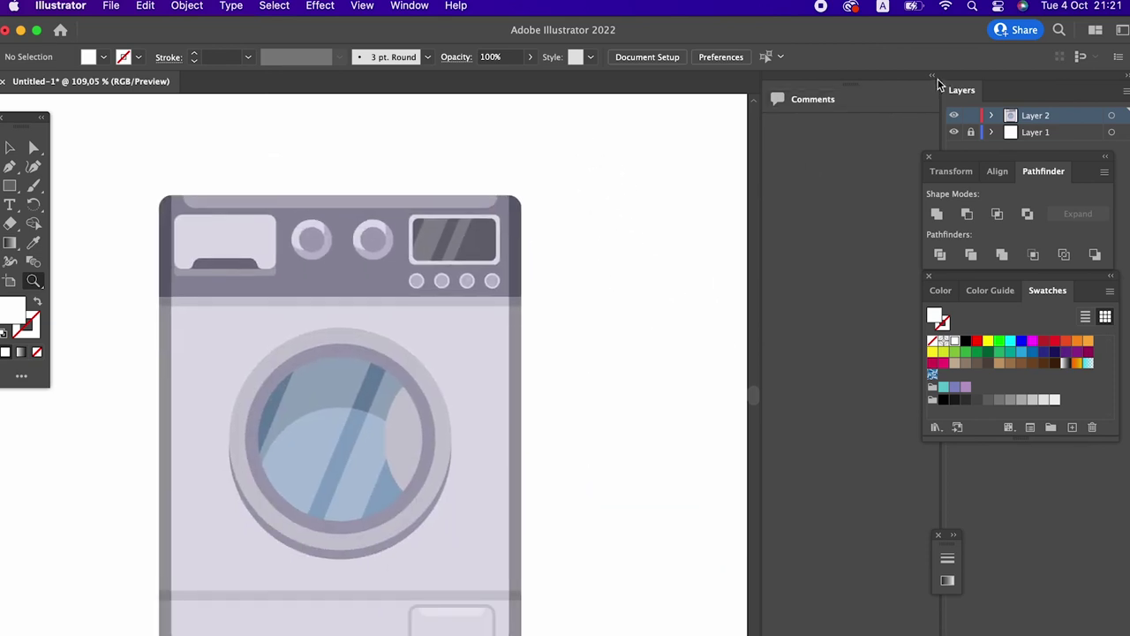
{"action": "left_click", "coordinate": [932, 76]}
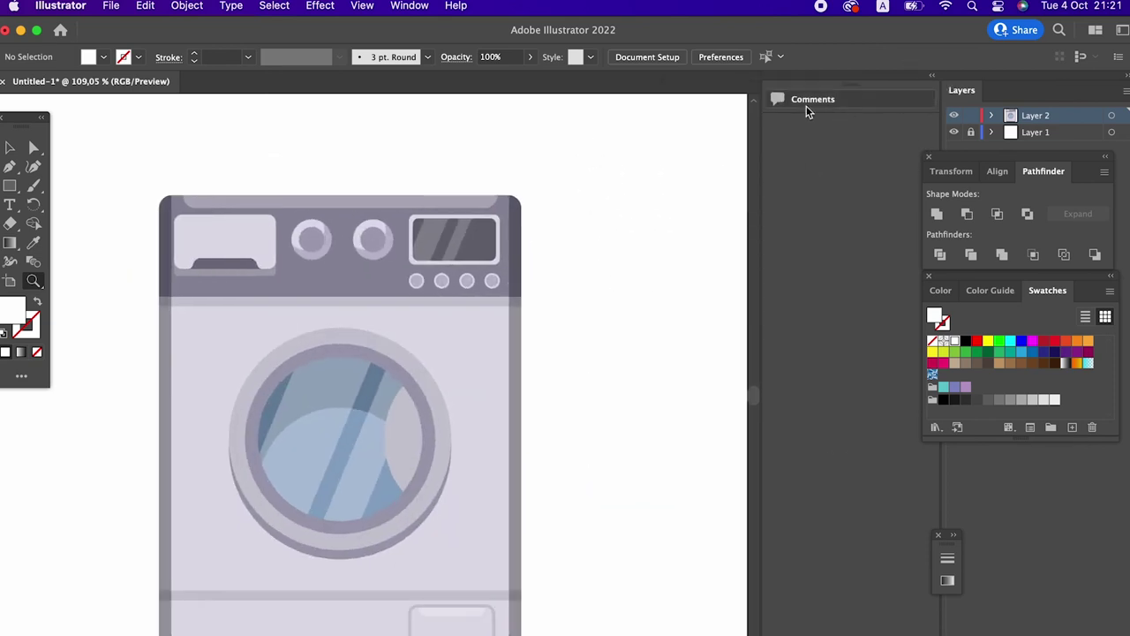
{"action": "left_click_drag", "start_coordinate": [865, 92], "coordinate": [899, 165]}
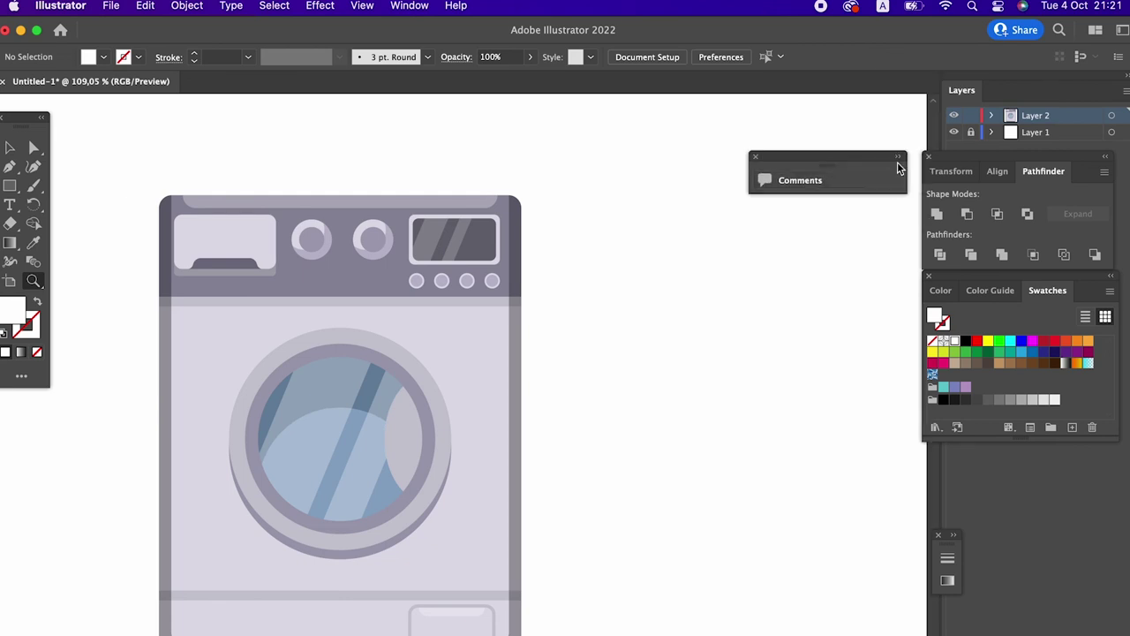
{"action": "left_click", "coordinate": [751, 181]}
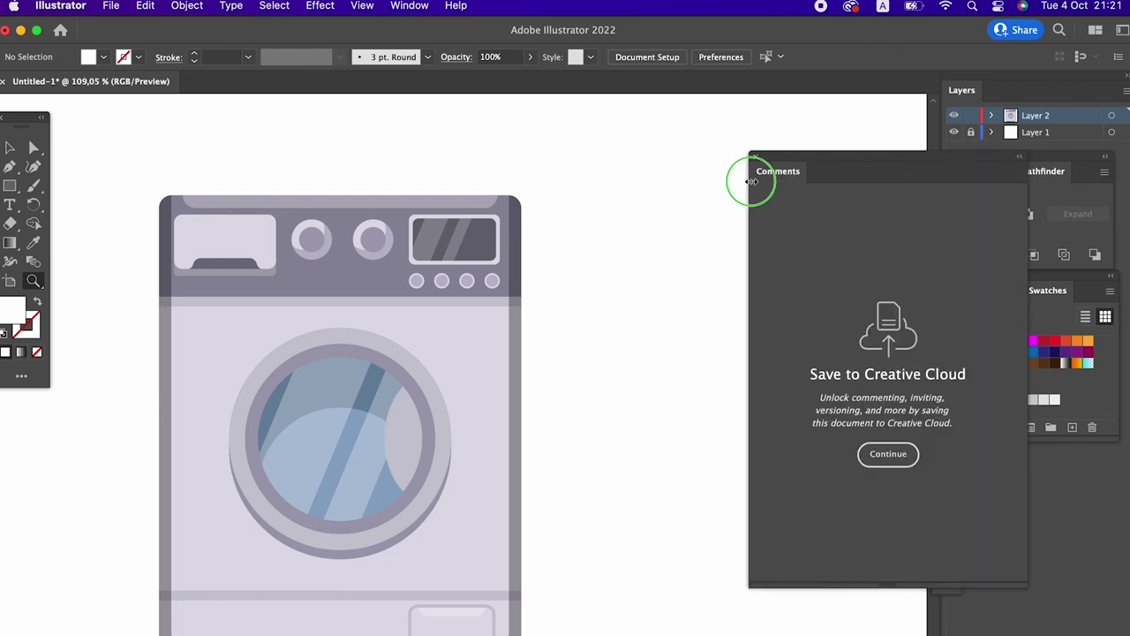
{"action": "left_click", "coordinate": [756, 157]}
{"action": "mouse_move", "coordinate": [691, 276]}
{"action": "left_mouse_down"}
{"action": "mouse_move", "coordinate": [779, 227]}
{"action": "mouse_move", "coordinate": [832, 261]}
{"action": "left_mouse_up"}
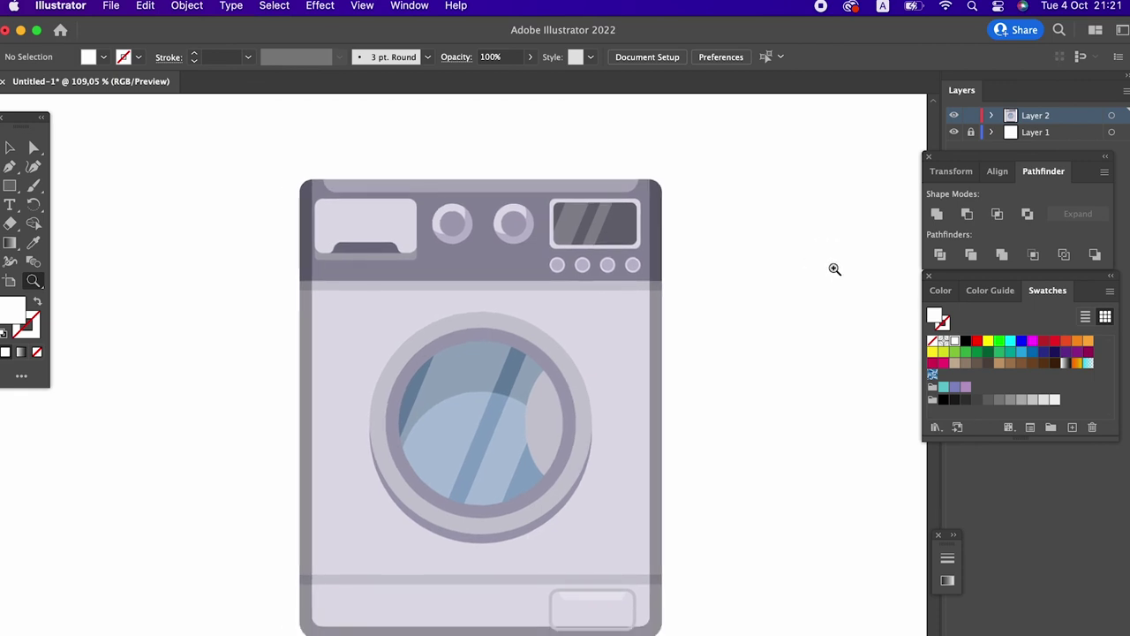